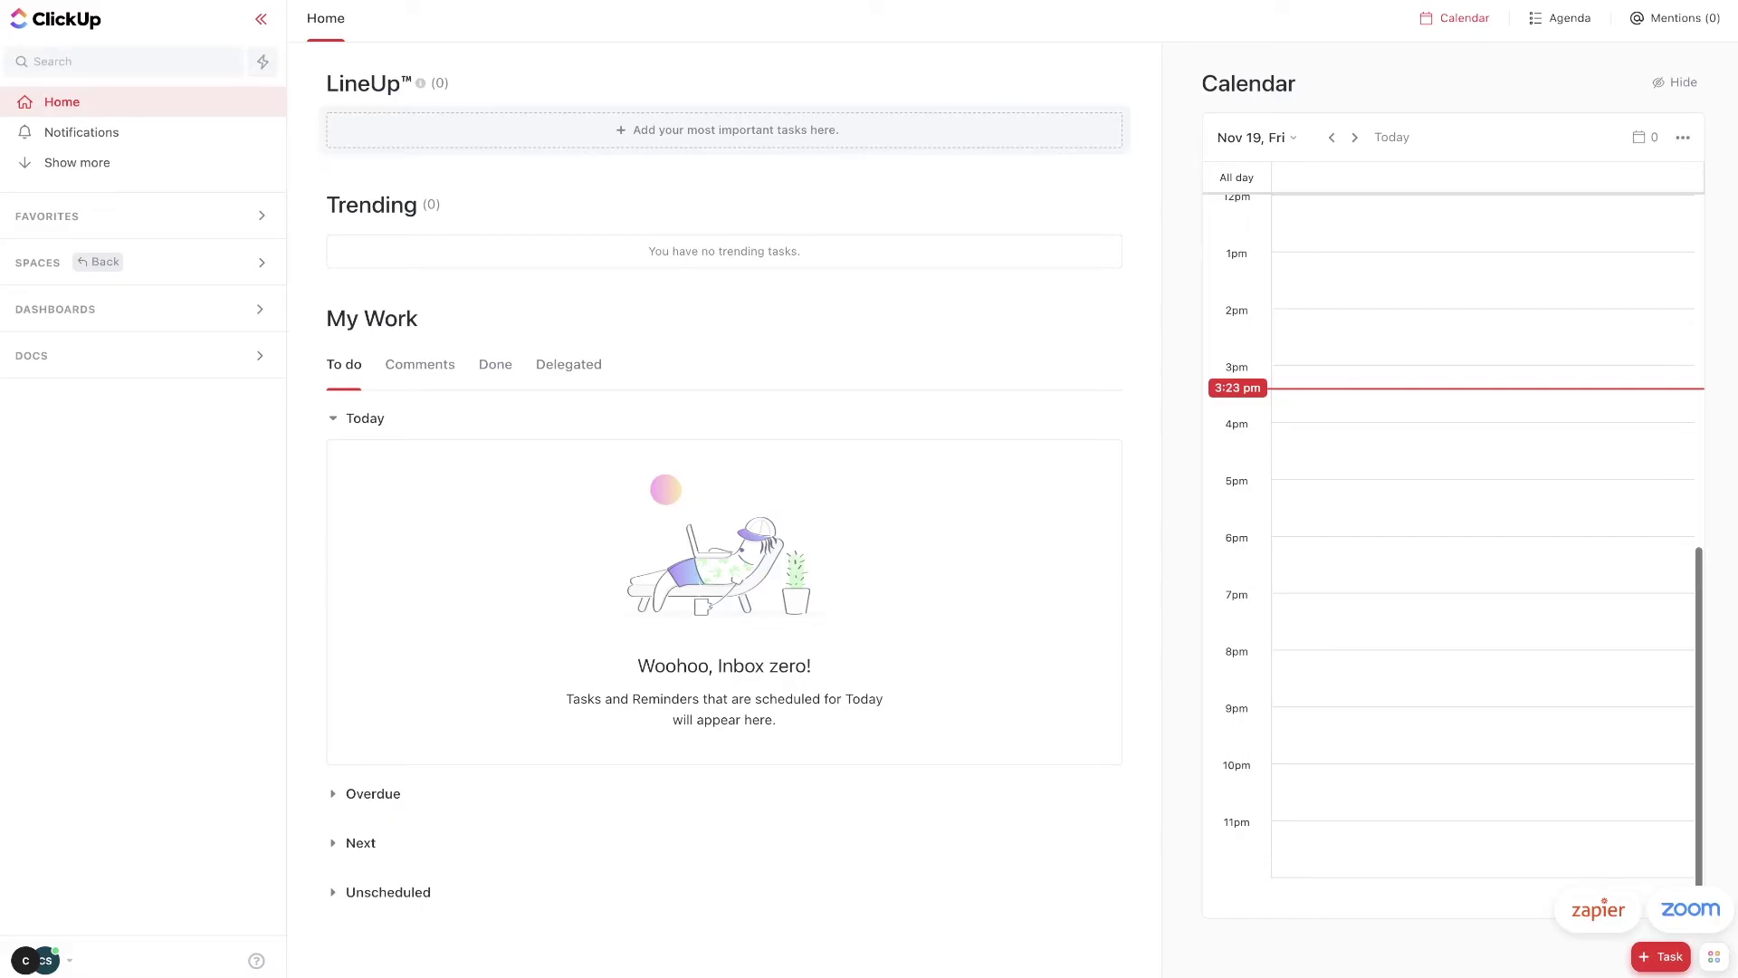
# Step: Expand the Spaces list, then open and dismiss the Create new Space dialog without naming a space
pyautogui.click(230, 268)
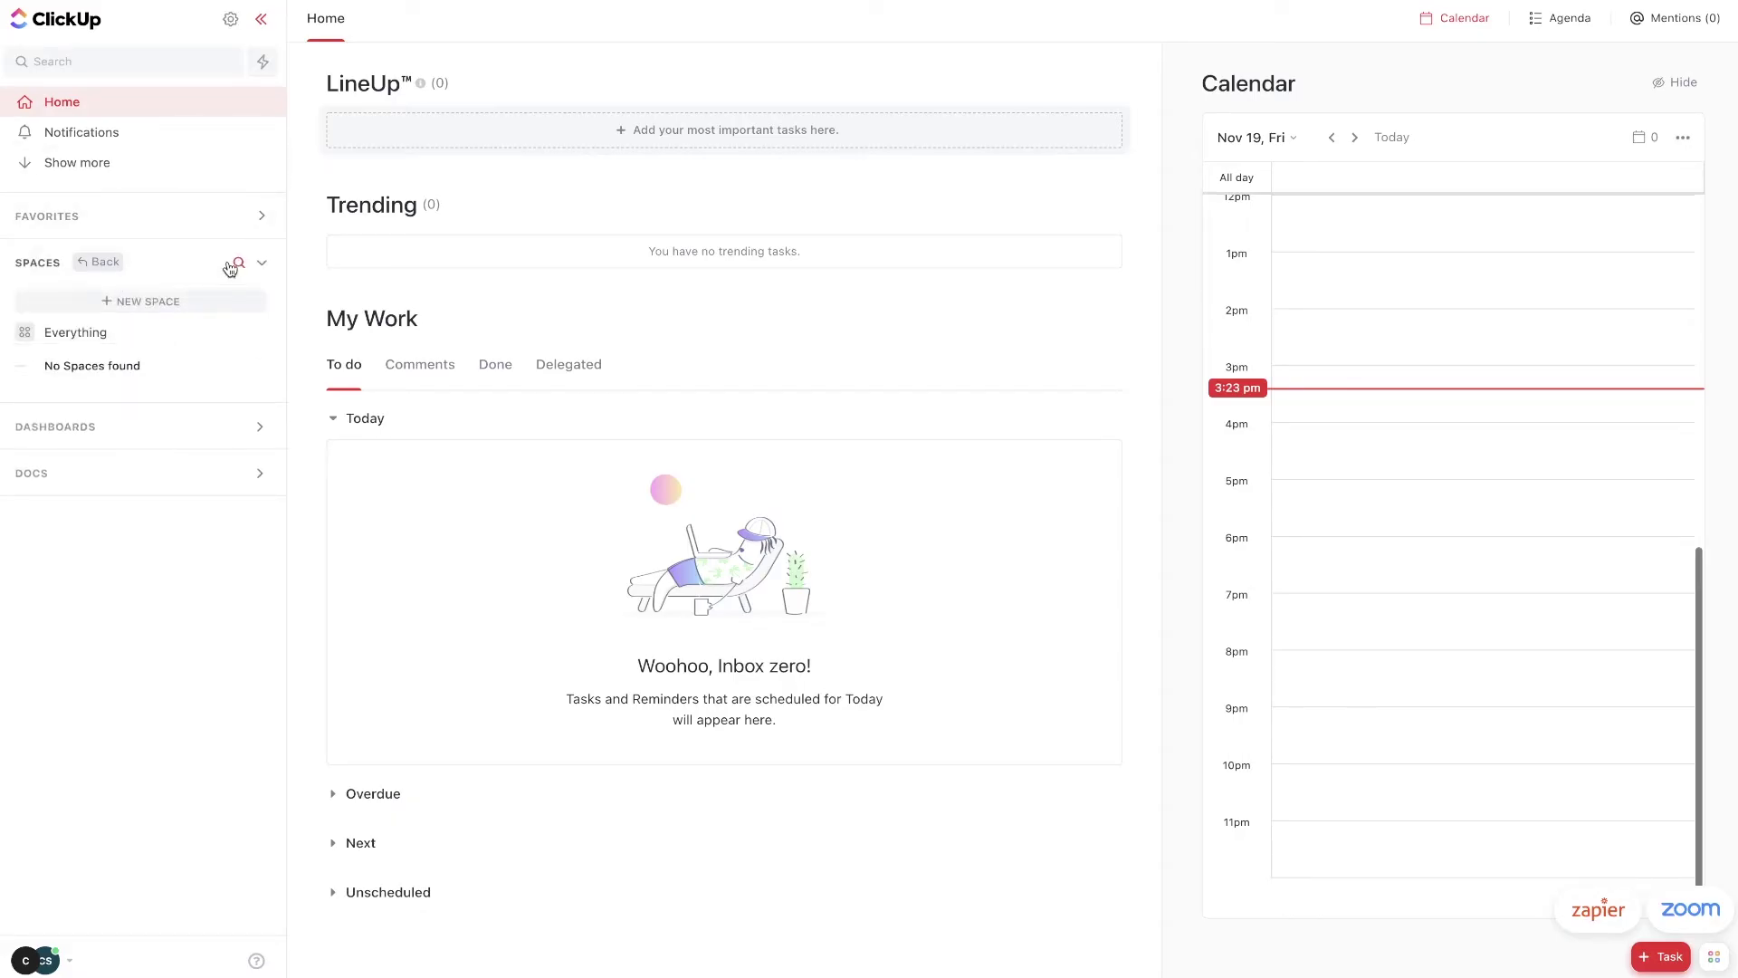
pyautogui.click(156, 308)
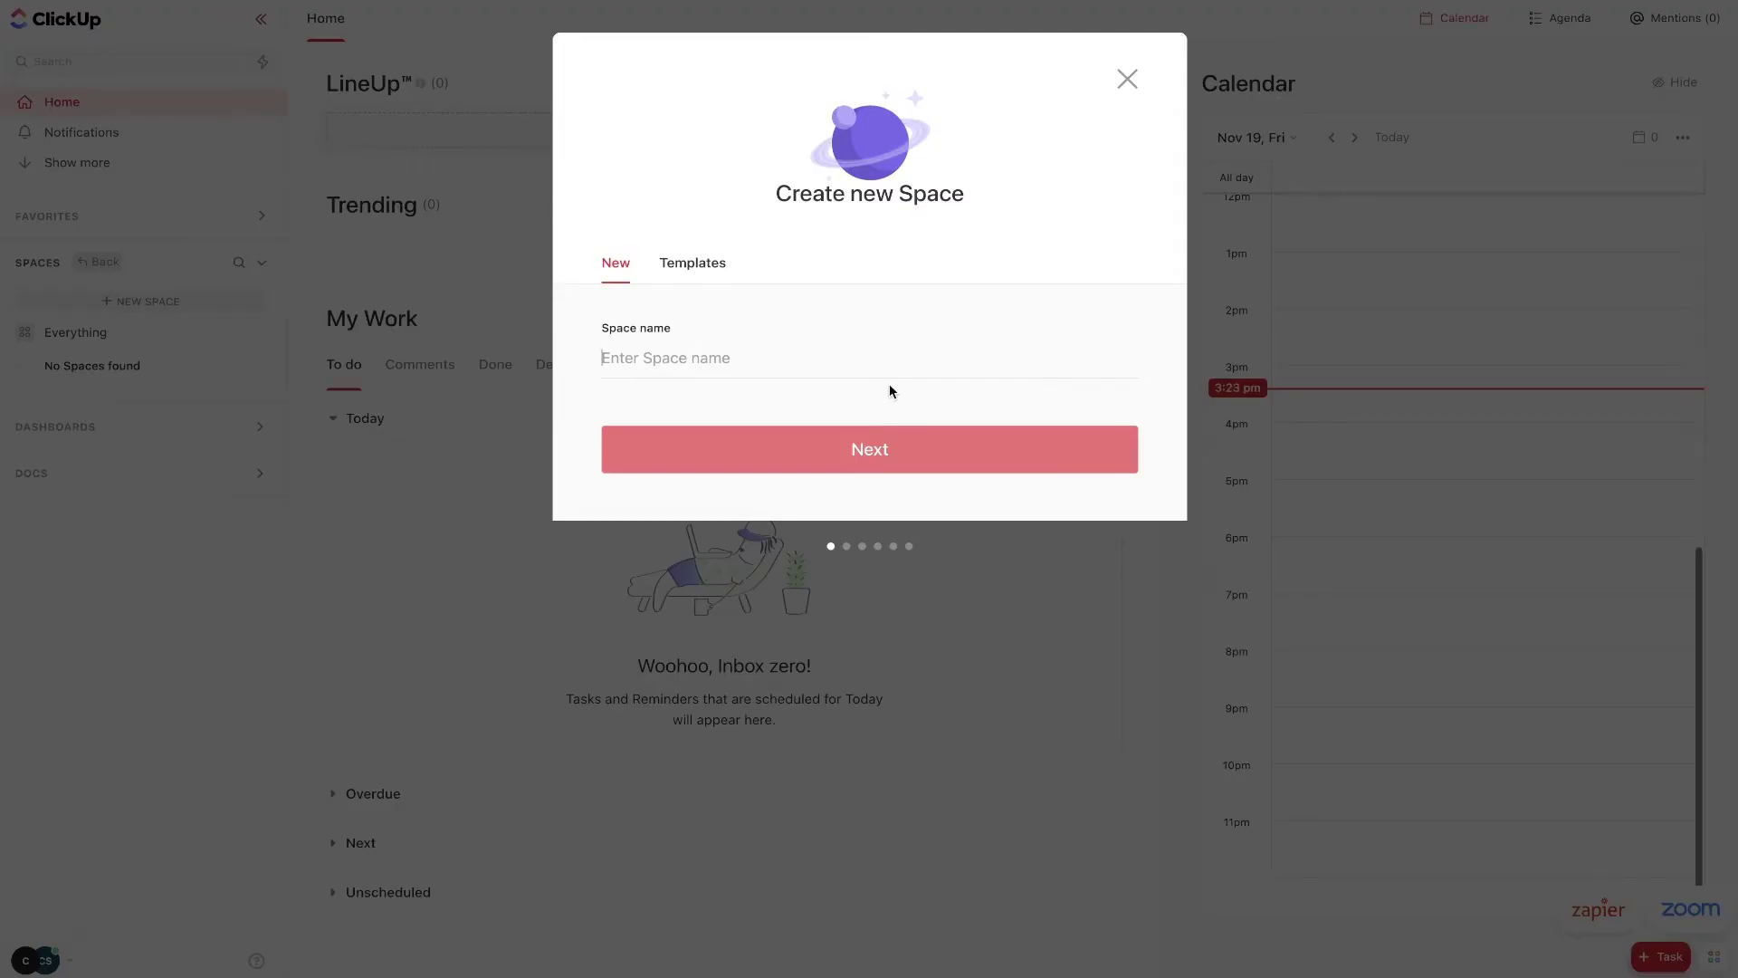
pyautogui.click(1129, 80)
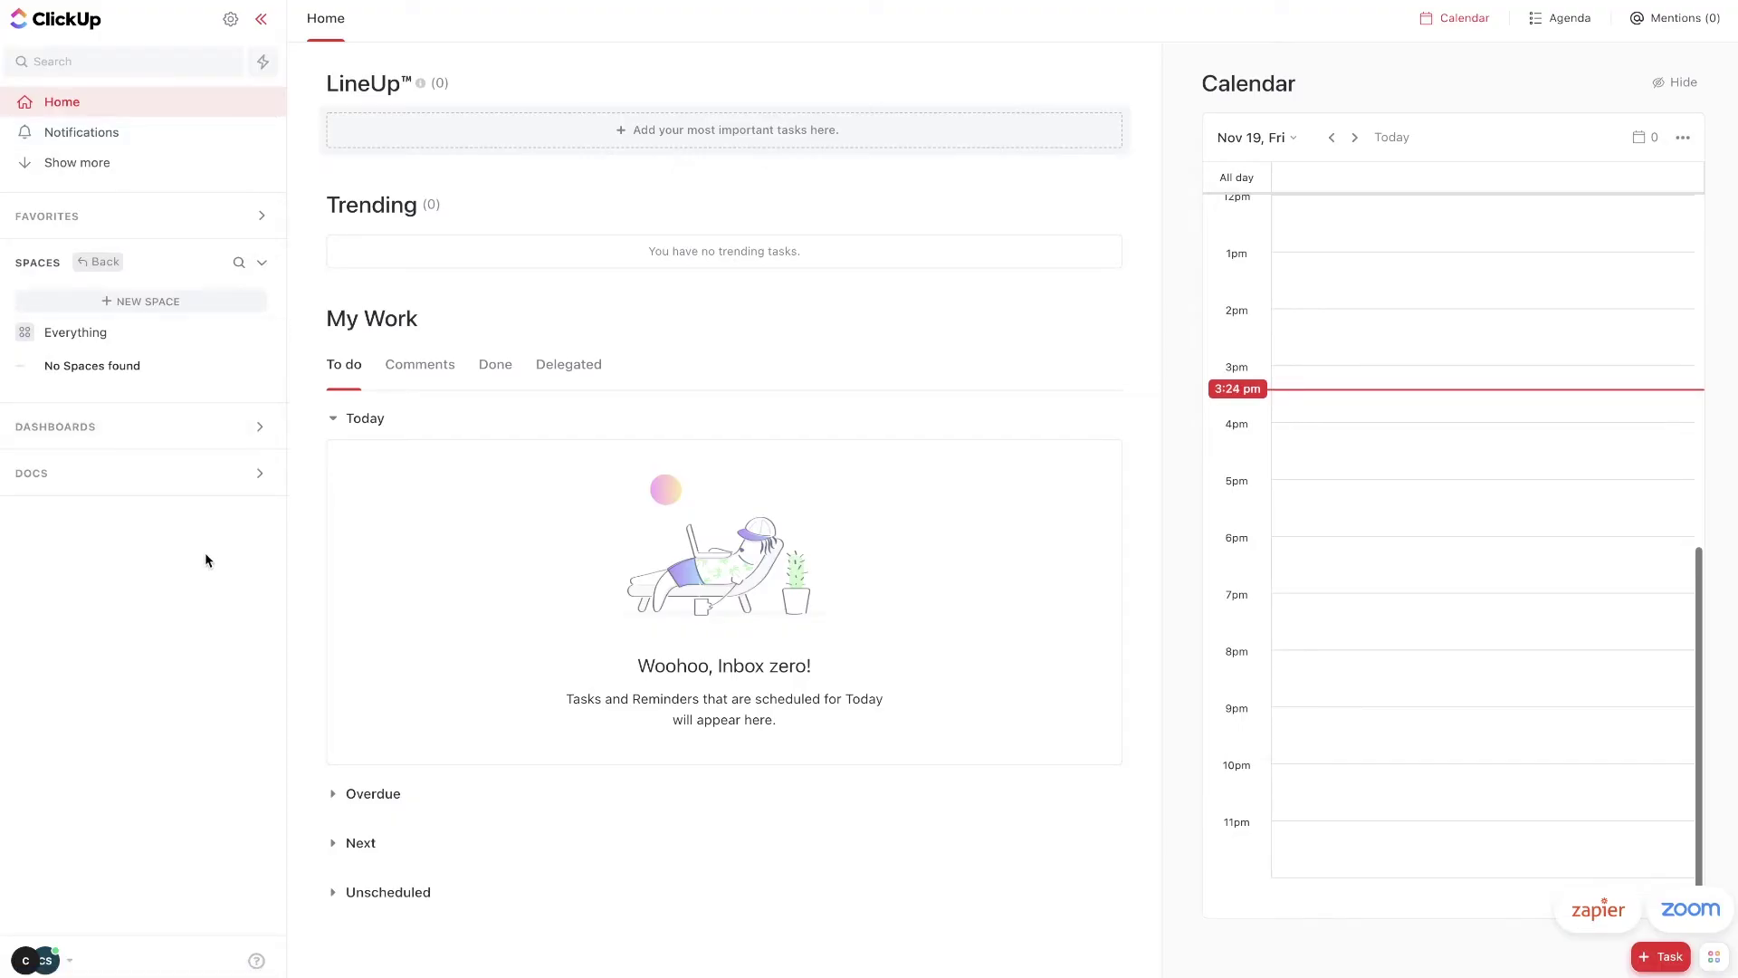
# Step: Open My Settings and make the profile avatar colour black
pyautogui.click(72, 965)
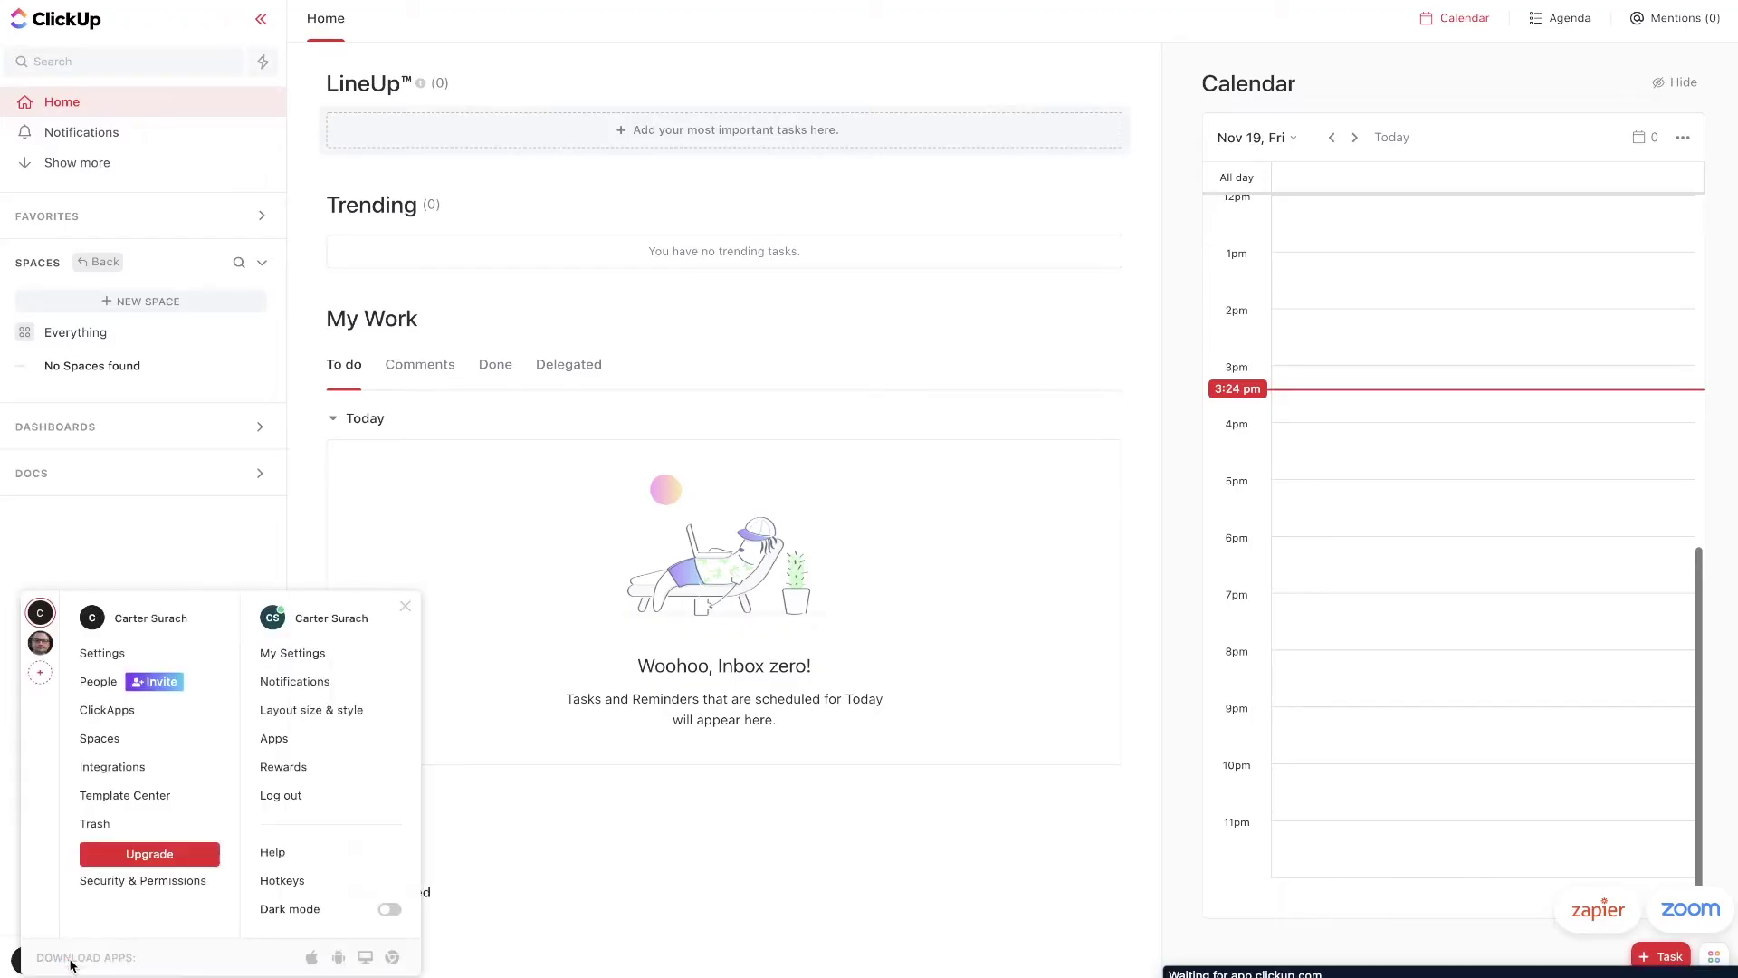
pyautogui.click(299, 653)
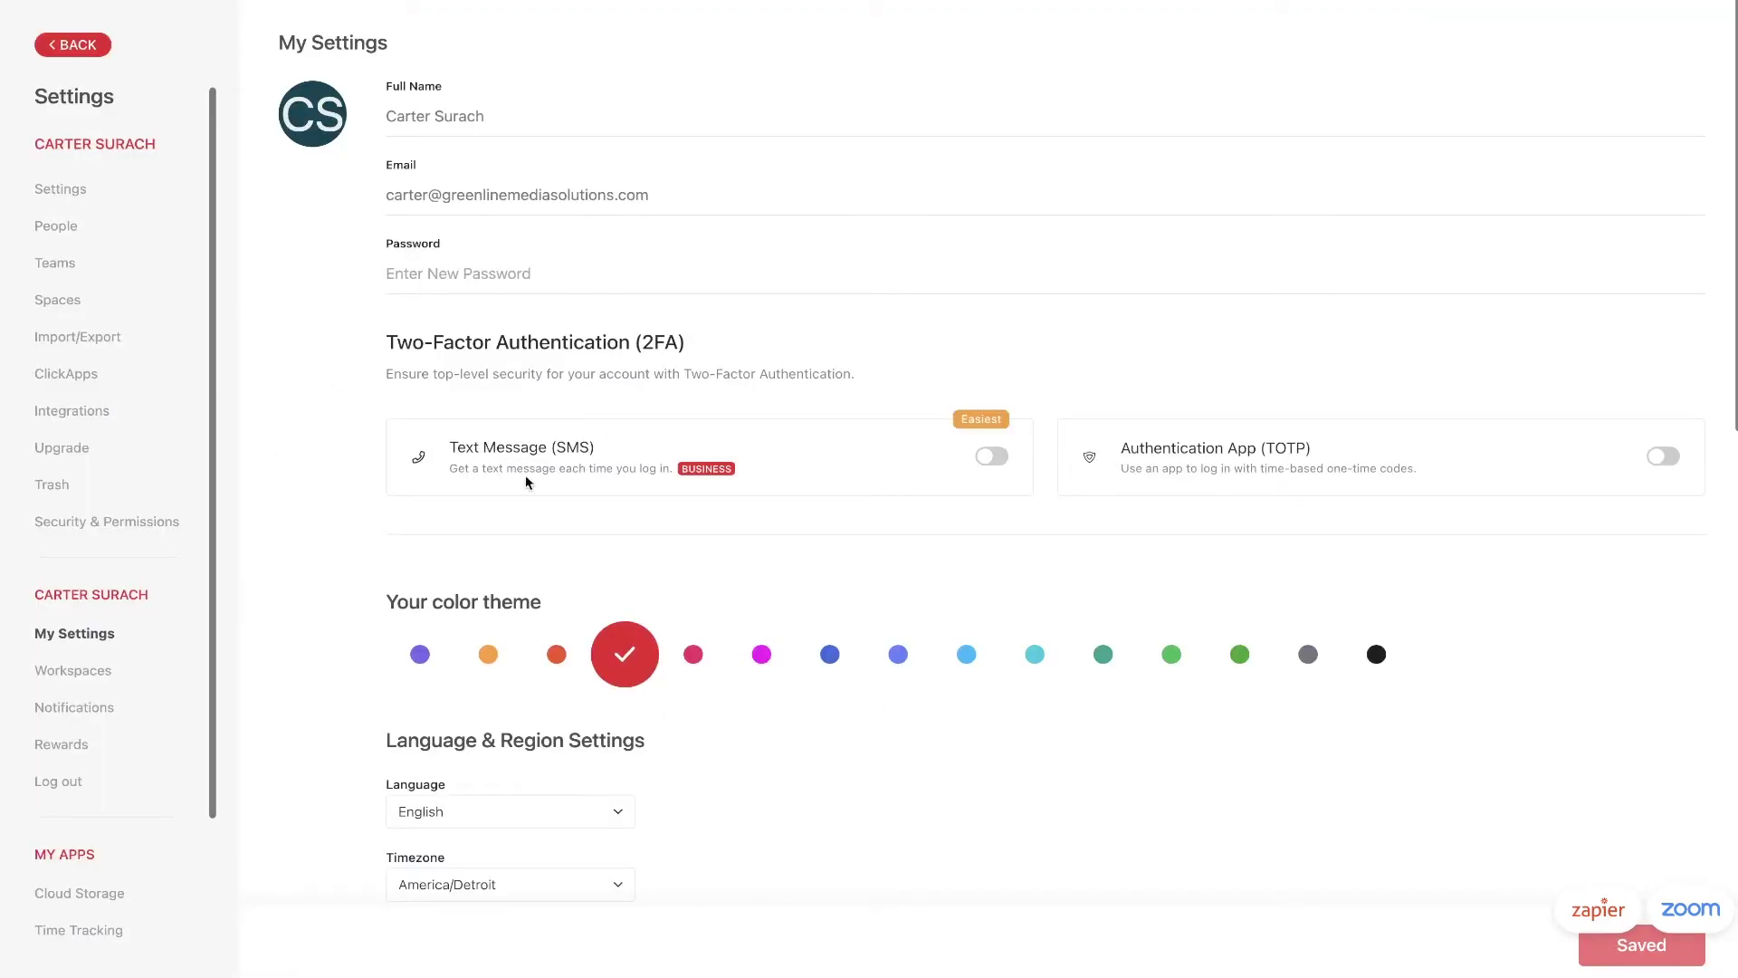
pyautogui.click(323, 118)
pyautogui.click(436, 298)
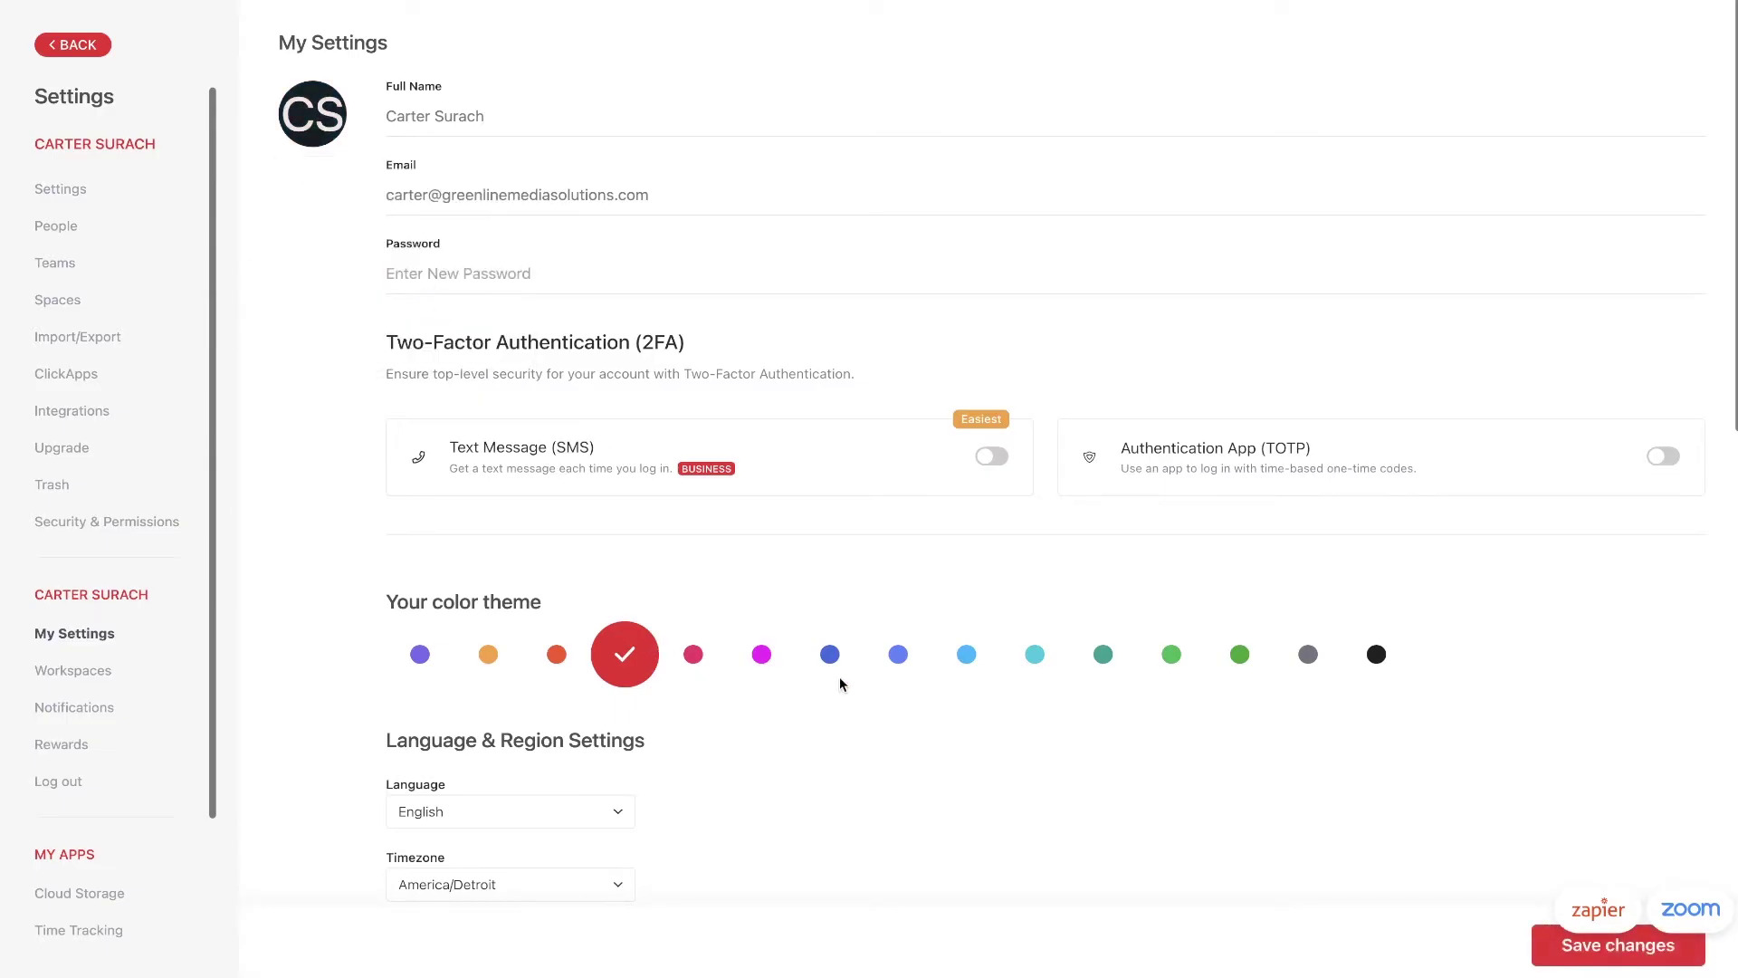
# Step: Save the colour theme as black, after briefly trying and saving magenta
pyautogui.click(1376, 654)
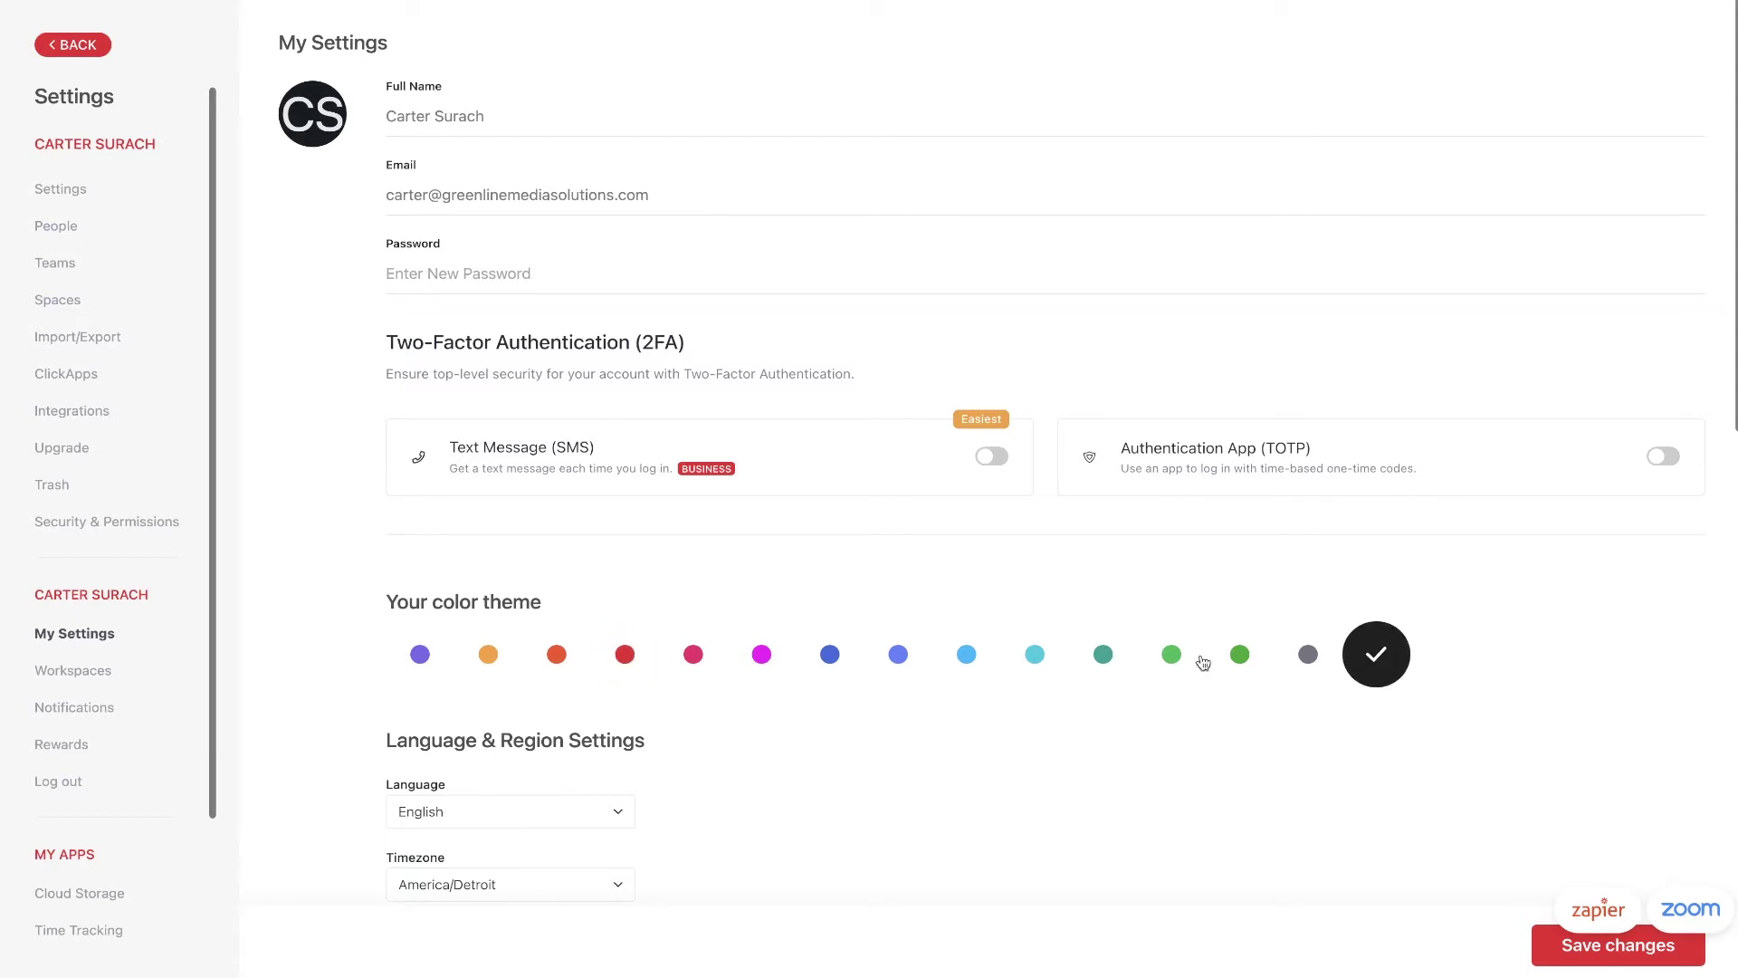
pyautogui.click(1548, 960)
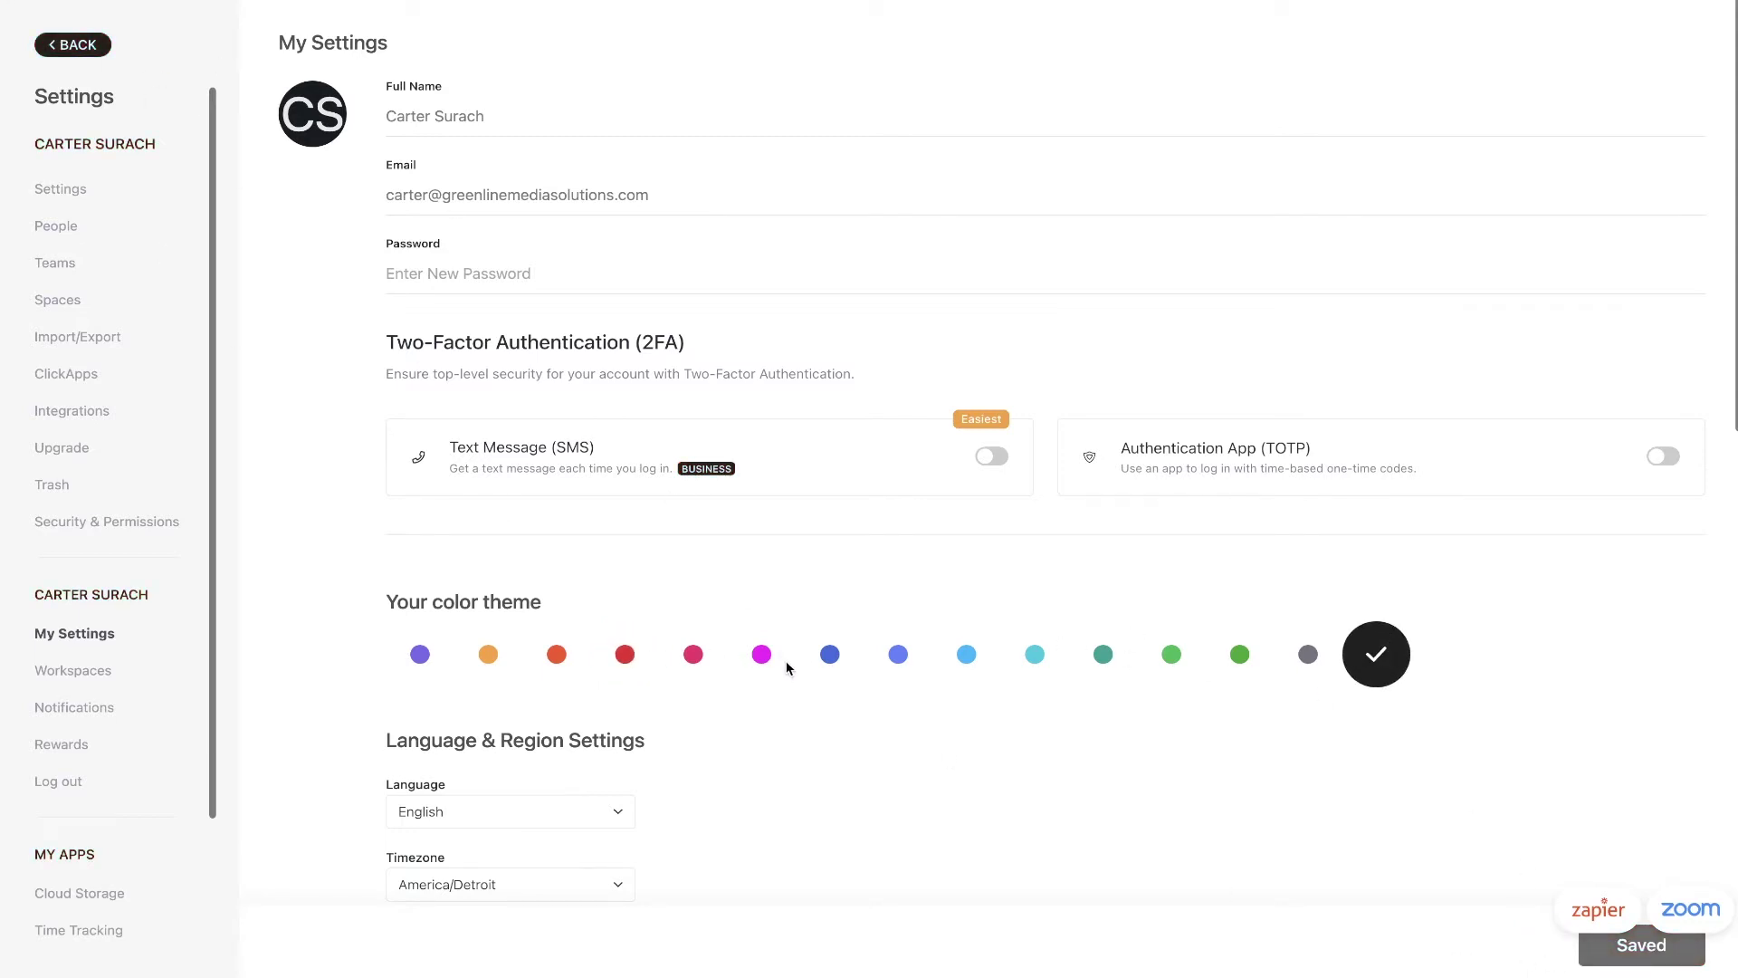
pyautogui.click(763, 656)
pyautogui.click(1569, 958)
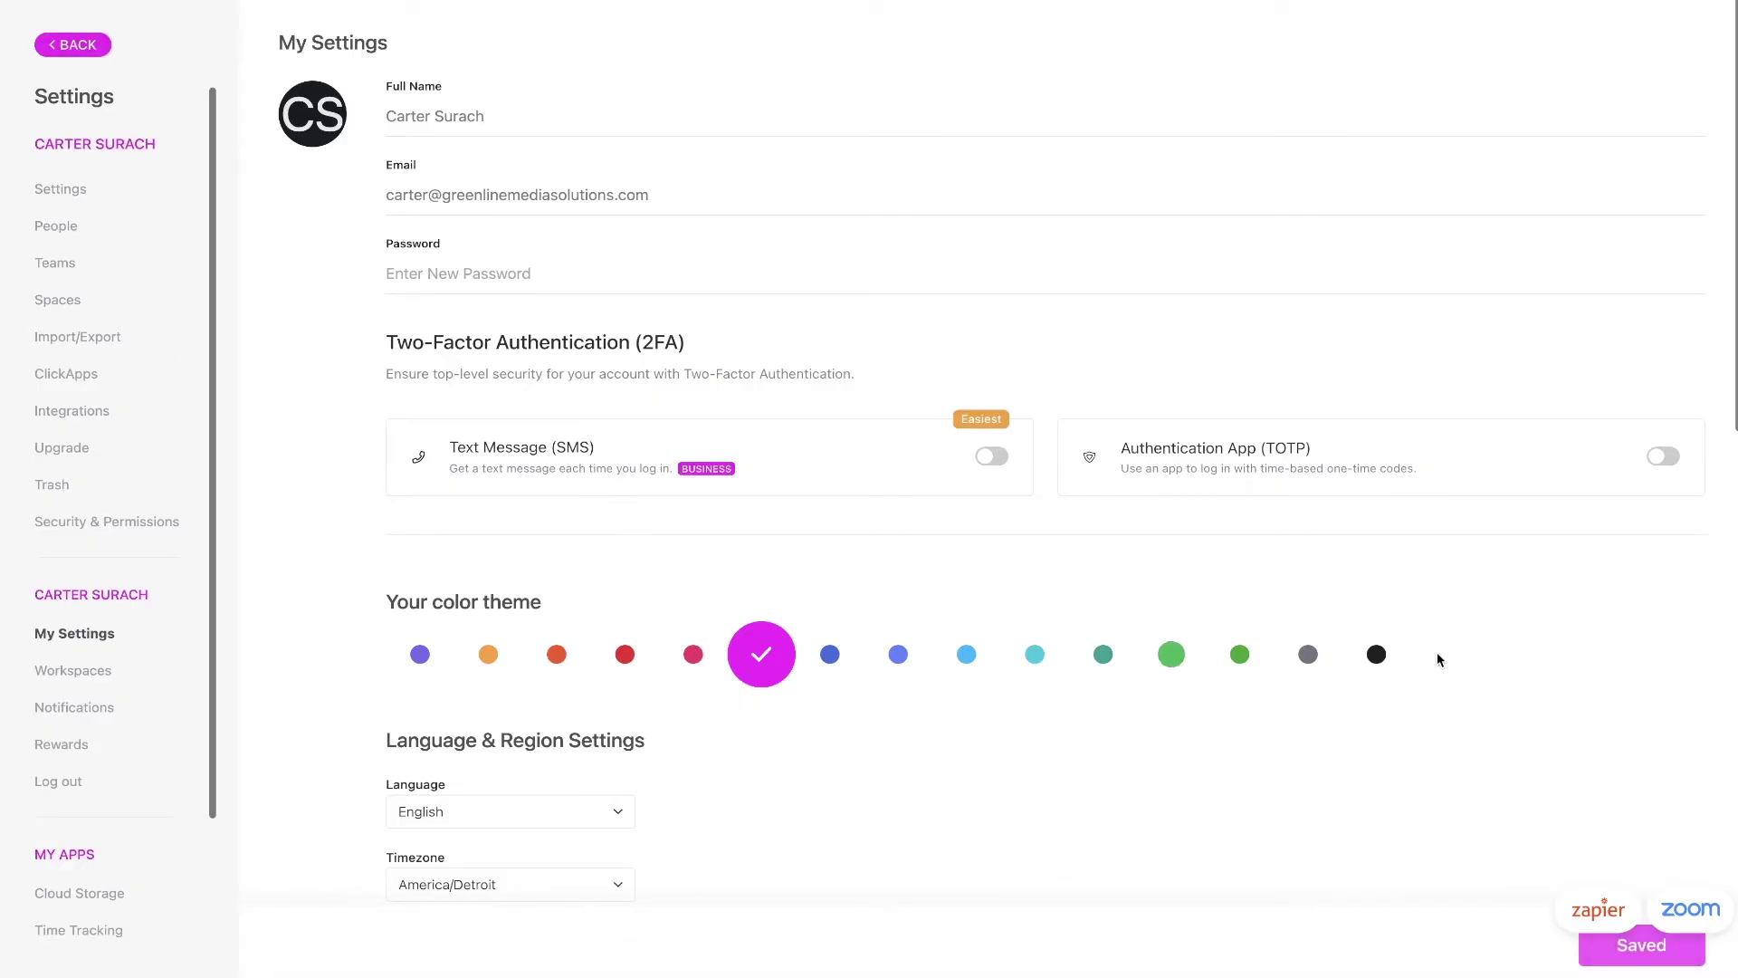
pyautogui.click(1376, 654)
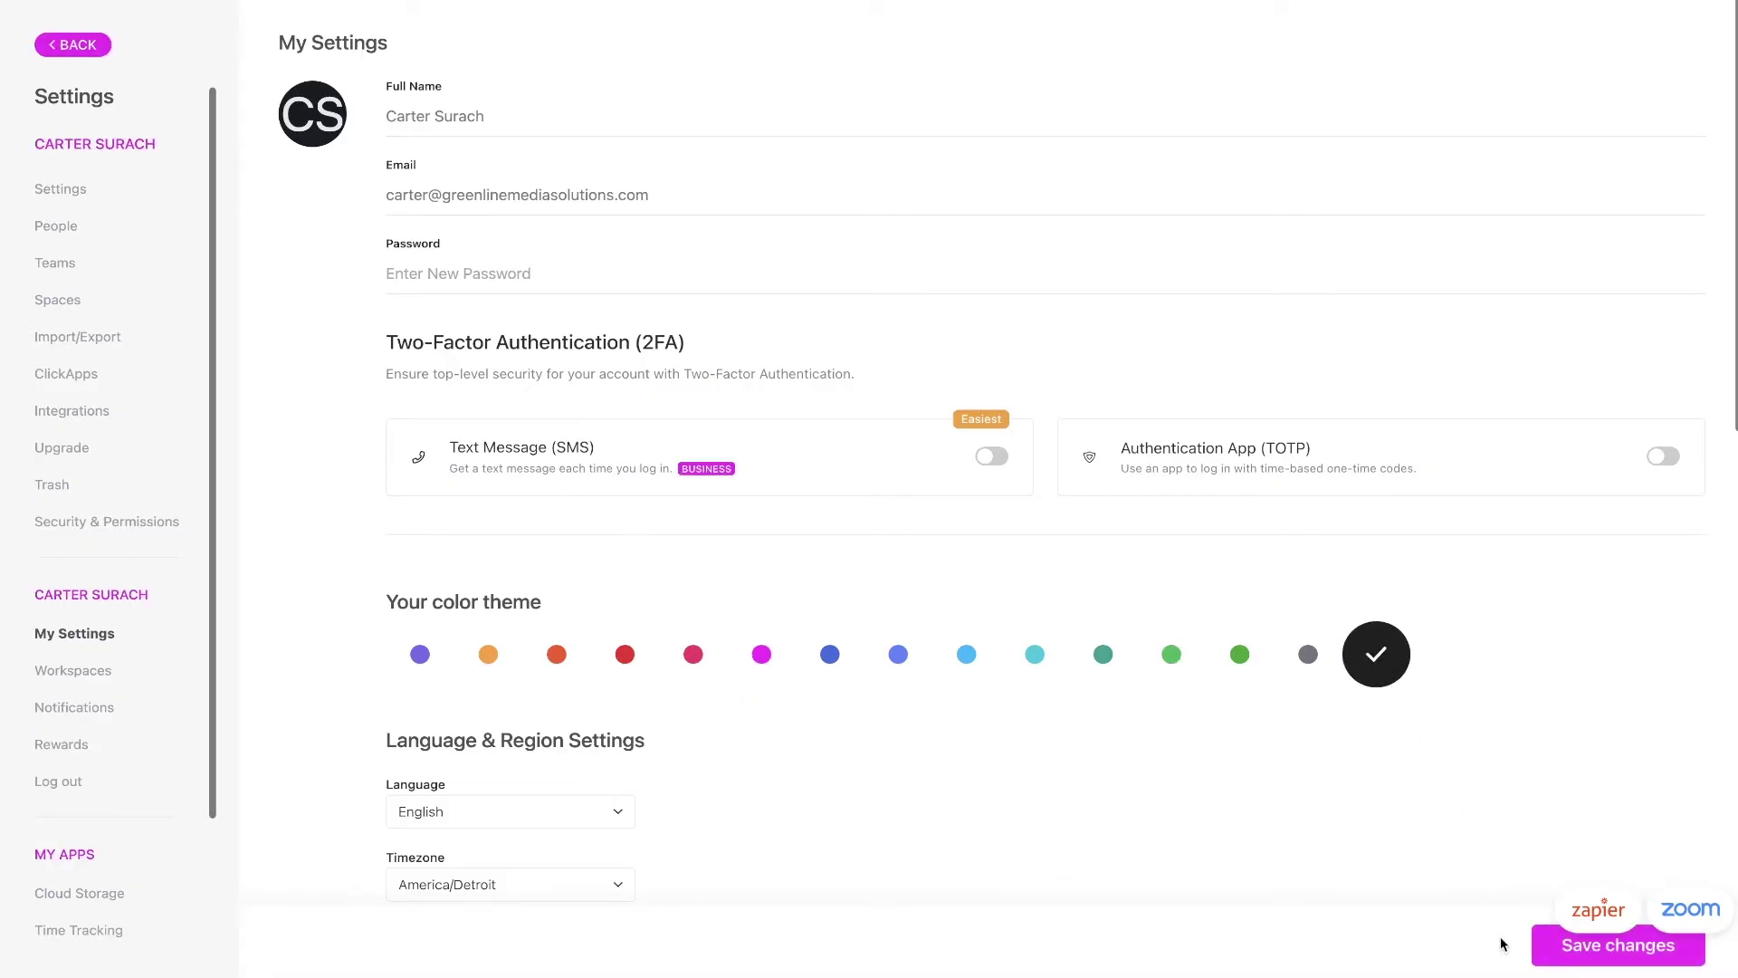
pyautogui.click(1566, 958)
pyautogui.scroll(-3, 896, 679)
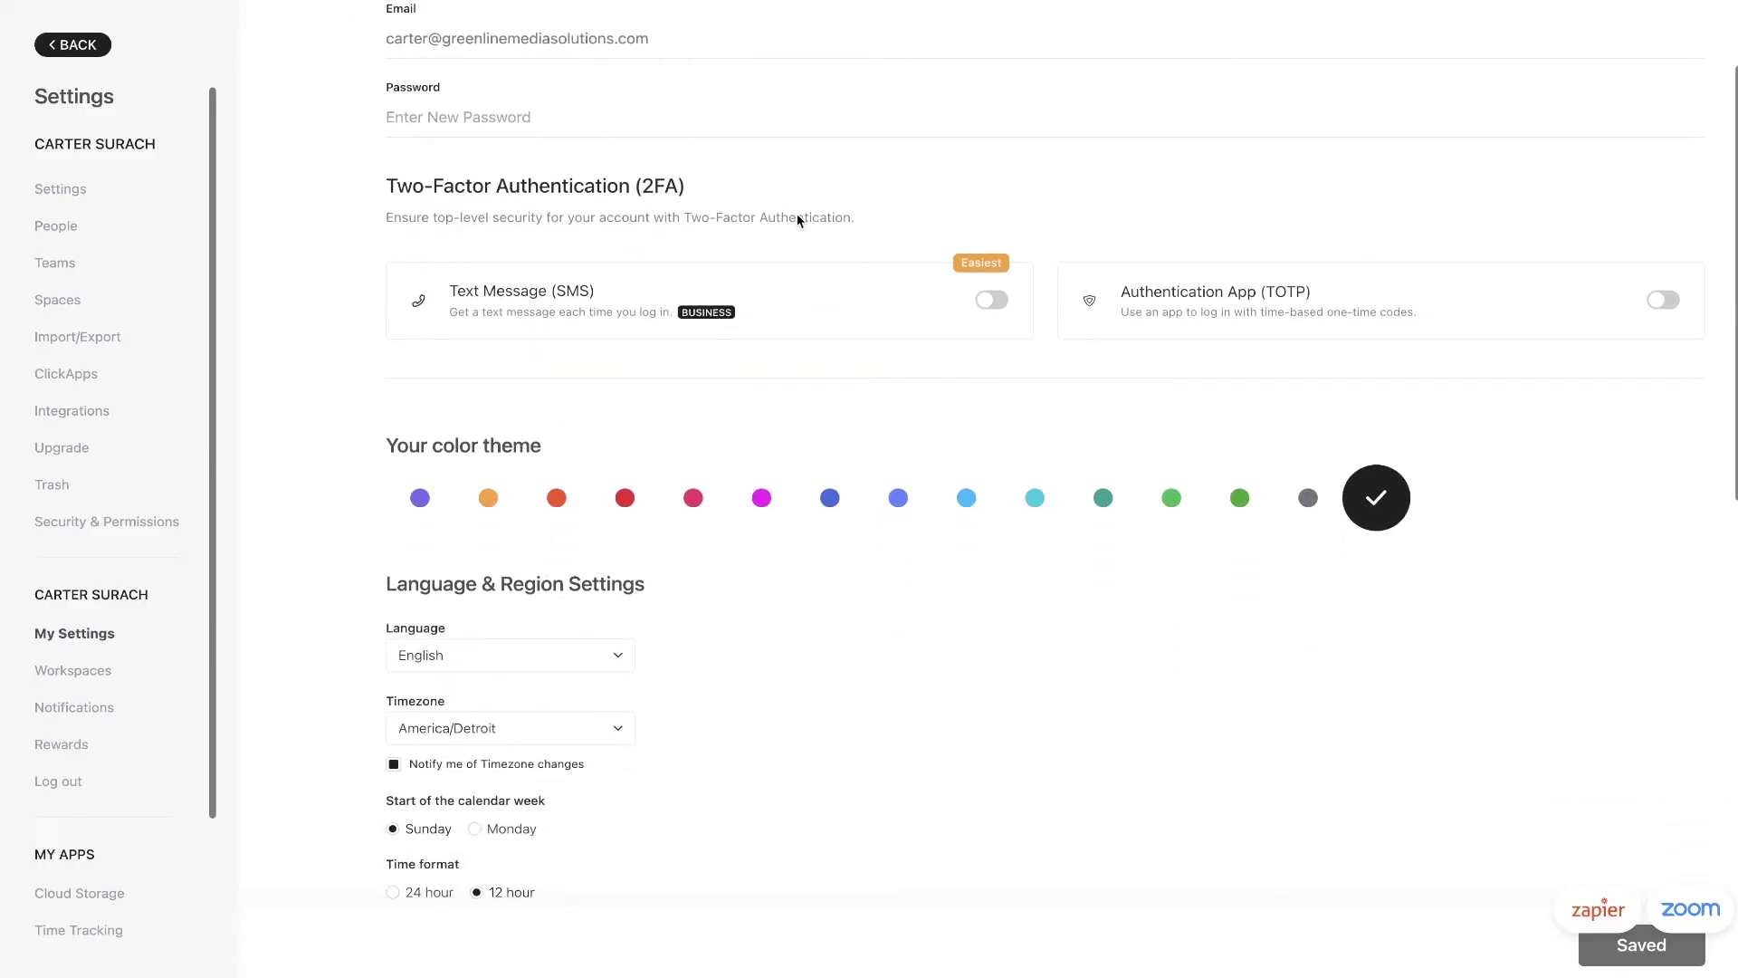
# Step: Turn on High Contrast Mode and Dark Mode, saving each change
pyautogui.scroll(-5, 687, 361)
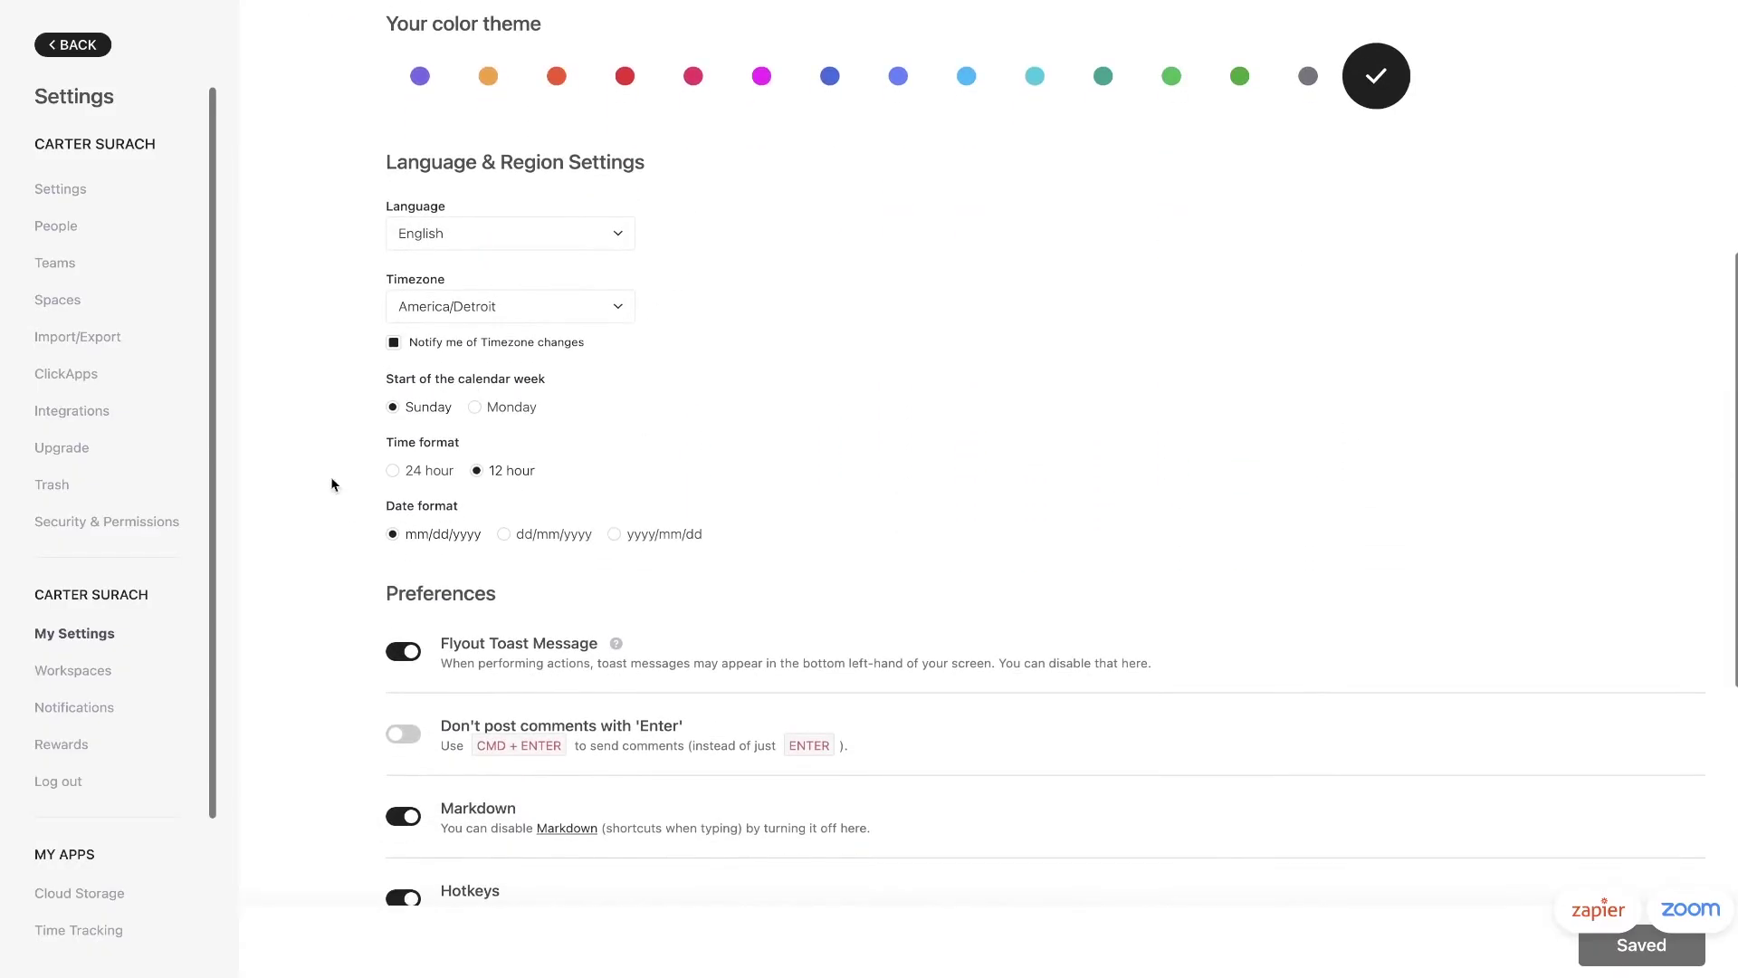
pyautogui.scroll(-2, 611, 317)
pyautogui.scroll(-7, 611, 316)
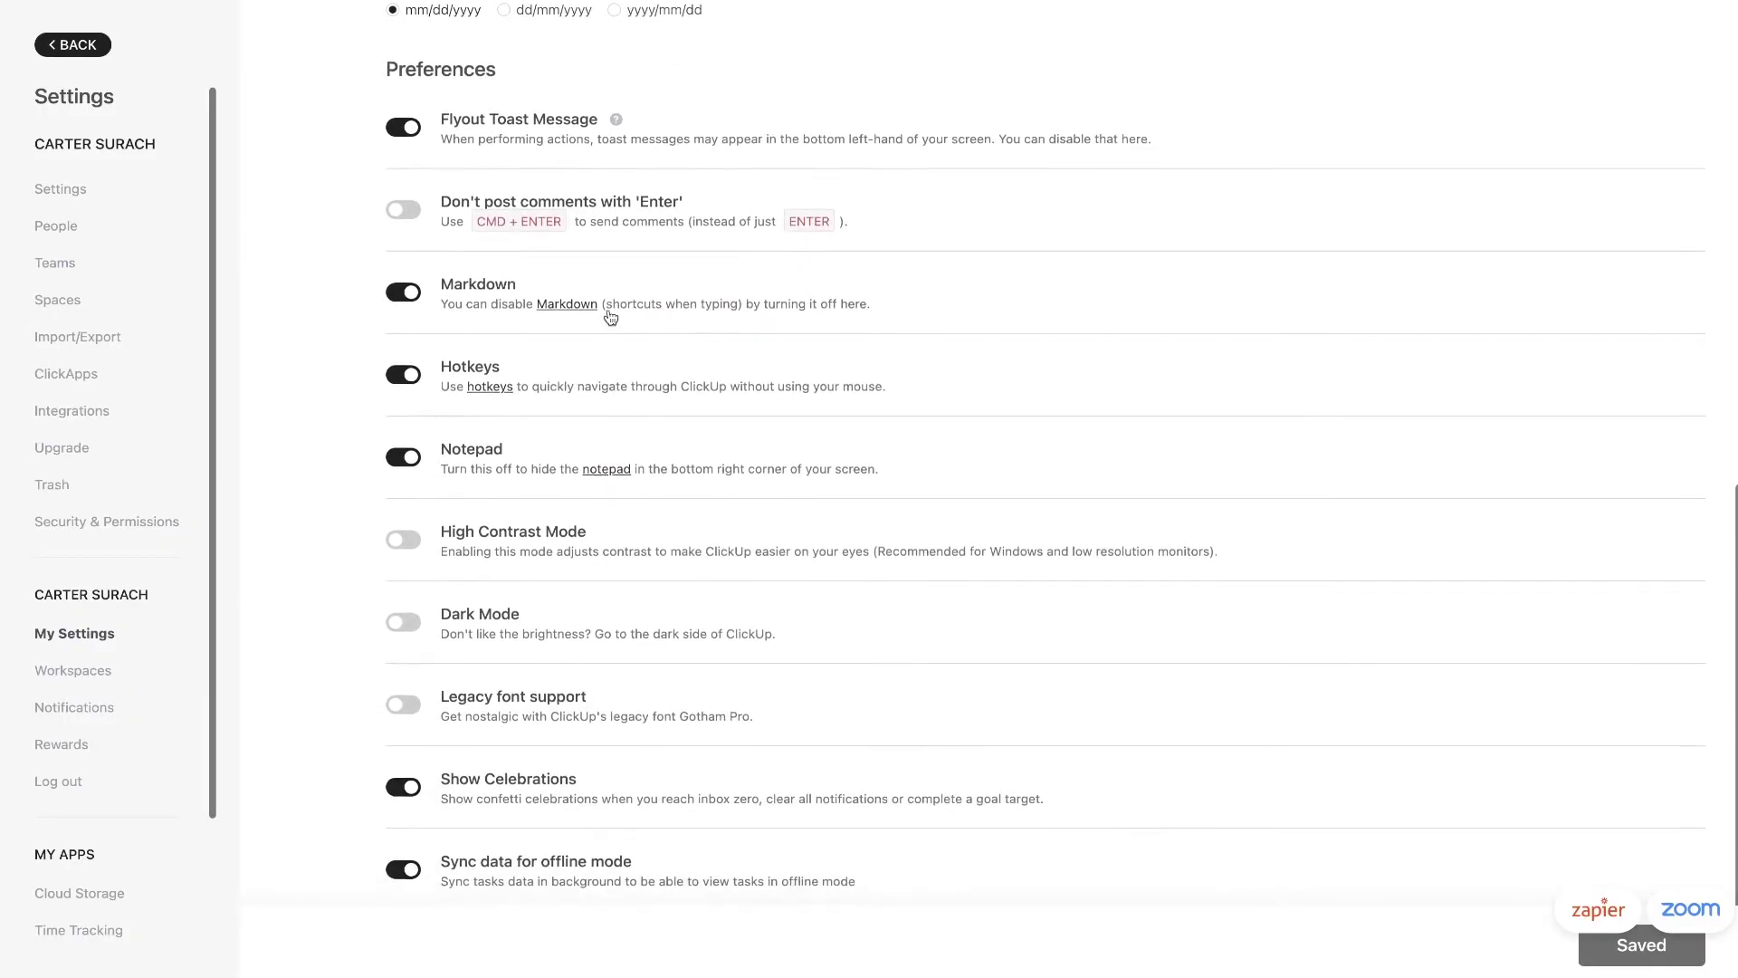
pyautogui.scroll(-1, 611, 317)
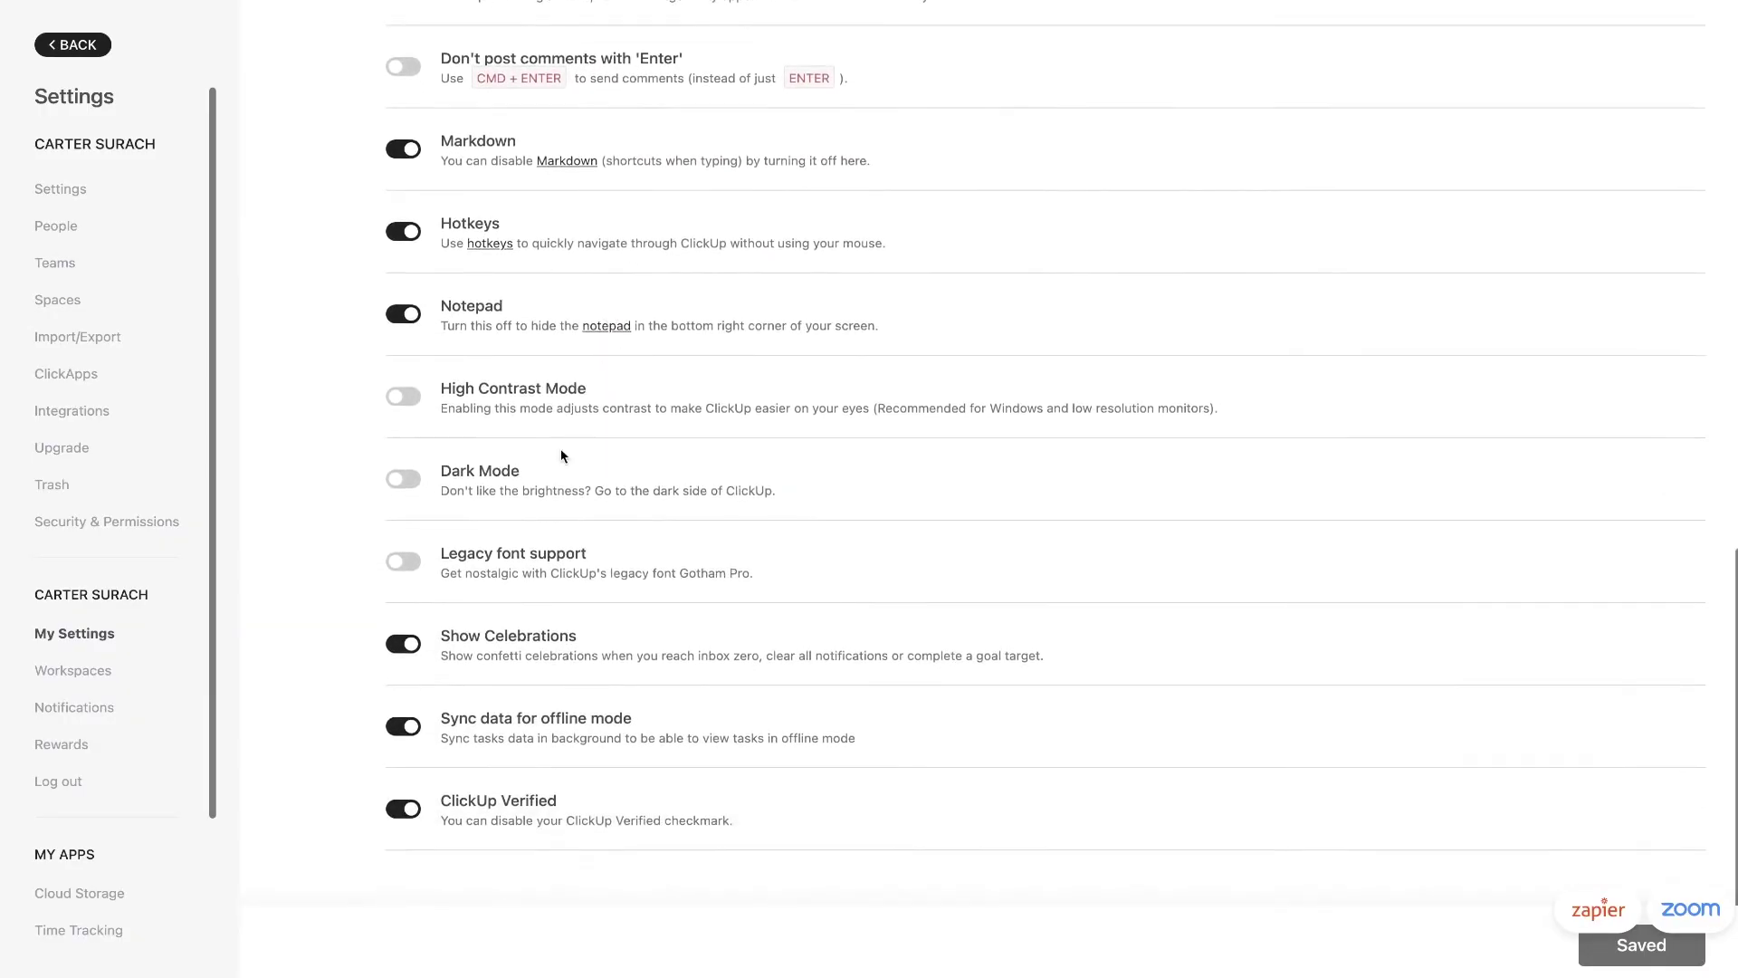
pyautogui.click(410, 401)
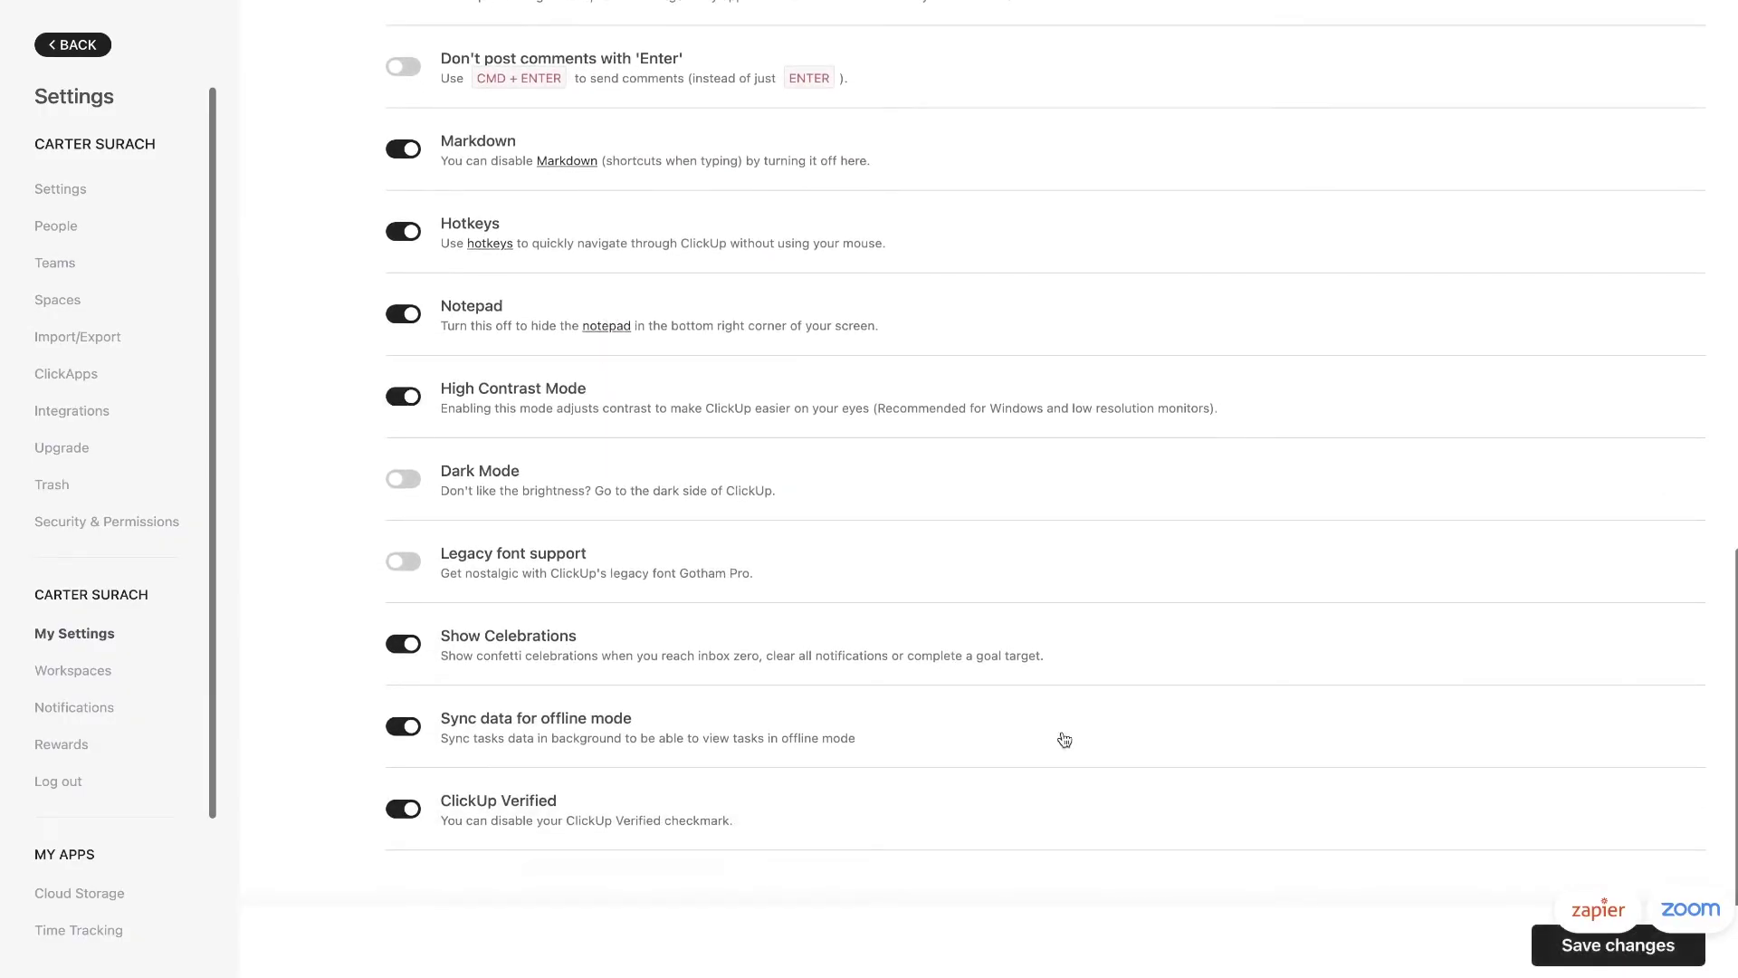
pyautogui.click(1541, 941)
pyautogui.click(408, 481)
pyautogui.click(1645, 948)
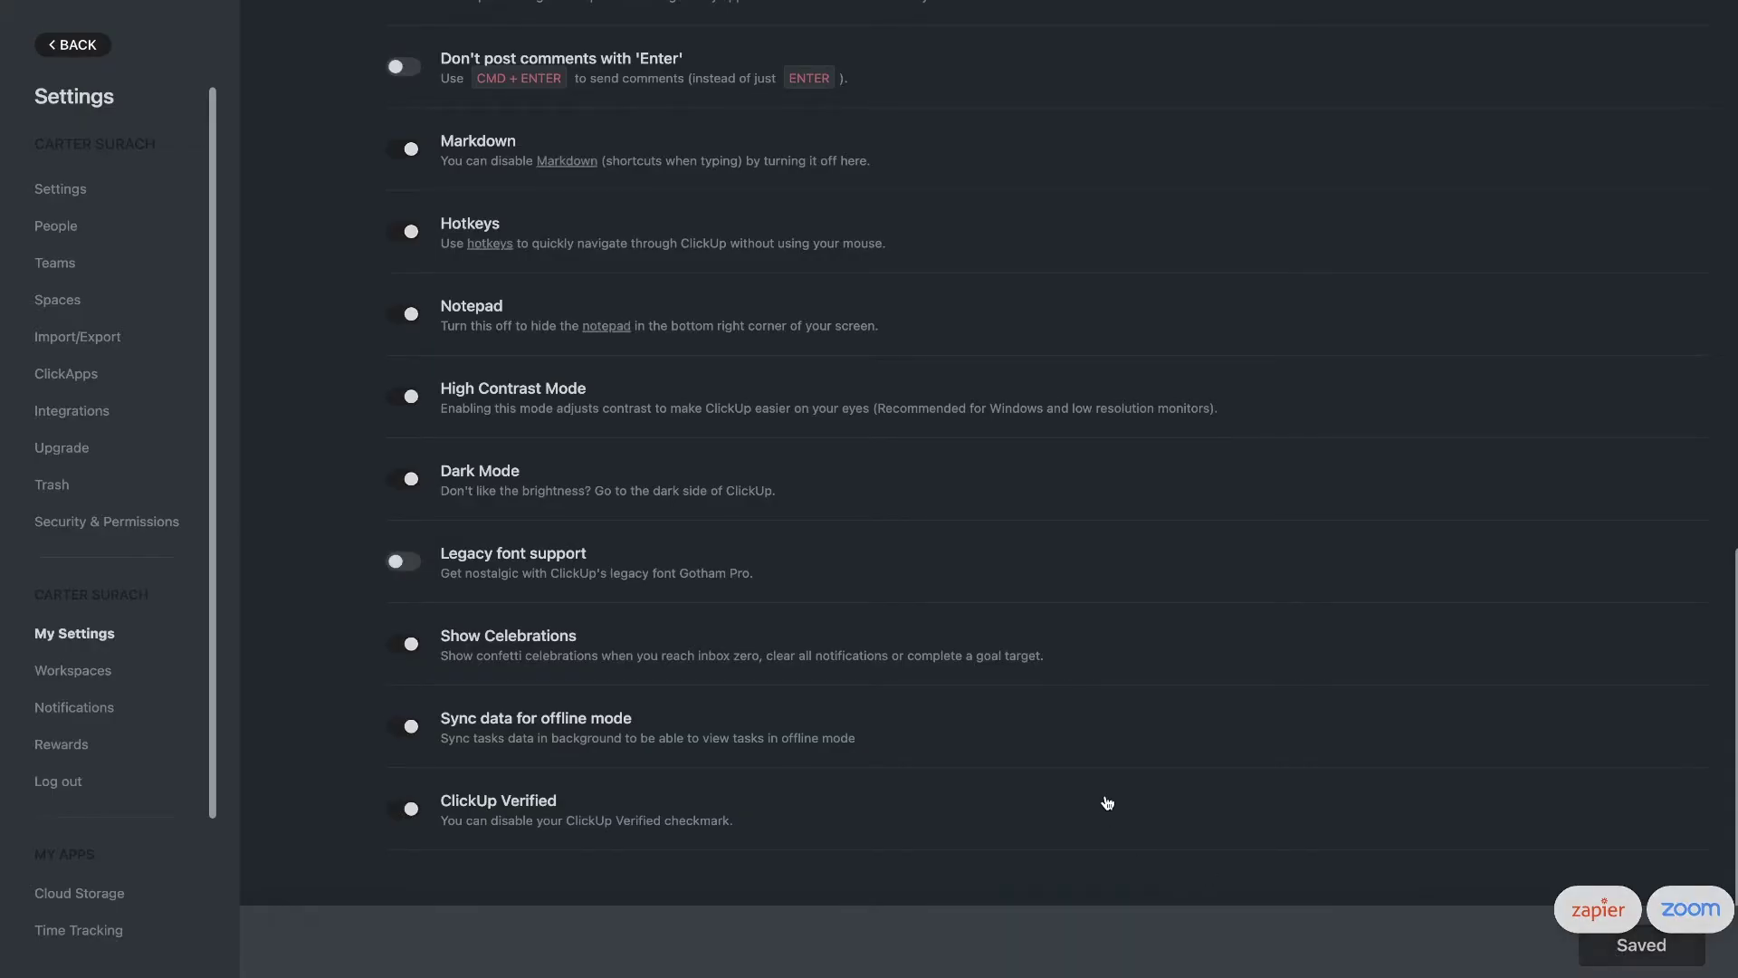
# Step: Pick and save a green colour theme in place of black
pyautogui.scroll(10, 651, 367)
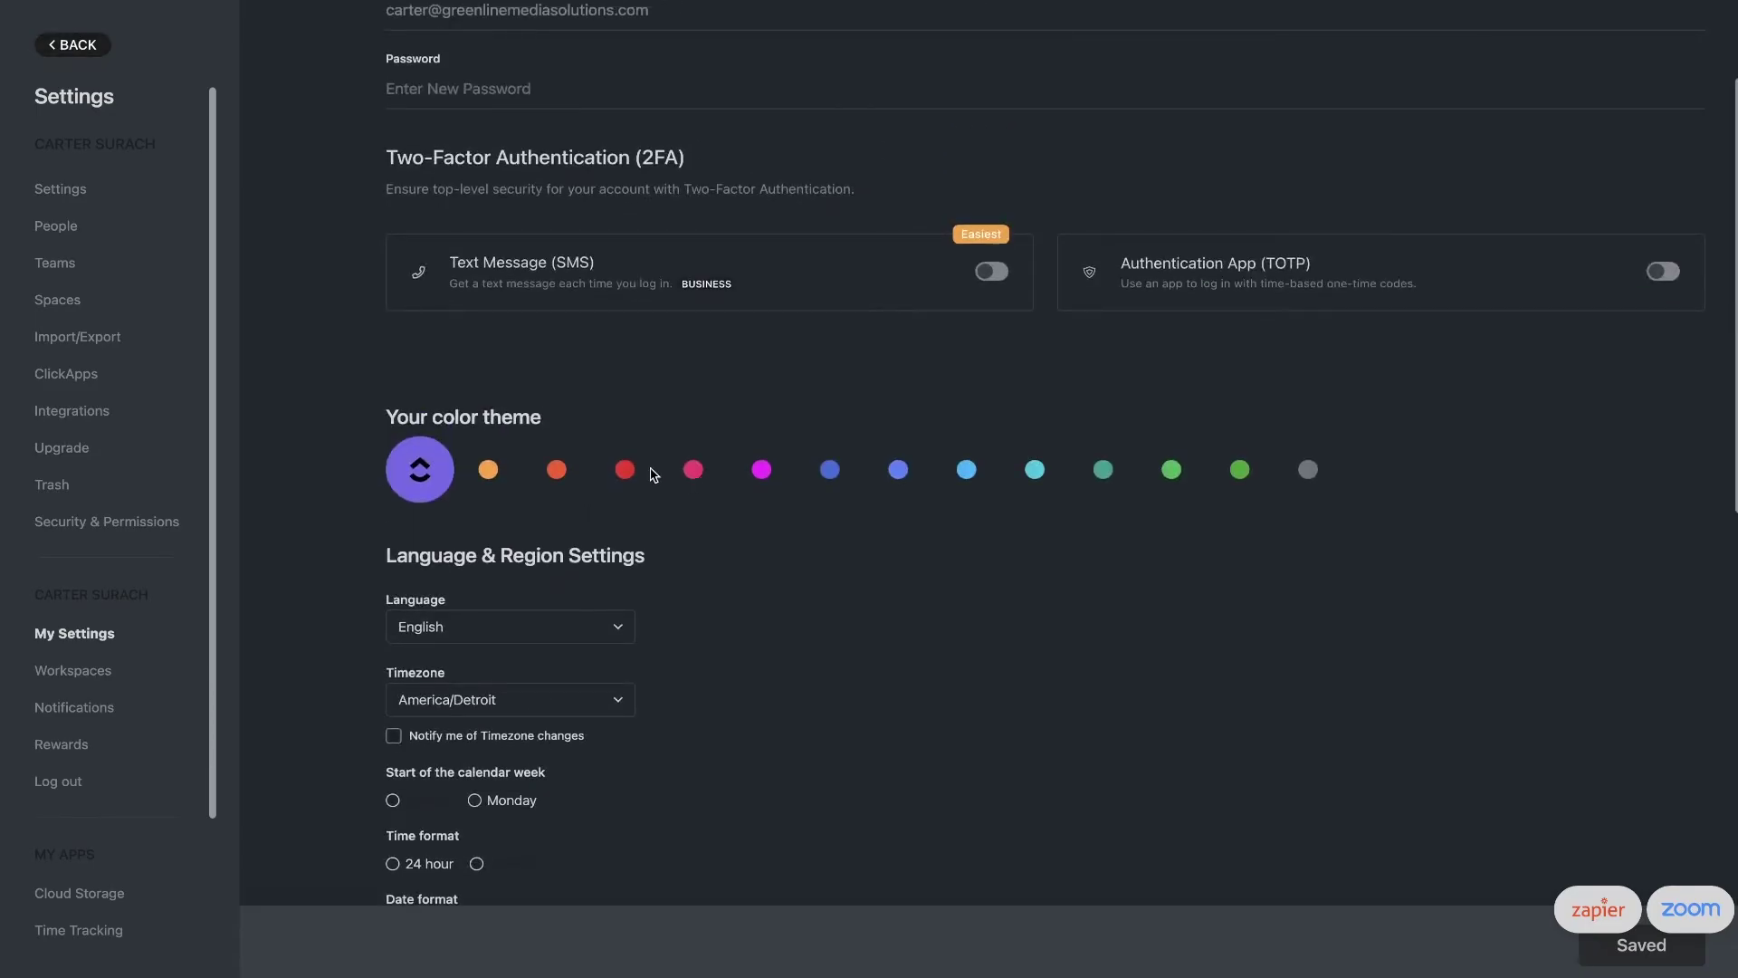
pyautogui.click(625, 471)
pyautogui.click(1566, 944)
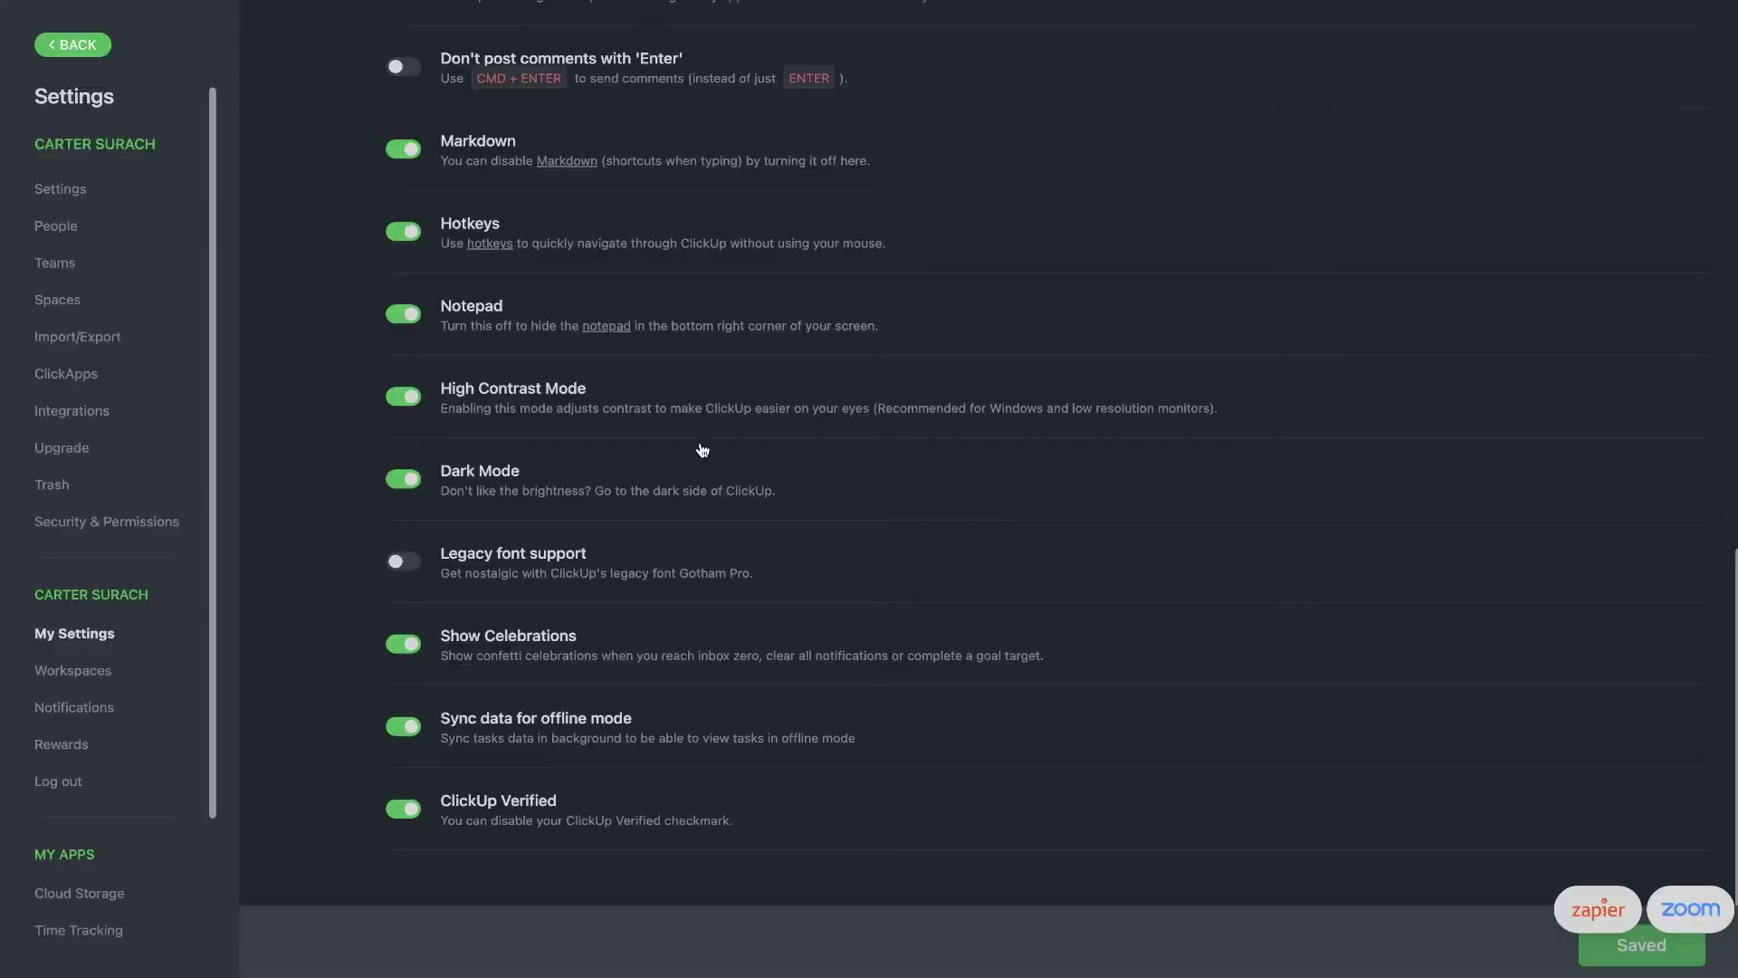
pyautogui.scroll(4, 541, 576)
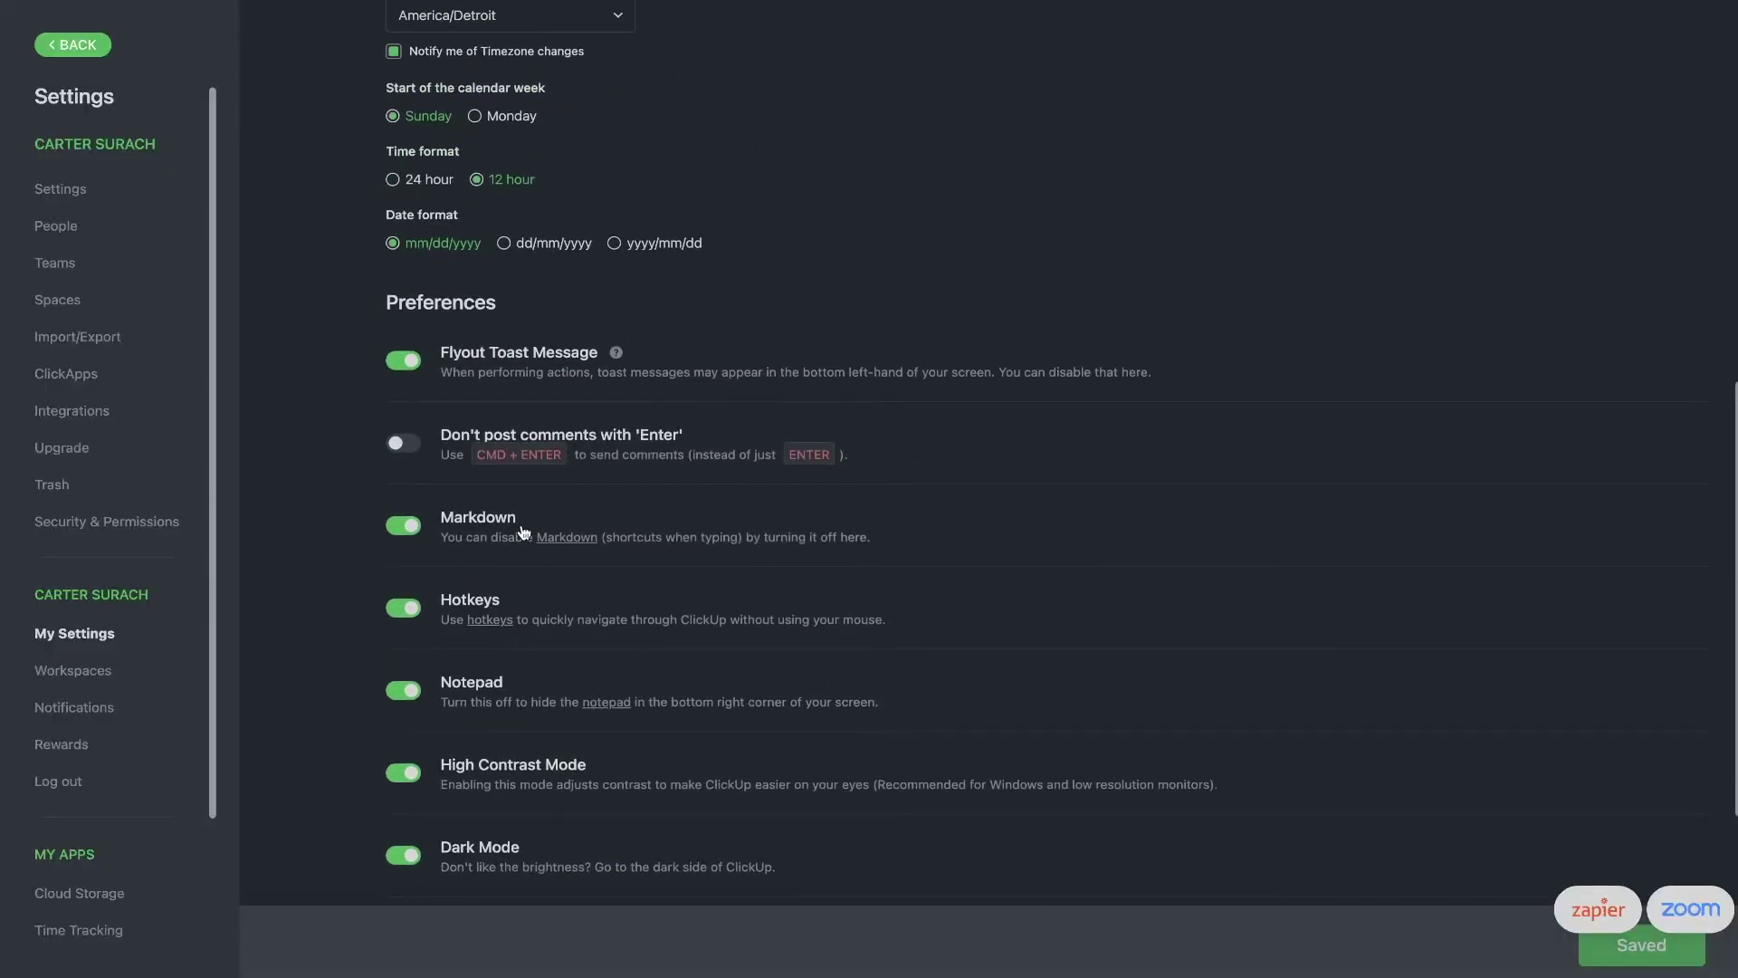
pyautogui.scroll(-4, 523, 533)
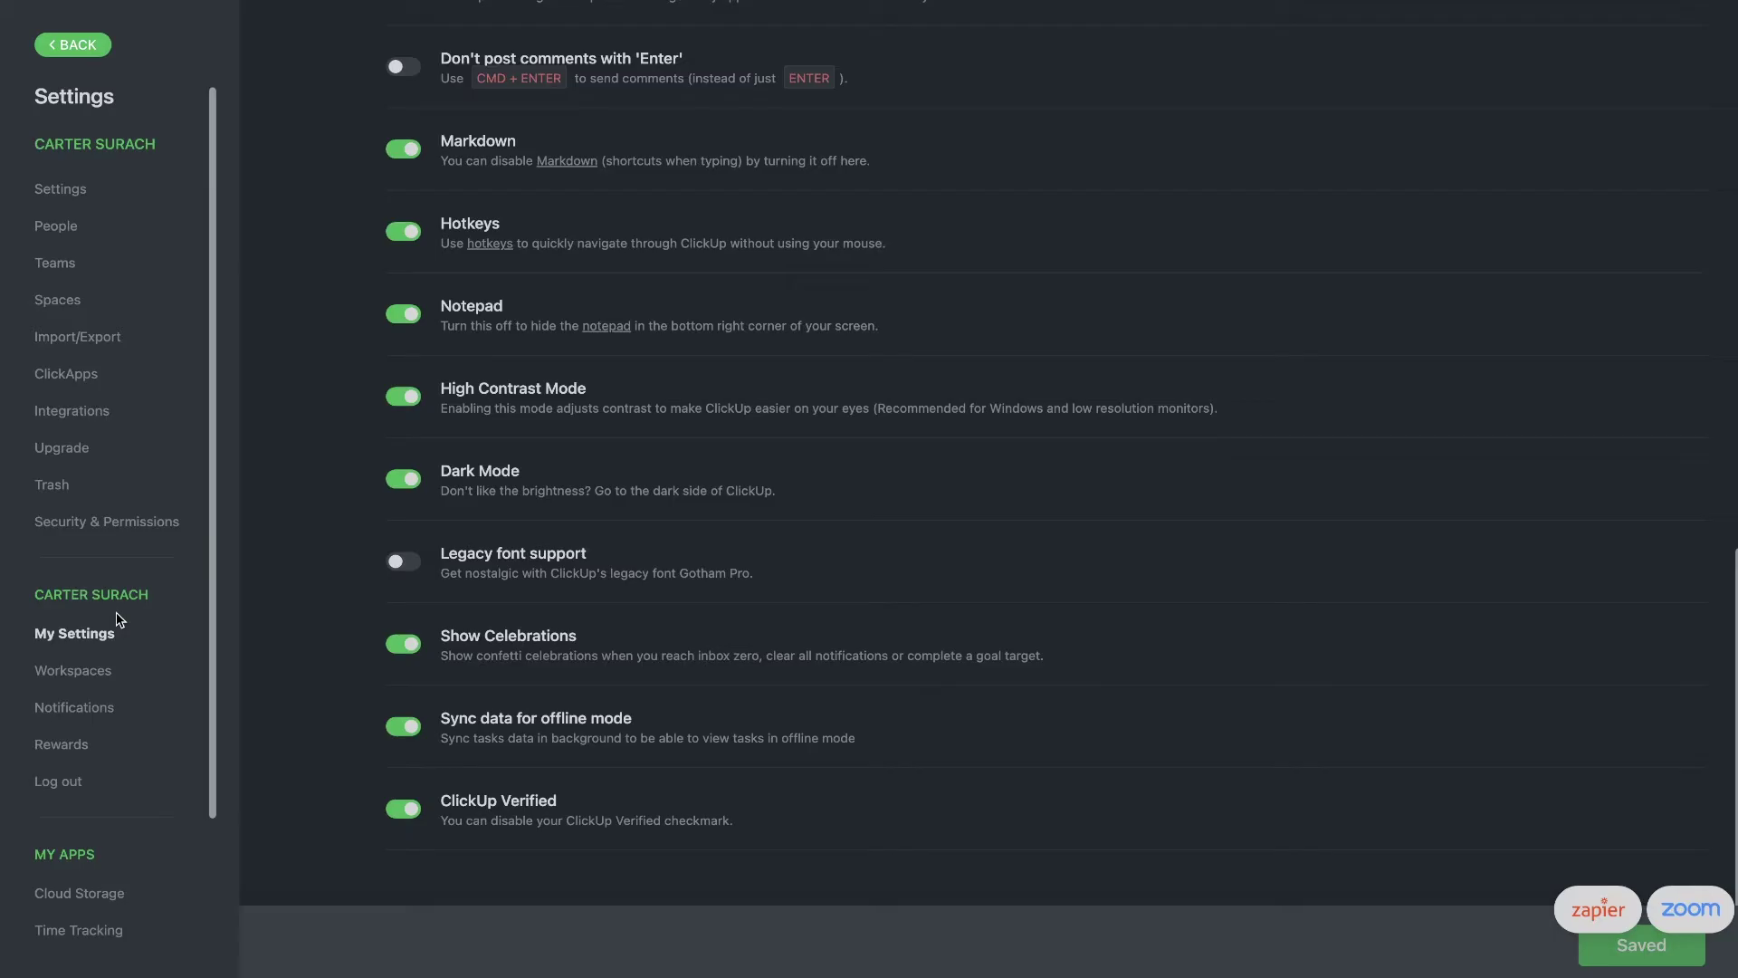
pyautogui.click(85, 713)
pyautogui.click(906, 469)
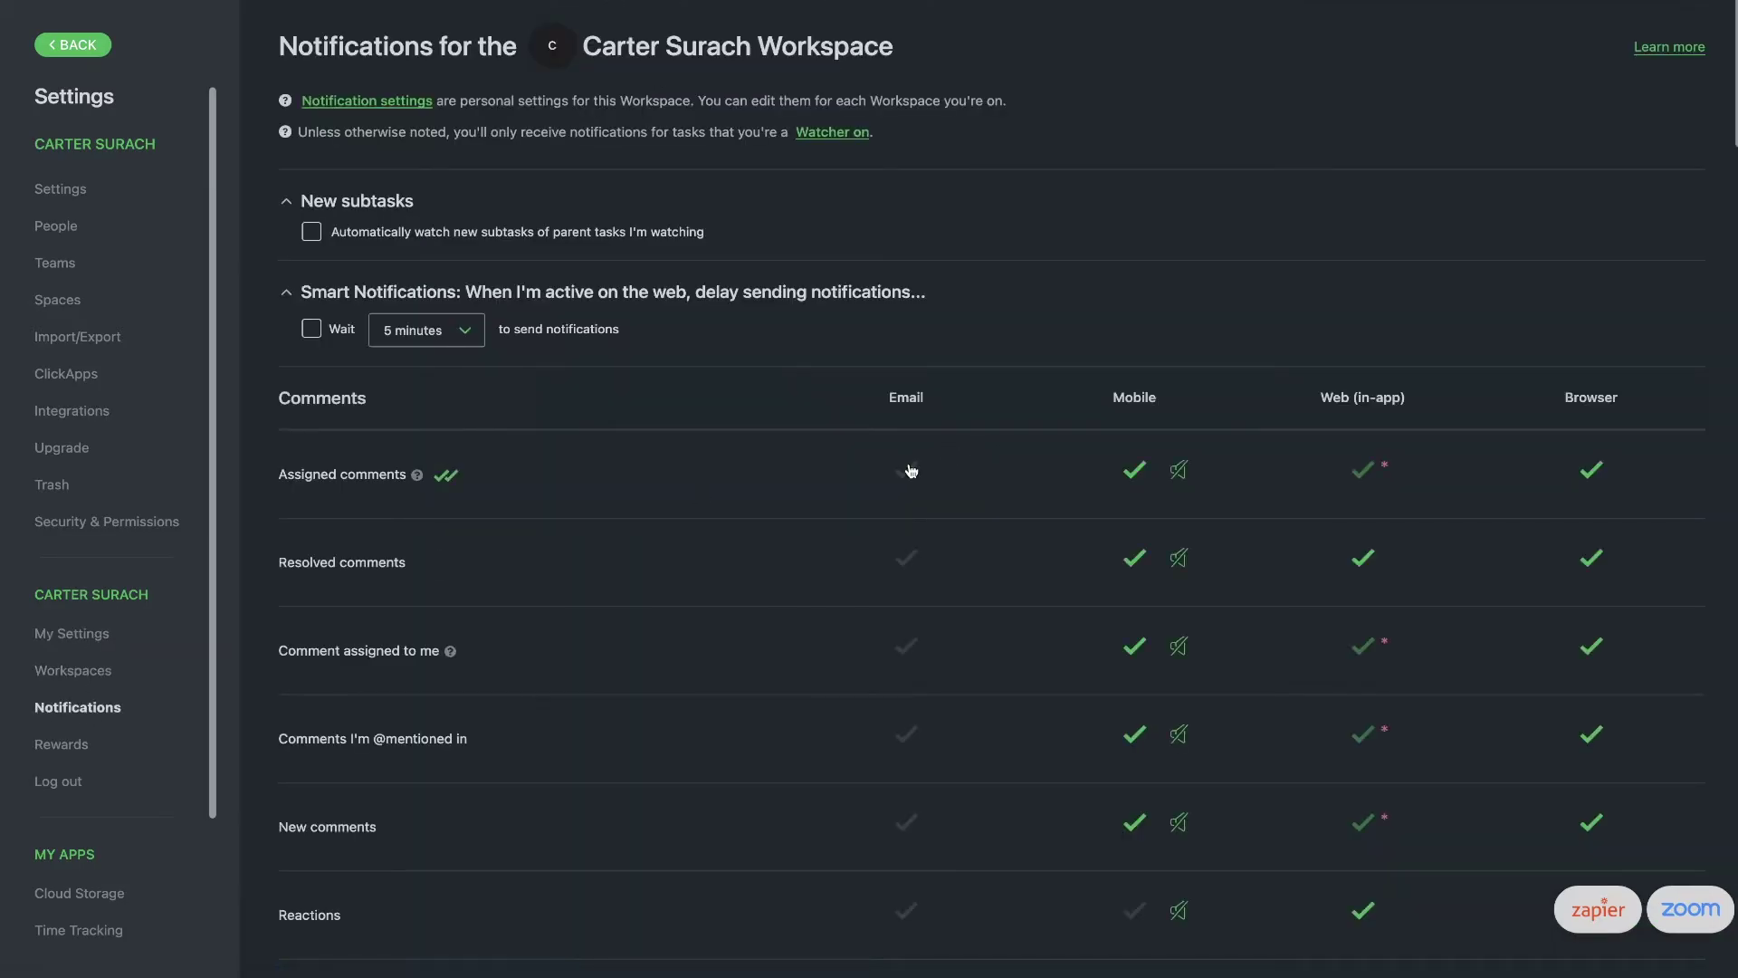
pyautogui.click(904, 557)
pyautogui.scroll(-2, 902, 568)
pyautogui.click(901, 567)
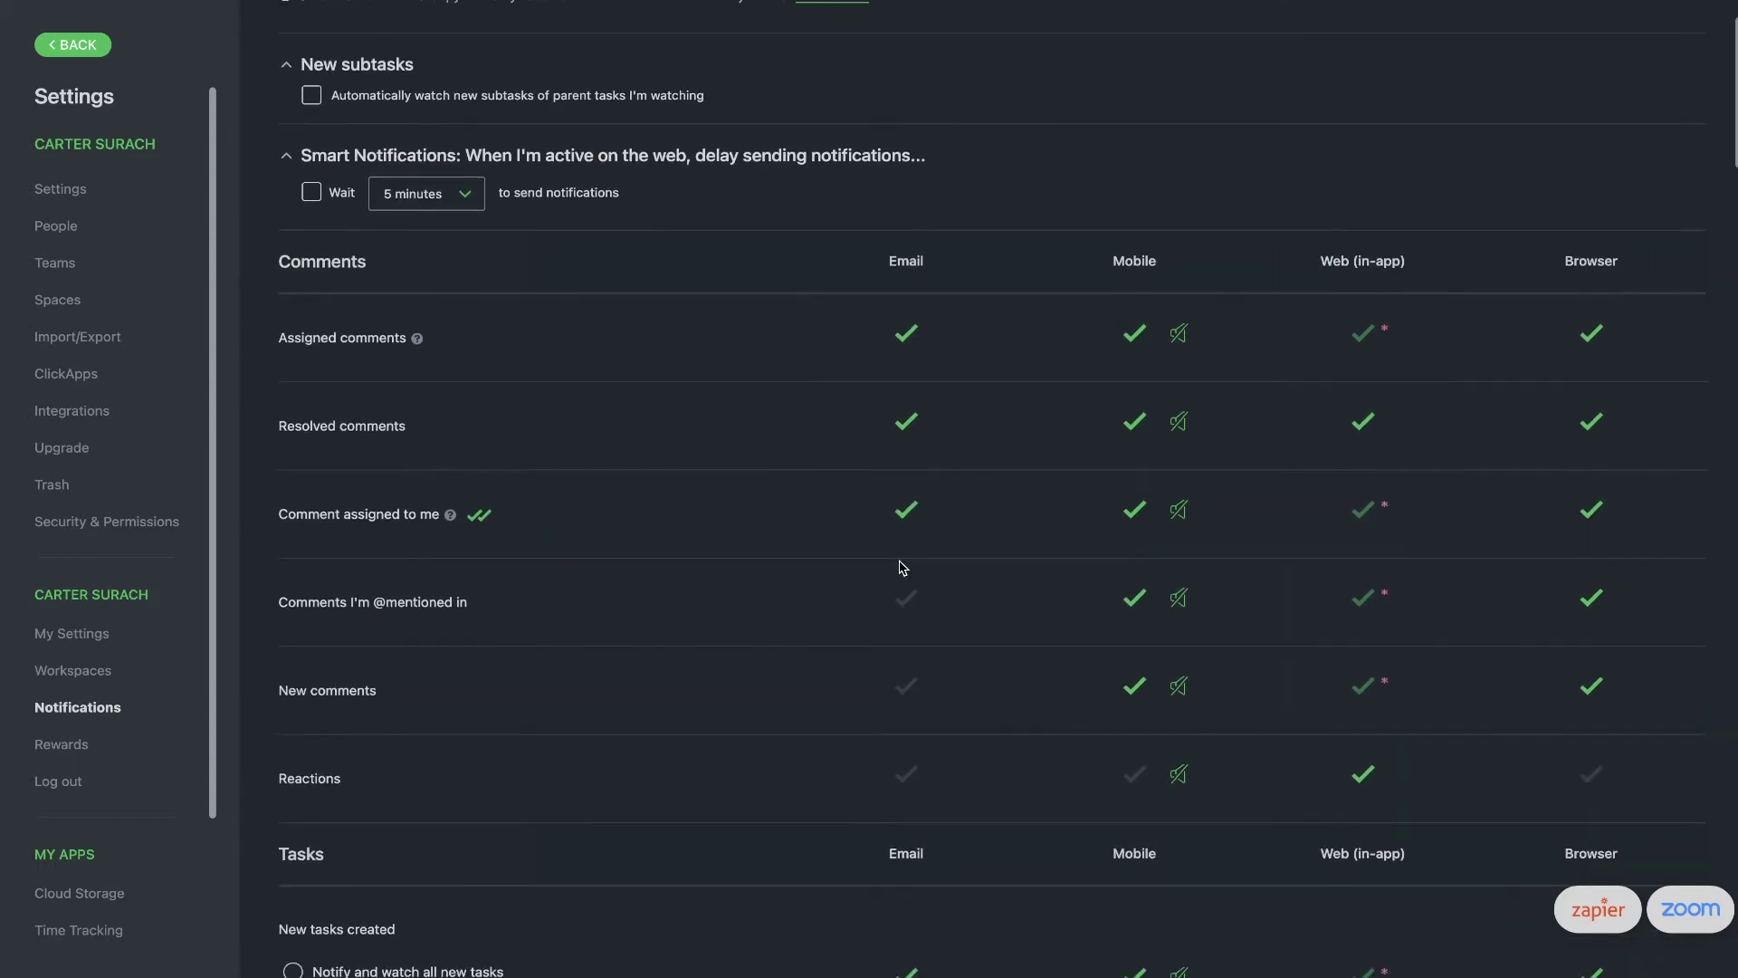
pyautogui.click(902, 593)
pyautogui.click(901, 681)
pyautogui.click(905, 774)
pyautogui.scroll(2, 692, 359)
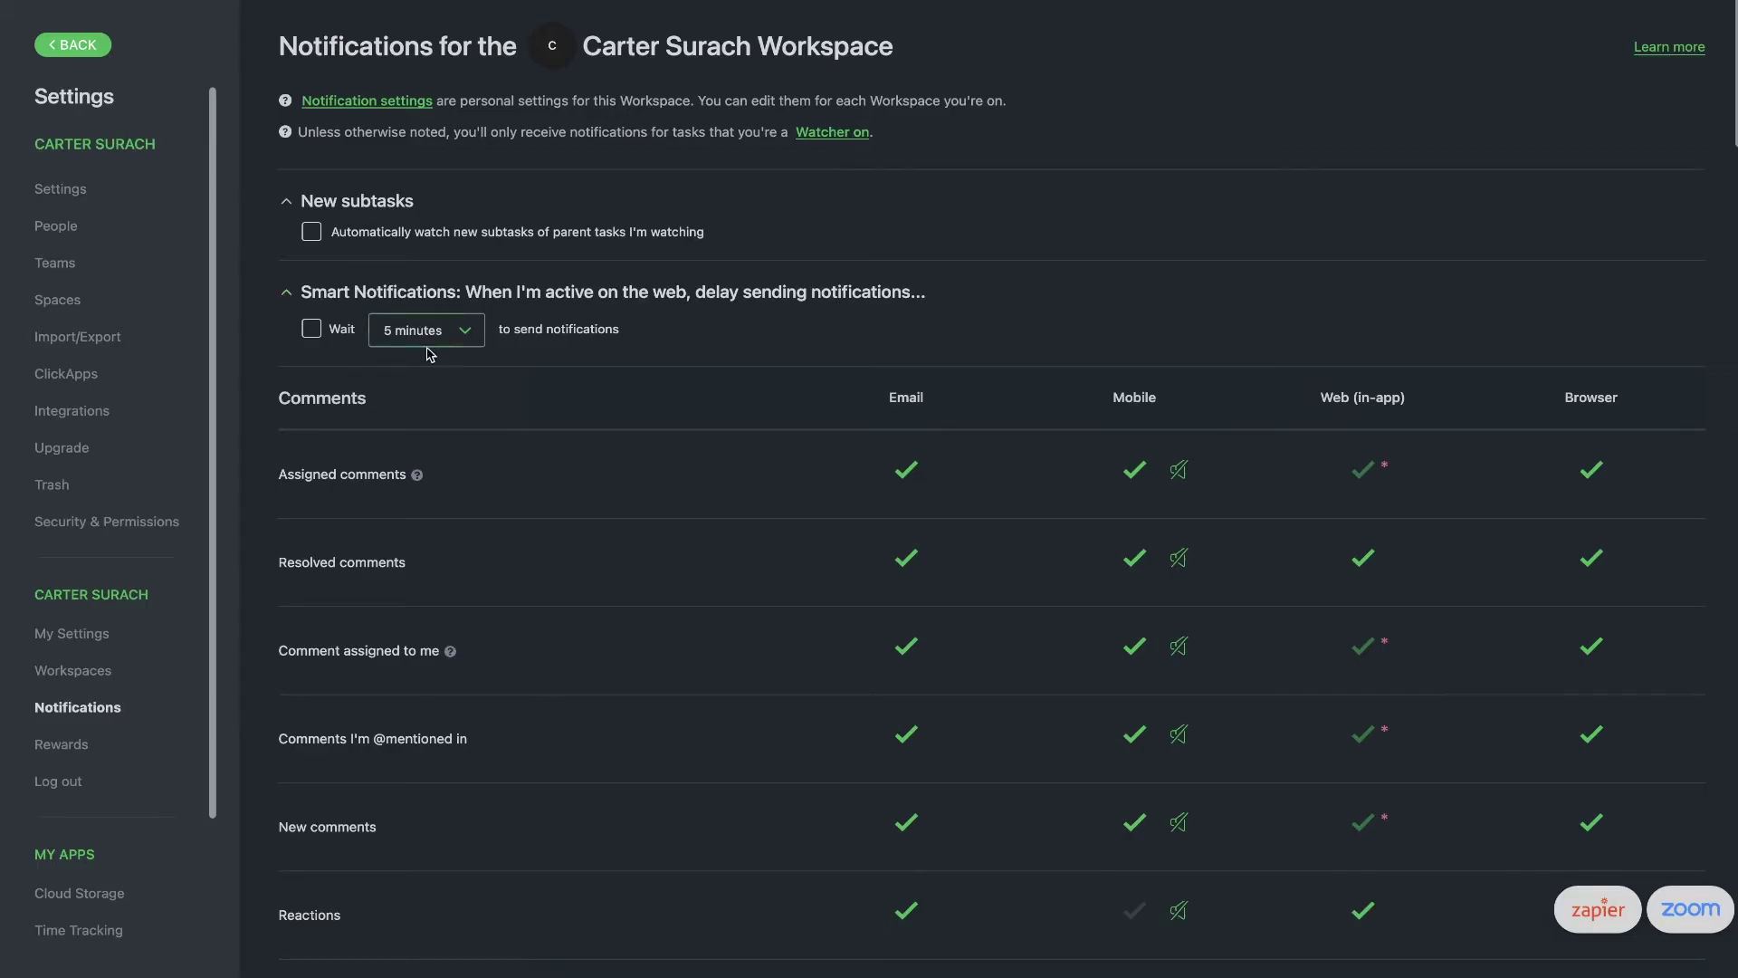
pyautogui.scroll(-1, 690, 351)
pyautogui.scroll(-20, 690, 351)
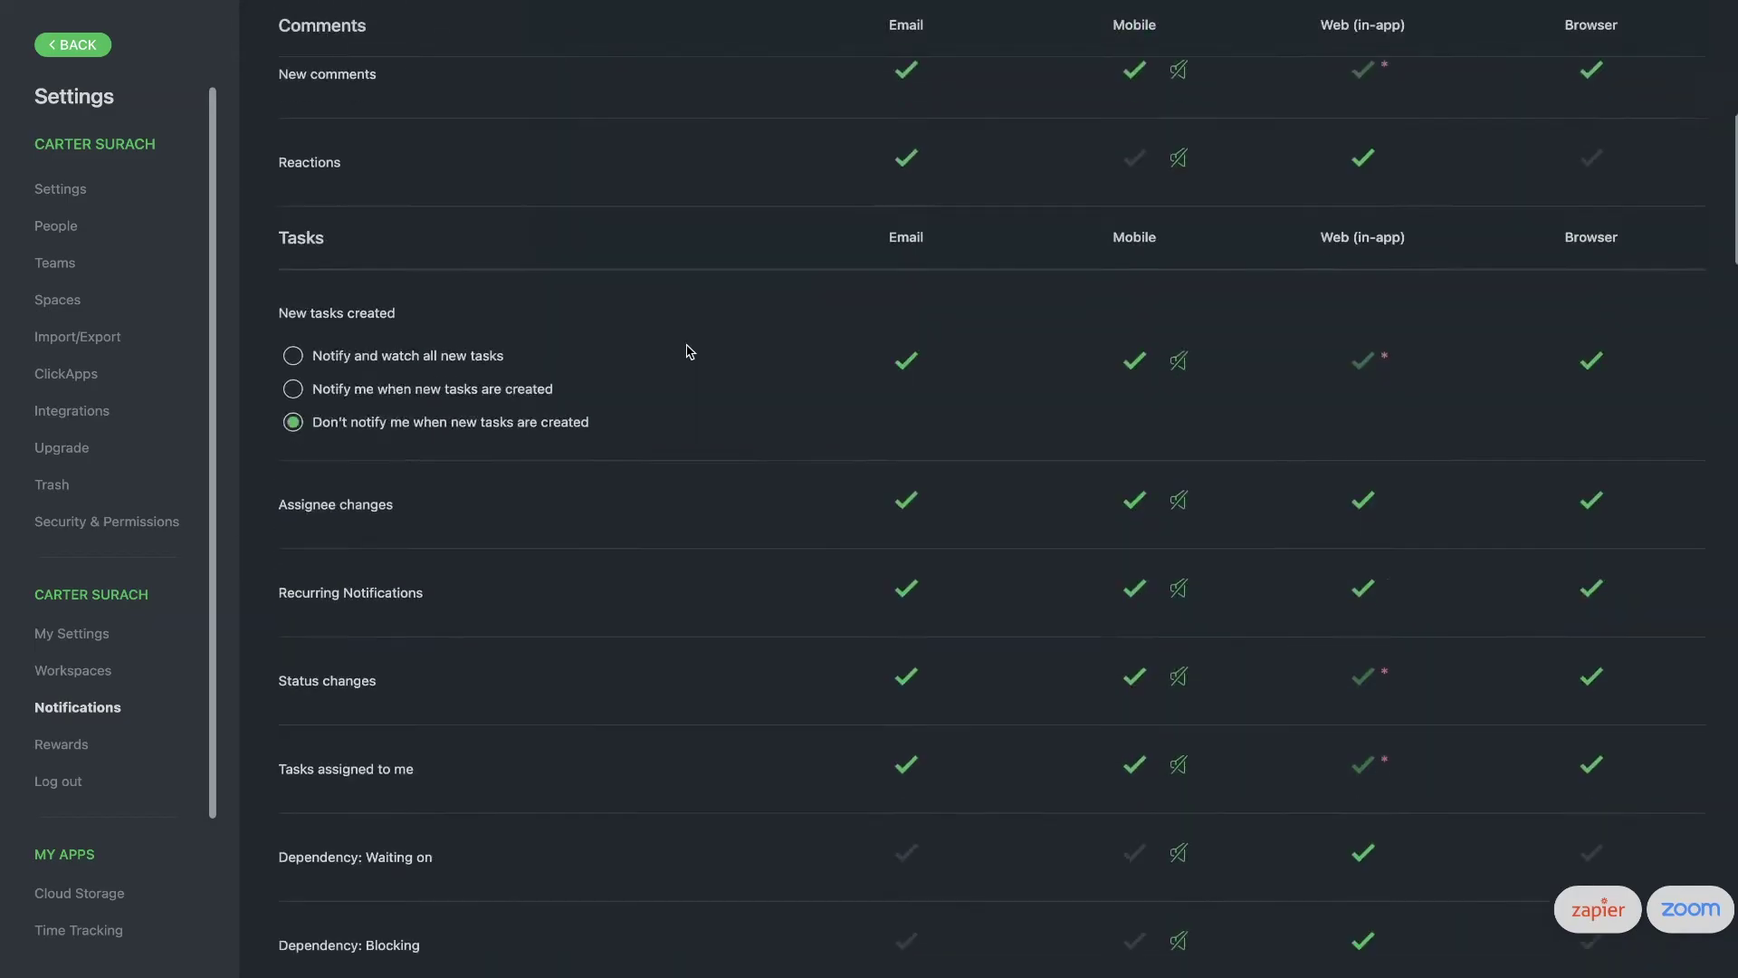
pyautogui.scroll(-15, 691, 351)
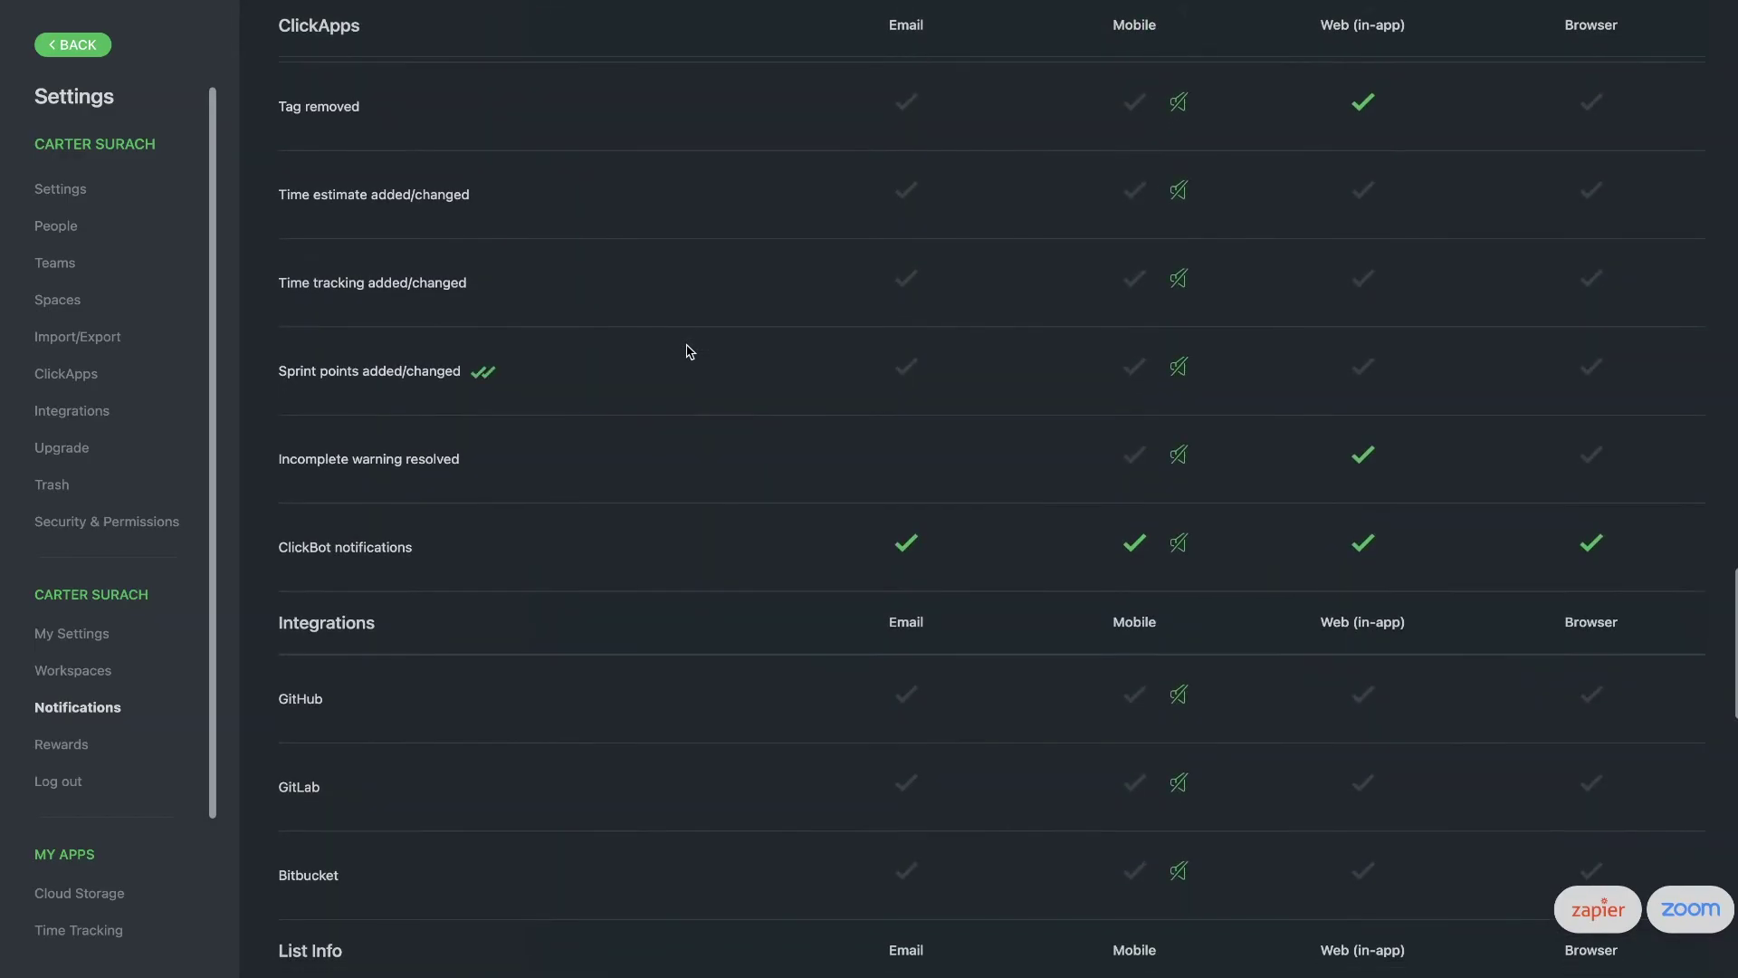
pyautogui.scroll(20, 690, 351)
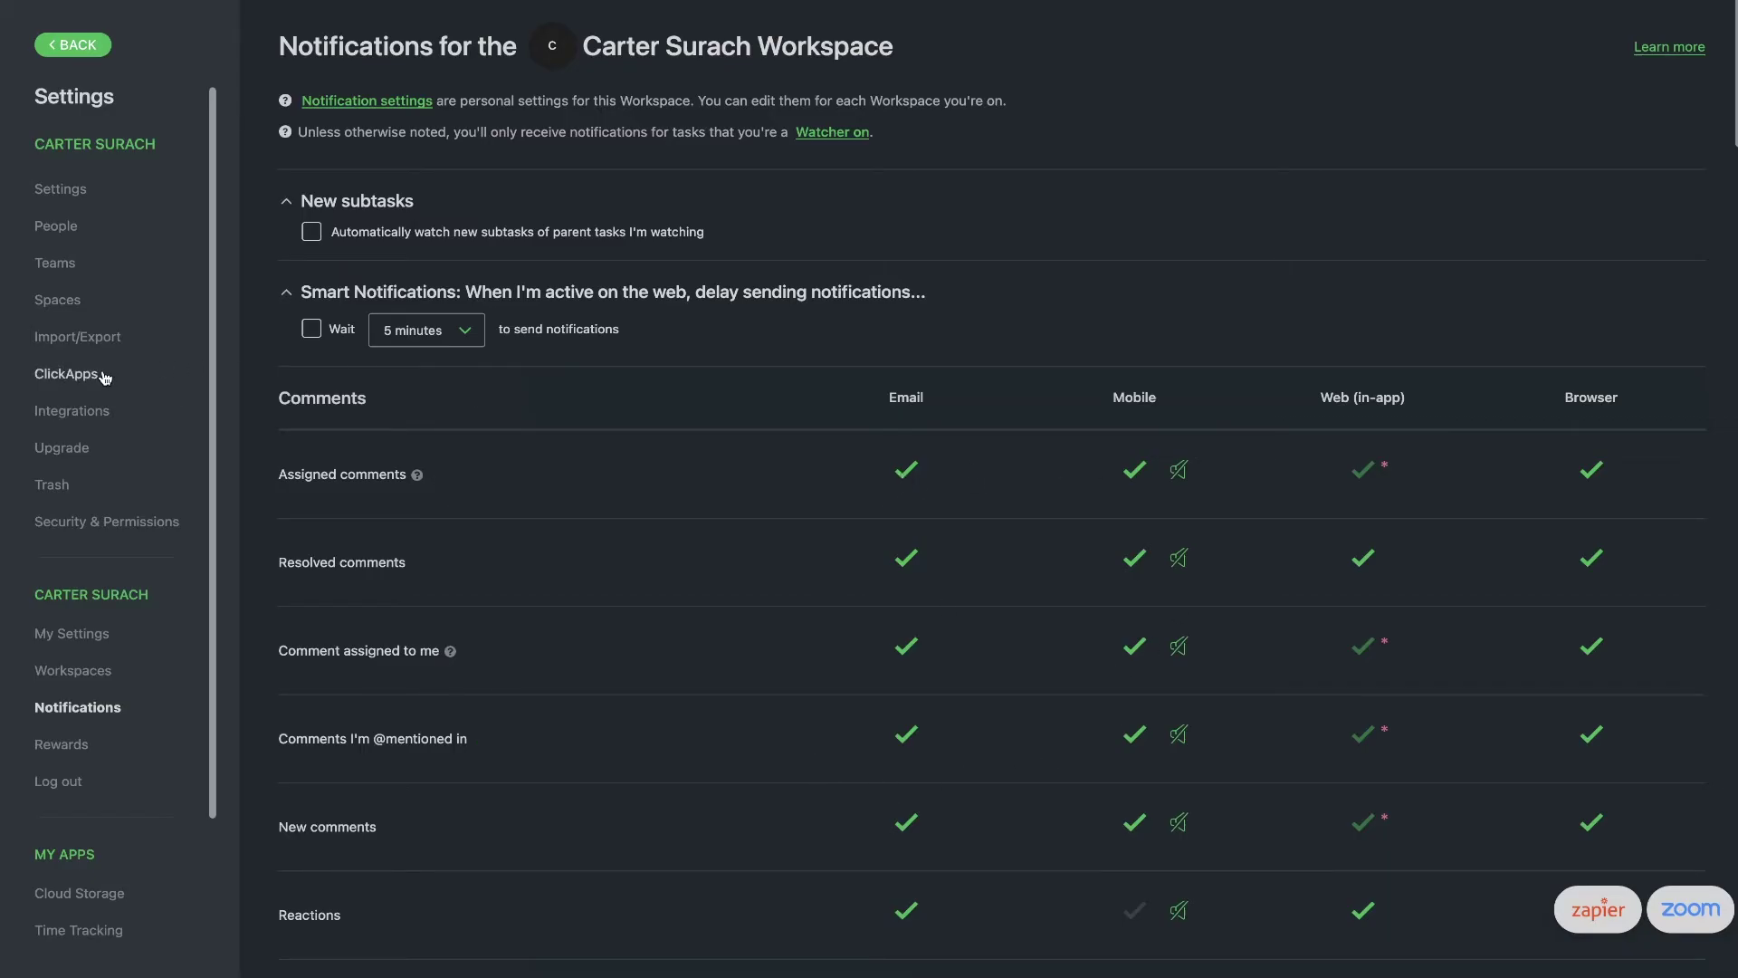
pyautogui.click(70, 374)
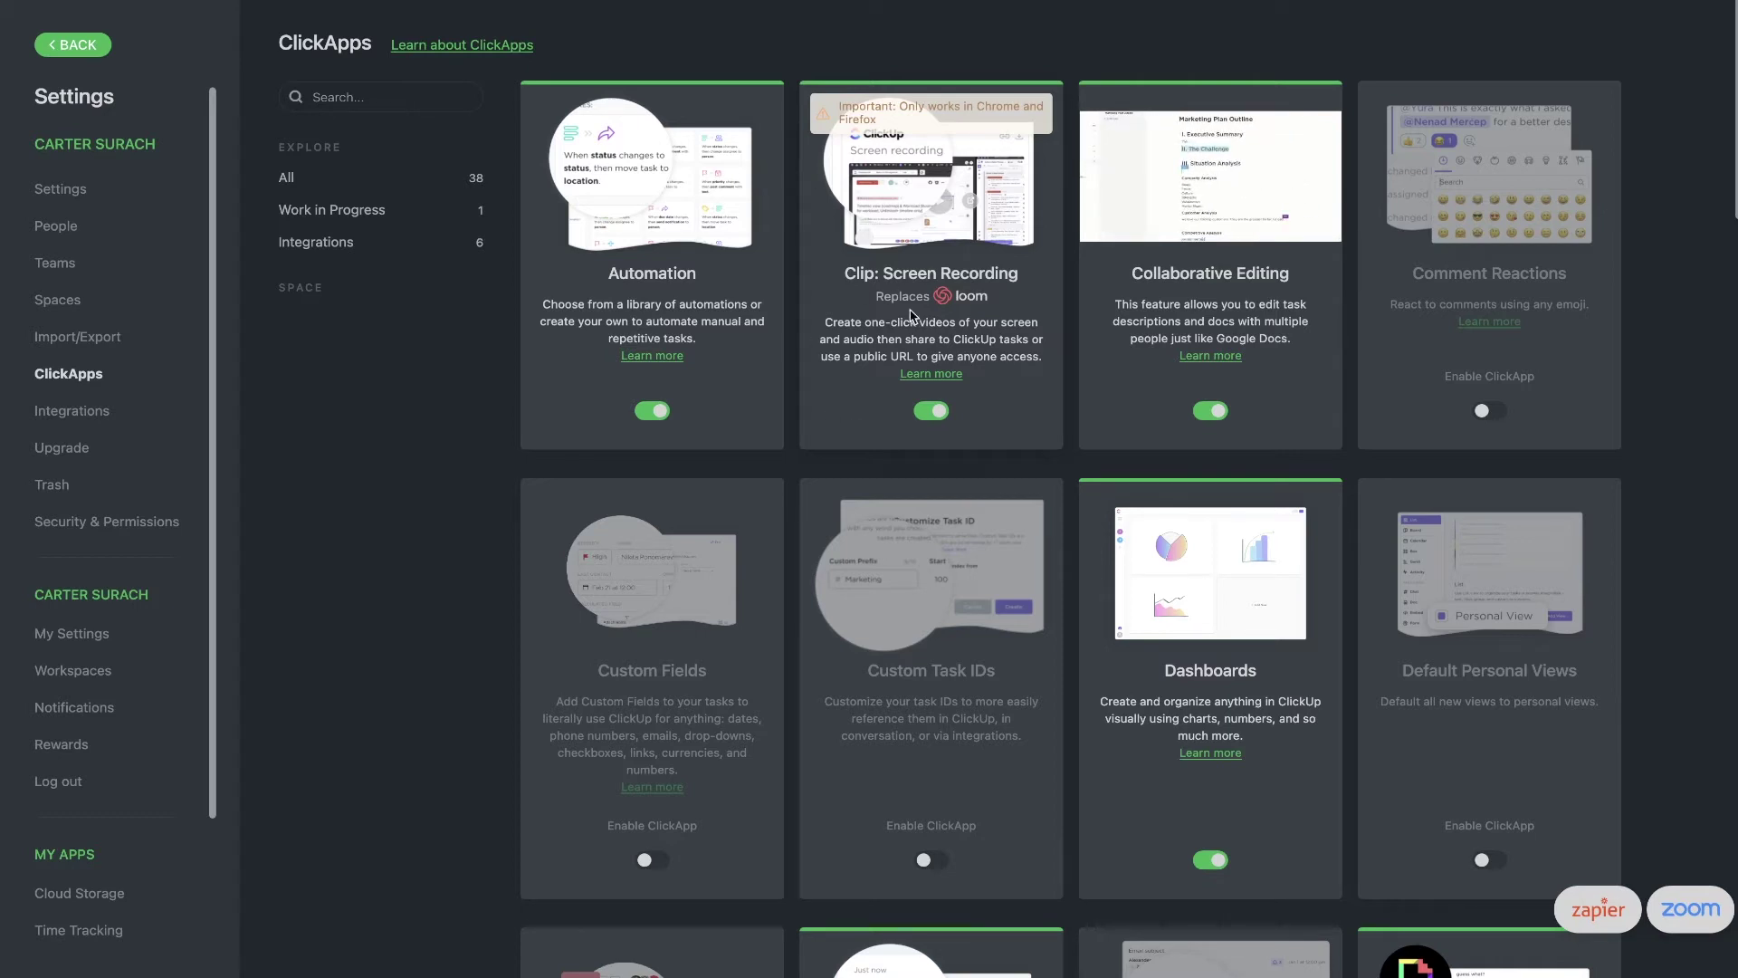
pyautogui.moveTo(842, 270); pyautogui.dragTo(1003, 312)
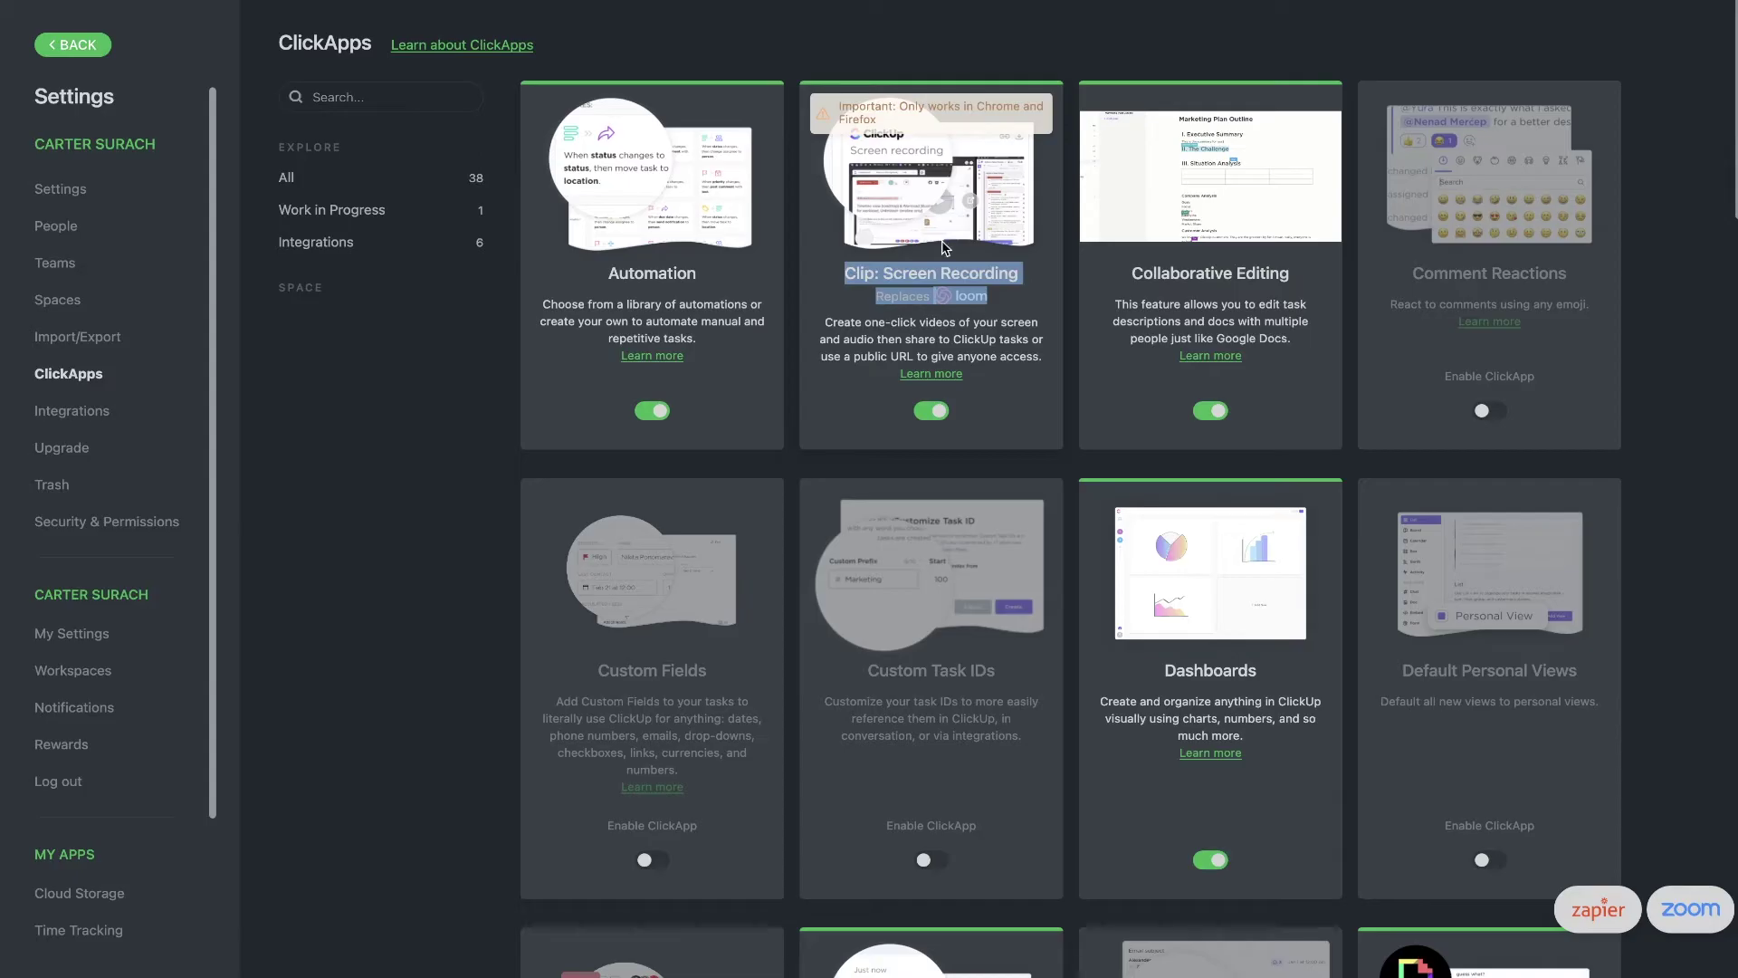
pyautogui.click(1190, 316)
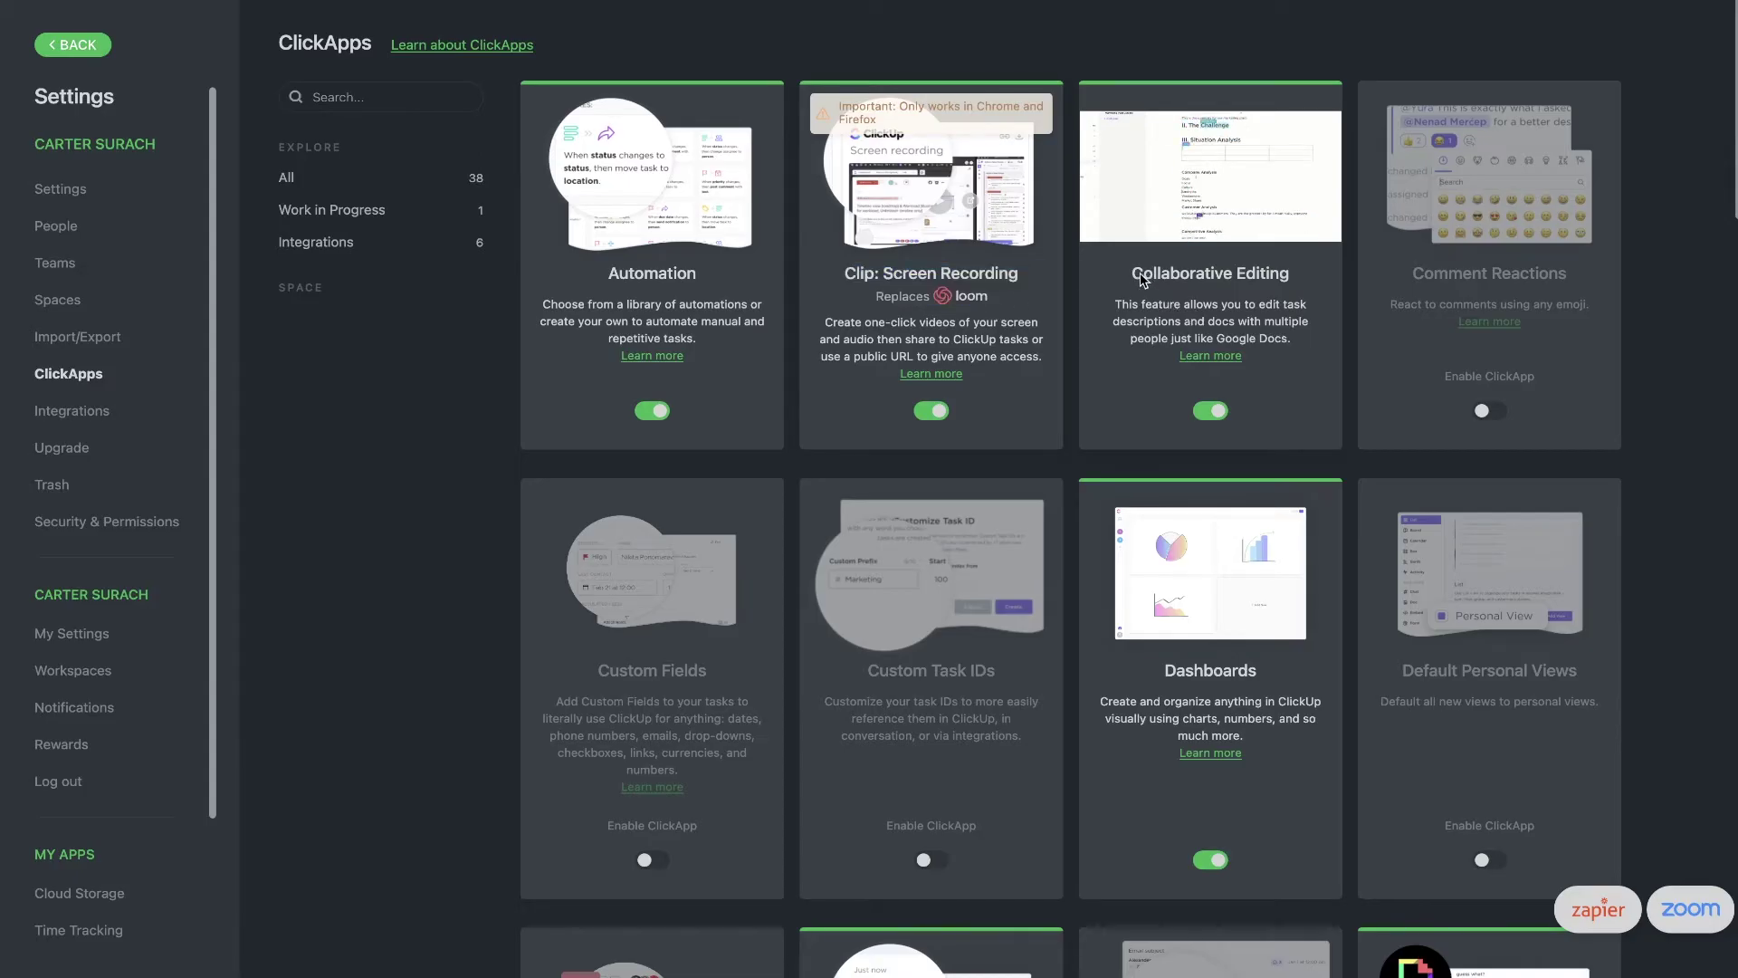
pyautogui.moveTo(1132, 272); pyautogui.dragTo(1306, 312)
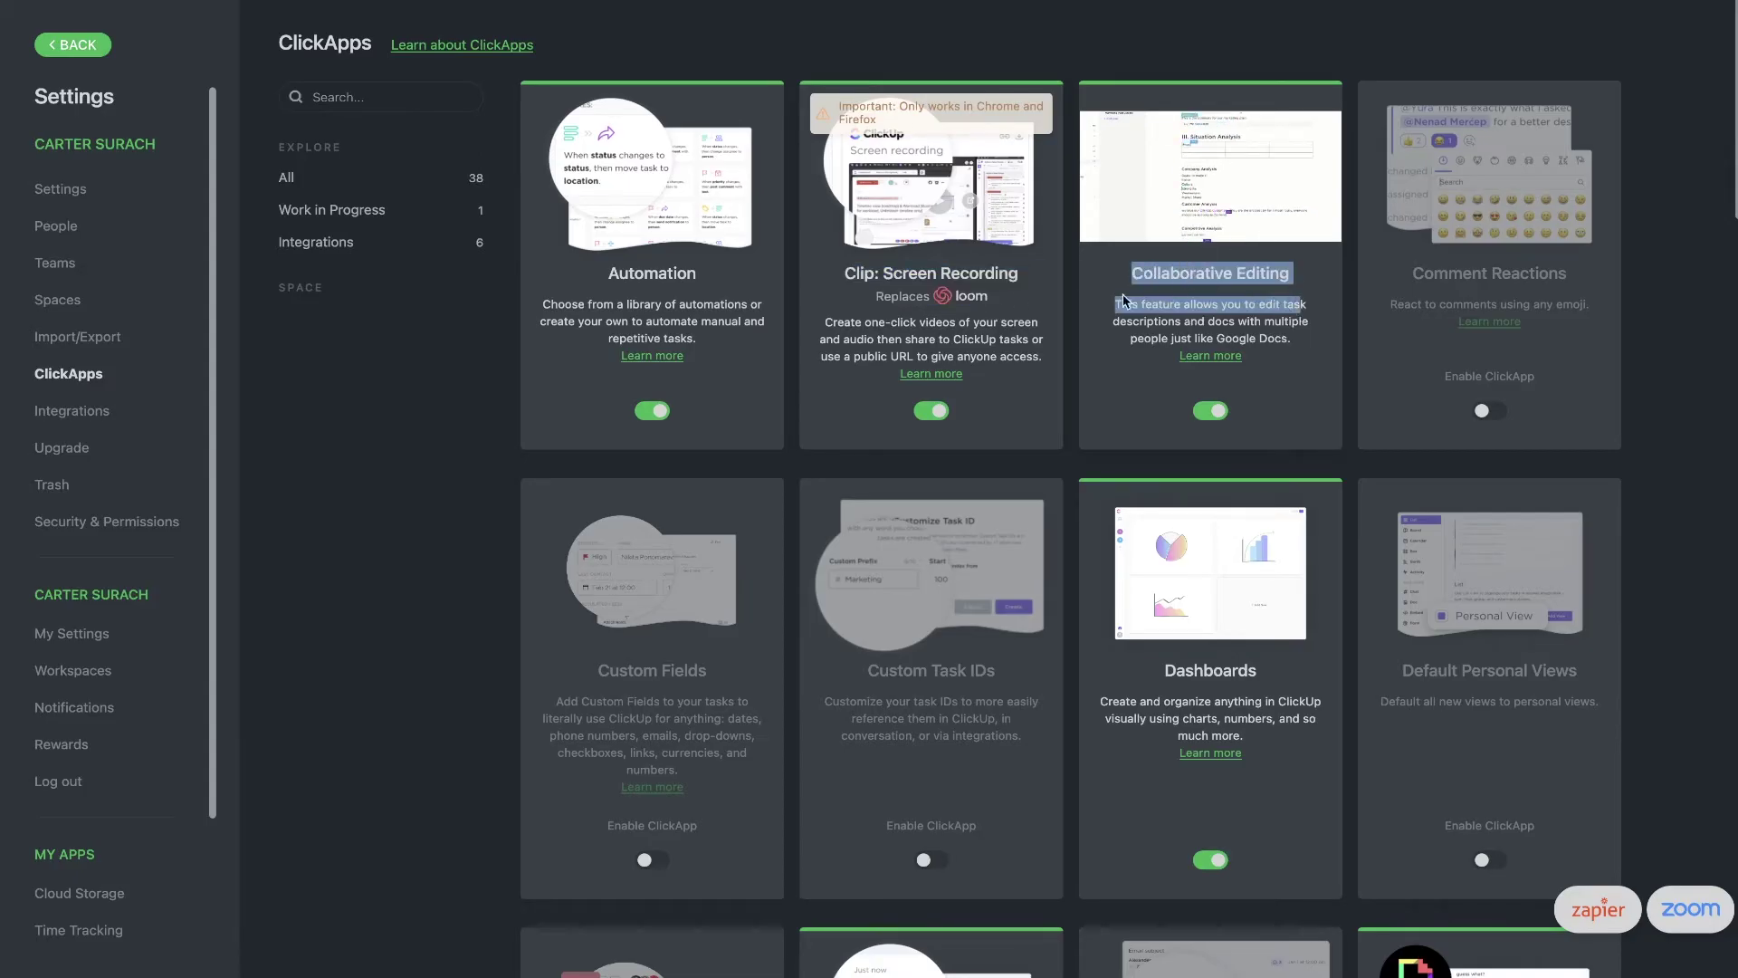
pyautogui.moveTo(604, 271); pyautogui.dragTo(748, 339)
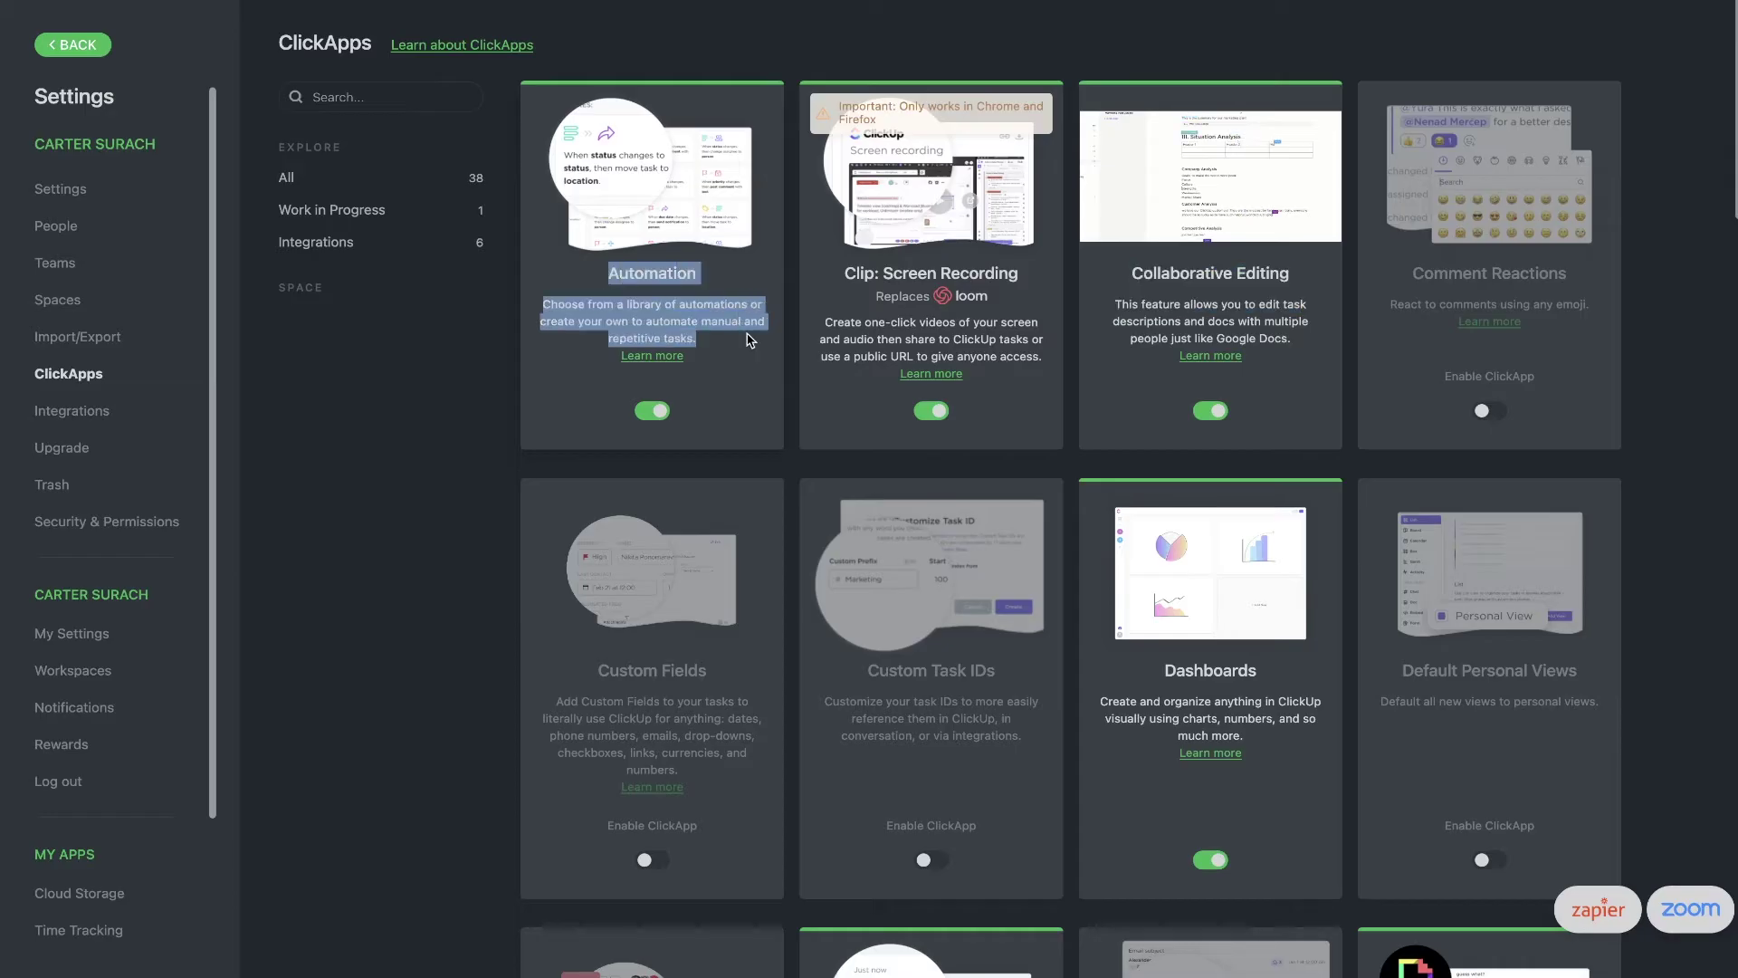
pyautogui.click(748, 340)
pyautogui.scroll(-8, 800, 263)
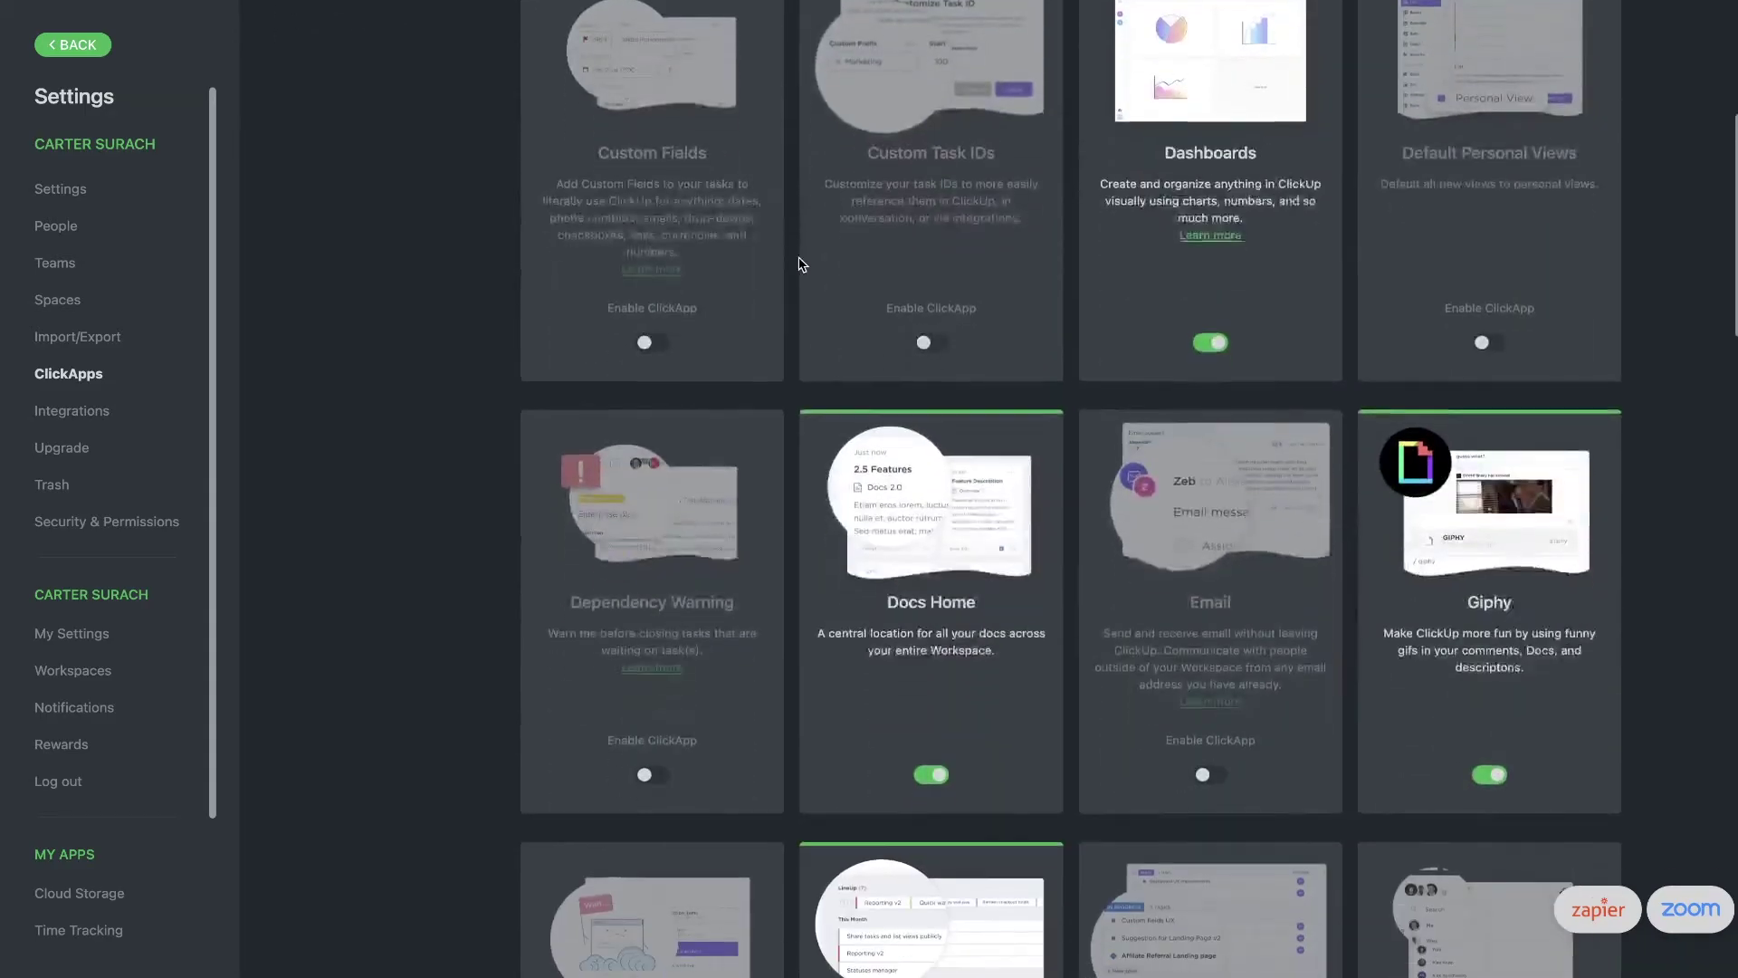
pyautogui.scroll(-5, 800, 263)
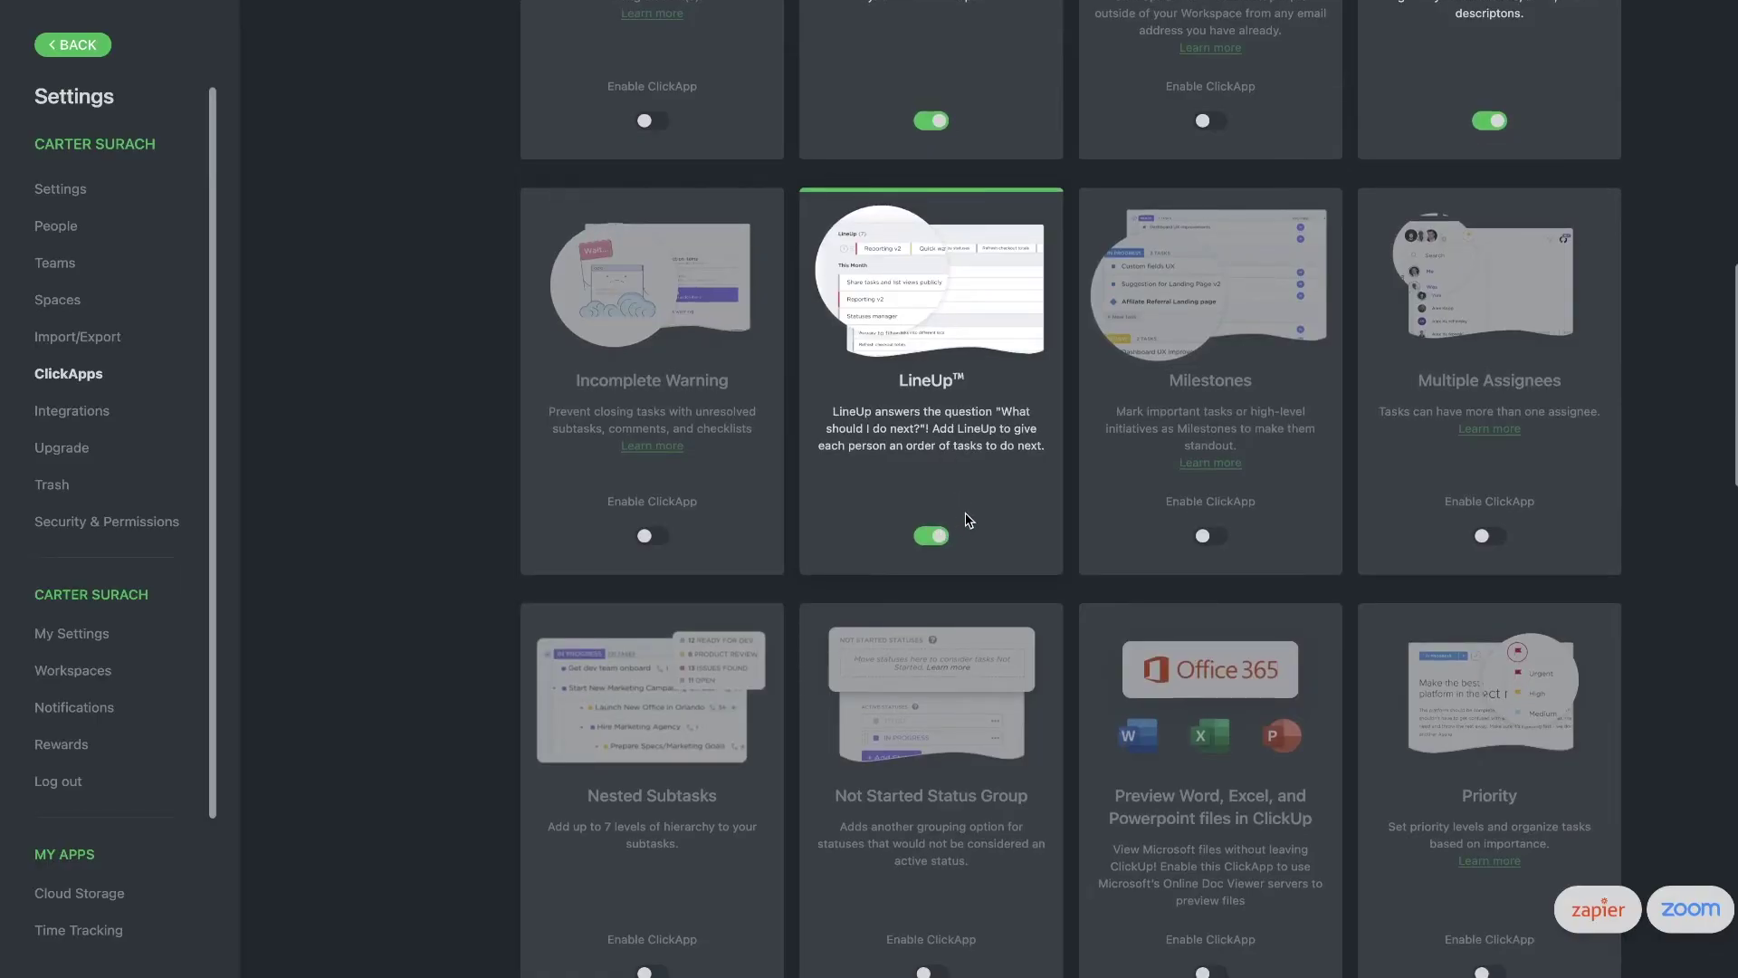
pyautogui.scroll(-18, 968, 520)
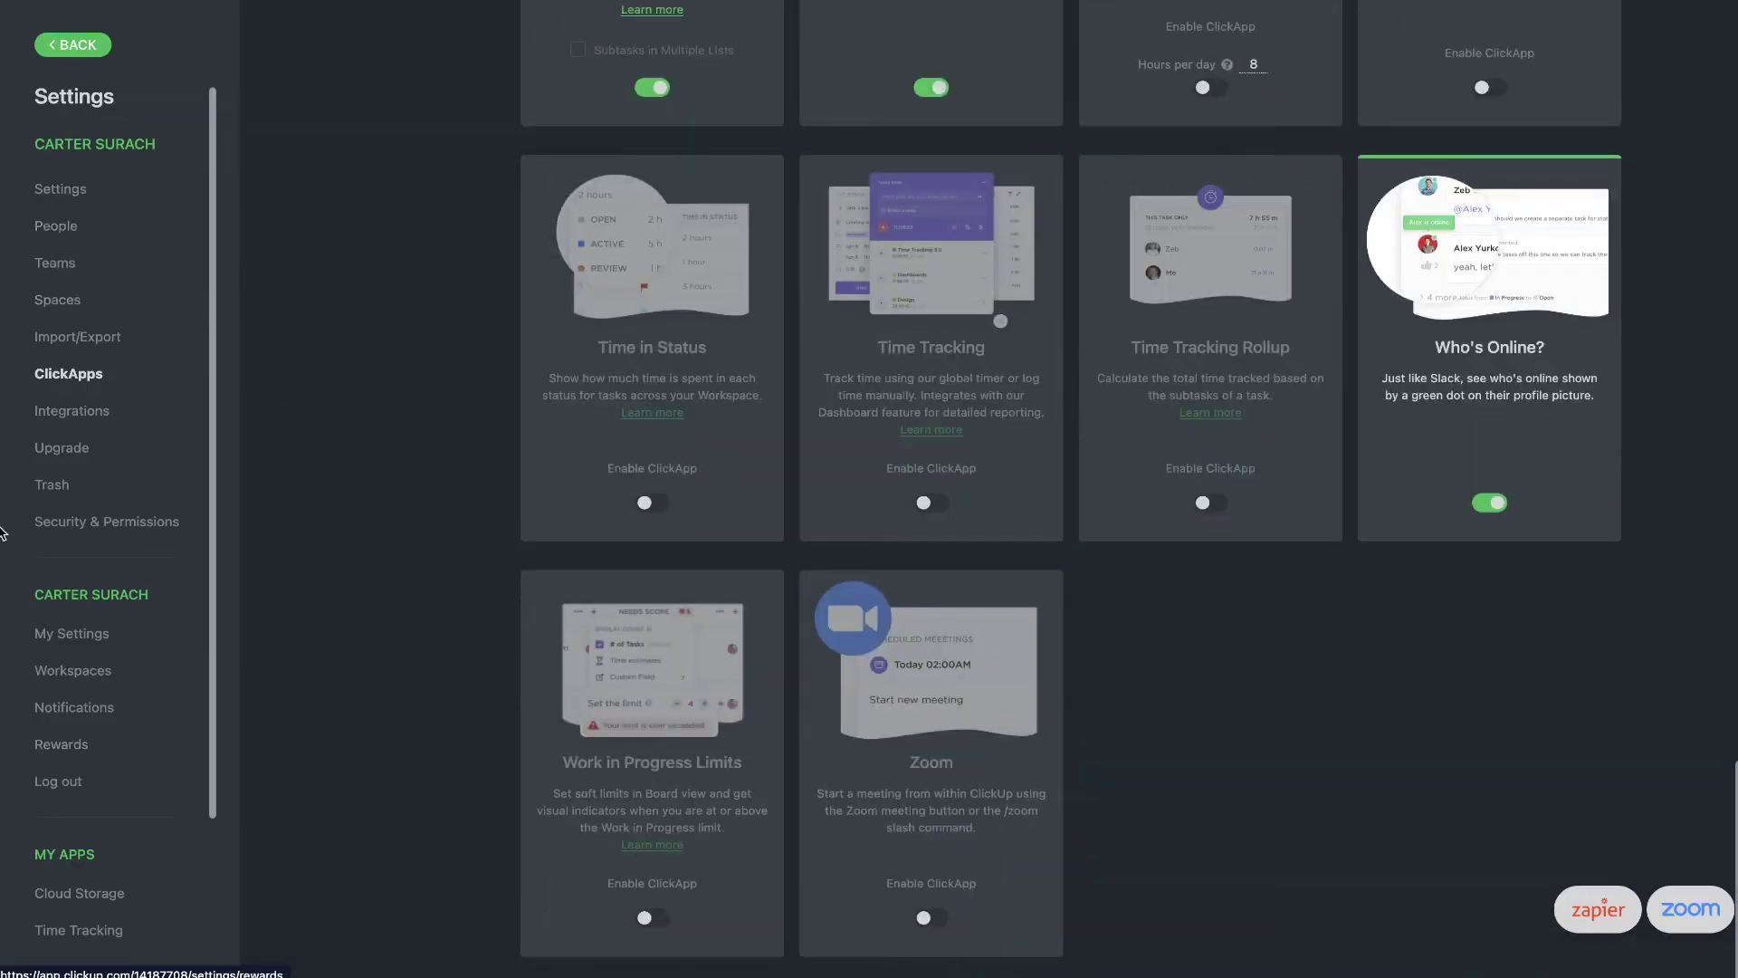
pyautogui.scroll(-2, 27, 598)
pyautogui.scroll(2, 27, 597)
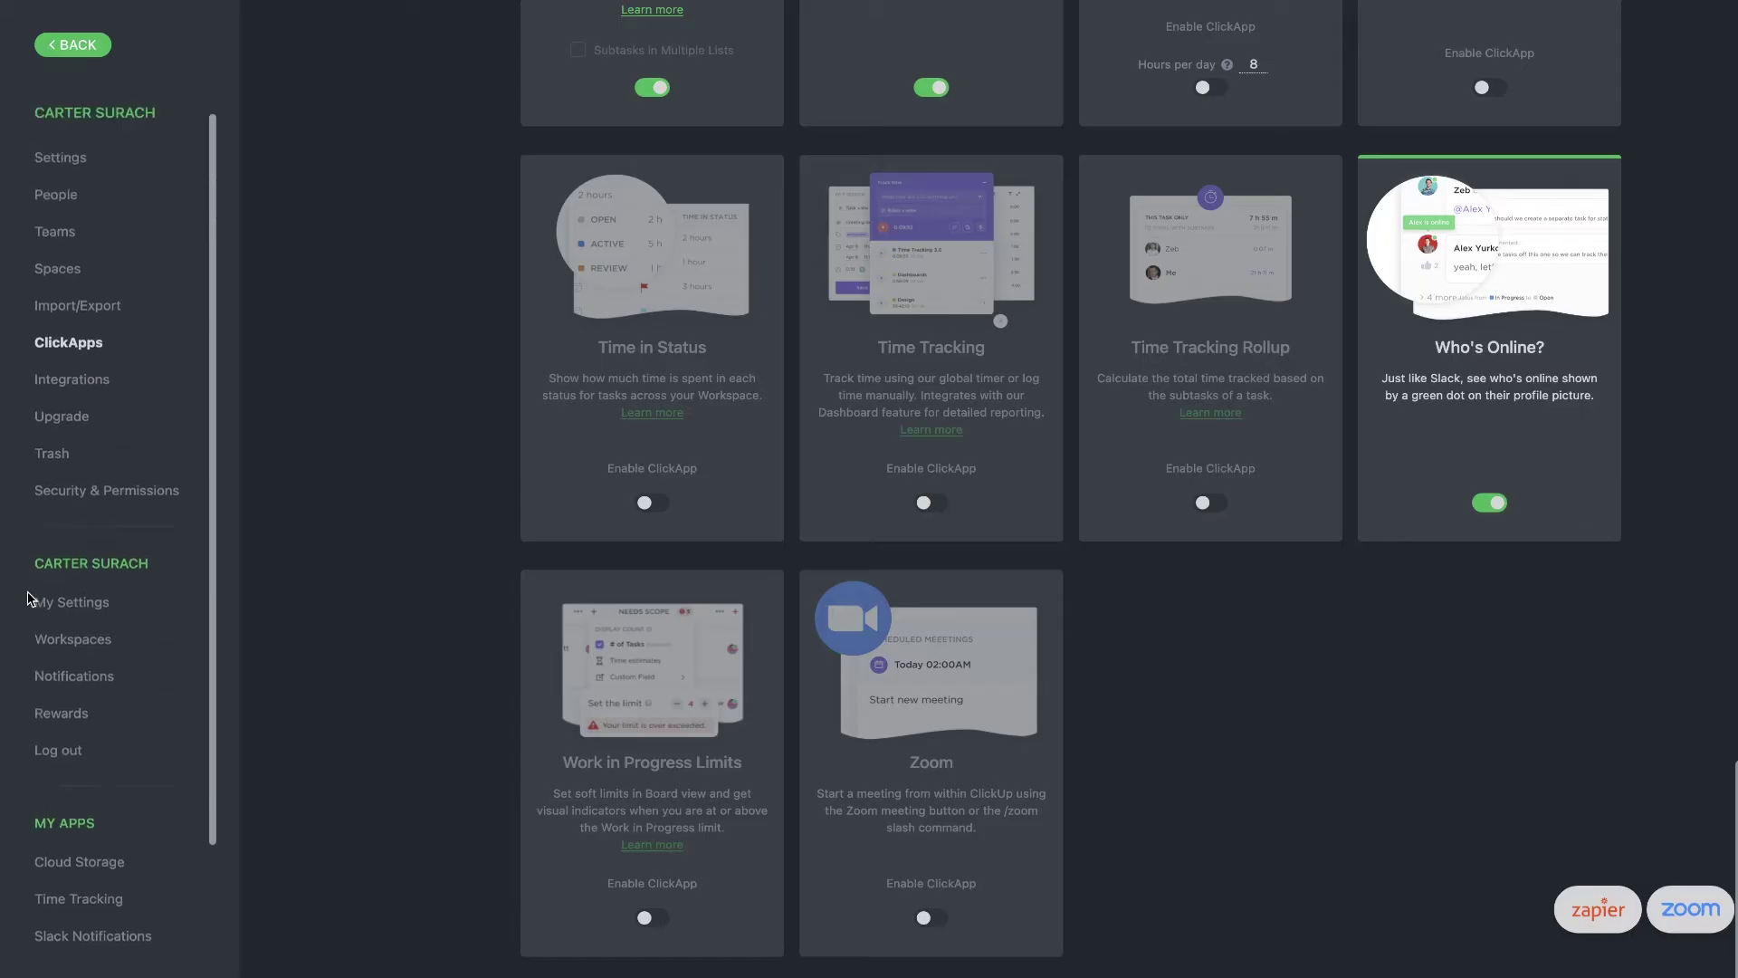
pyautogui.click(56, 41)
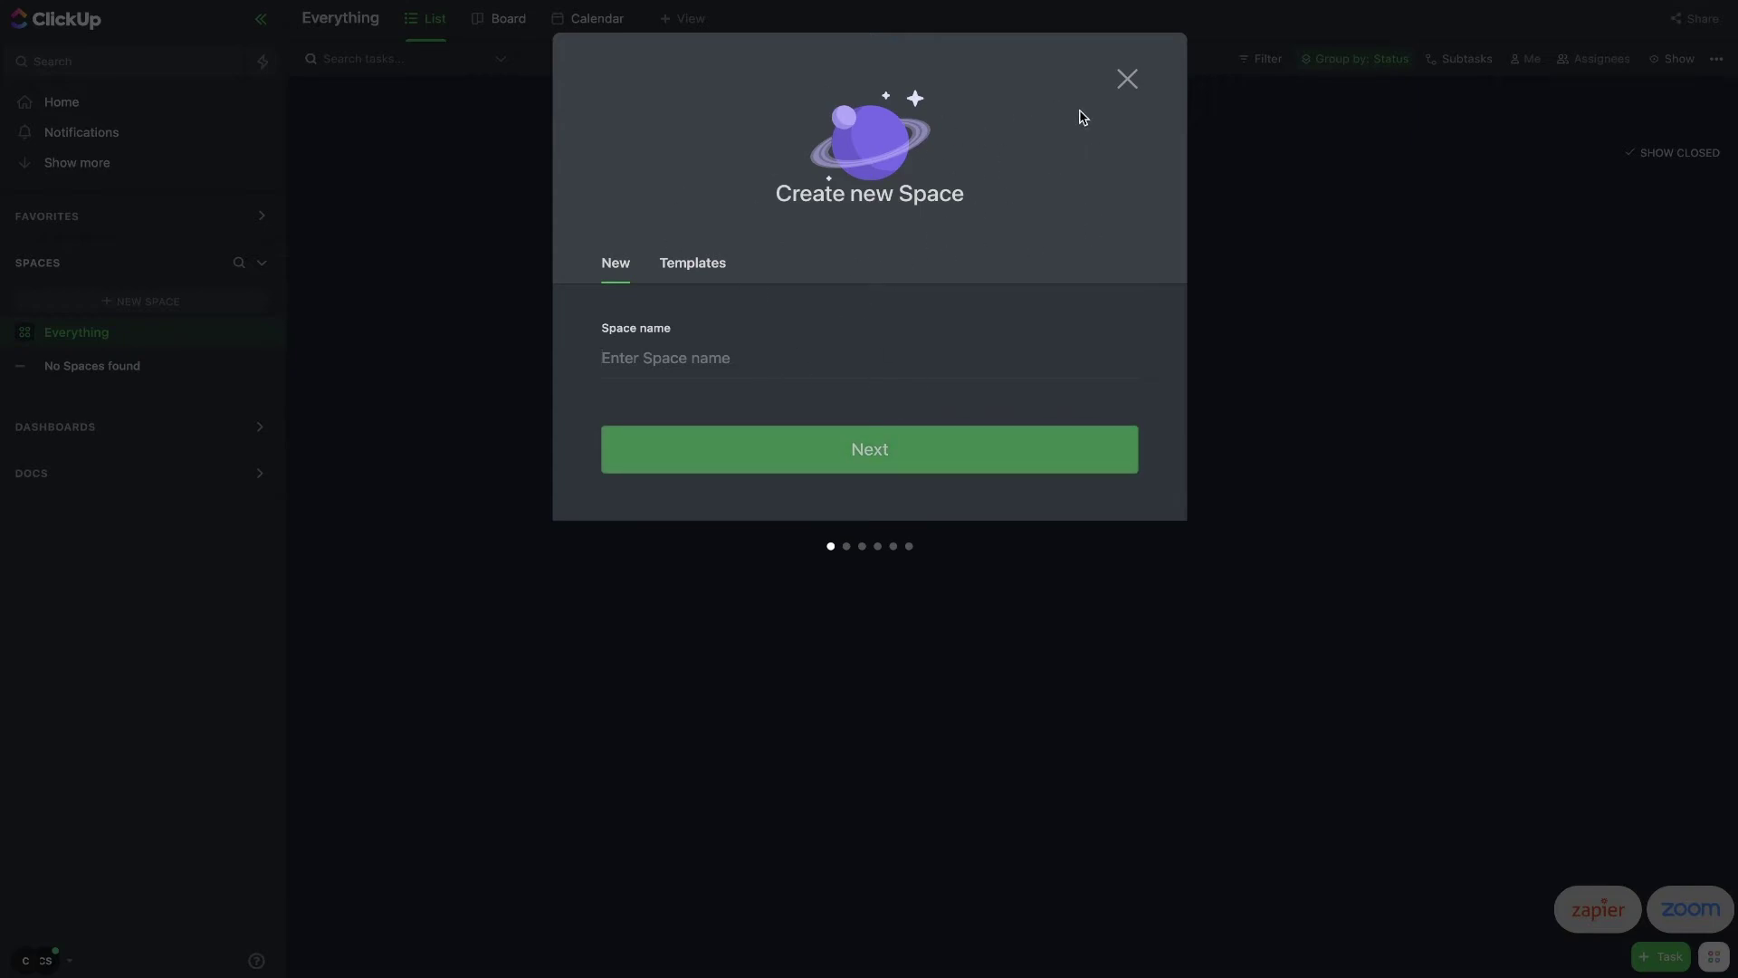
# Step: Start a fresh Space named 'Humways' and continue to the colour step
pyautogui.click(1128, 79)
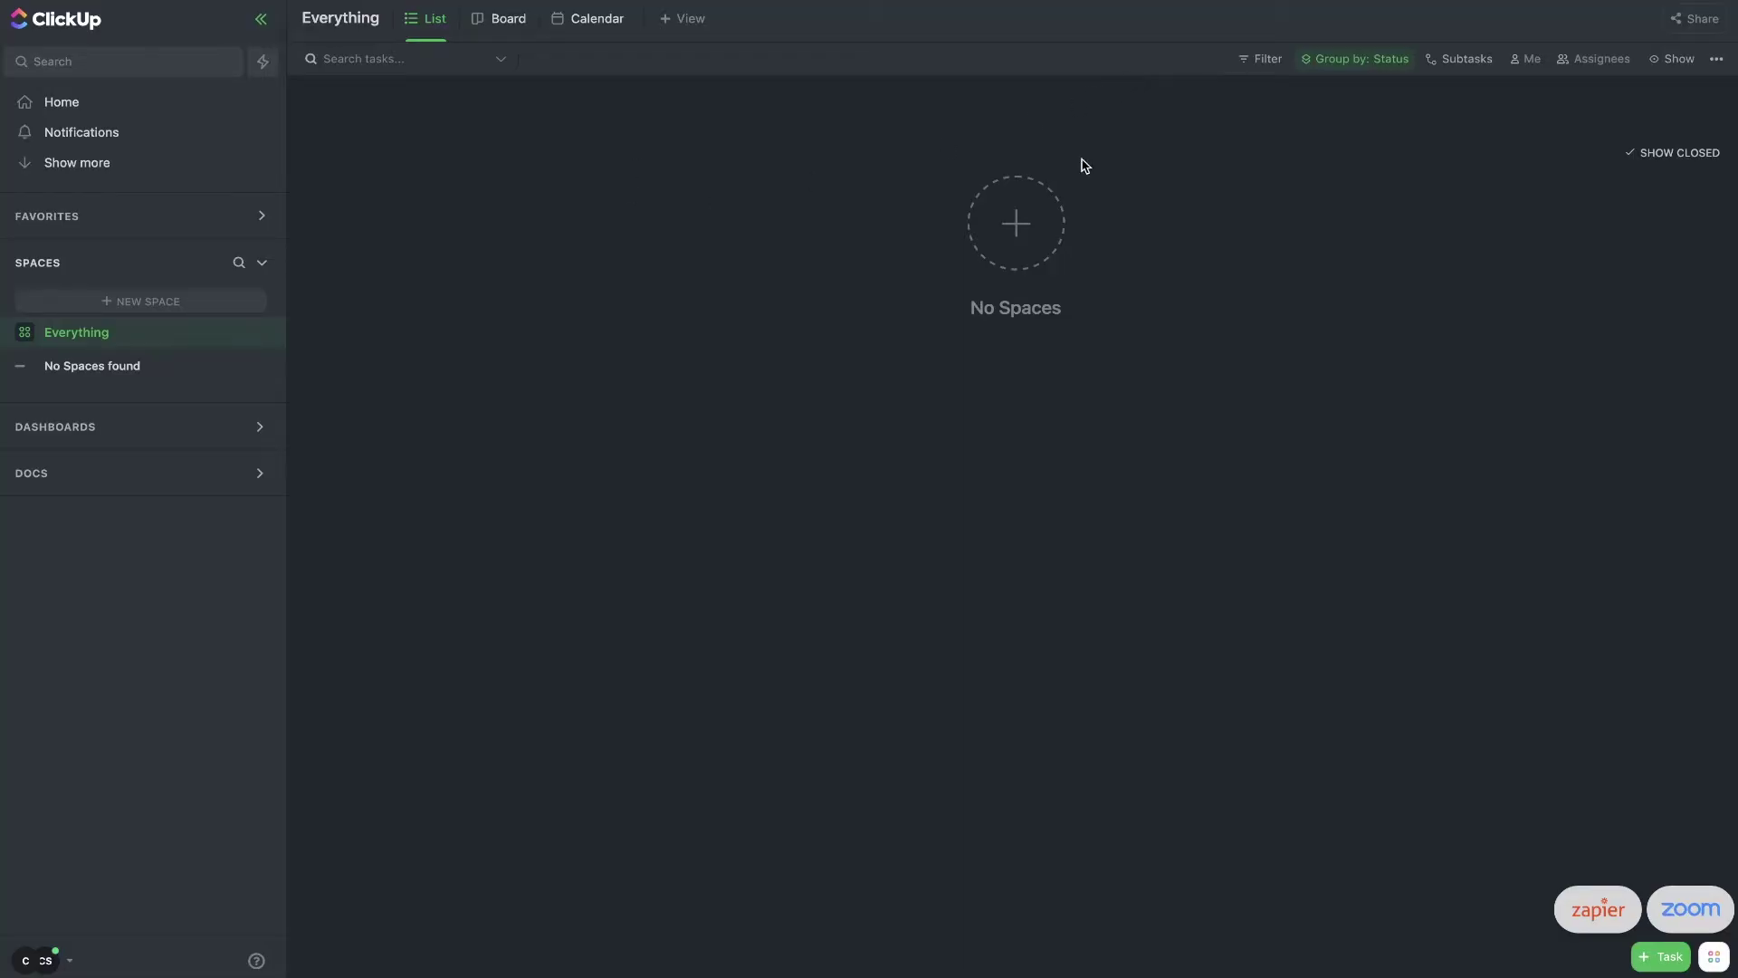
pyautogui.click(214, 300)
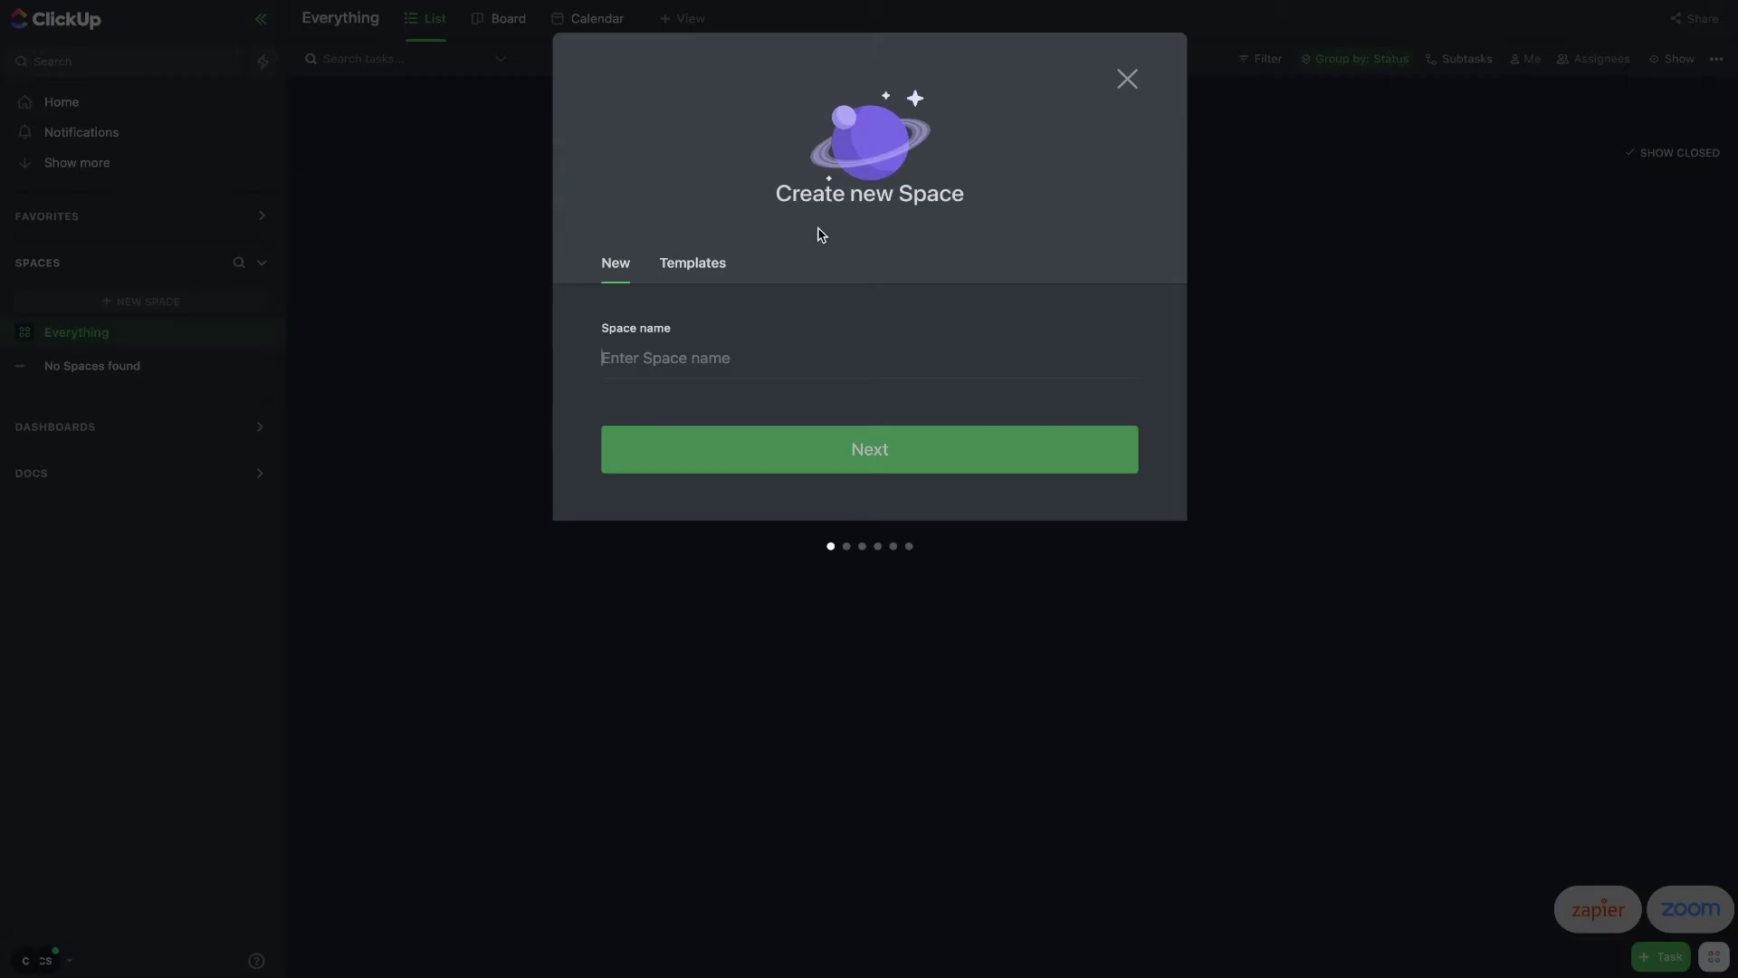
pyautogui.write('Humways')
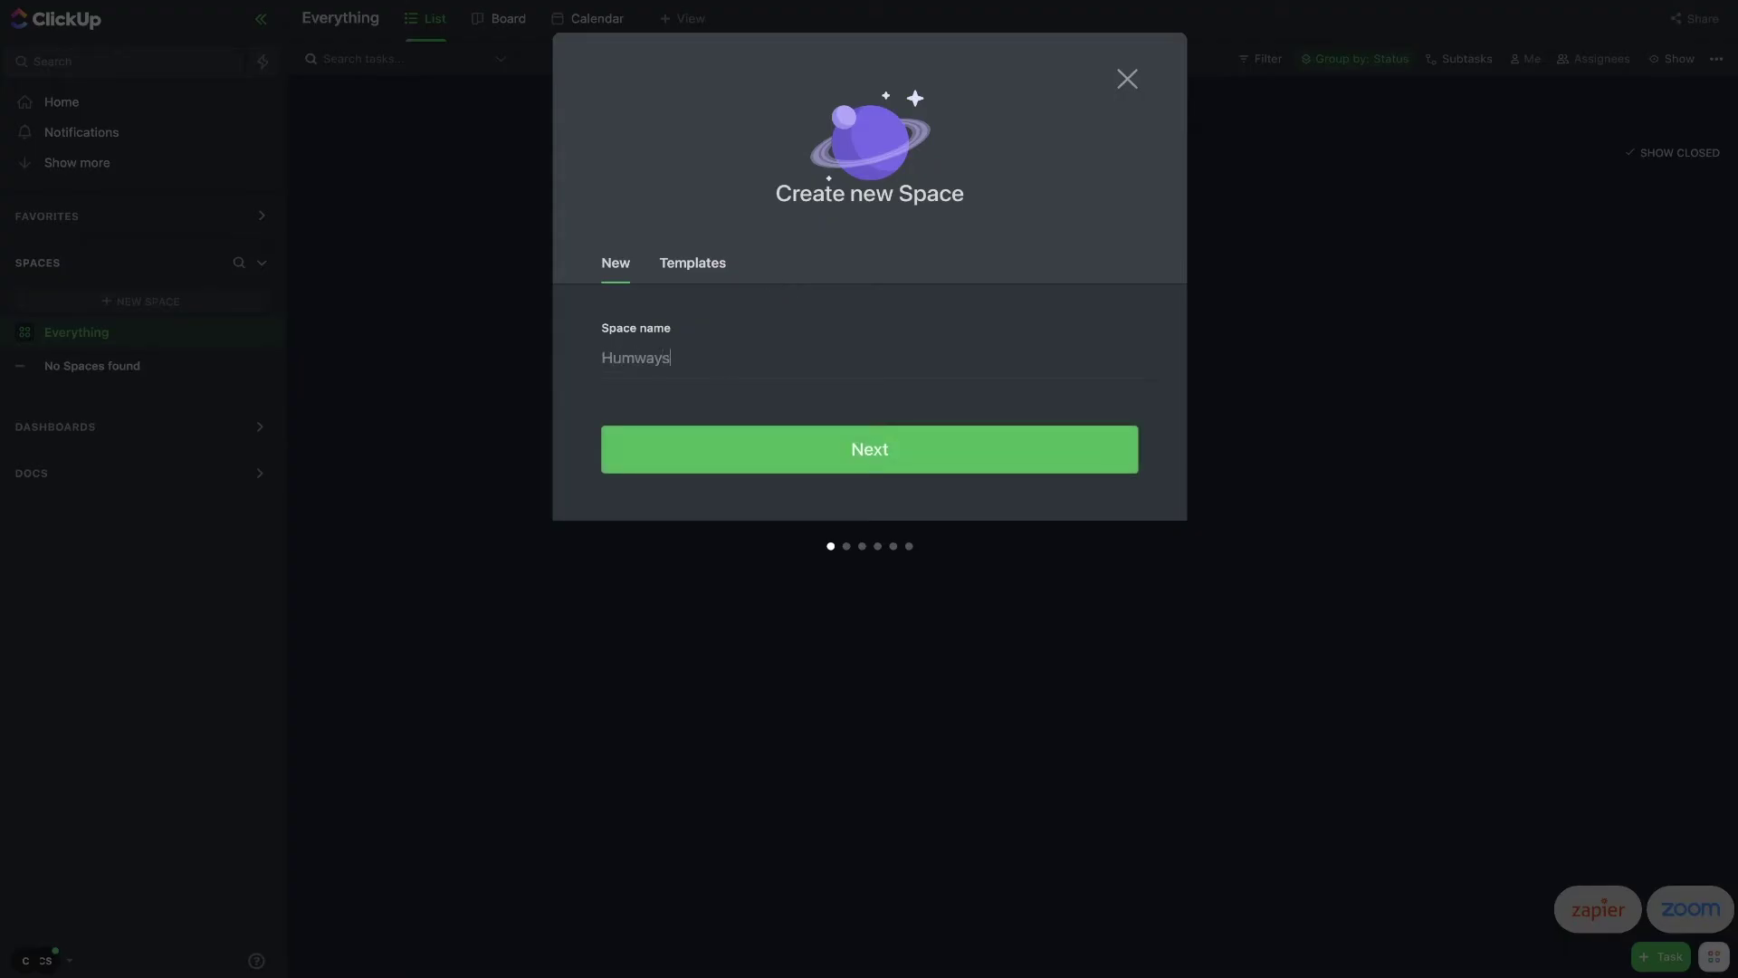
pyautogui.click(789, 451)
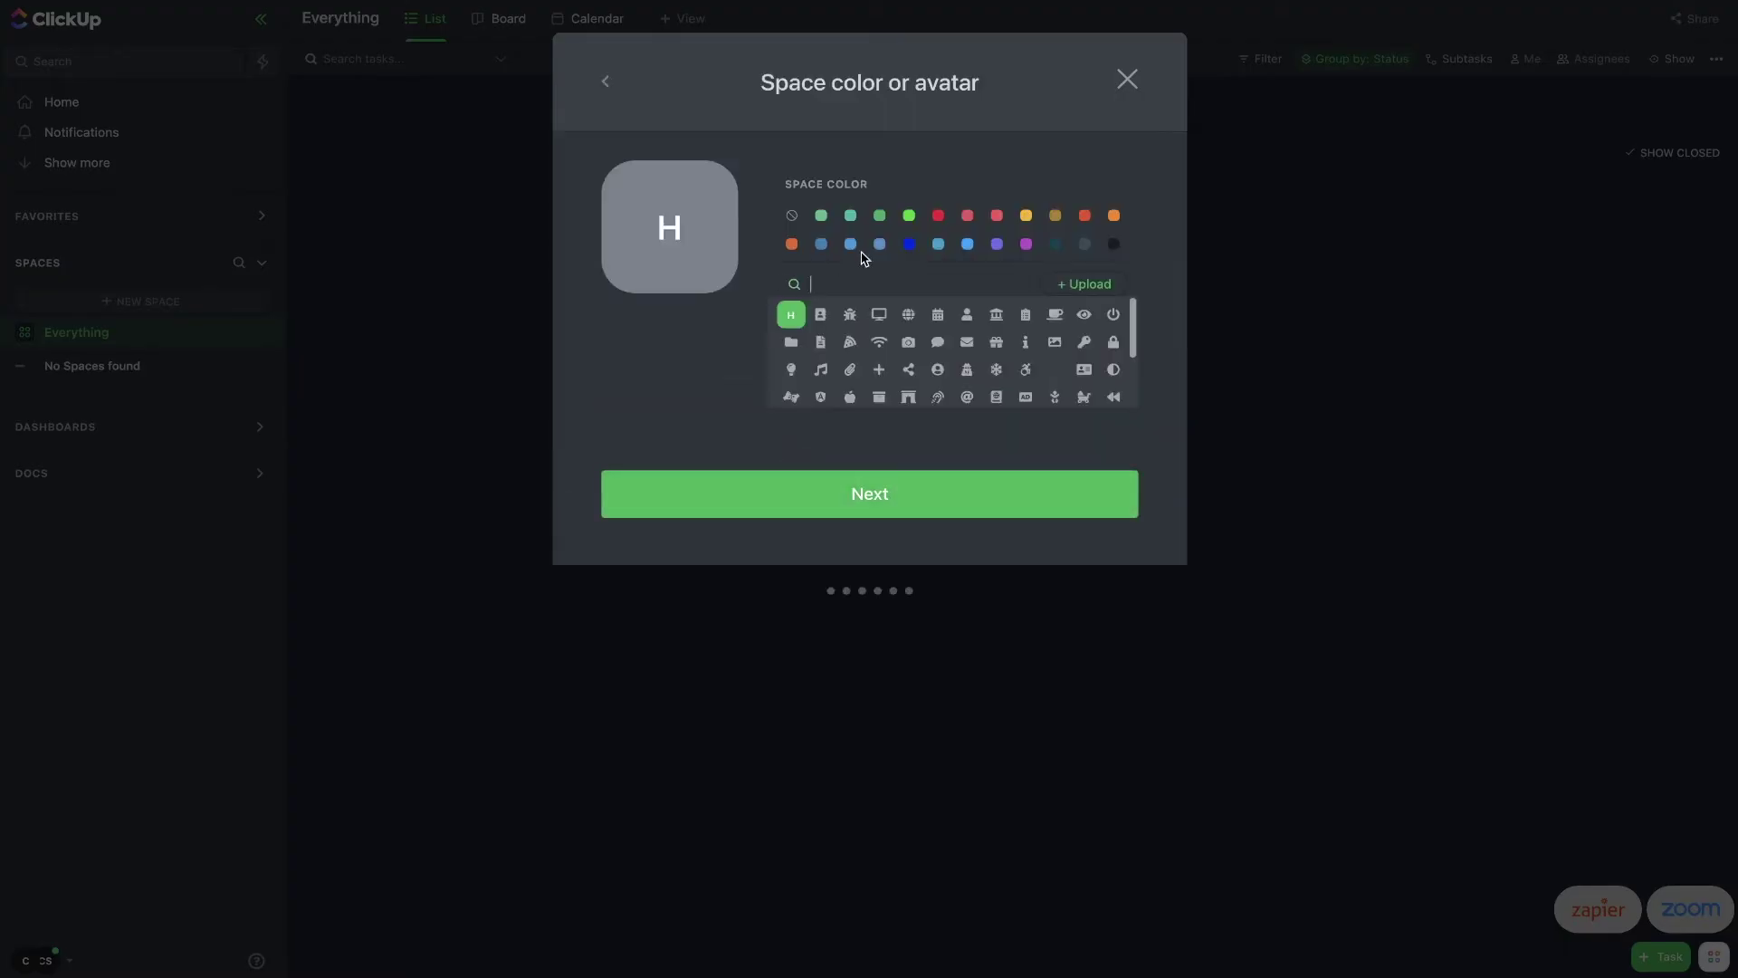
# Step: Give Humways a blue globe avatar
pyautogui.click(910, 244)
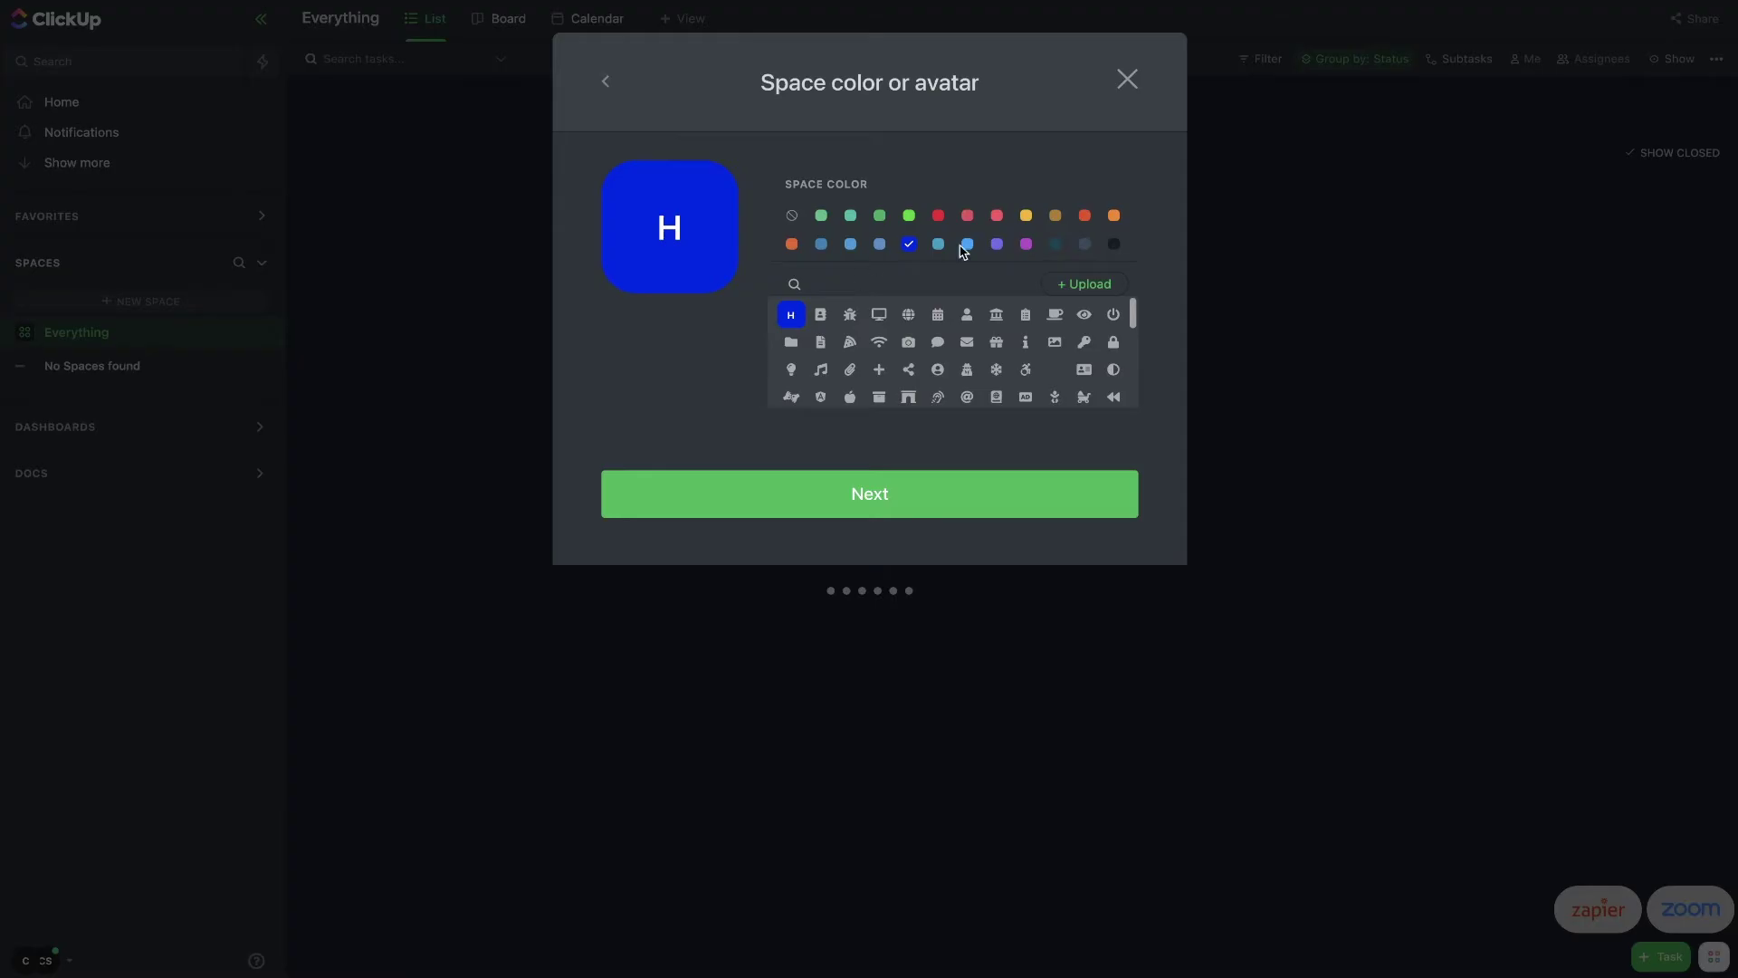
pyautogui.click(907, 315)
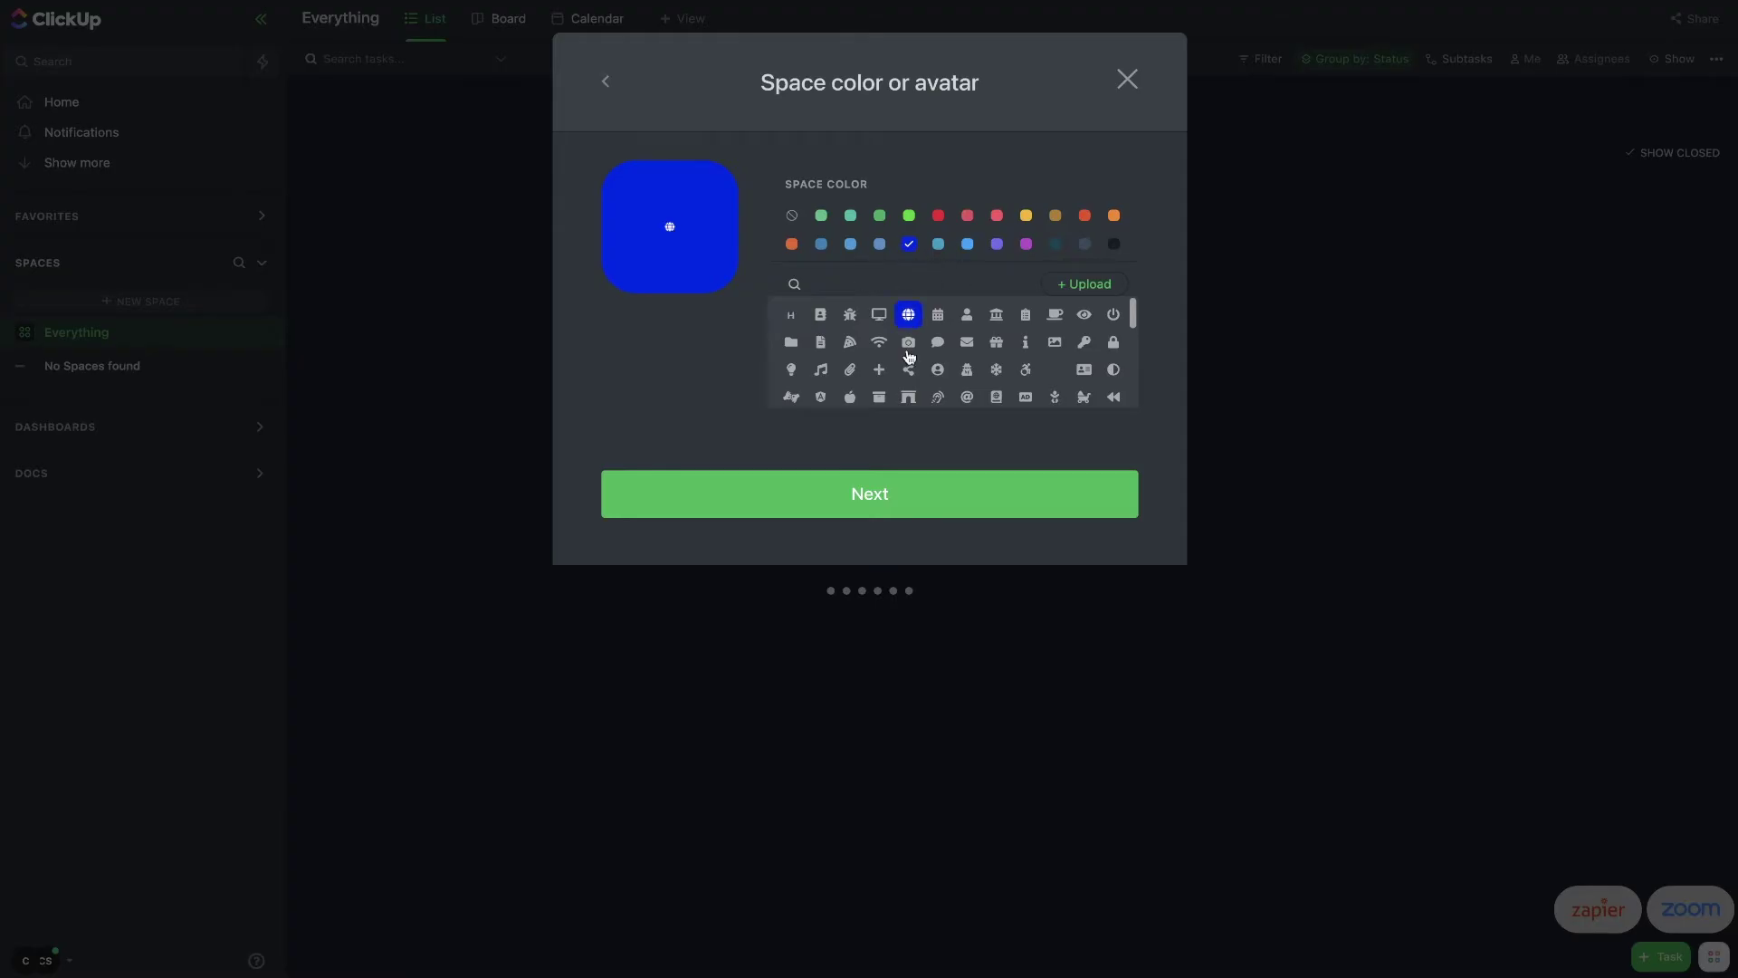
pyautogui.click(814, 480)
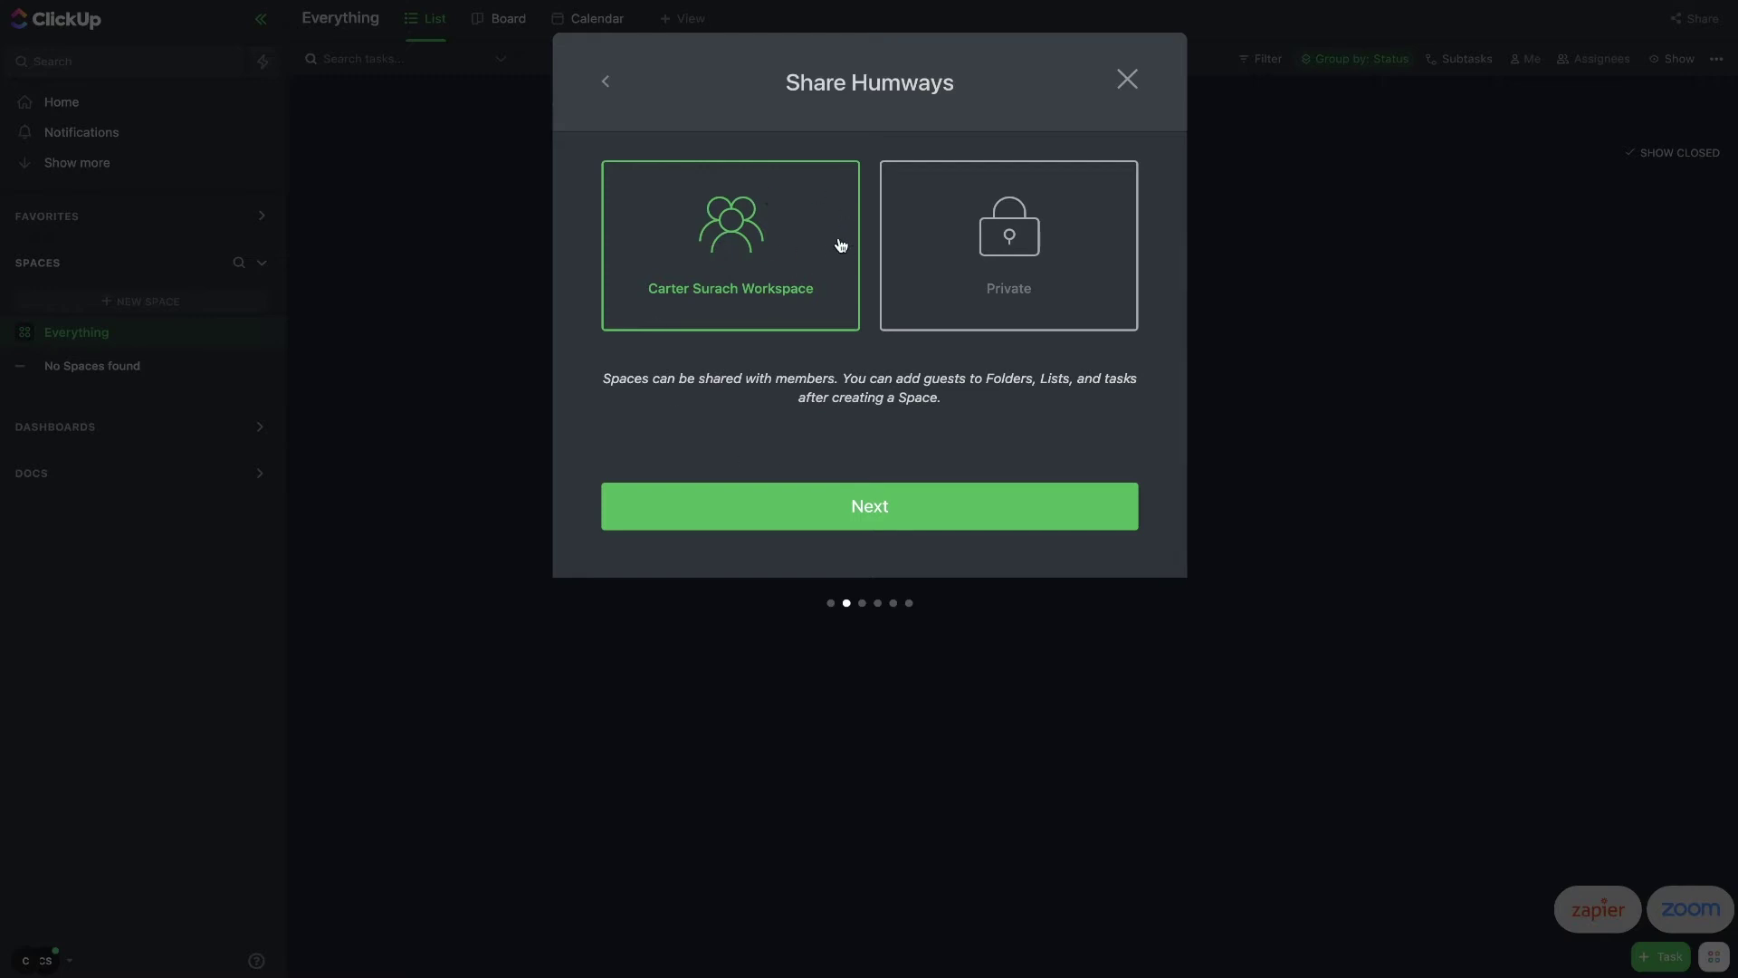
# Step: Make Humways private and share it with one added teammate
pyautogui.click(977, 275)
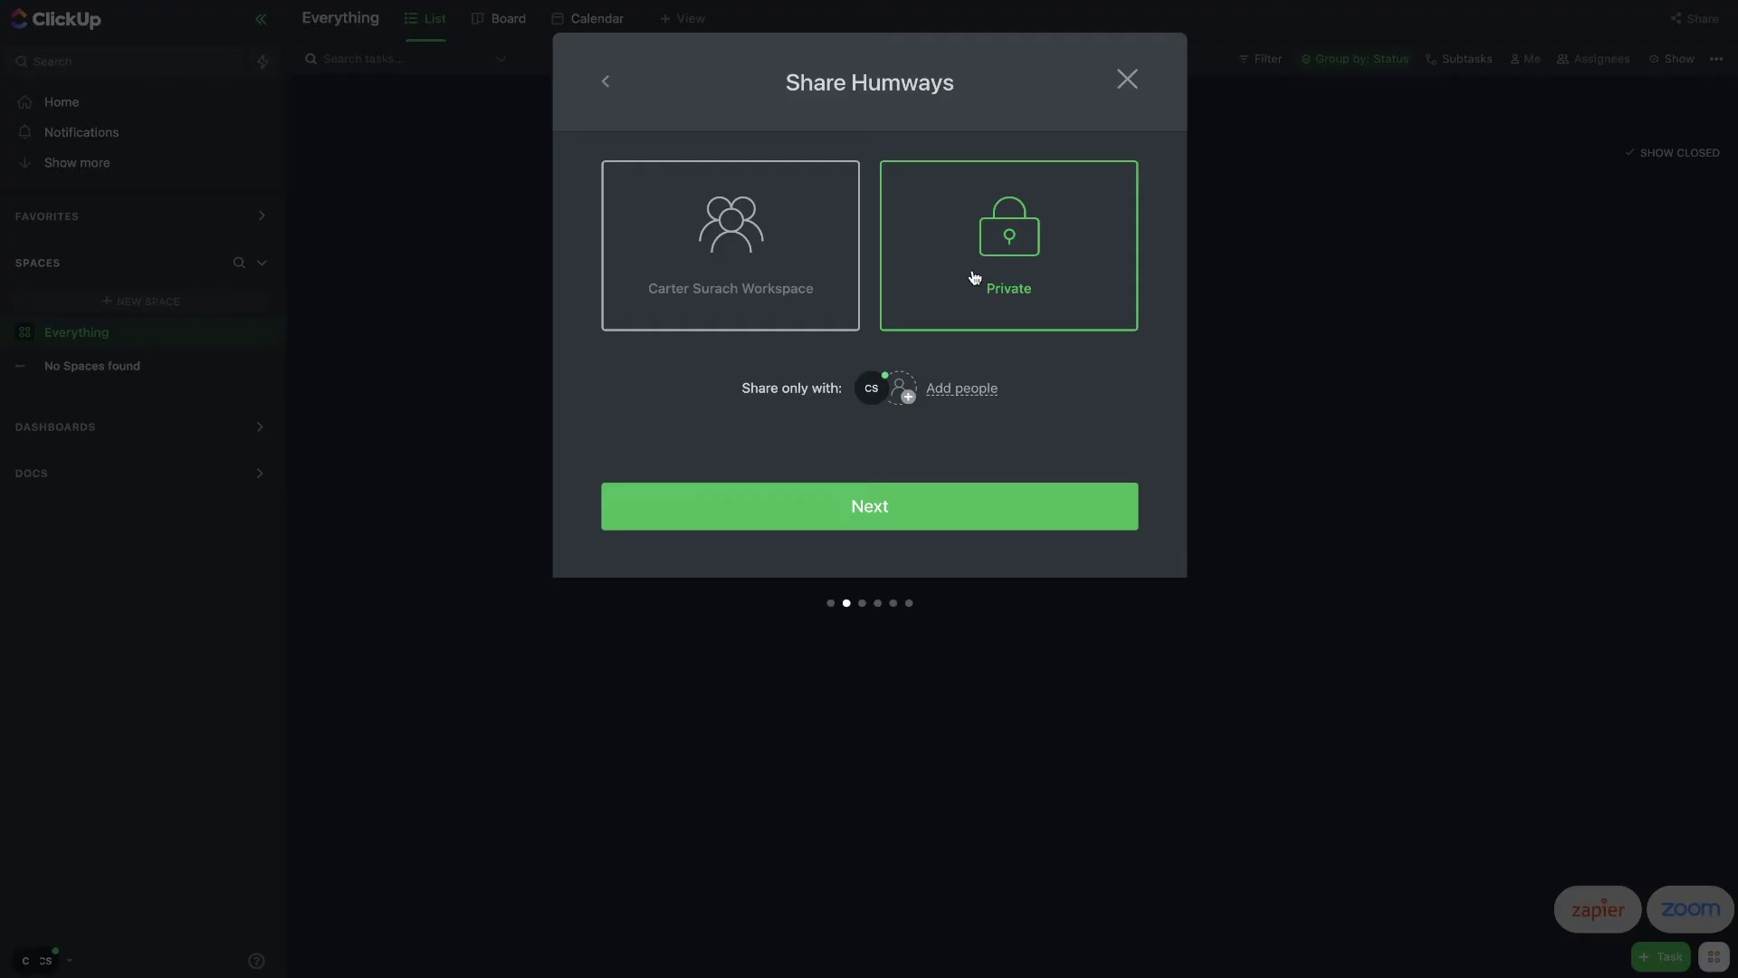
pyautogui.click(910, 401)
pyautogui.click(904, 515)
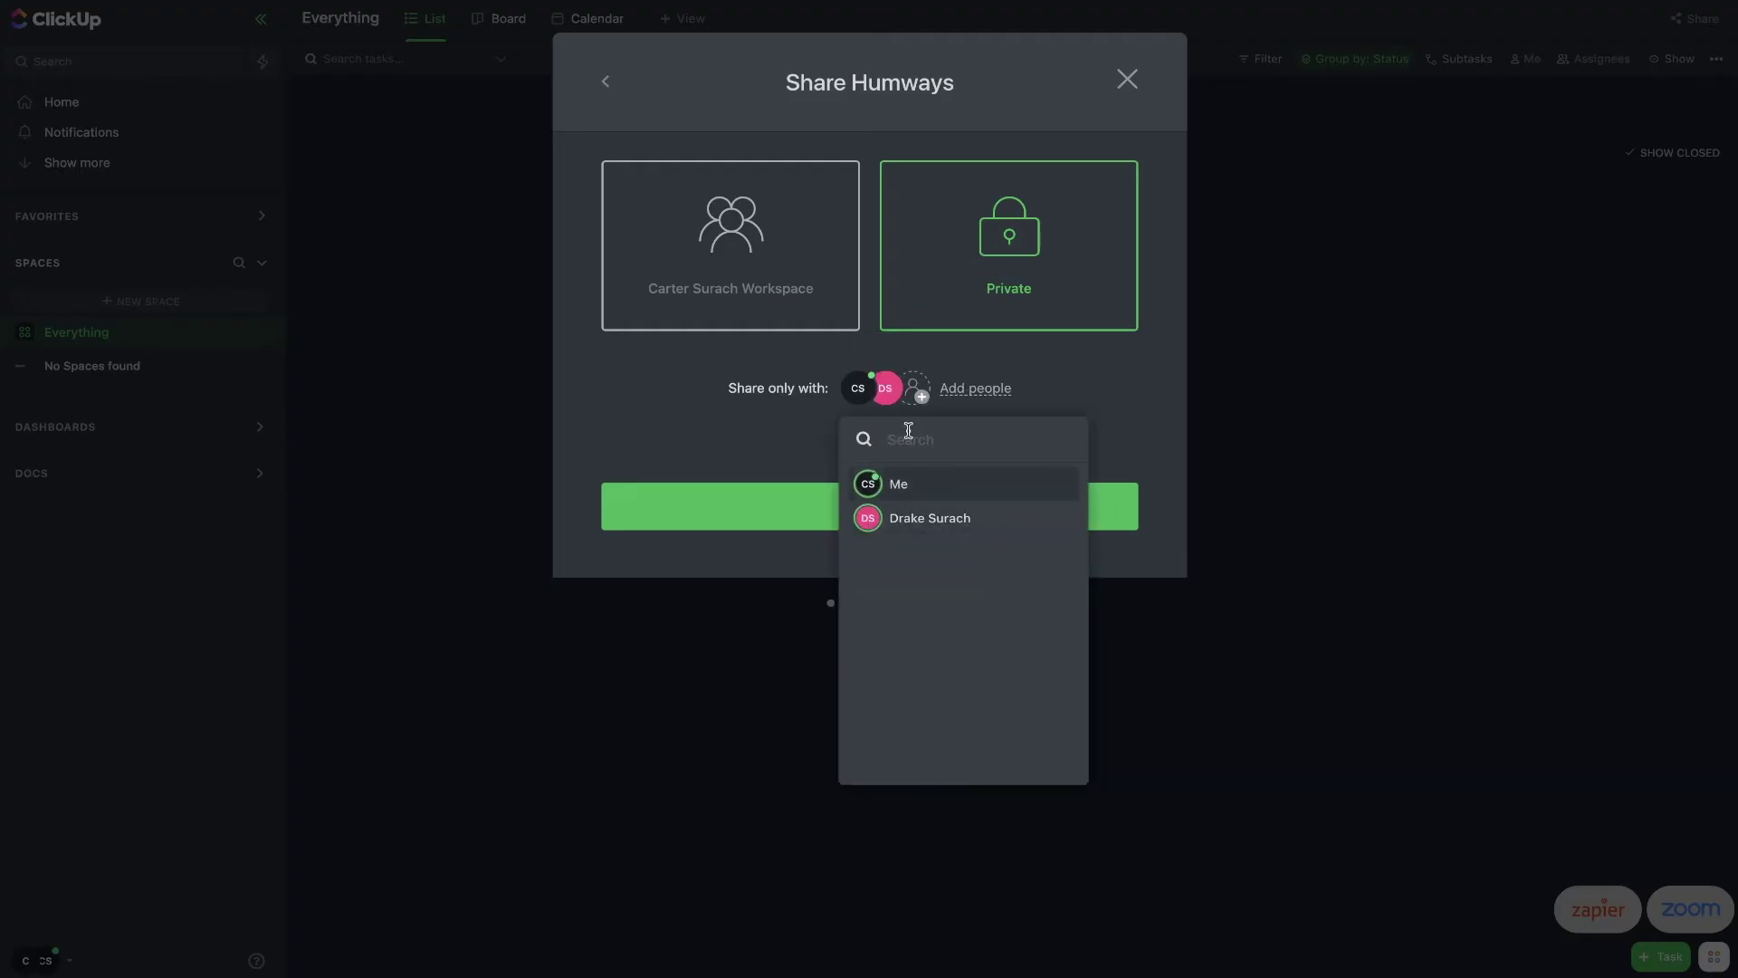
pyautogui.click(799, 427)
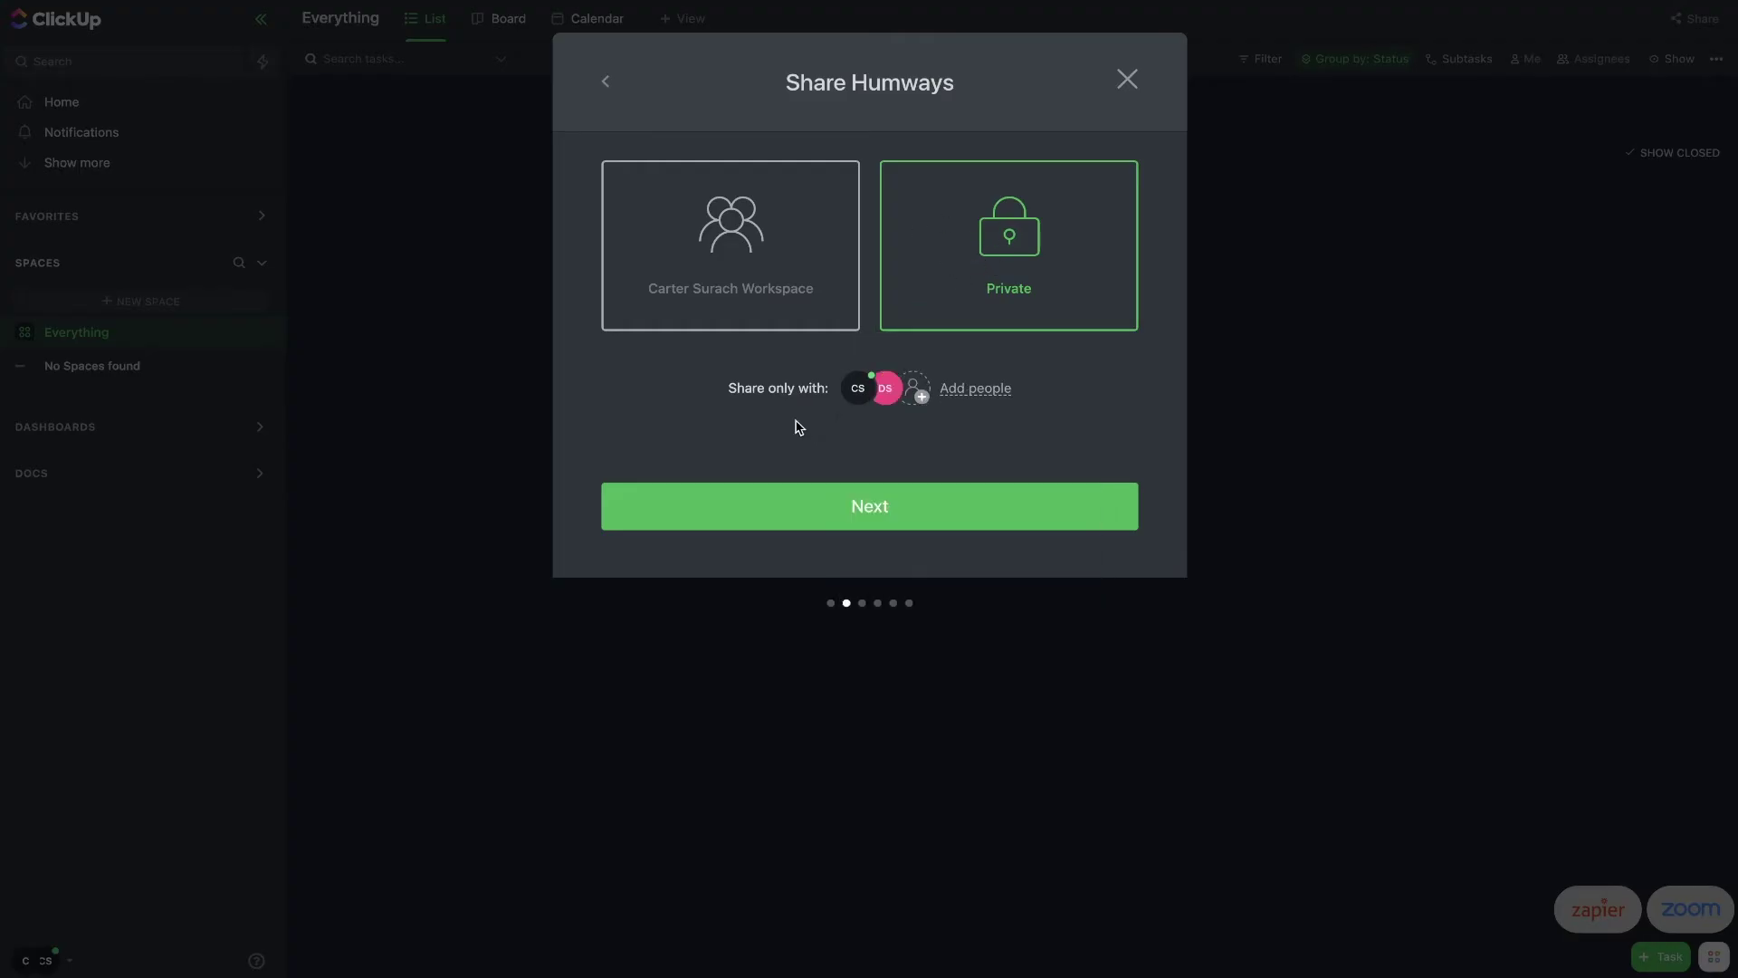
pyautogui.click(885, 505)
pyautogui.moveTo(703, 87); pyautogui.dragTo(1019, 100)
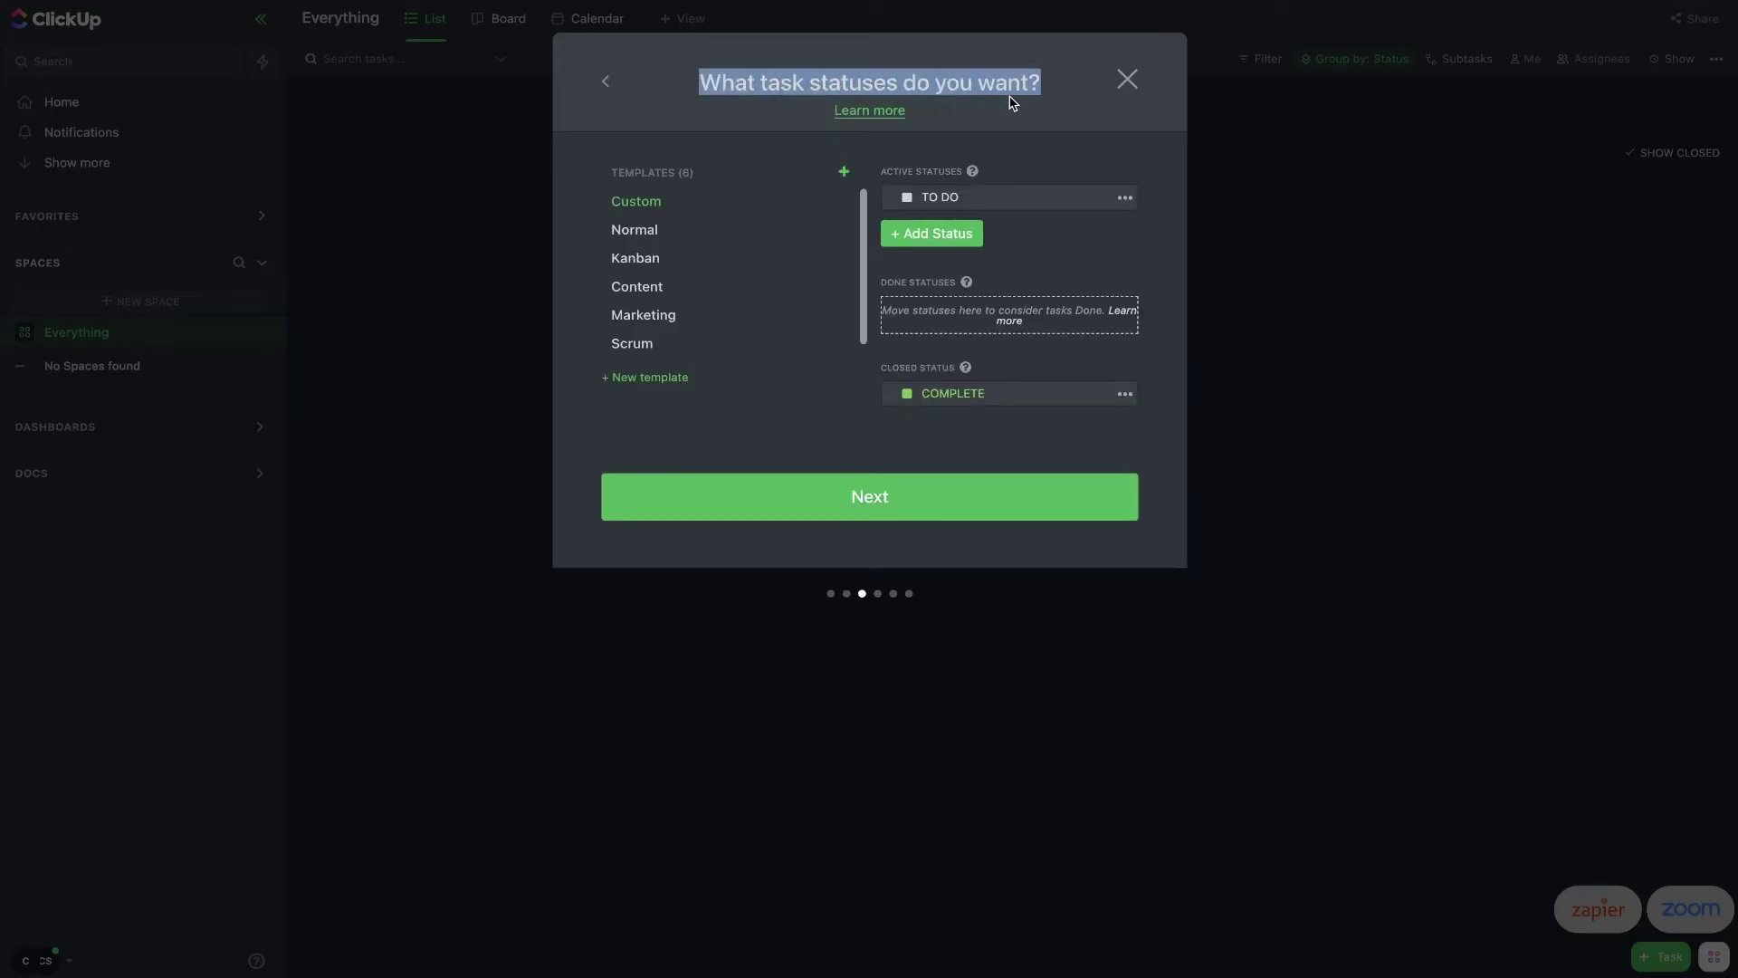
# Step: Apply the Kanban statuses TO-DO, IN PROGRESS, STUCK and COMPLETE to Humways
pyautogui.click(1028, 102)
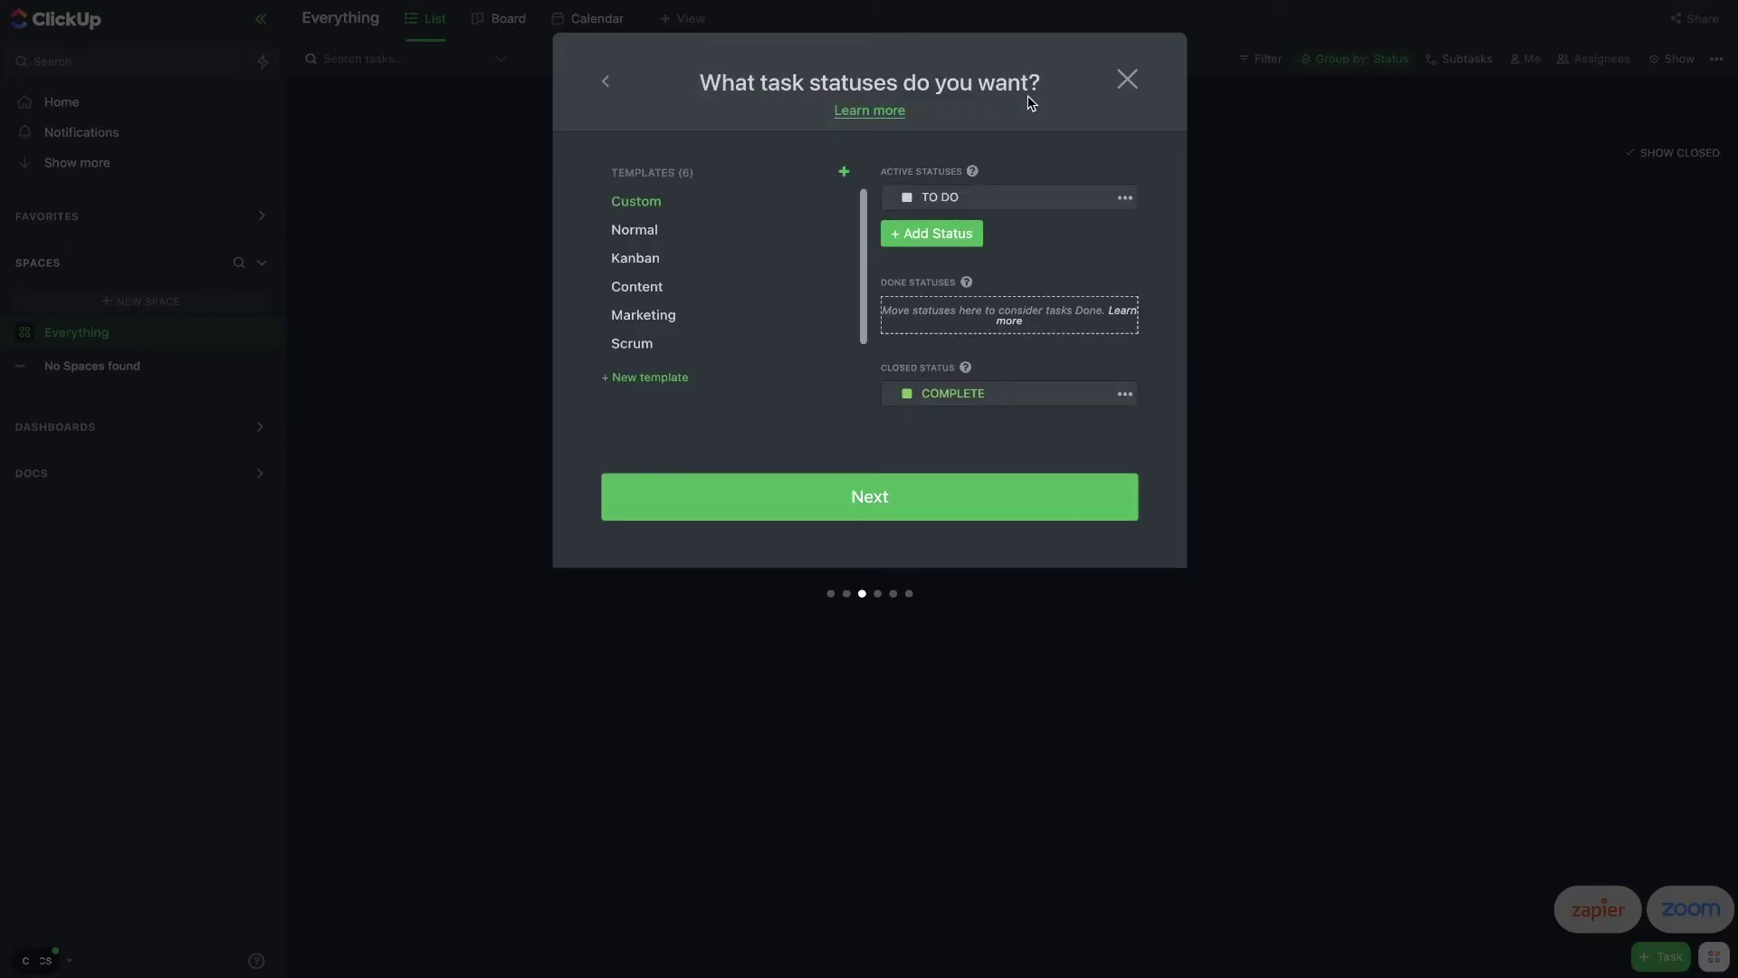
pyautogui.click(645, 266)
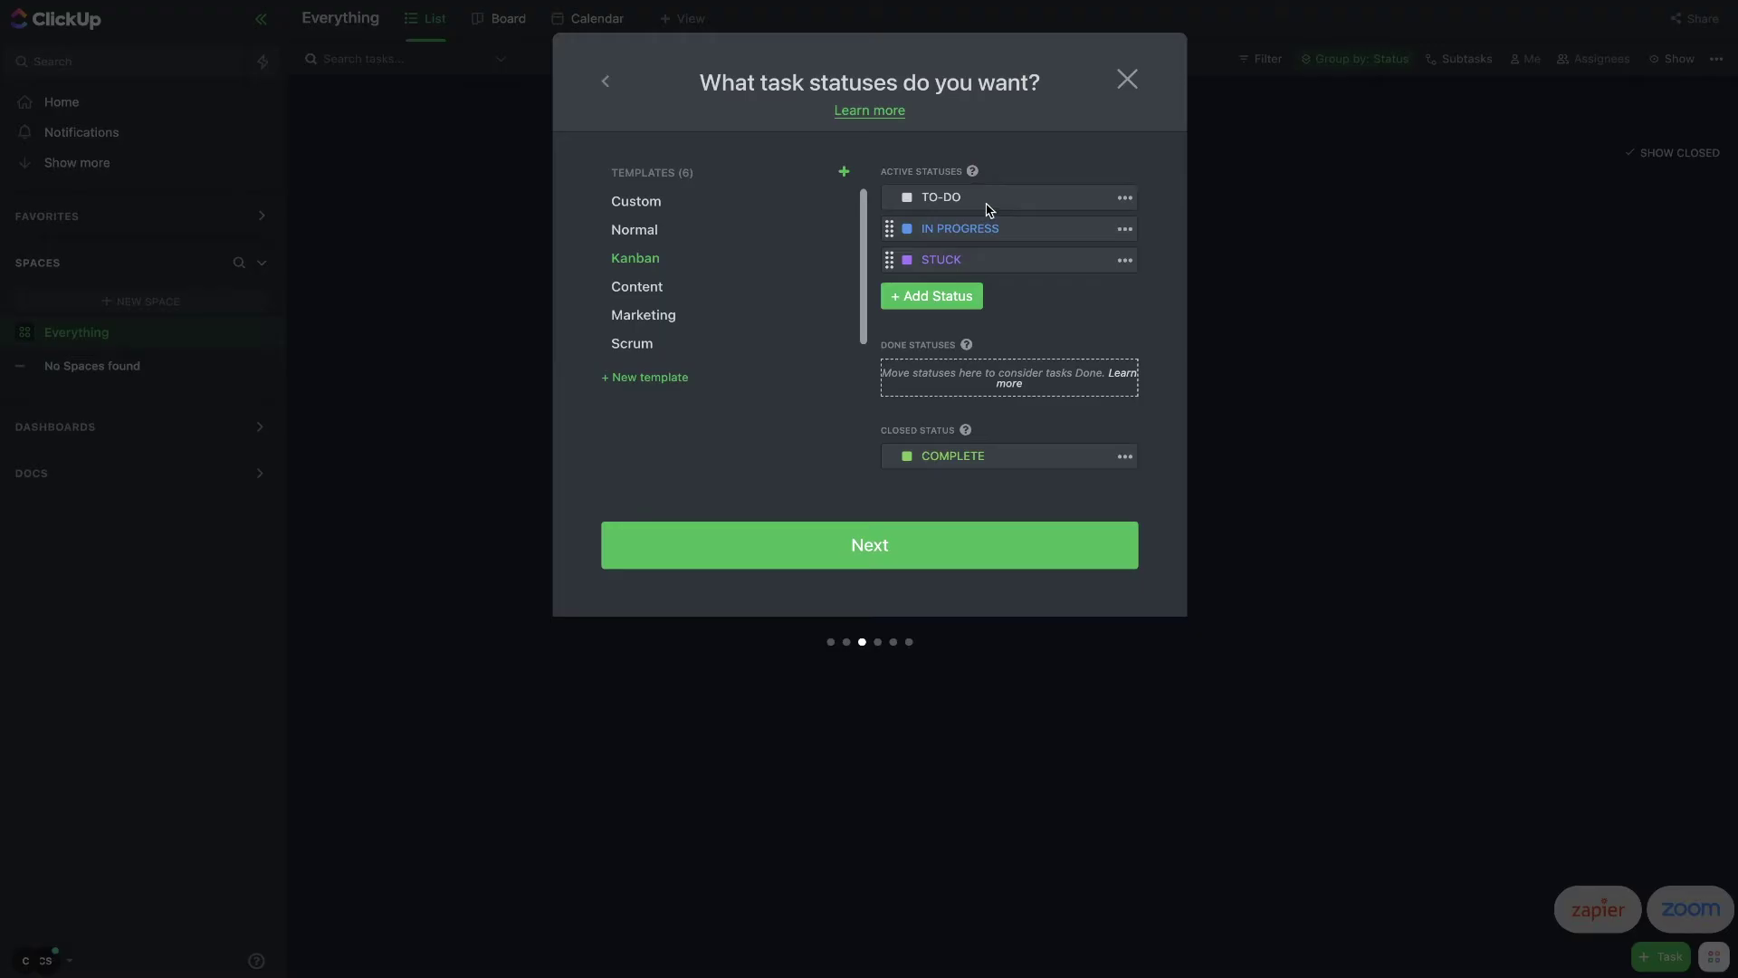
pyautogui.moveTo(968, 176)
pyautogui.click(825, 536)
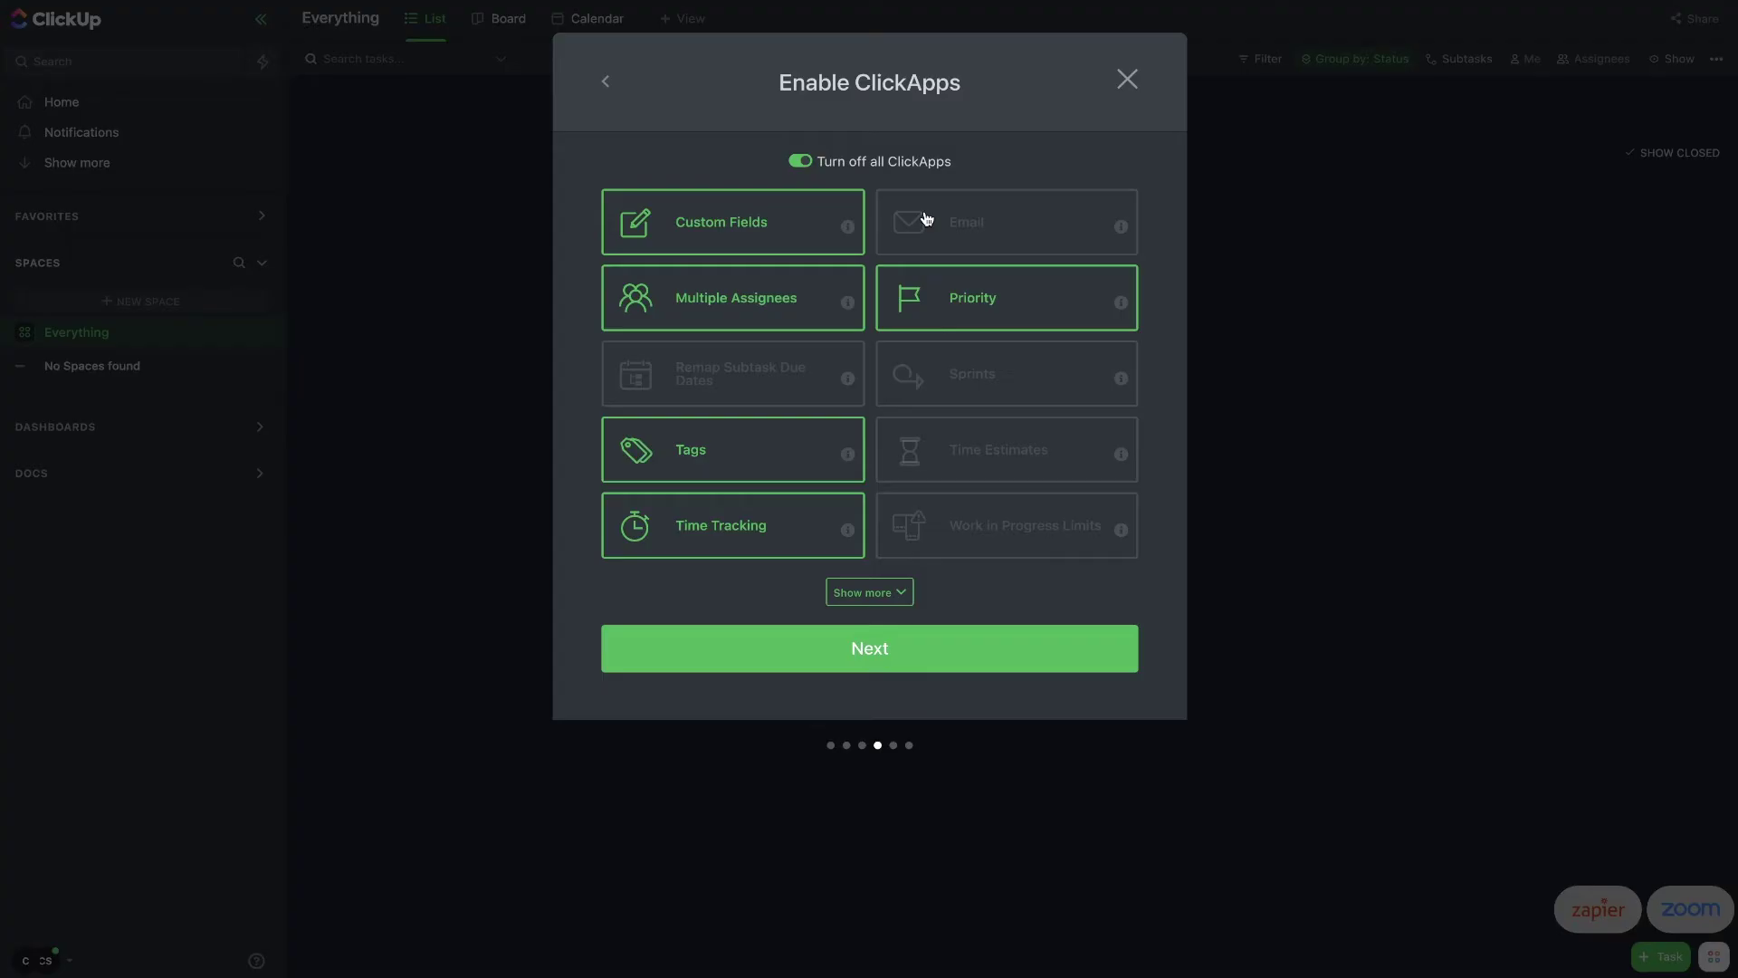
# Step: Enable the Time Estimates ClickApp and make Board the default view for Humways
pyautogui.moveTo(843, 226)
pyautogui.click(996, 450)
pyautogui.click(869, 592)
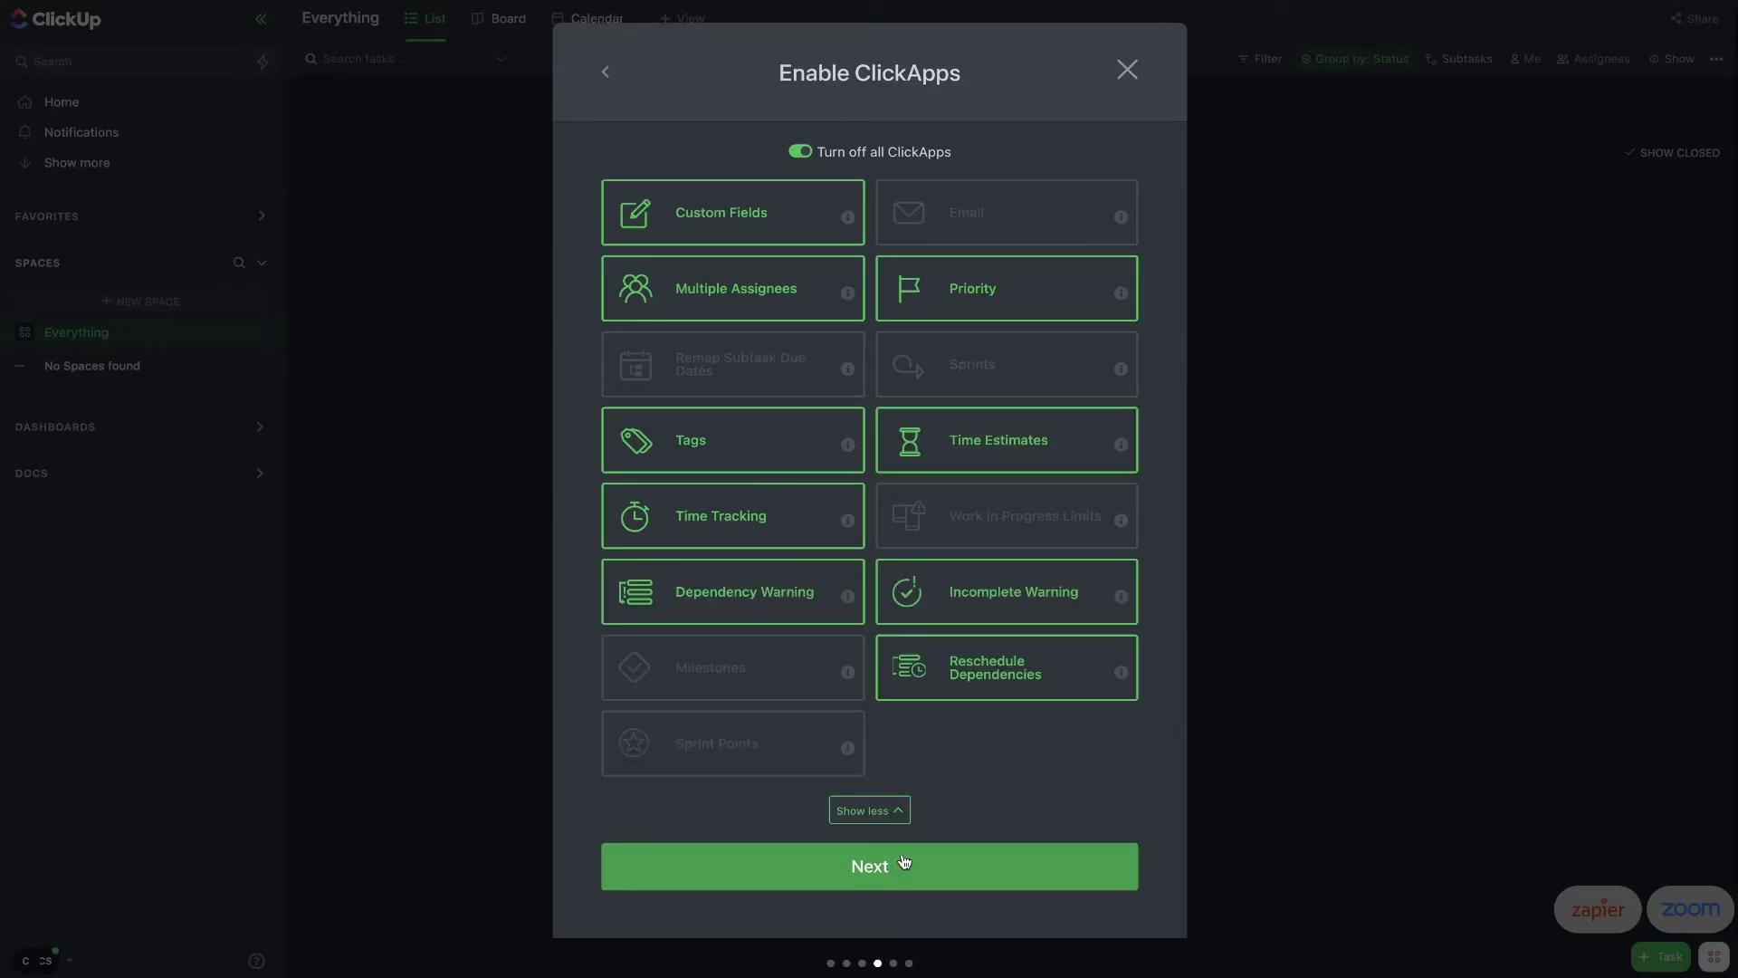
pyautogui.click(905, 862)
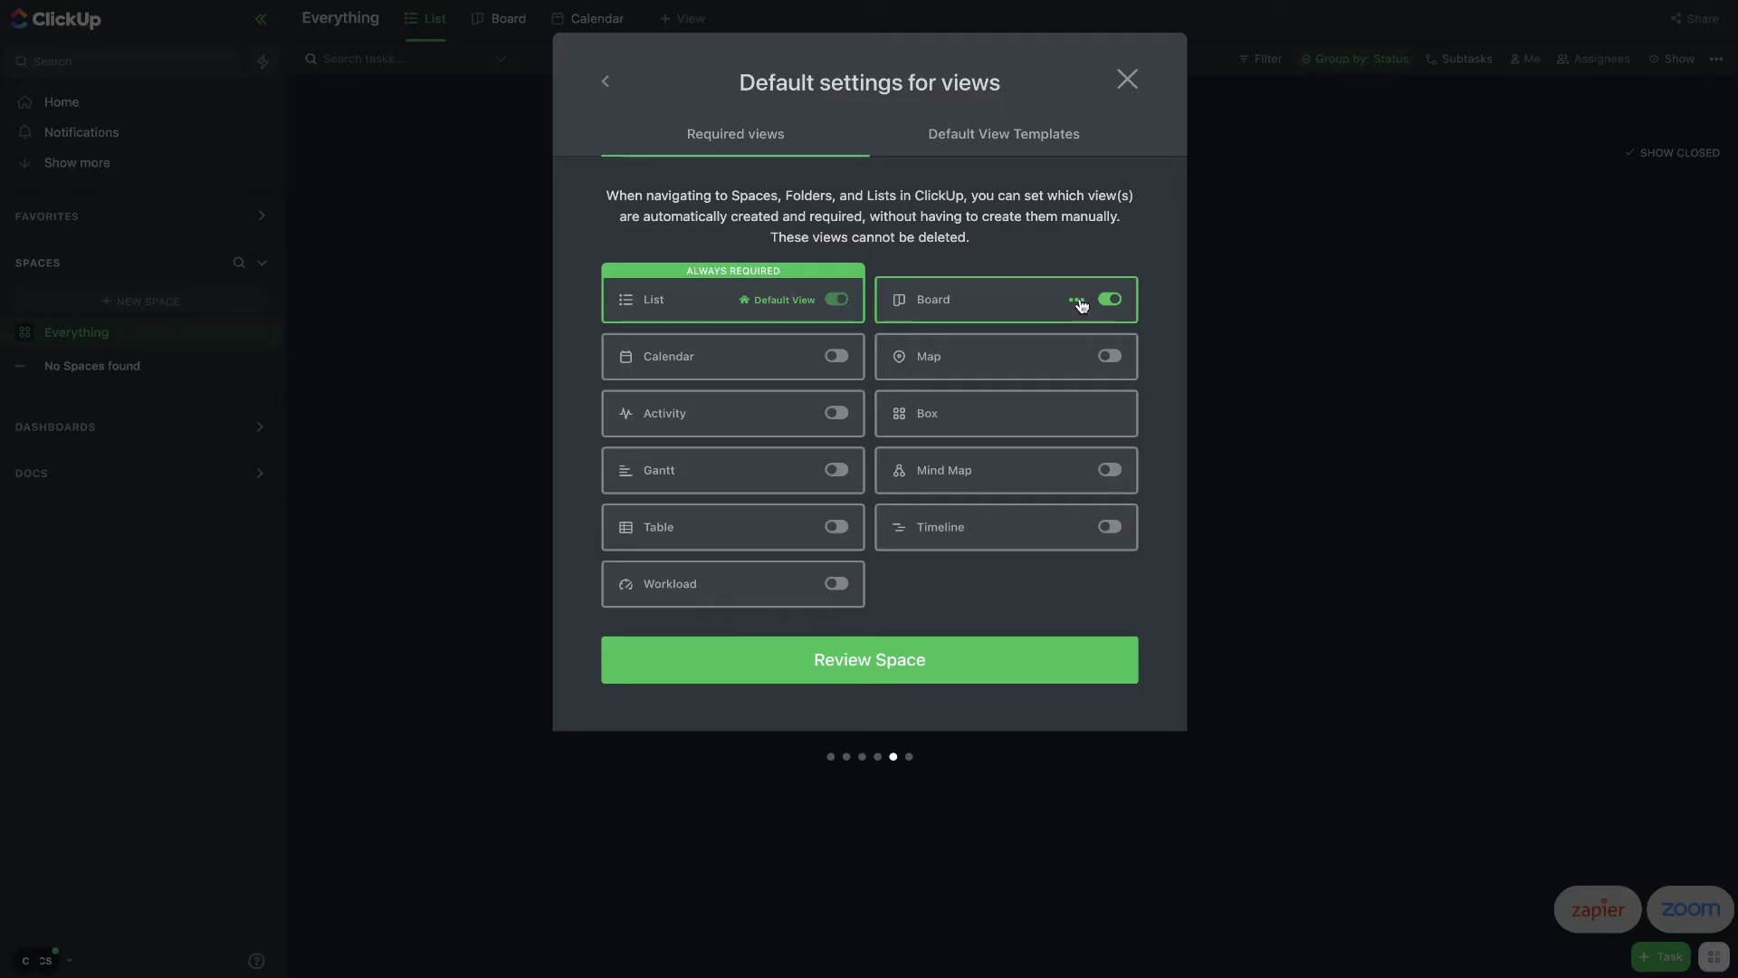
pyautogui.click(1081, 305)
pyautogui.click(1097, 336)
# Step: Review Humways' settings, including who it is shared with, and create the space
pyautogui.click(931, 659)
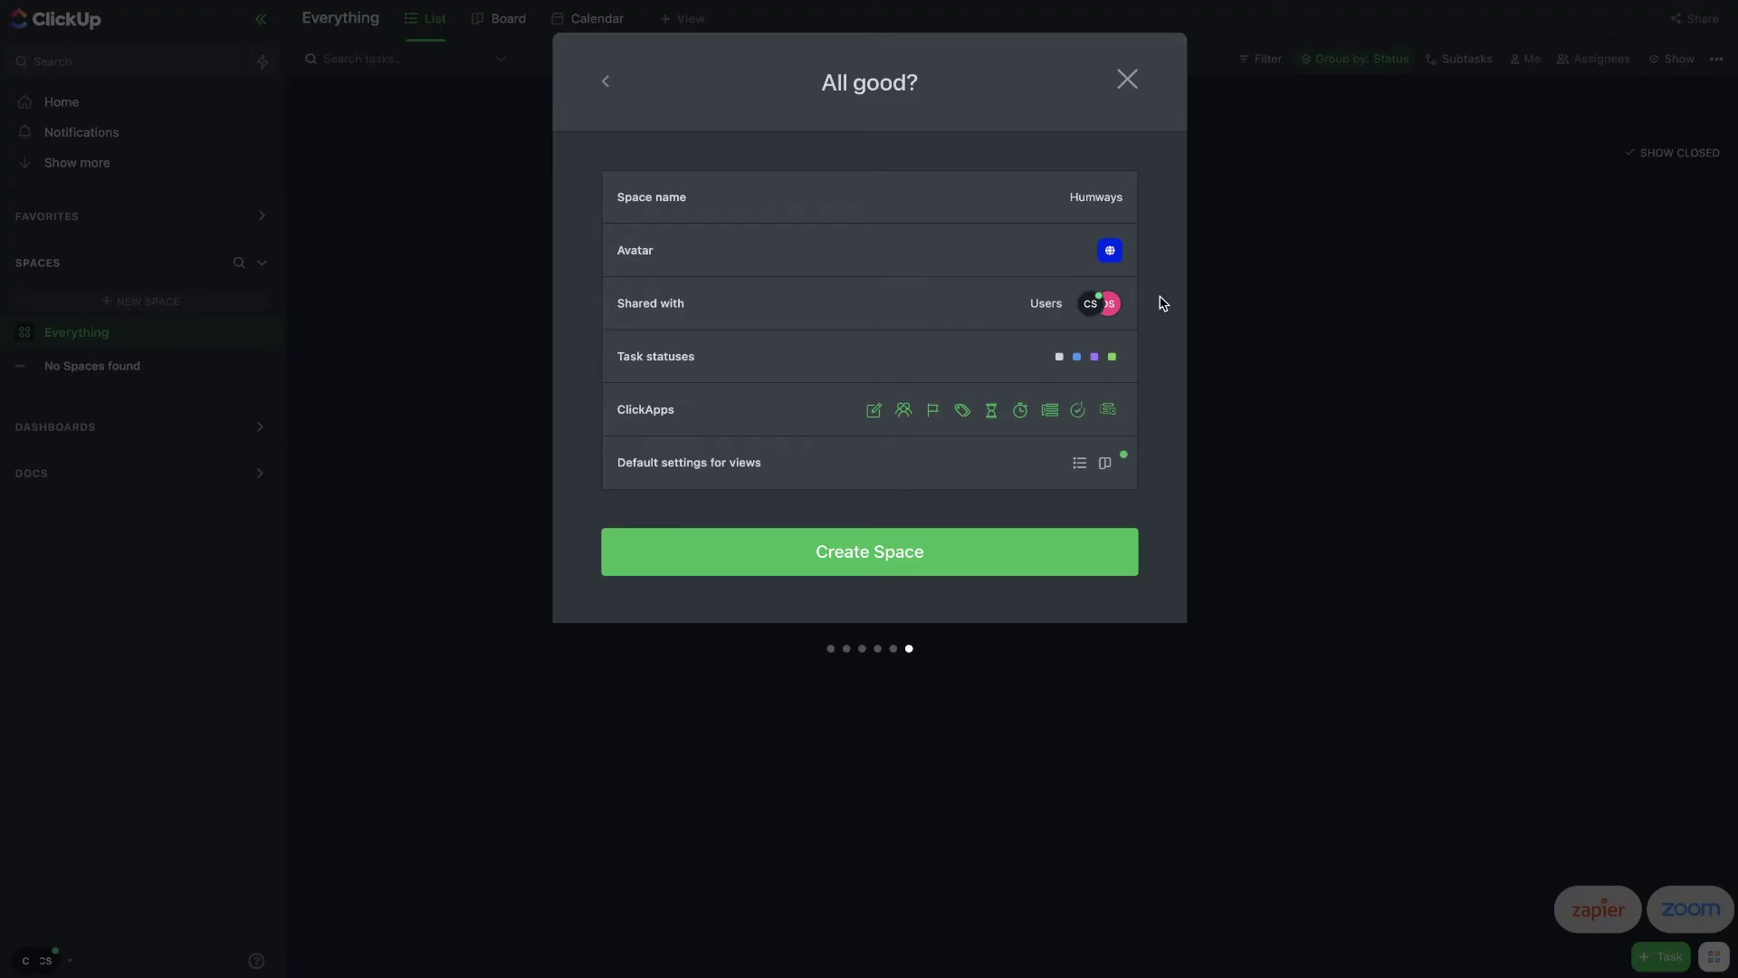
pyautogui.click(995, 312)
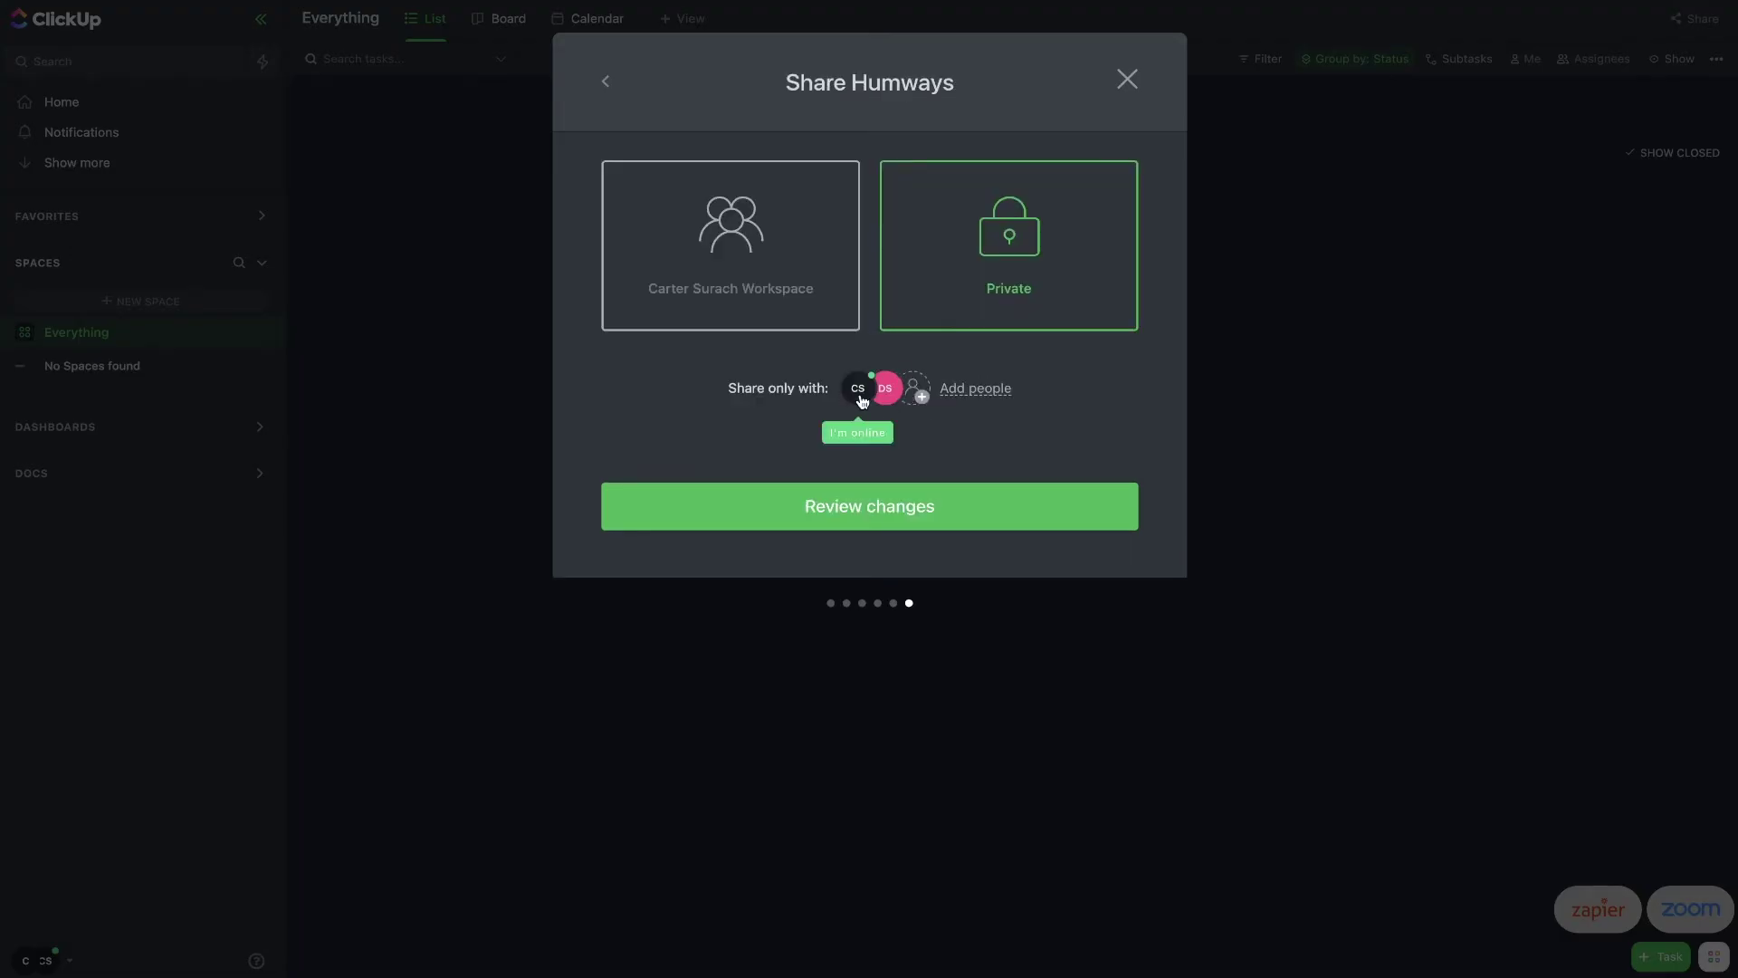
pyautogui.click(917, 521)
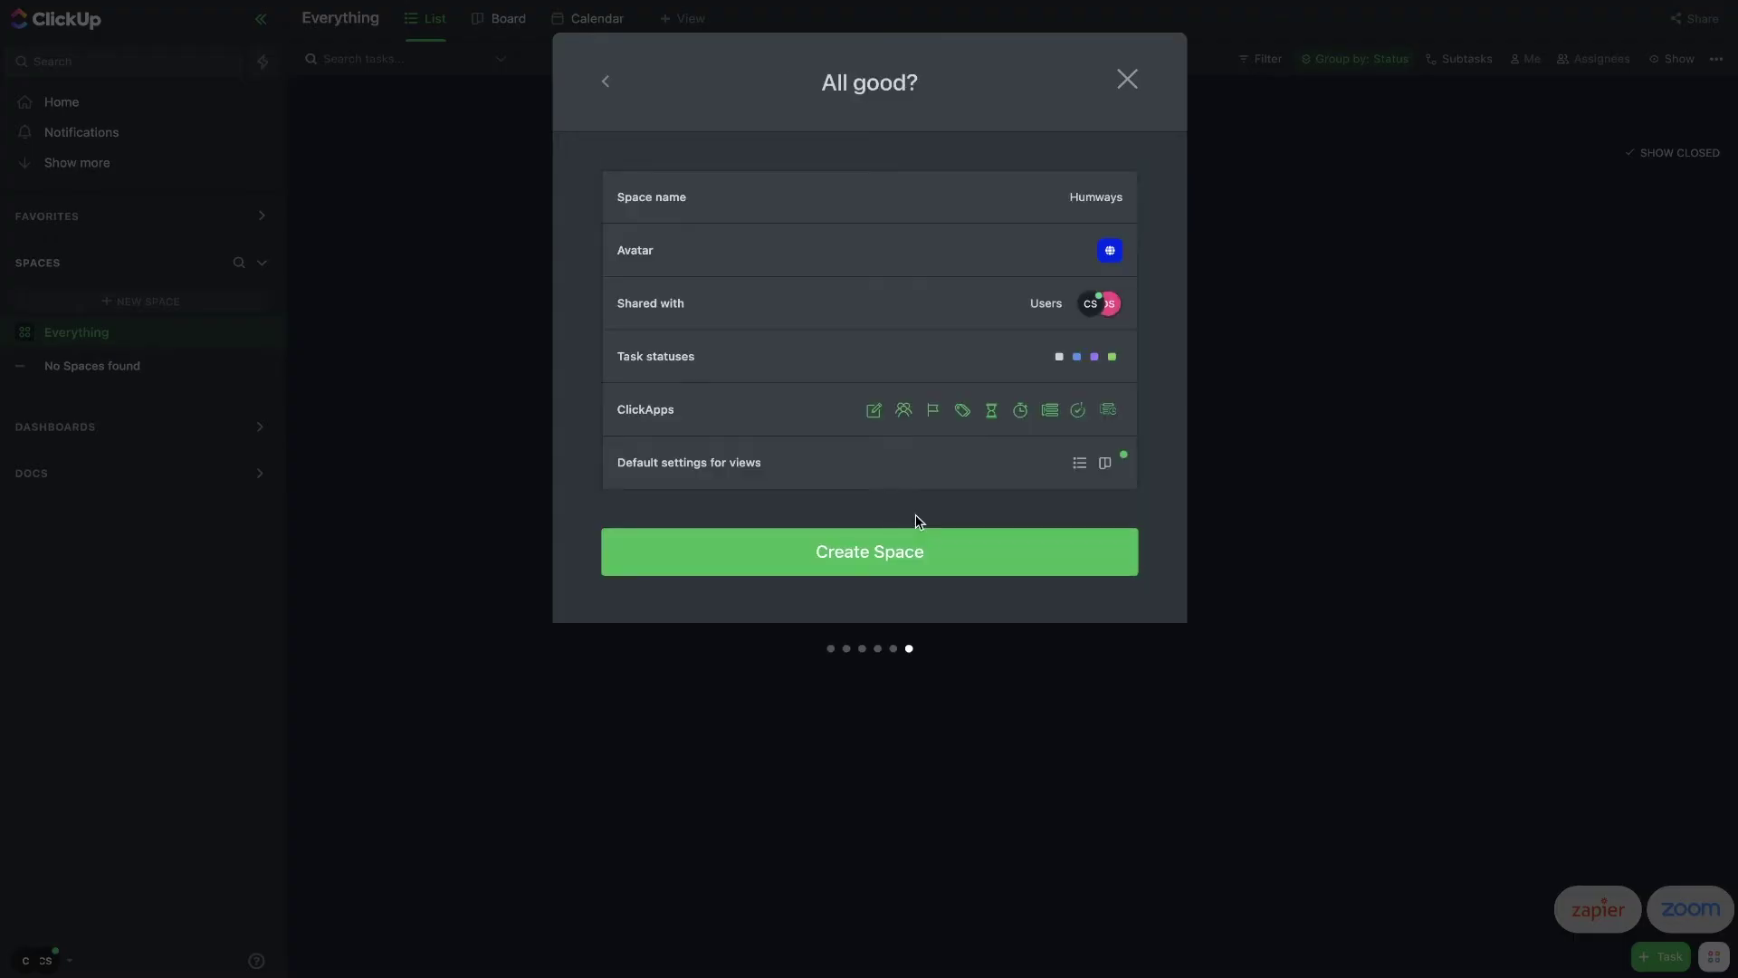
pyautogui.click(919, 562)
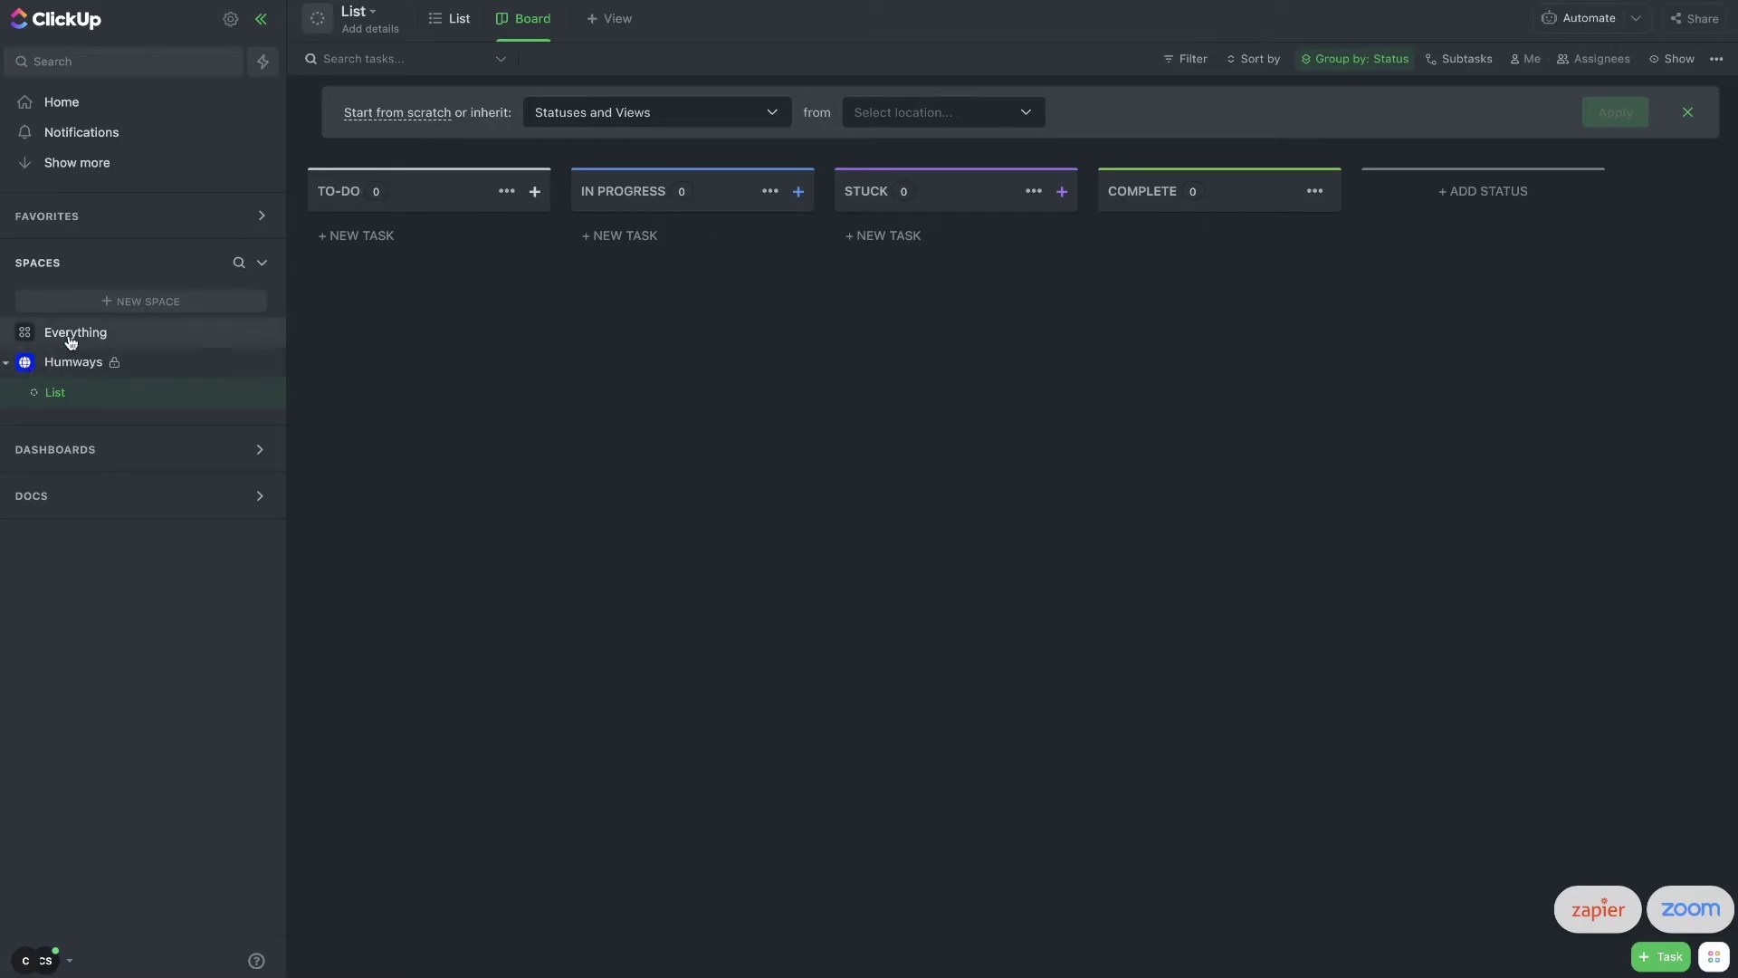
# Step: Edit the List's location colours, adding then deleting a third, and open Humways' create menu
pyautogui.click(35, 392)
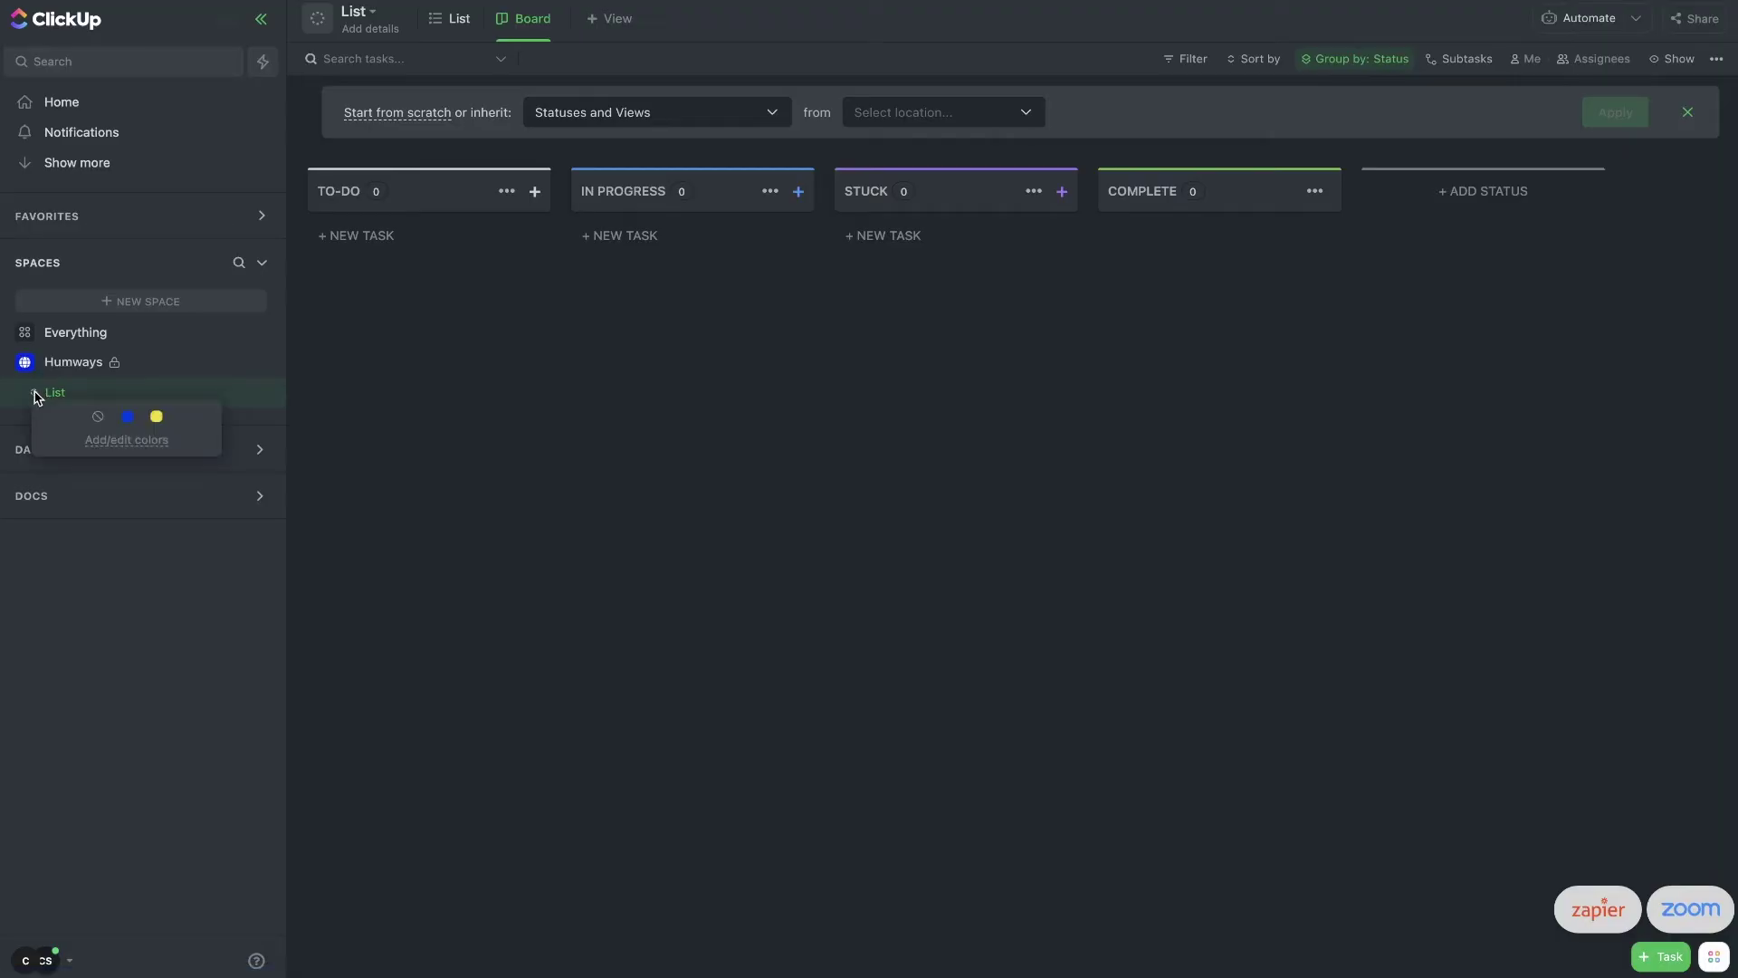
pyautogui.click(105, 439)
pyautogui.click(729, 354)
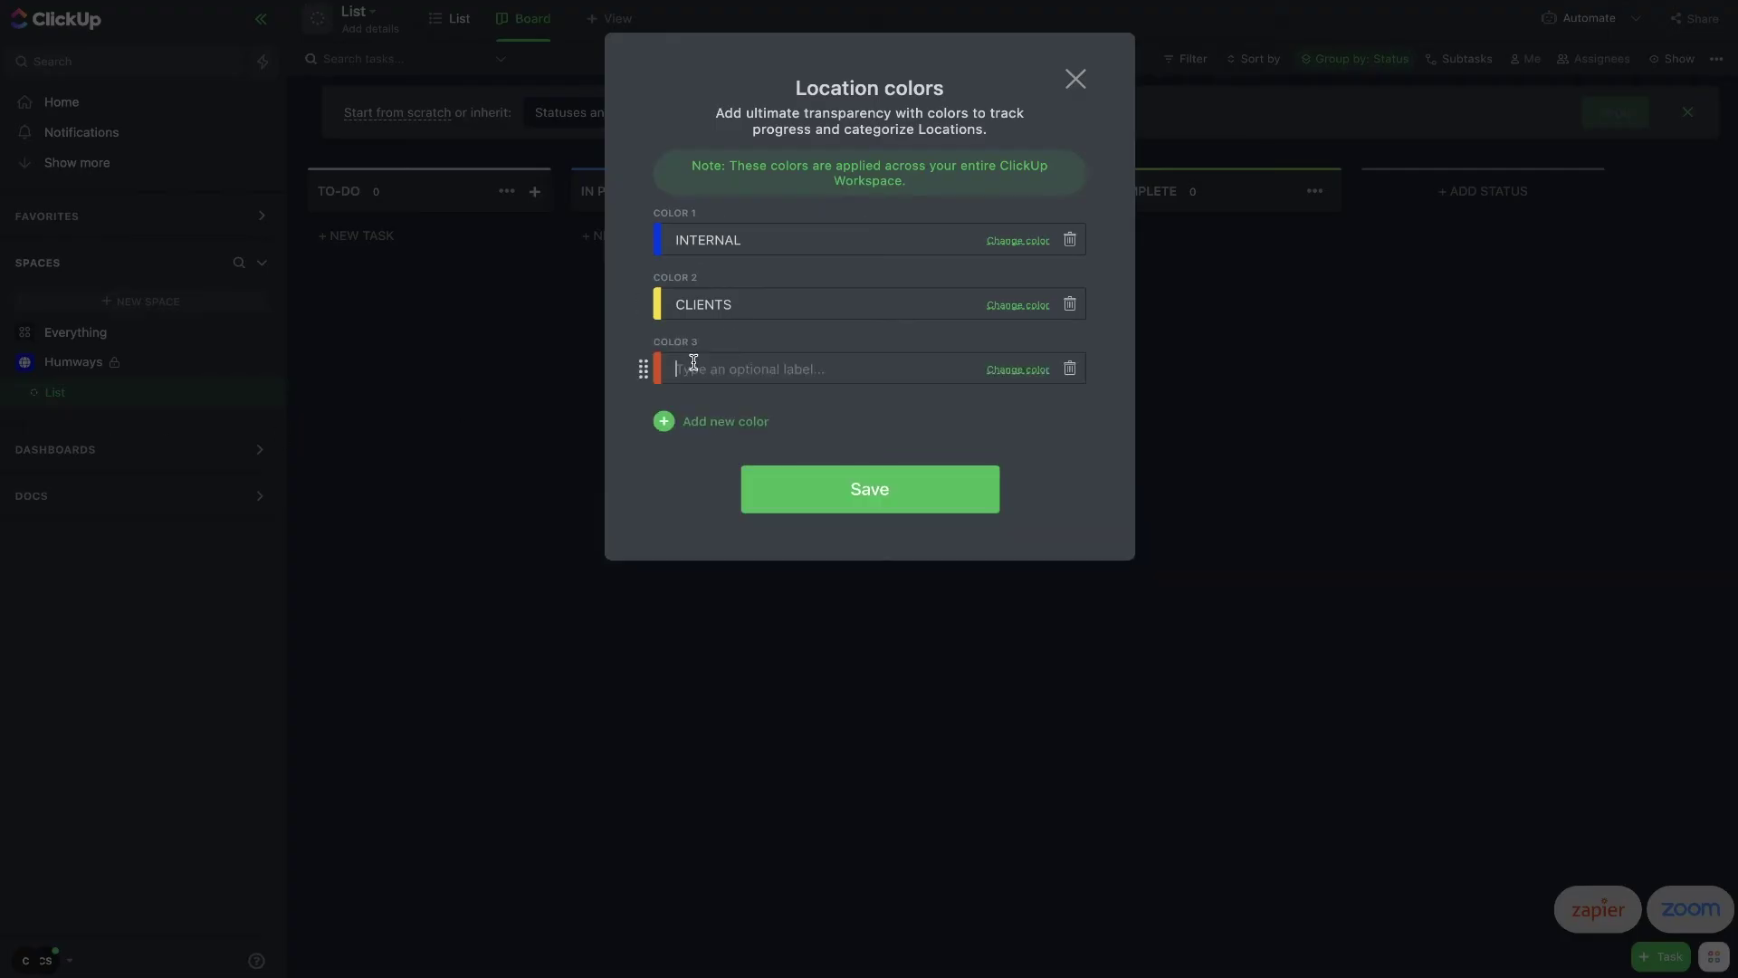
pyautogui.doubleClick(752, 236)
pyautogui.moveTo(753, 301); pyautogui.dragTo(625, 312)
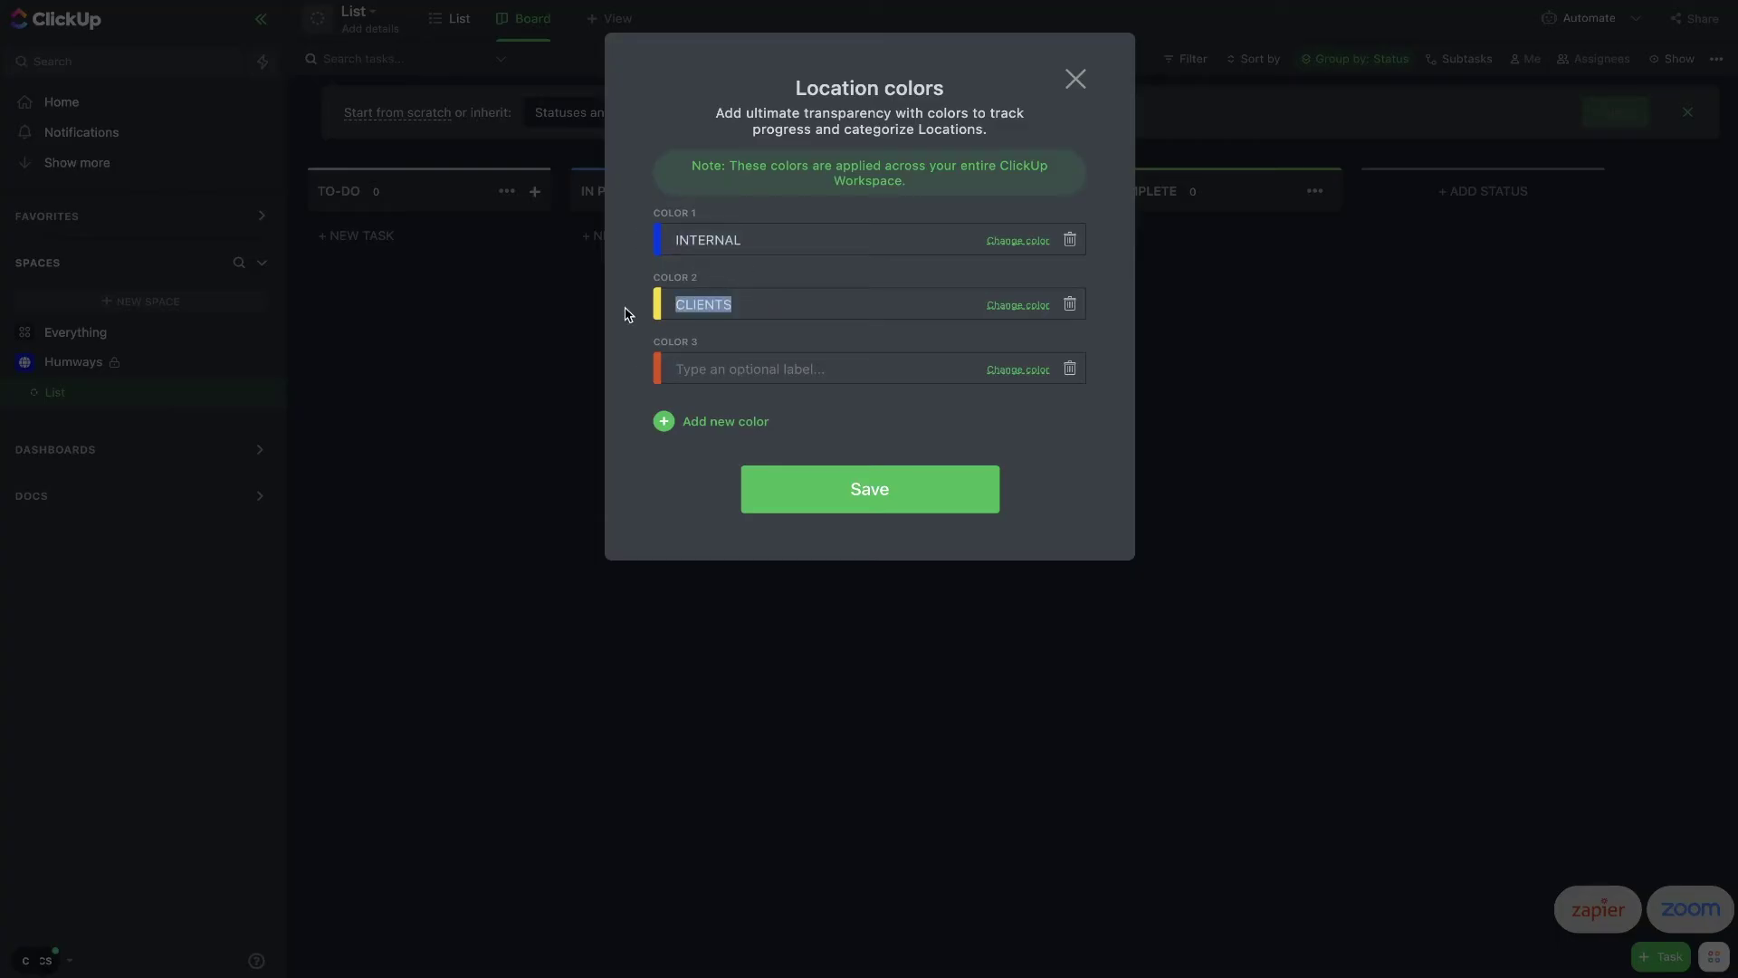
pyautogui.click(698, 372)
pyautogui.click(1070, 368)
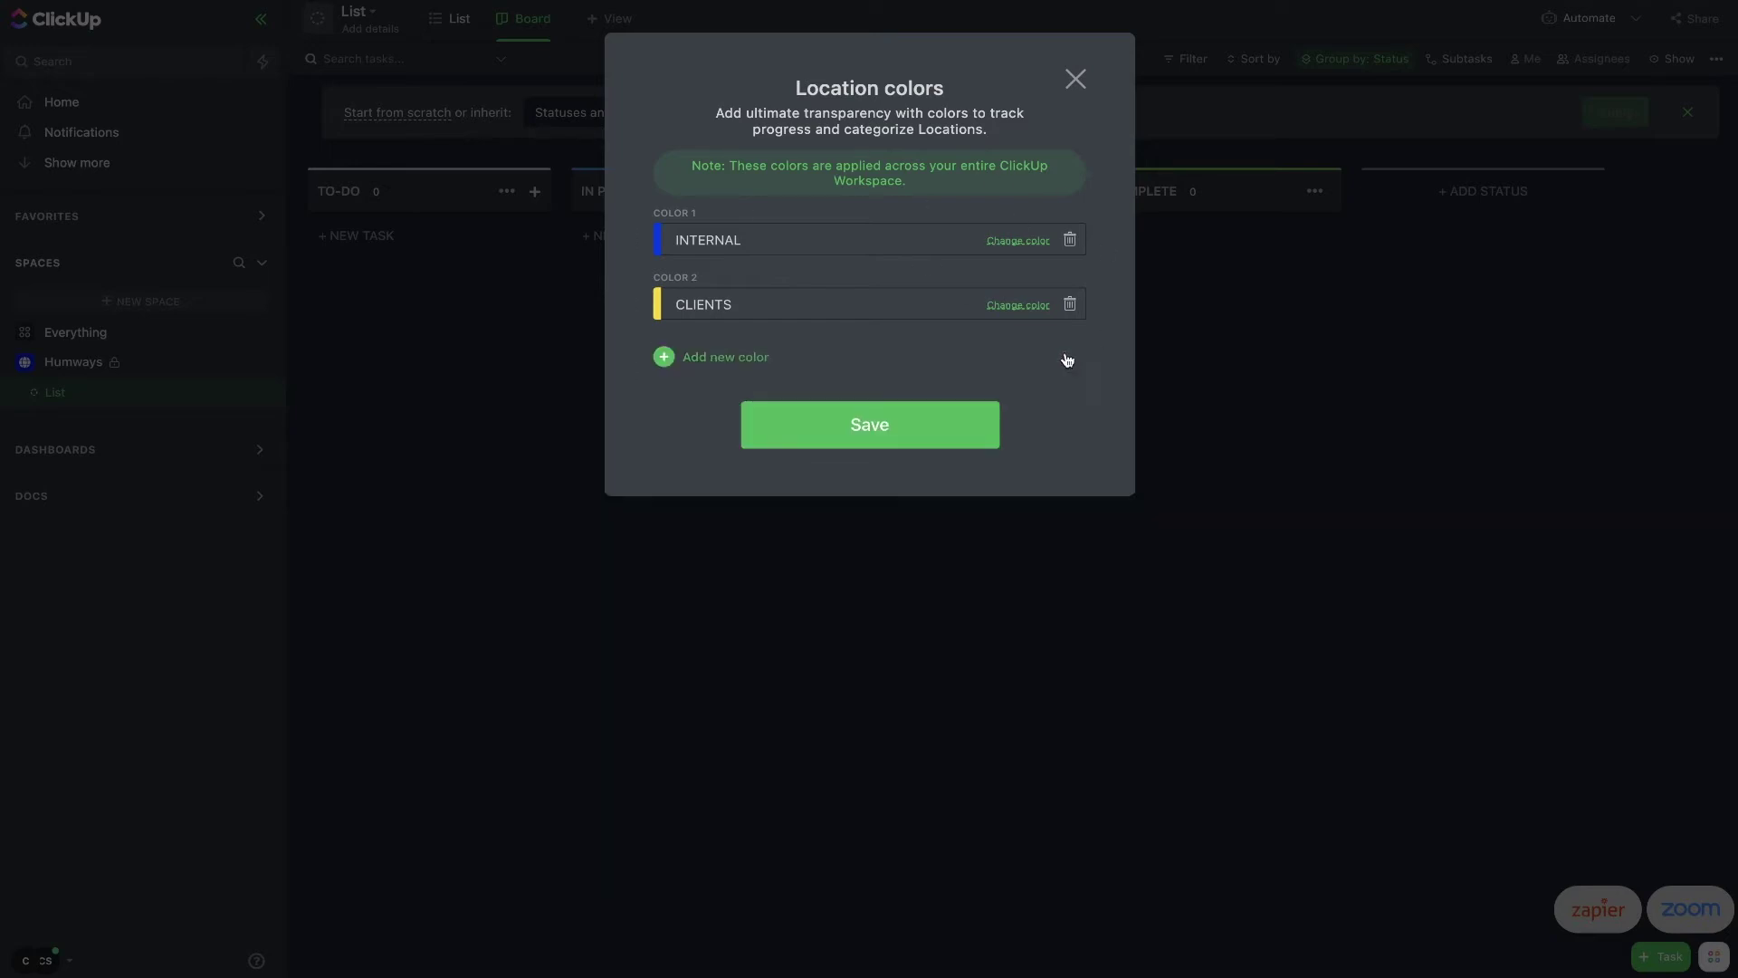
pyautogui.click(1078, 80)
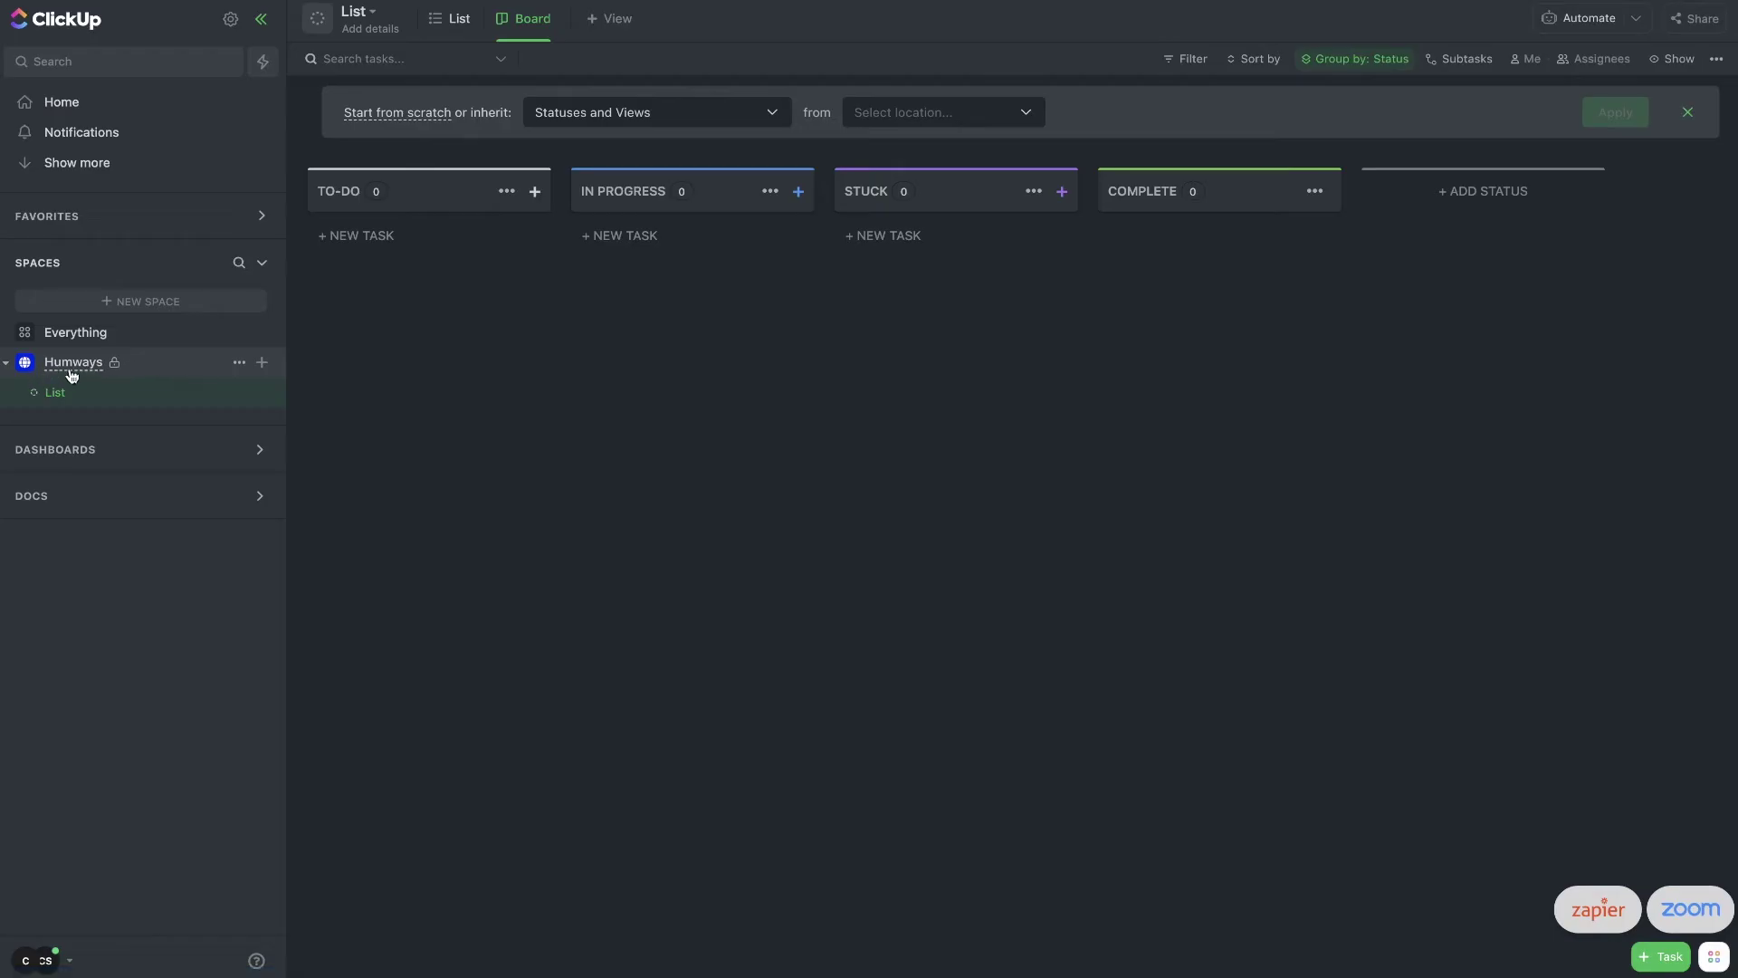
pyautogui.click(262, 364)
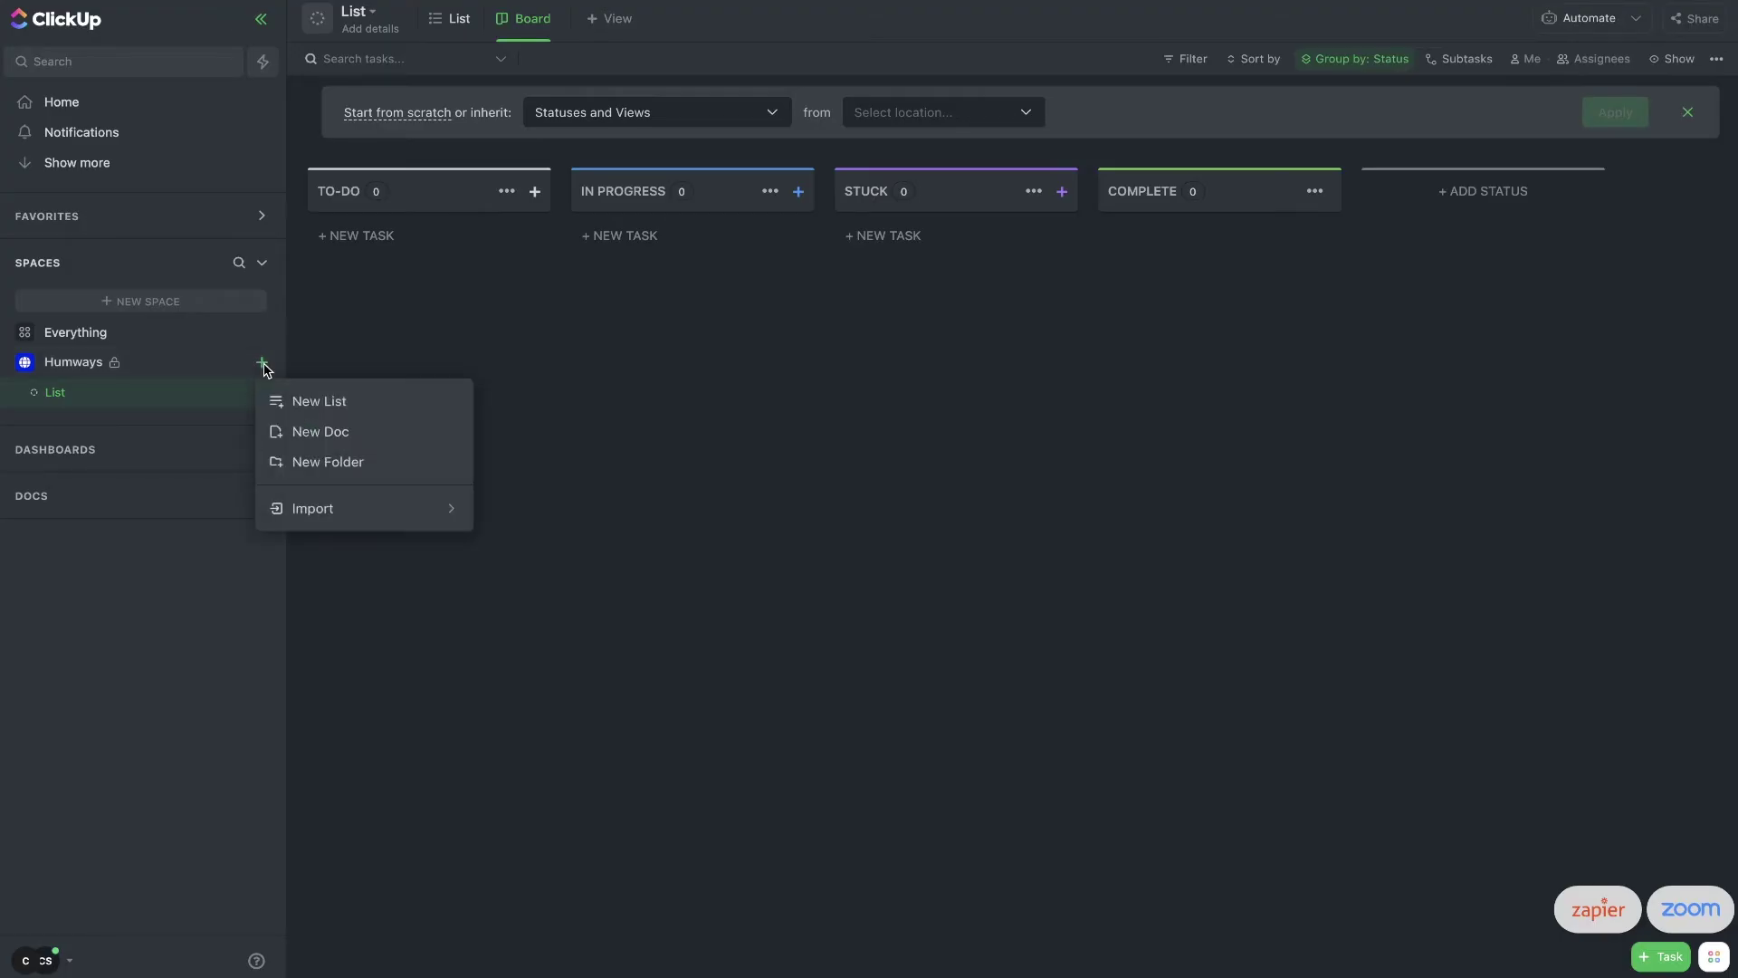
# Step: Create a new folder named Clients in the Humways space
pyautogui.click(302, 458)
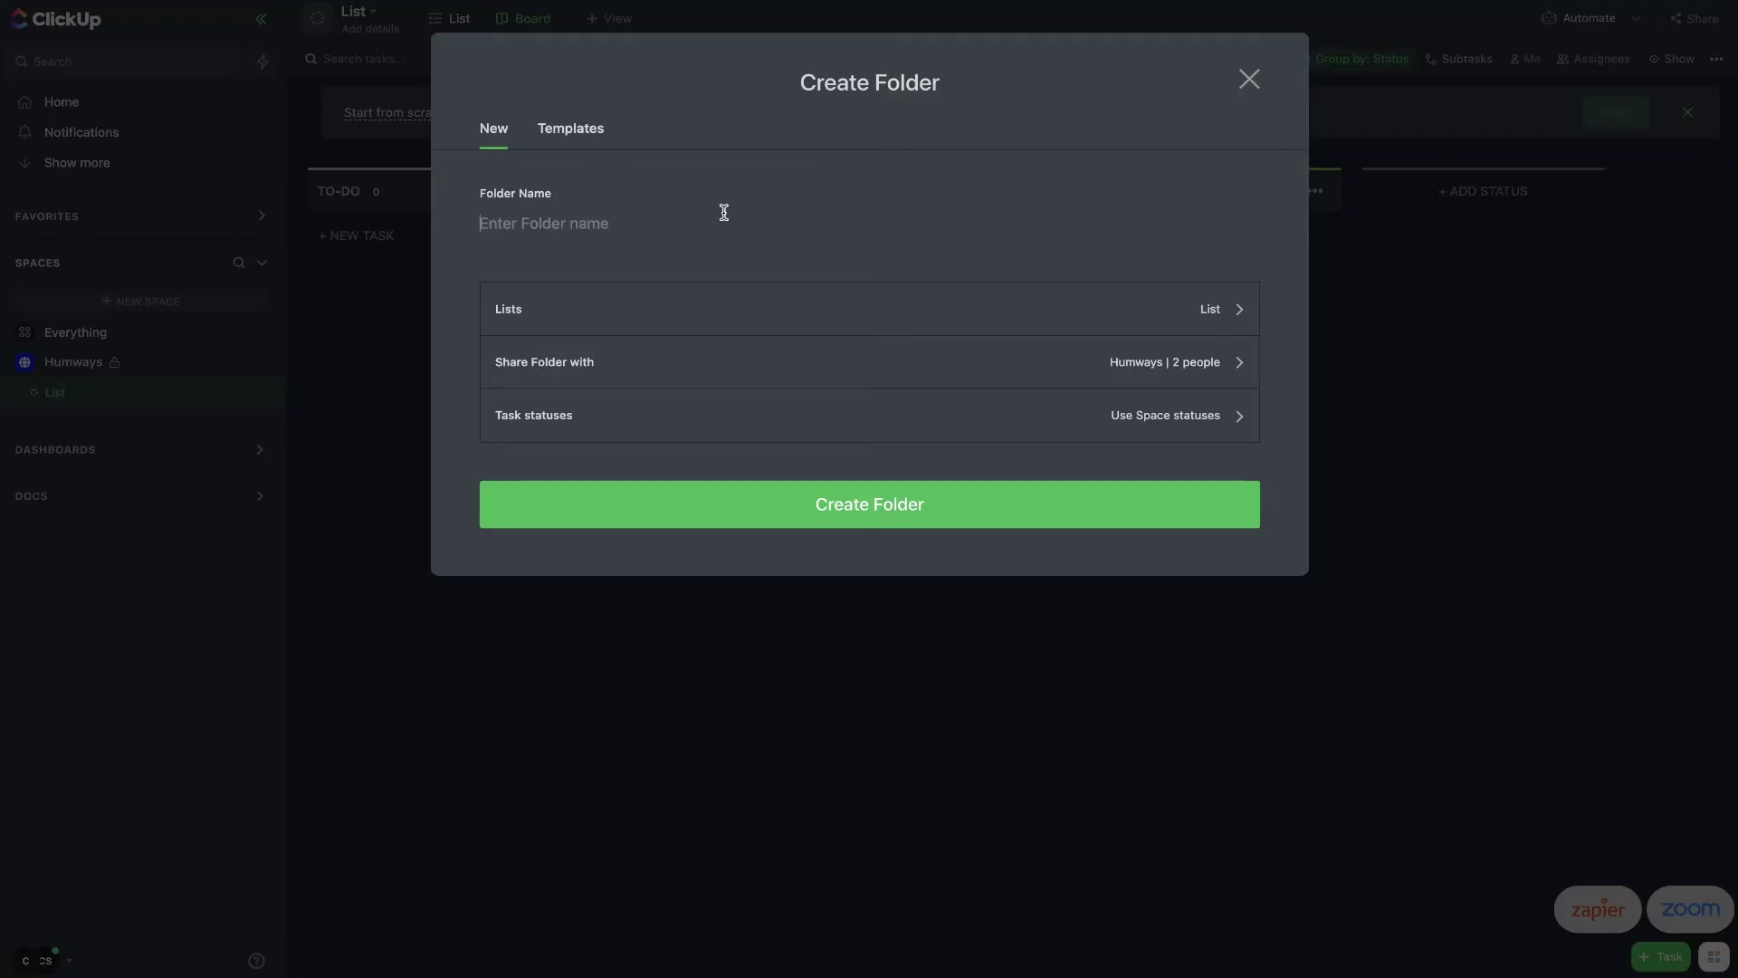
pyautogui.write('Clients')
pyautogui.click(869, 505)
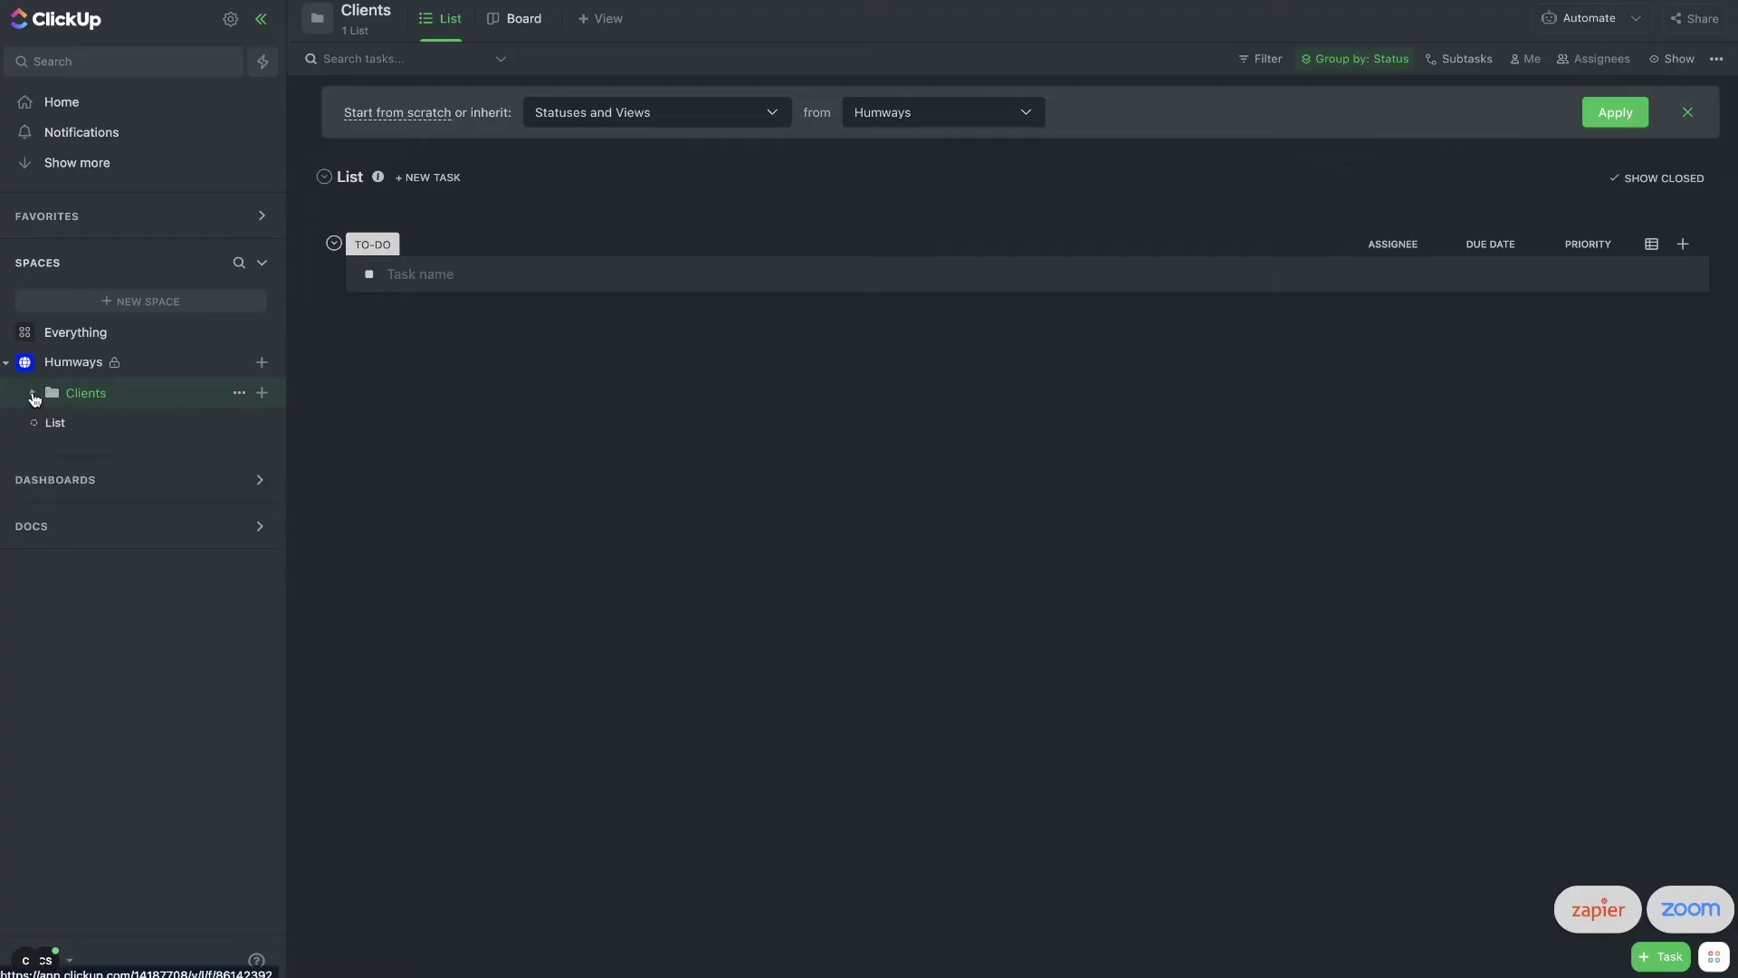
# Step: Delete the default empty list inside Clients and go back to the original List's board
pyautogui.click(259, 422)
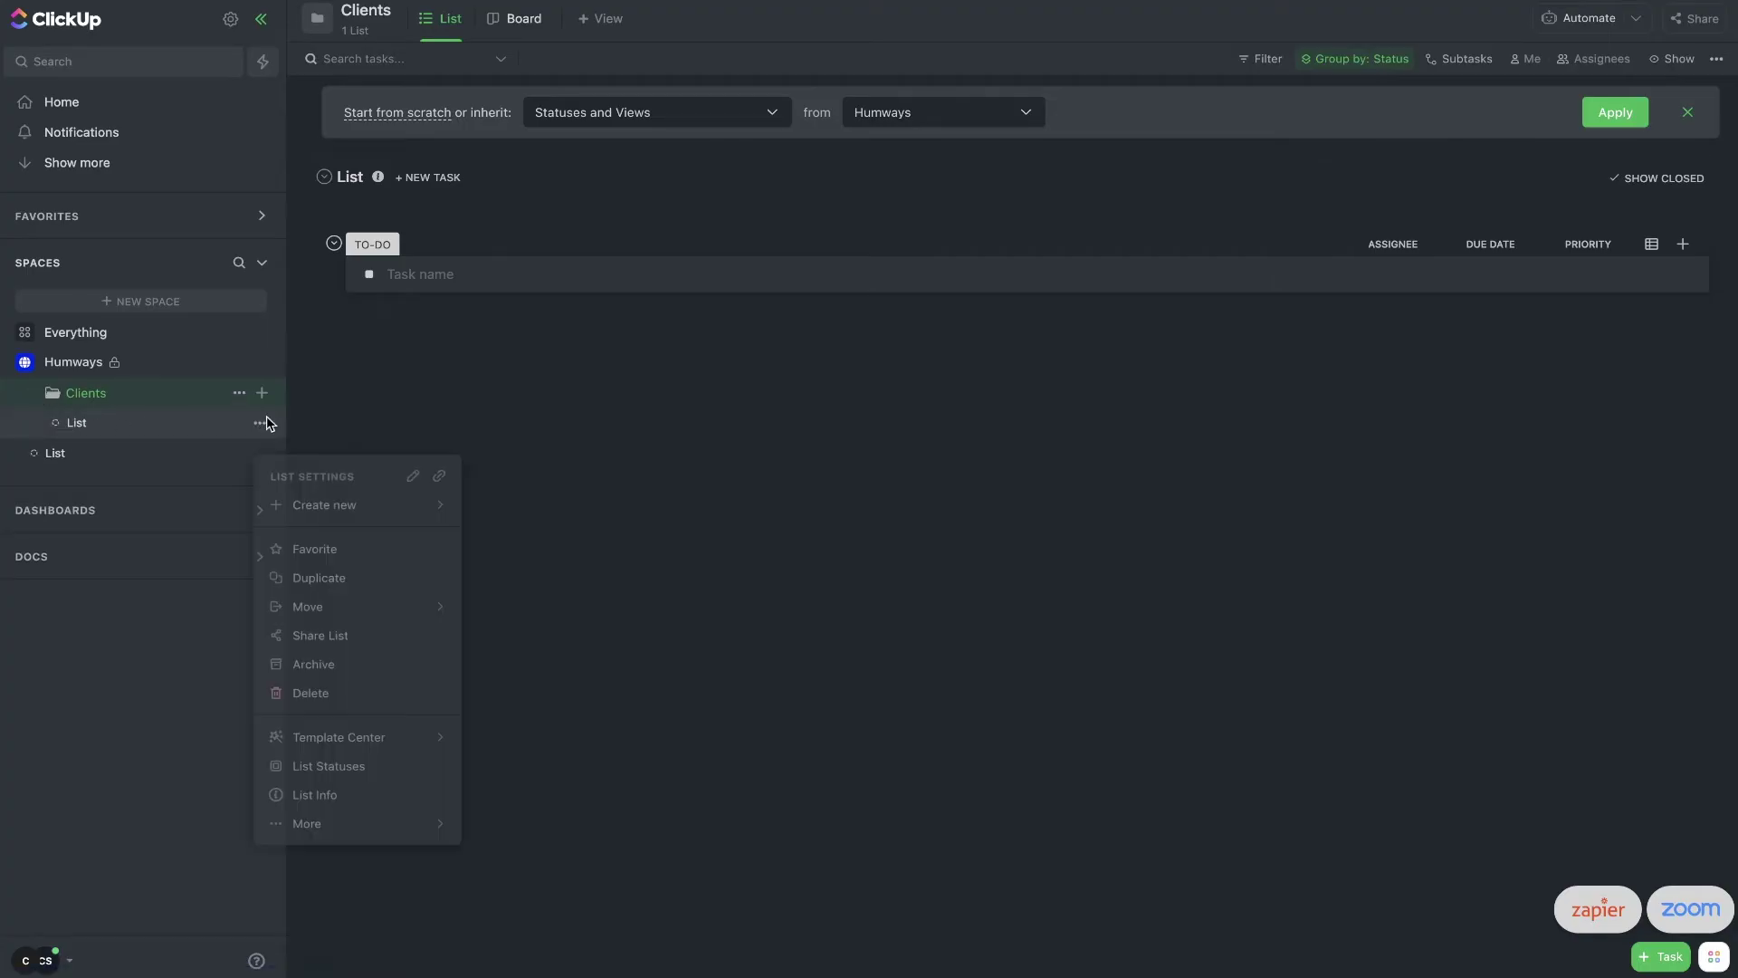
pyautogui.click(324, 693)
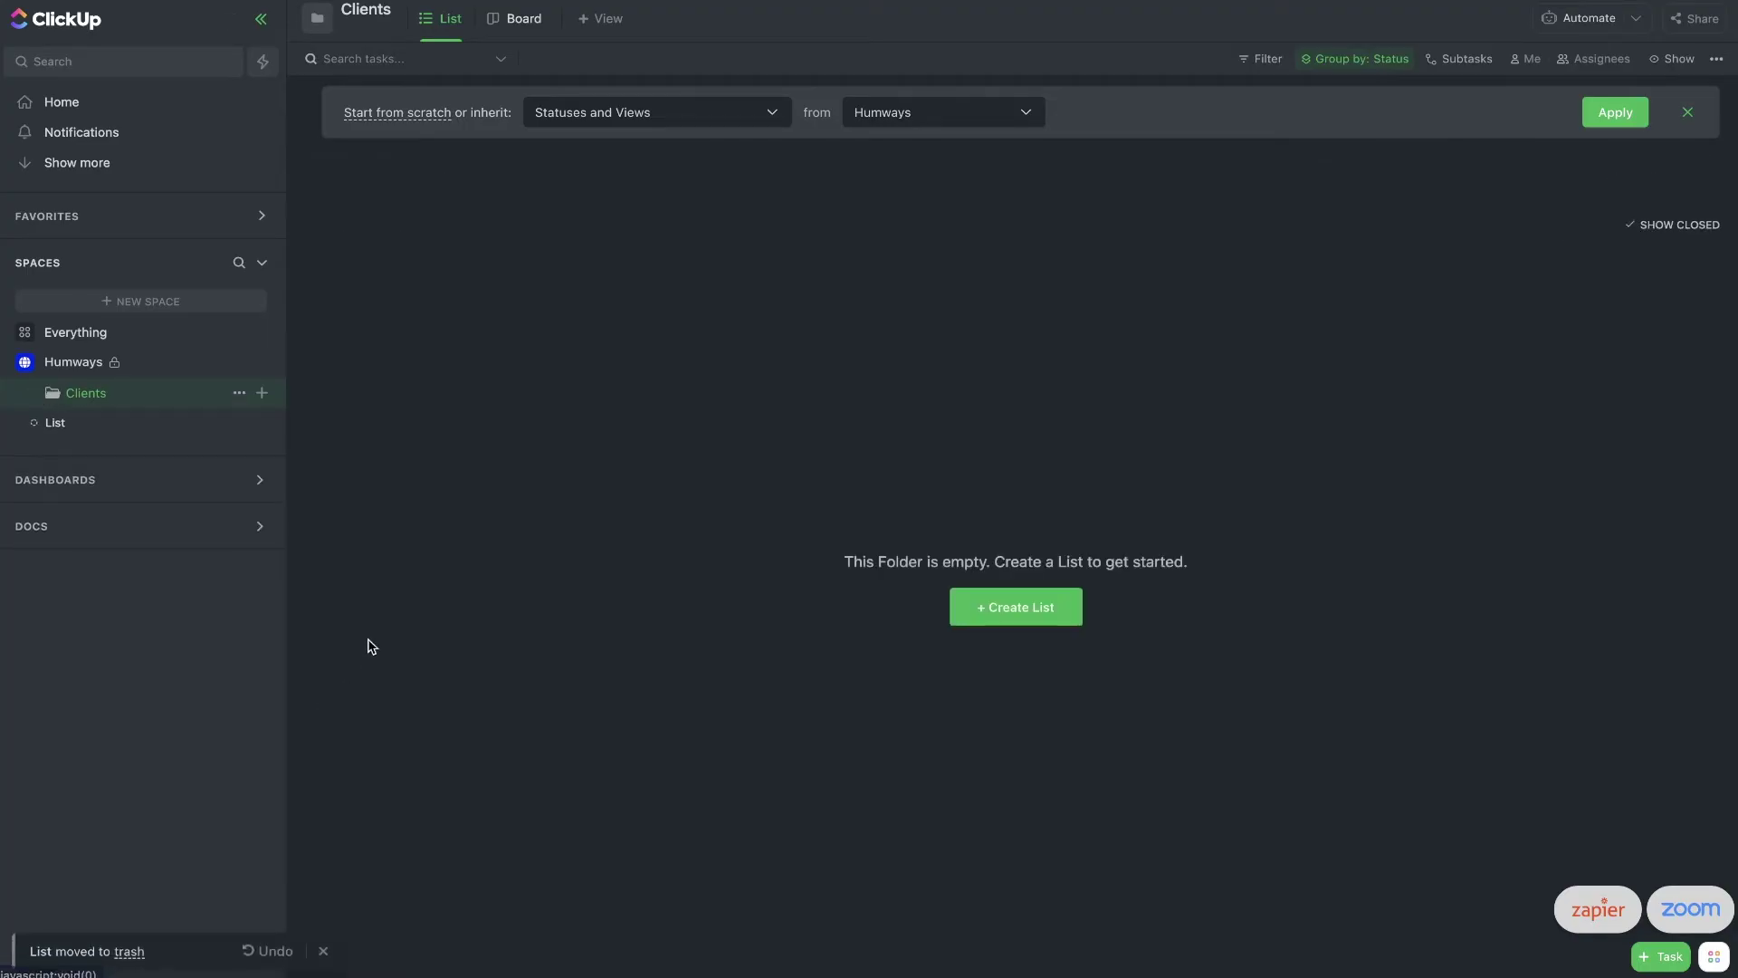
pyautogui.click(138, 426)
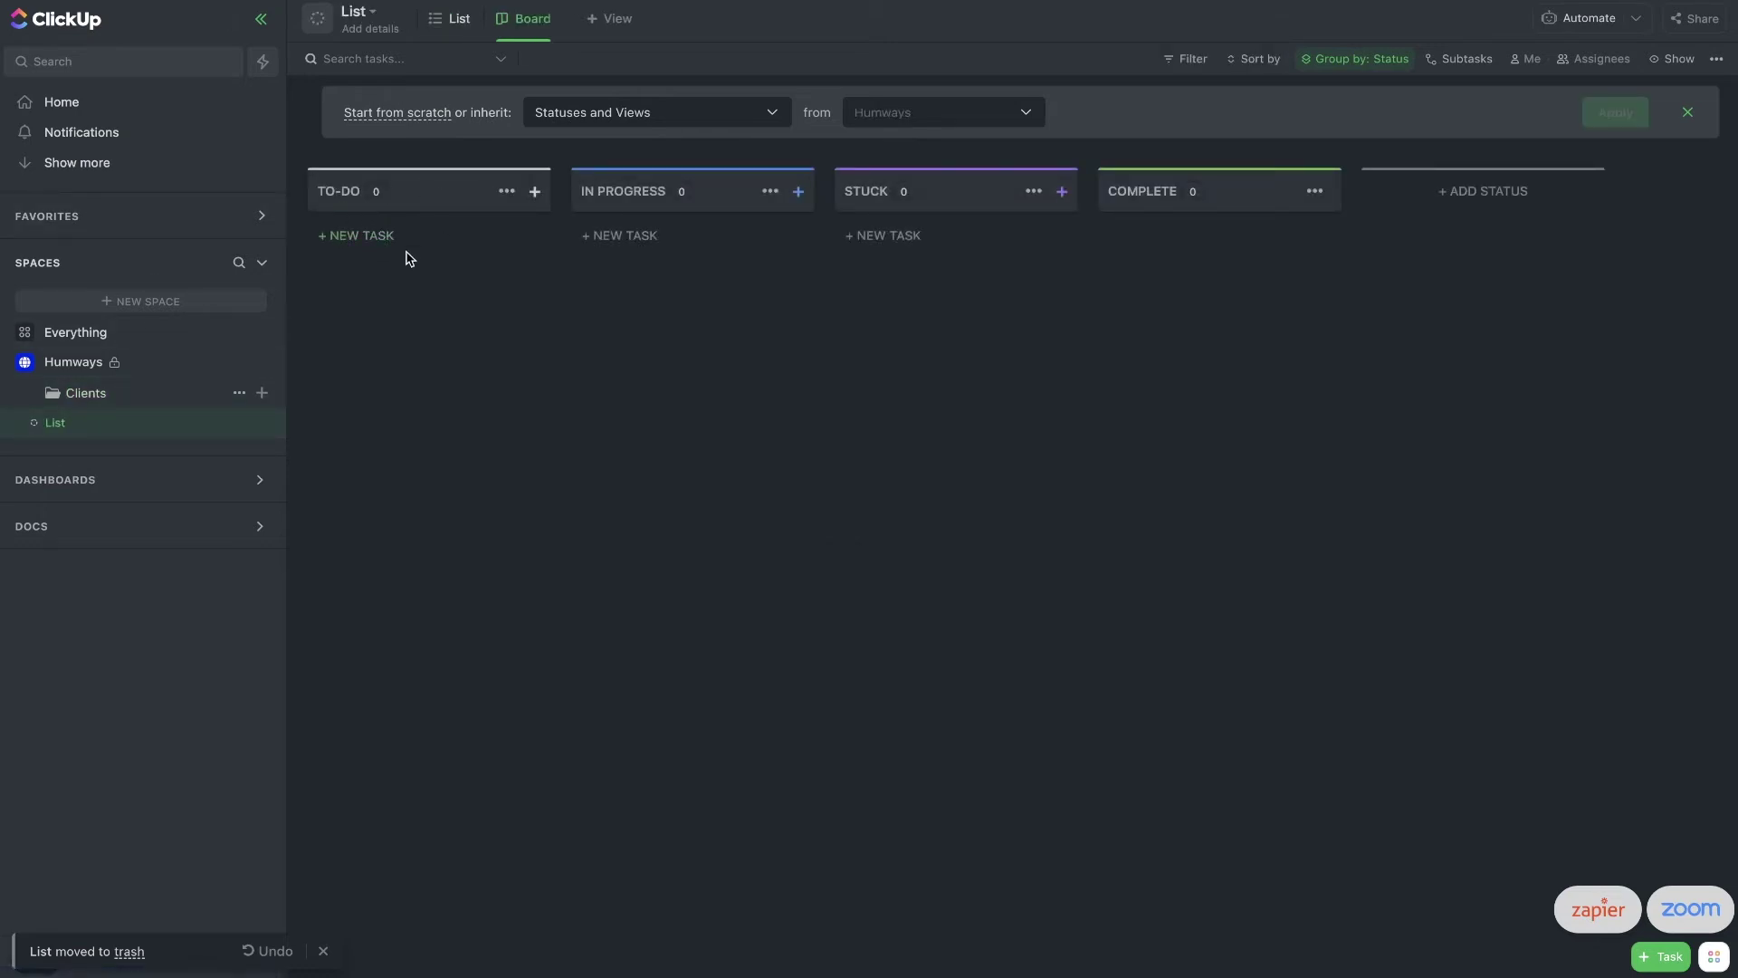
# Step: Add three TO-DO tasks: paid the invoice, signed the contract, and send the welcome email with action steps
pyautogui.click(377, 239)
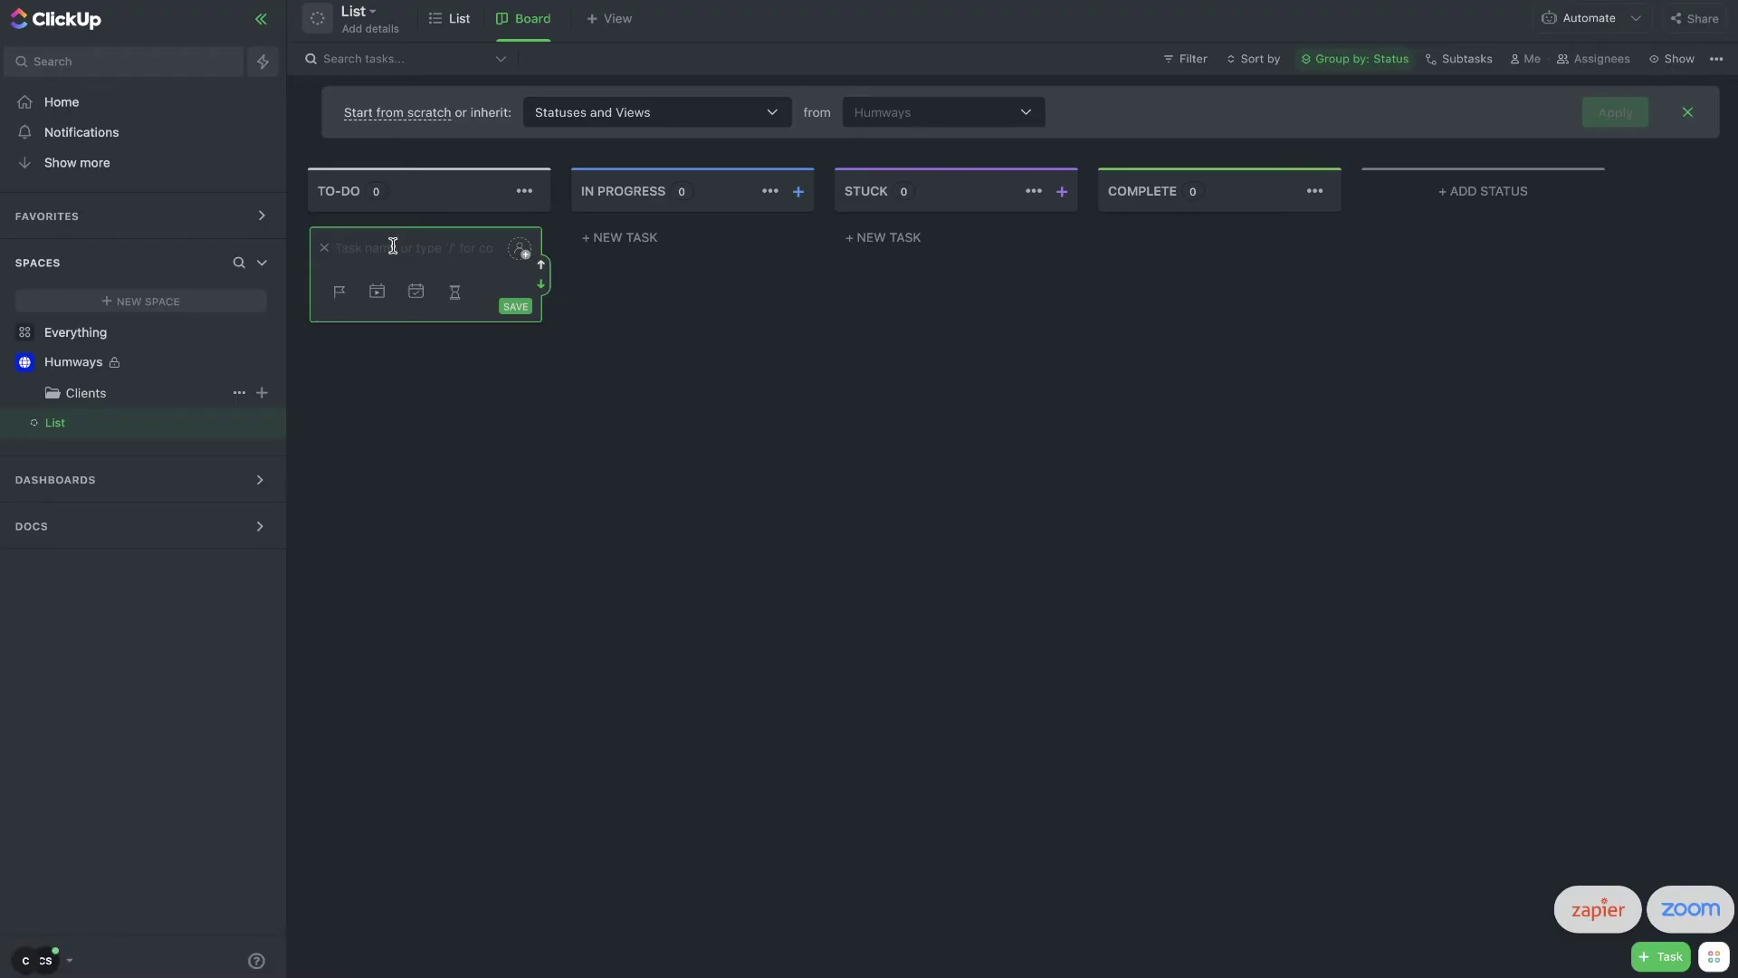
pyautogui.write('Ensure client ha')
pyautogui.press('BackSpace')
pyautogui.write('has paid the invoice.')
pyautogui.press('Return')
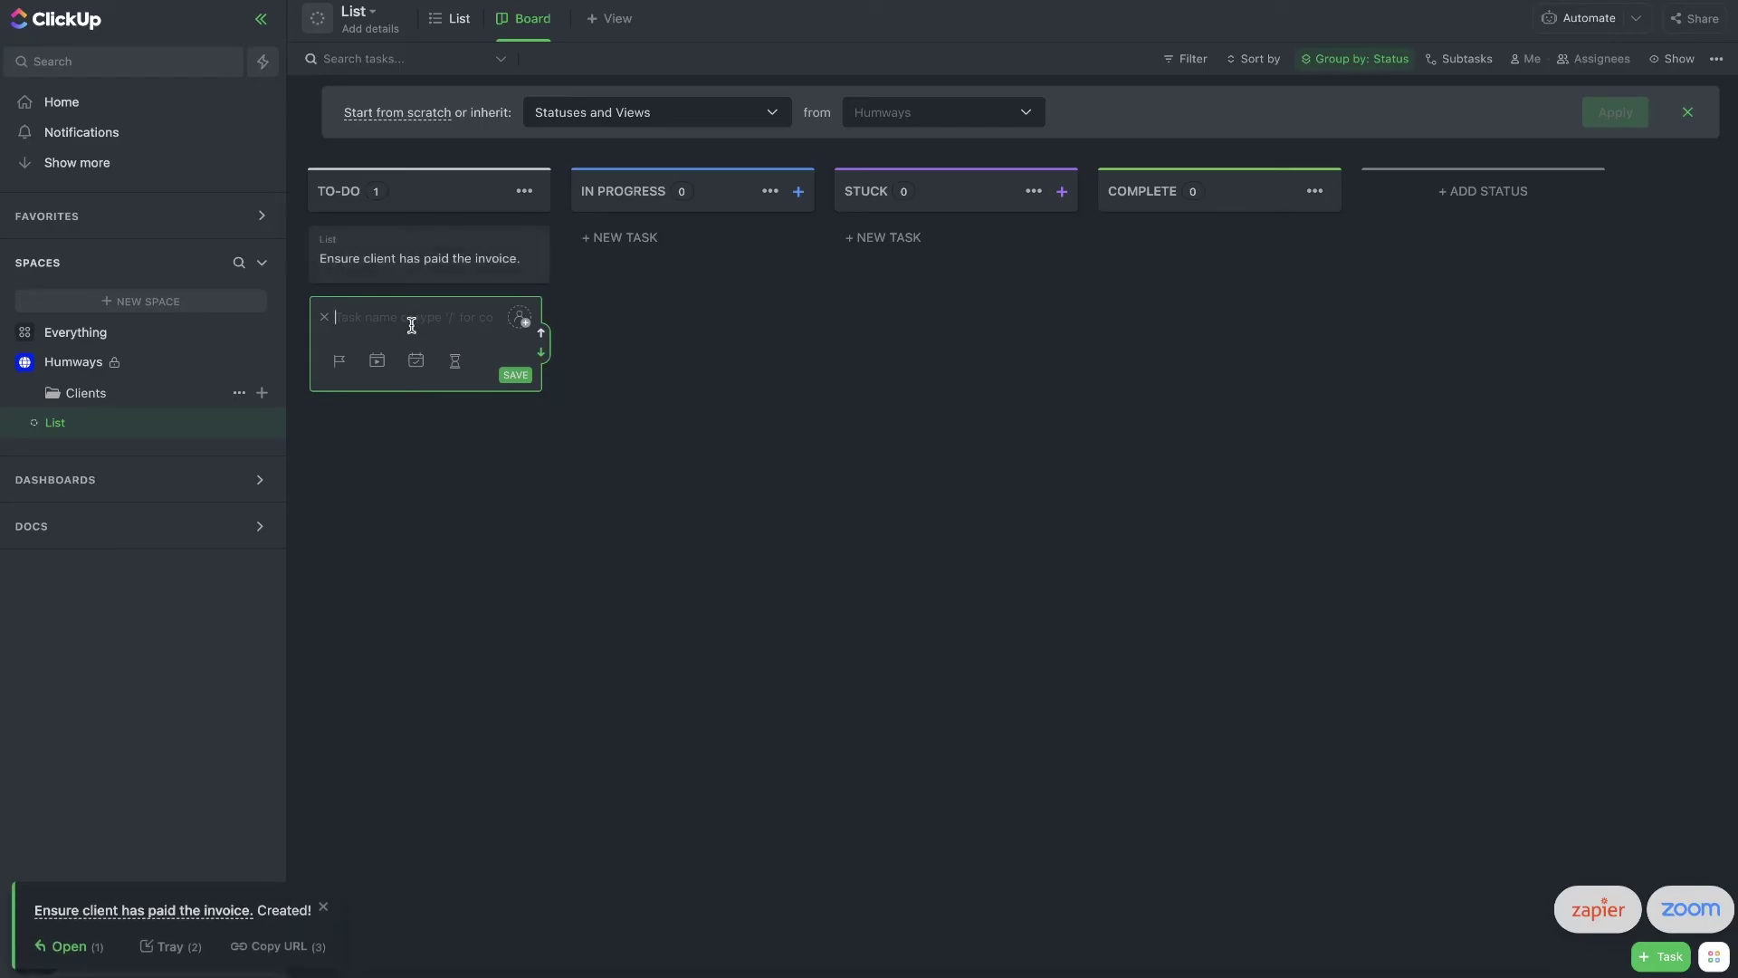
pyautogui.moveTo(385, 301)
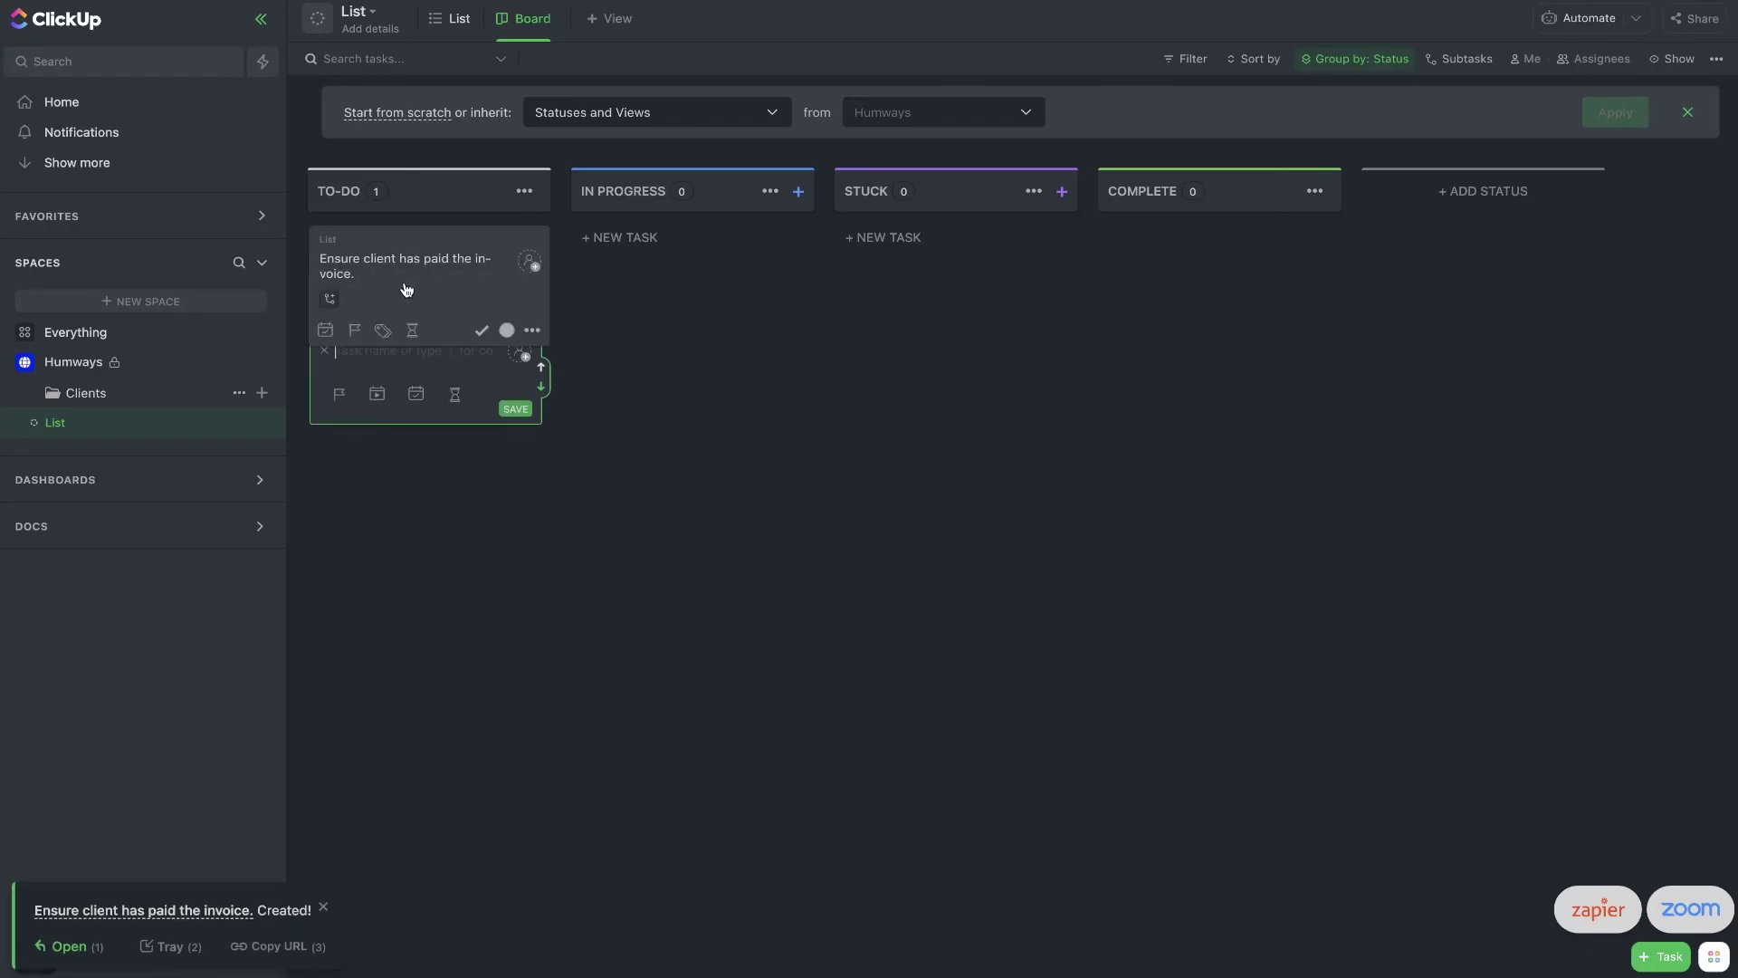
pyautogui.write('Ensure Client has sign')
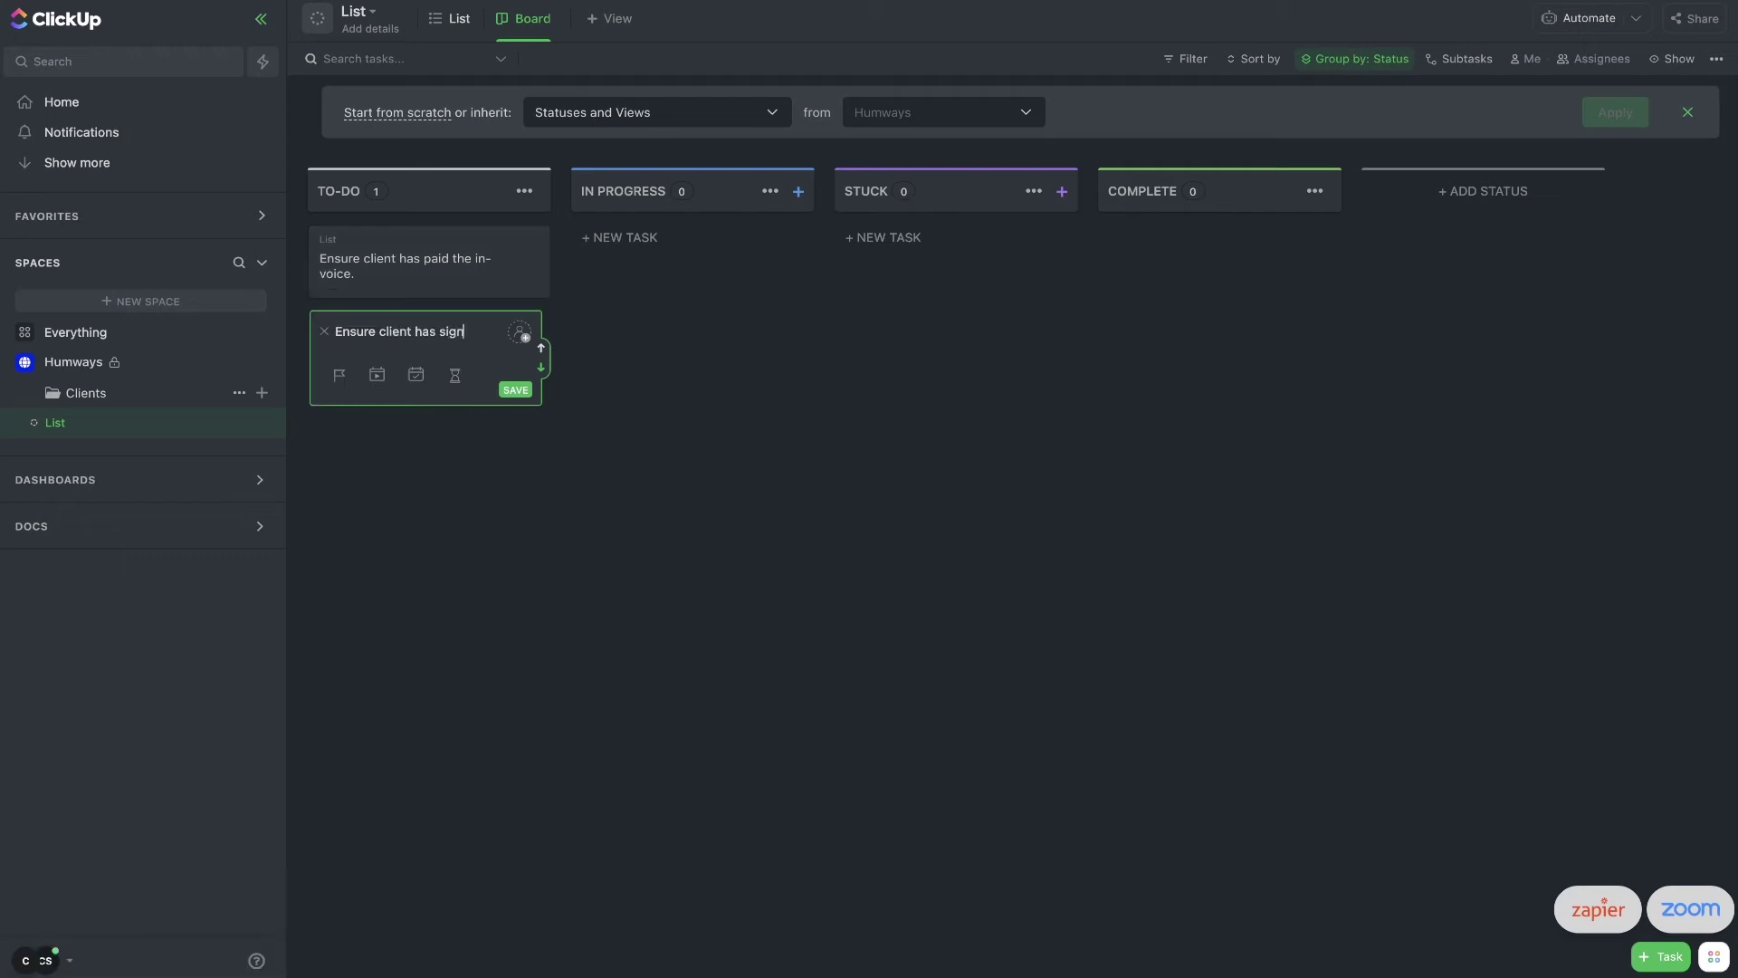
pyautogui.write('ed the contarct.')
pyautogui.press('Return')
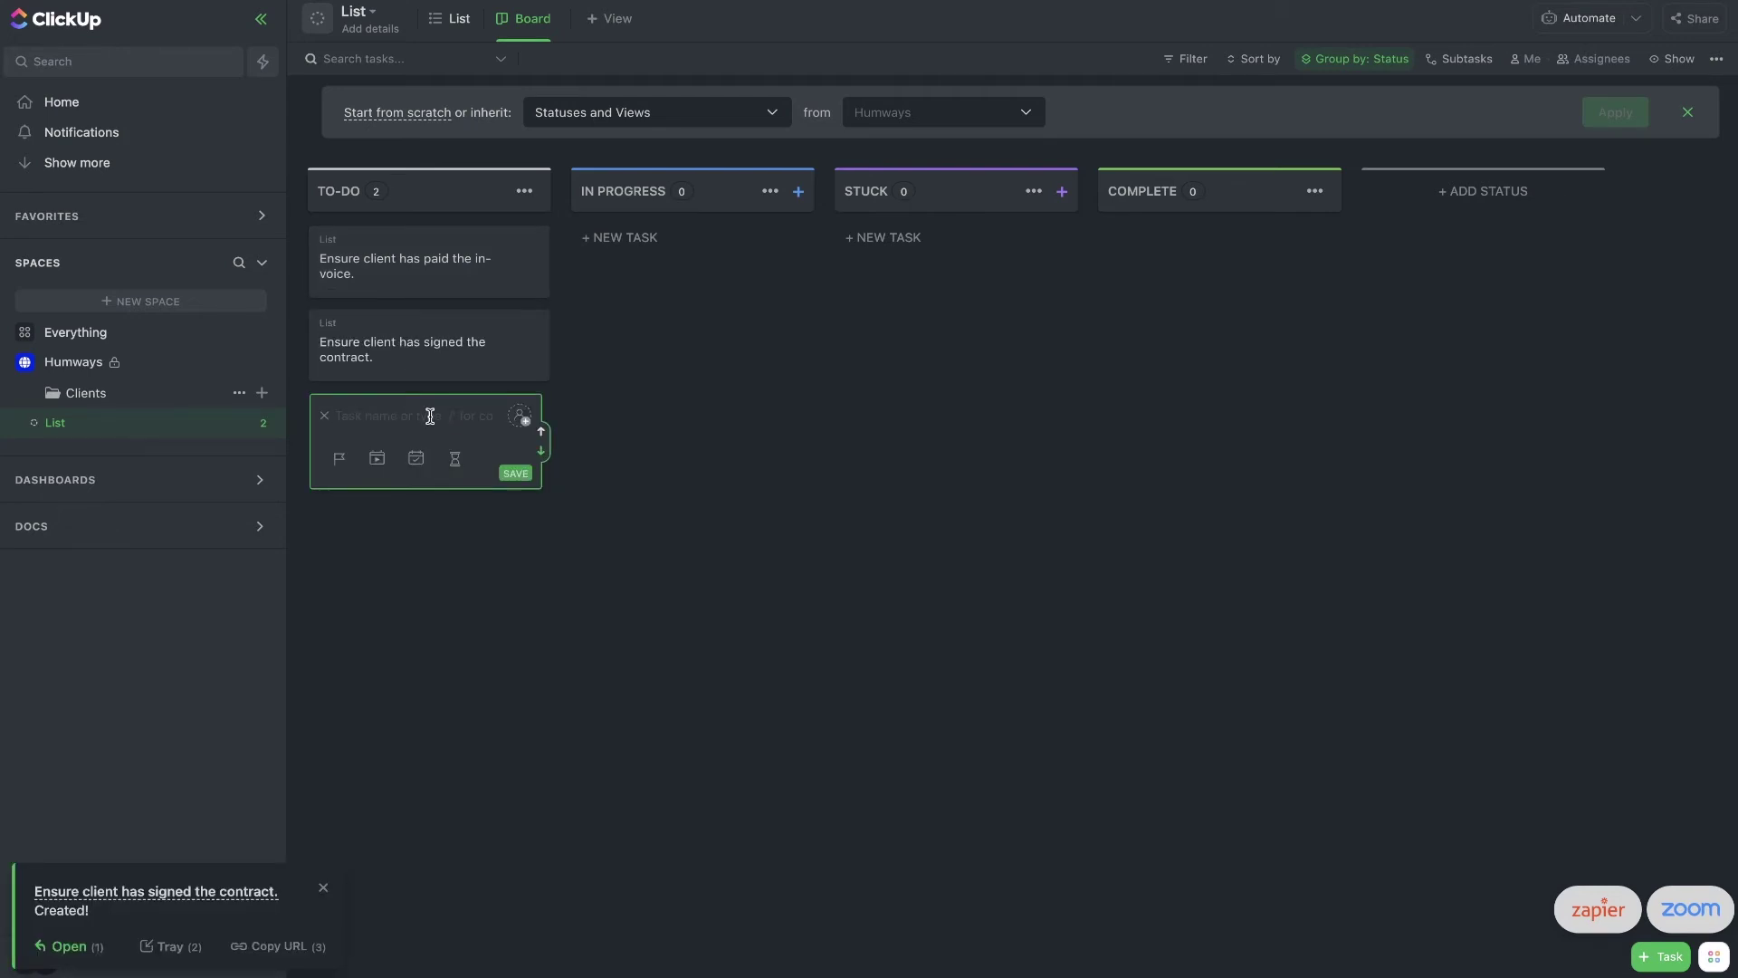
pyautogui.write('Send the welcome email with action steps for client.')
pyautogui.press('Return')
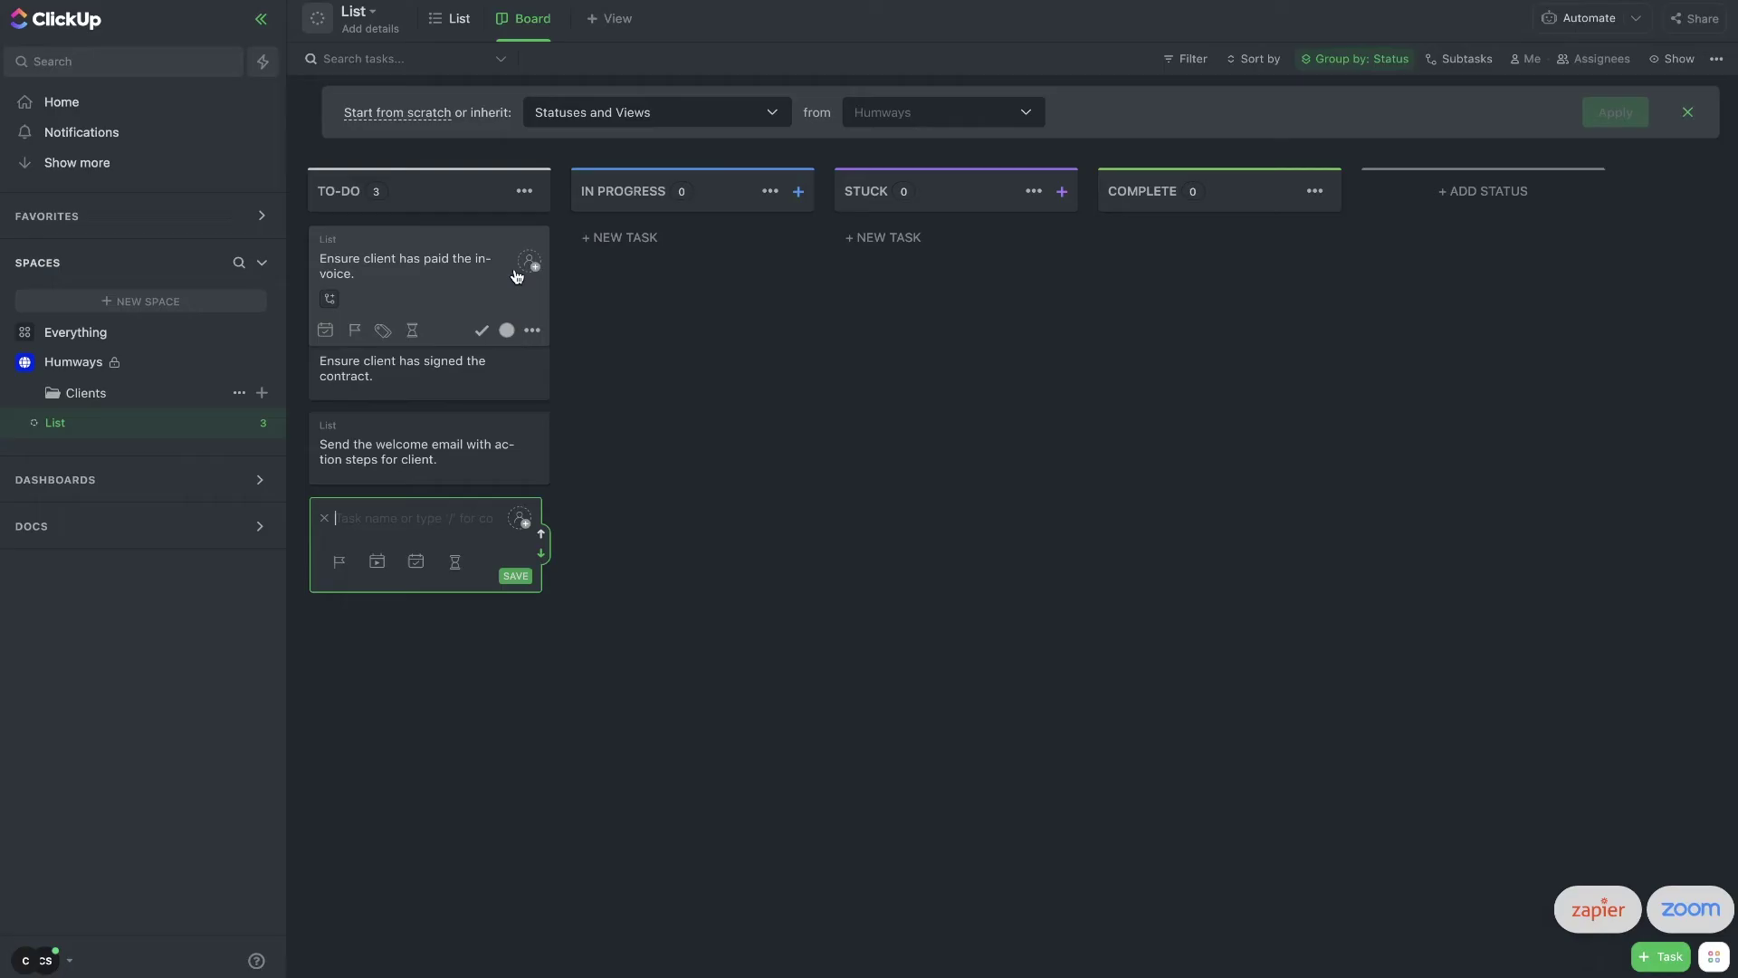
# Step: Make the paid-invoice task block the welcome-email task
pyautogui.click(531, 334)
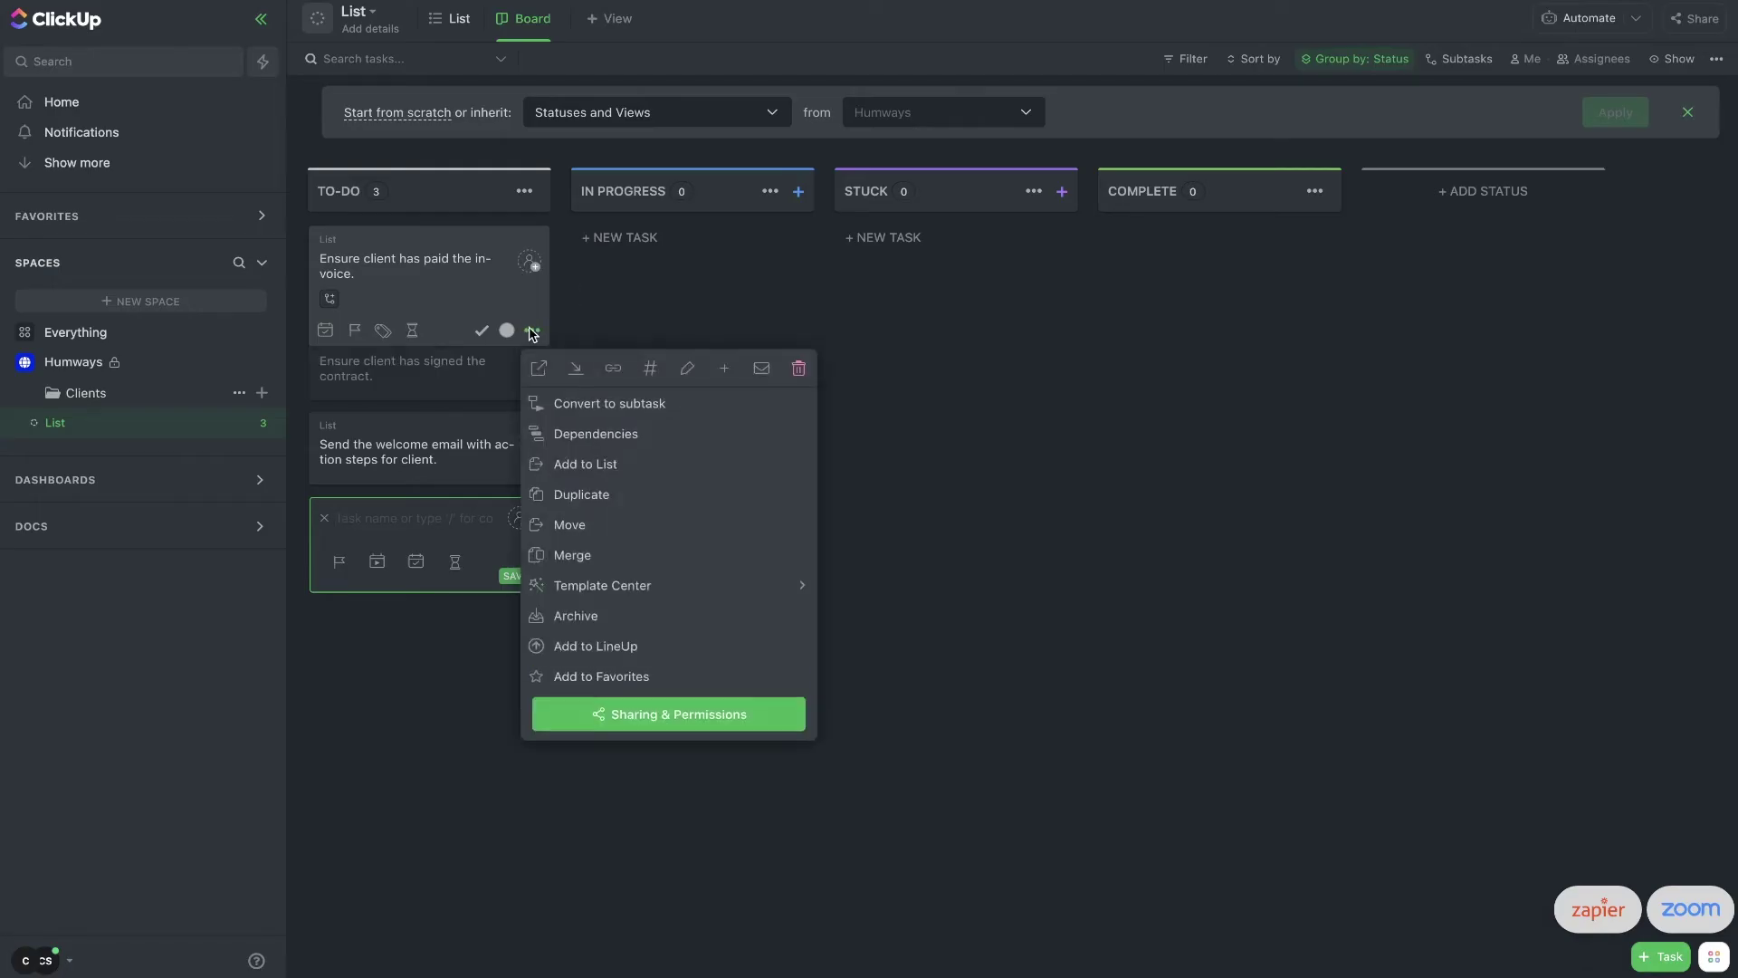
pyautogui.click(572, 436)
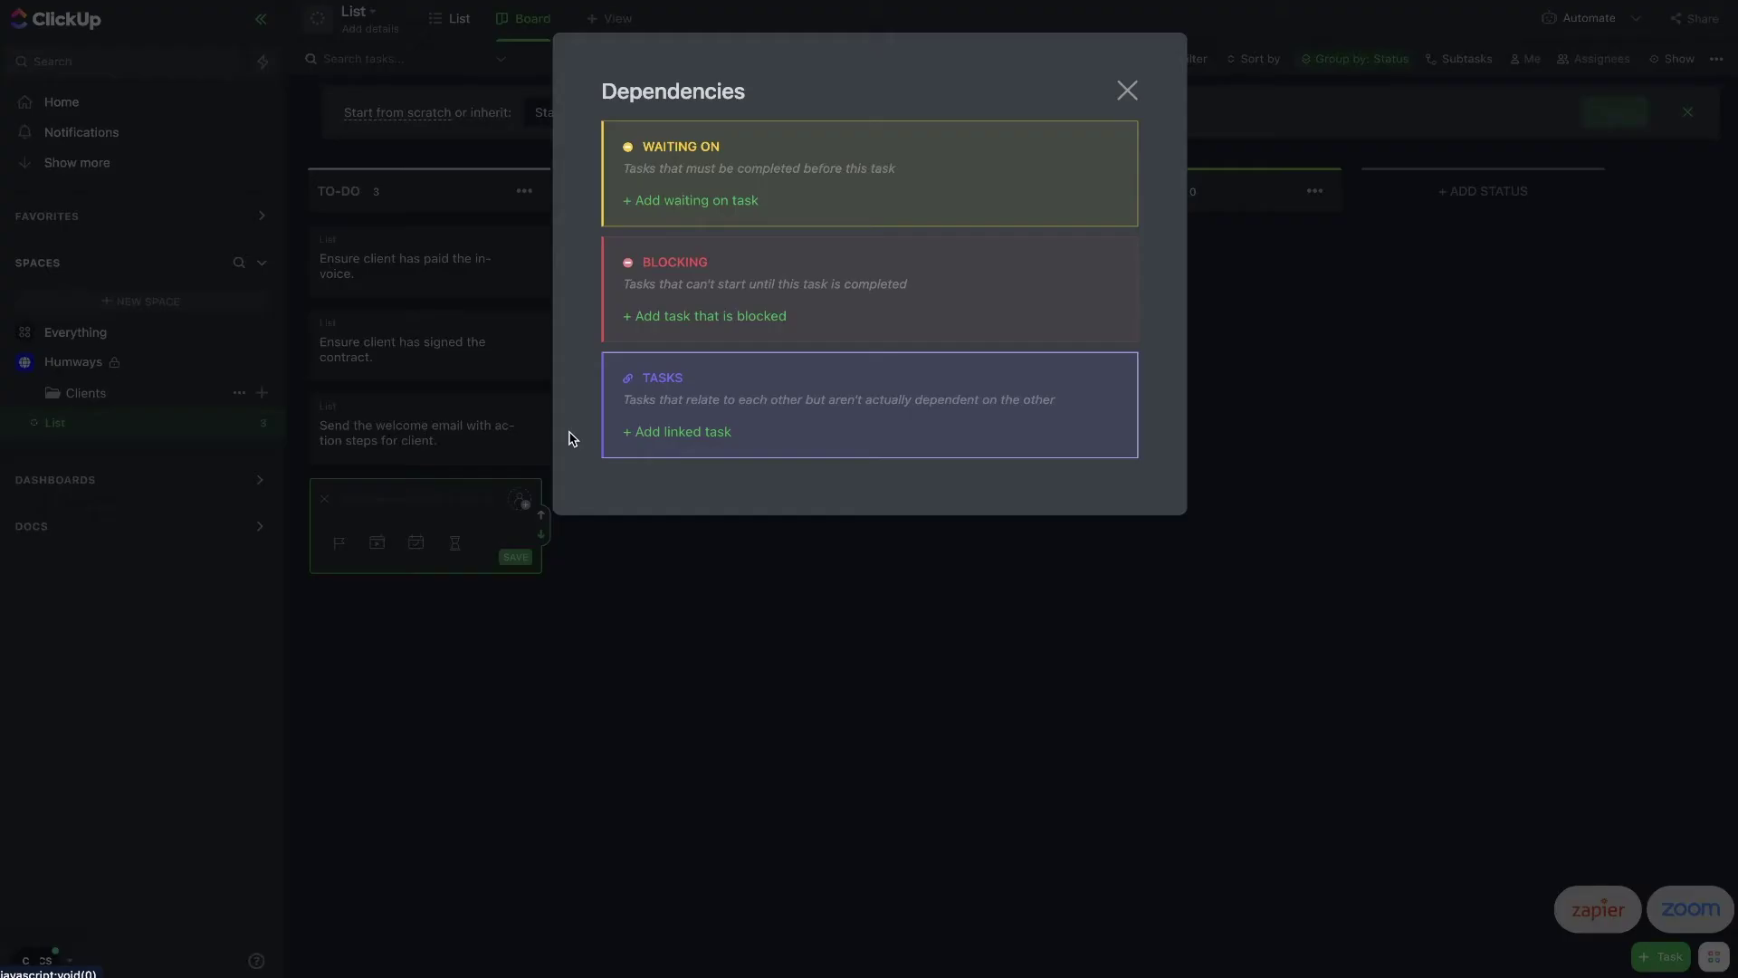
pyautogui.click(677, 317)
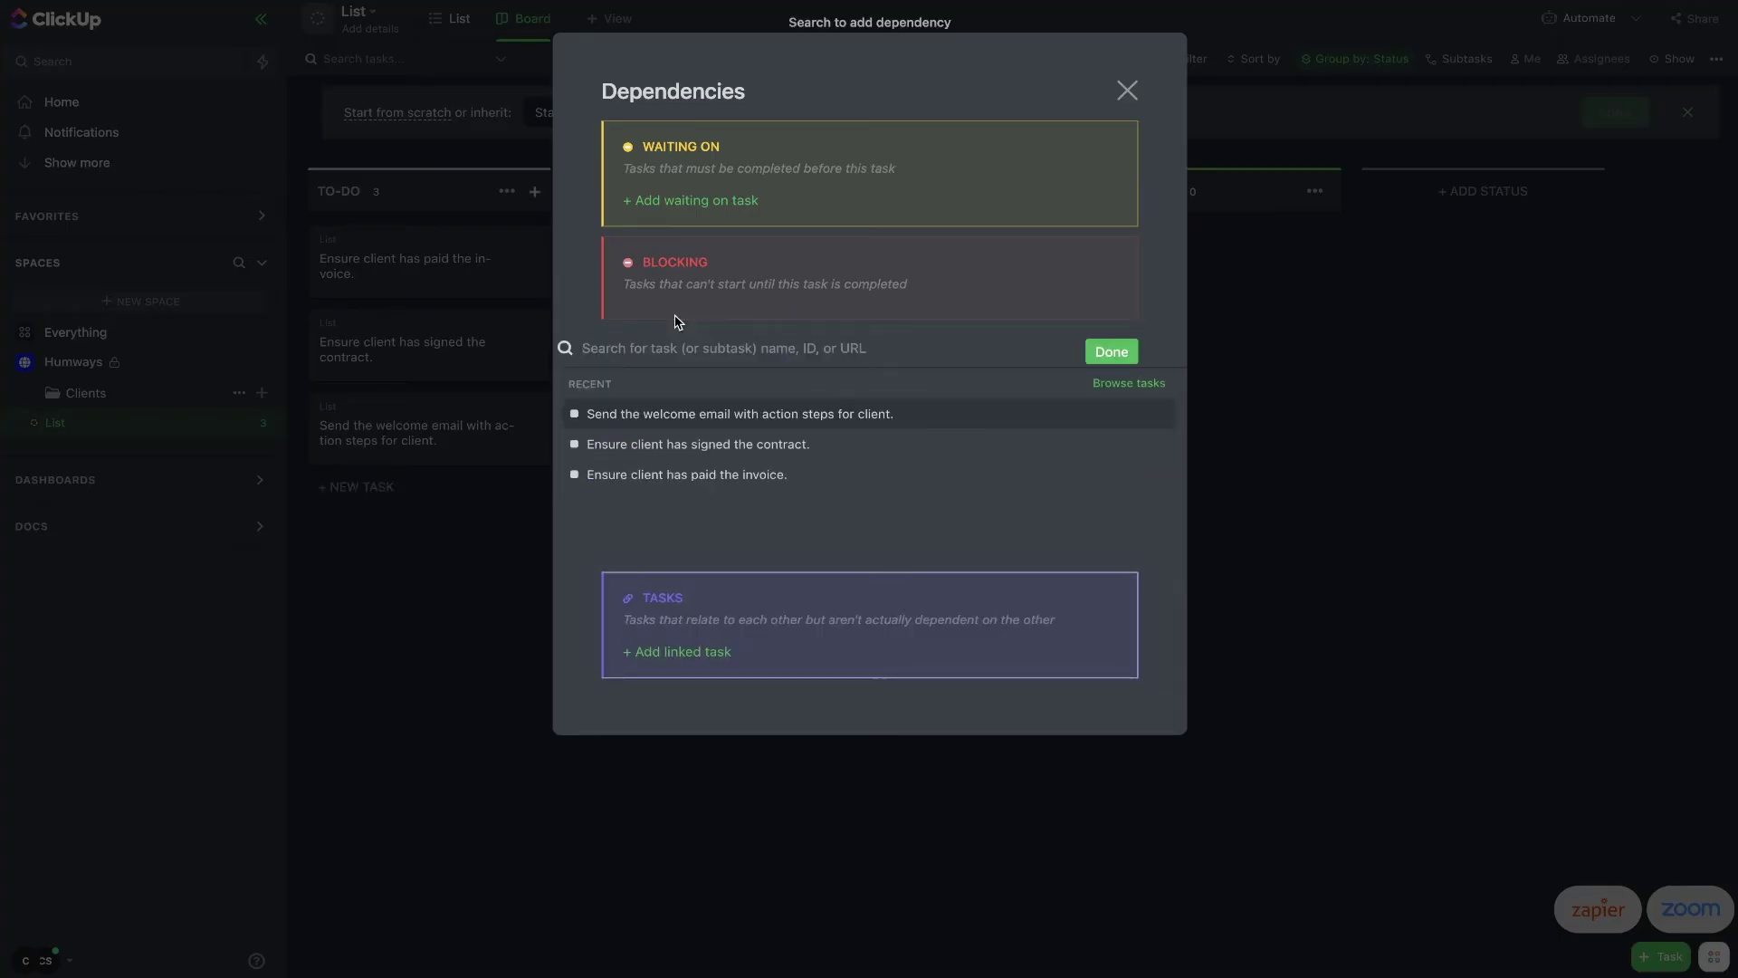
pyautogui.click(713, 428)
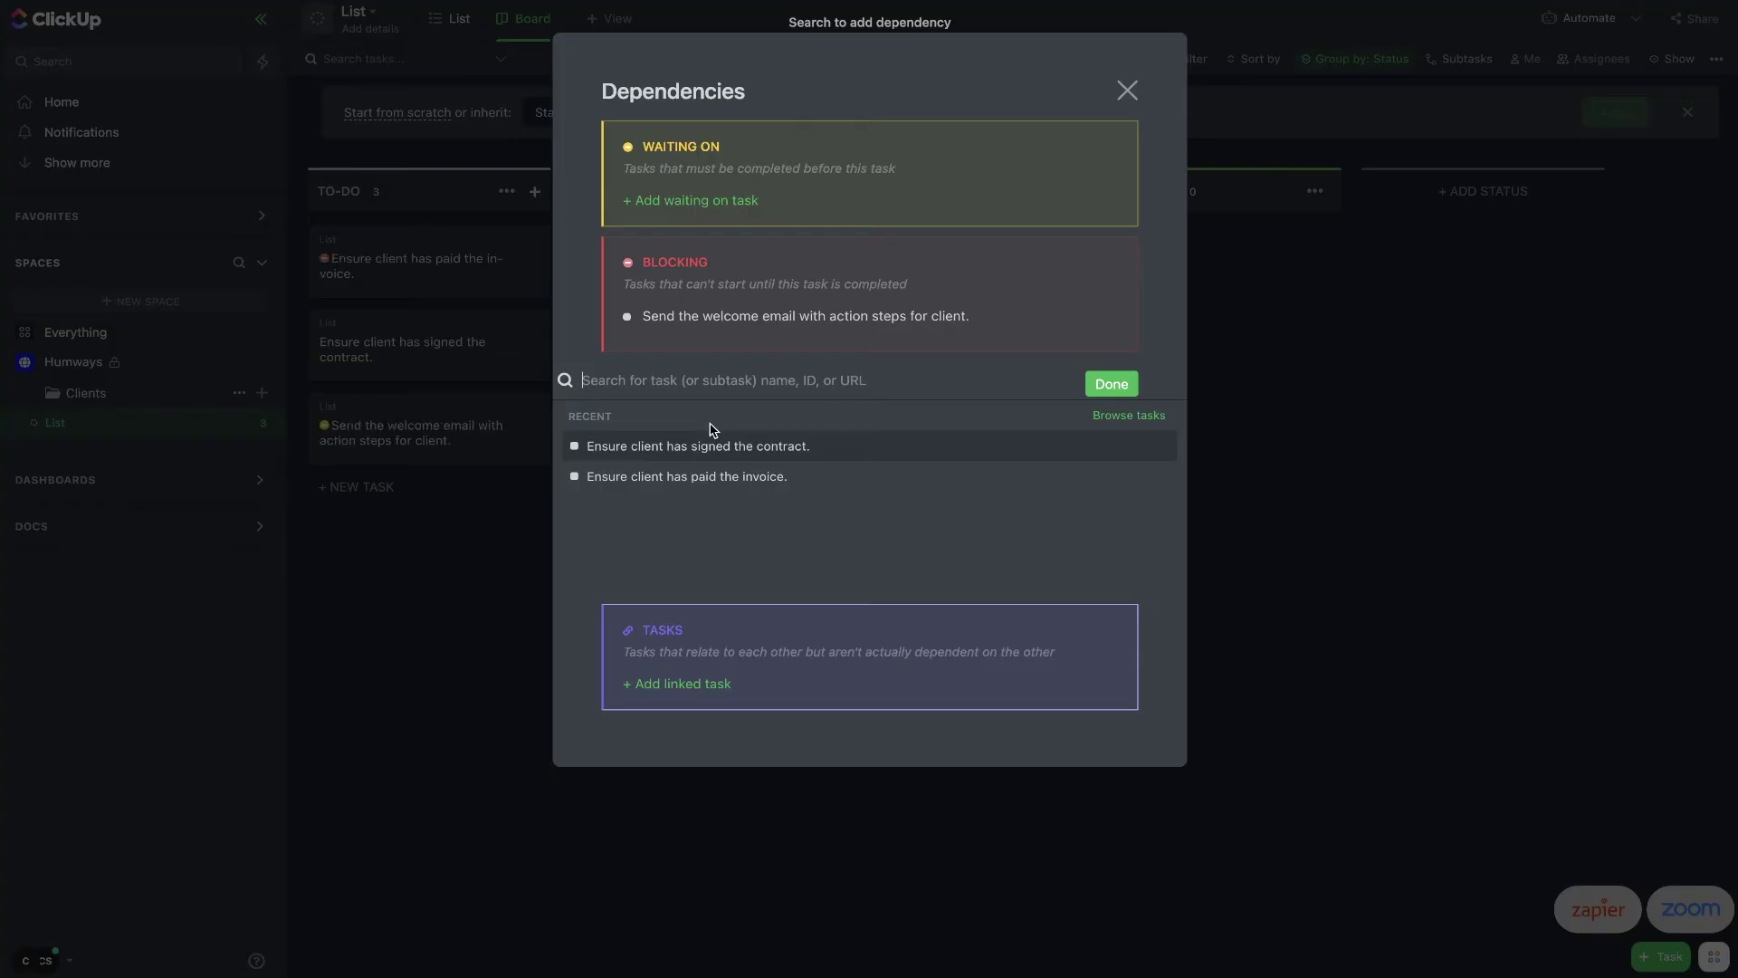
pyautogui.click(1114, 388)
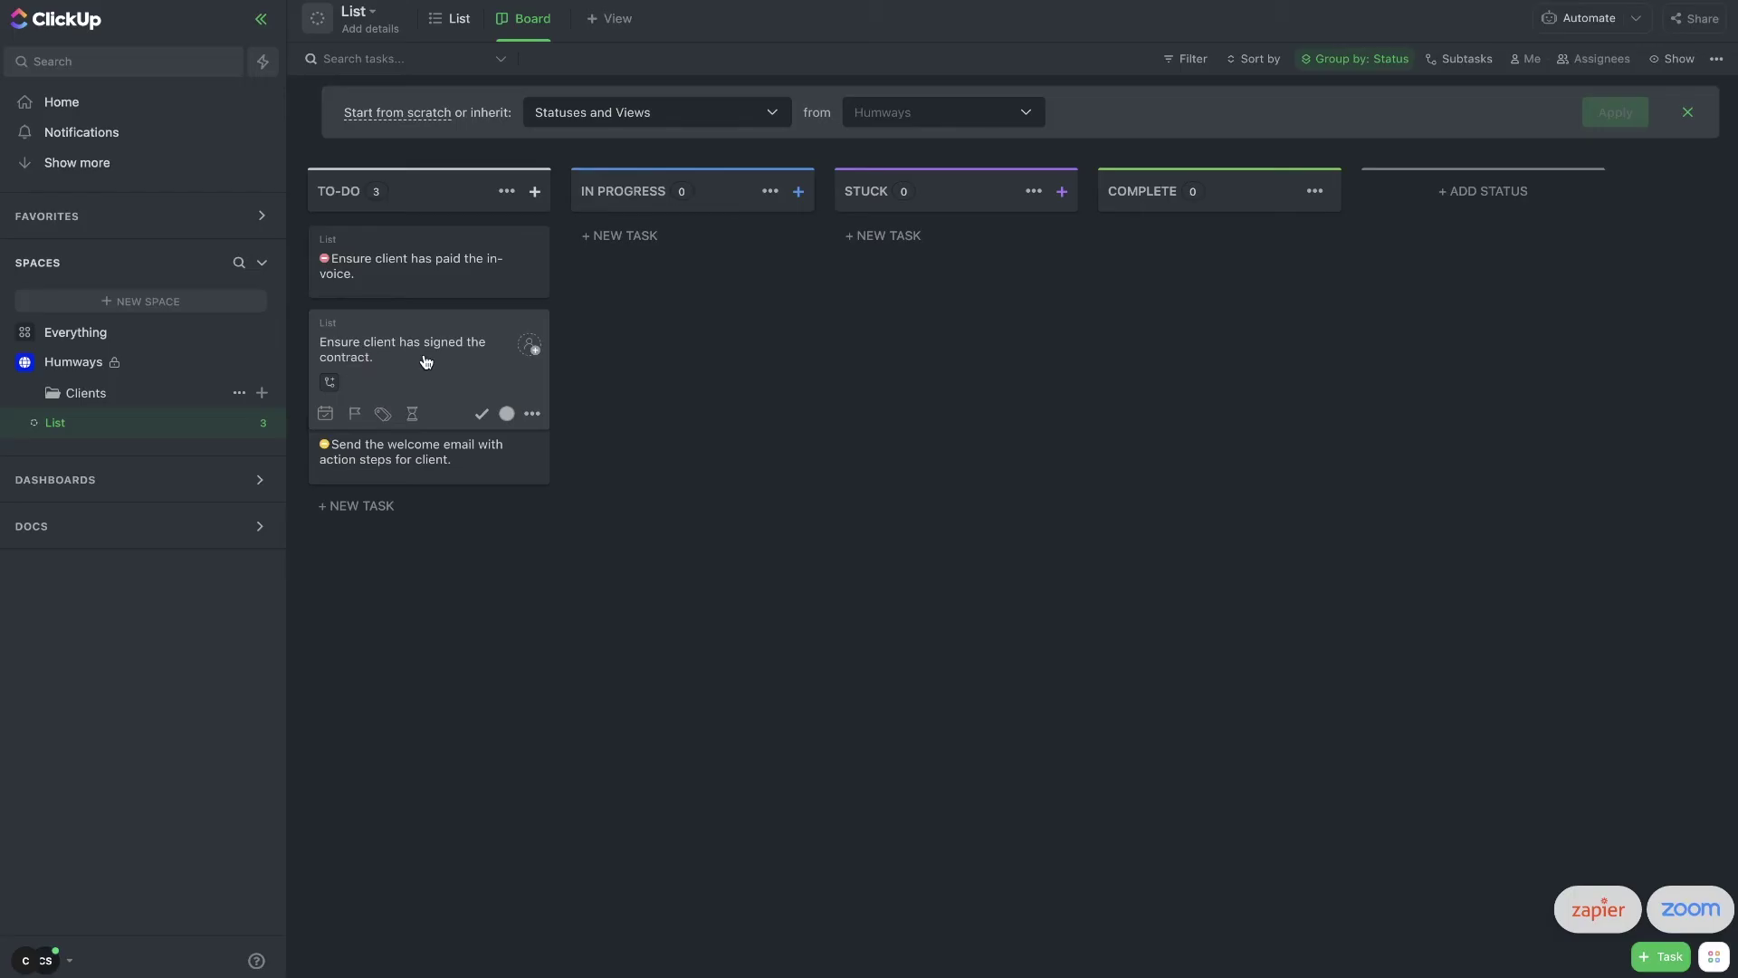
# Step: Make the signed-contract task also block the welcome-email task
pyautogui.click(533, 415)
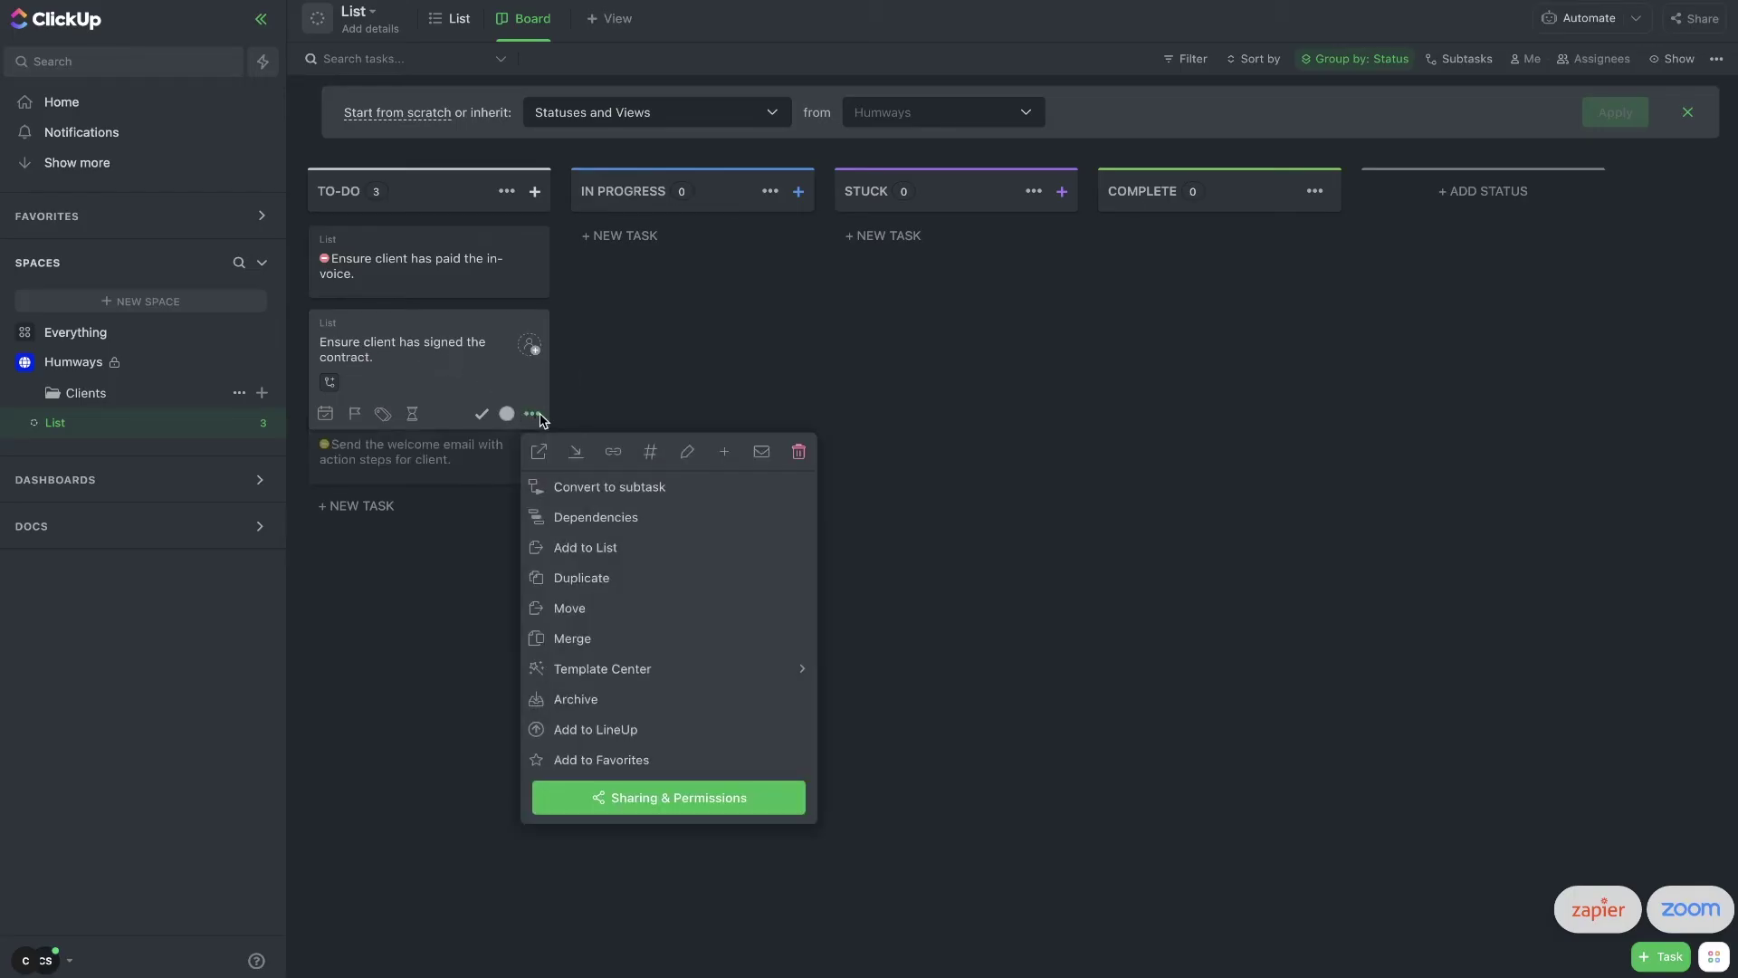
pyautogui.click(594, 517)
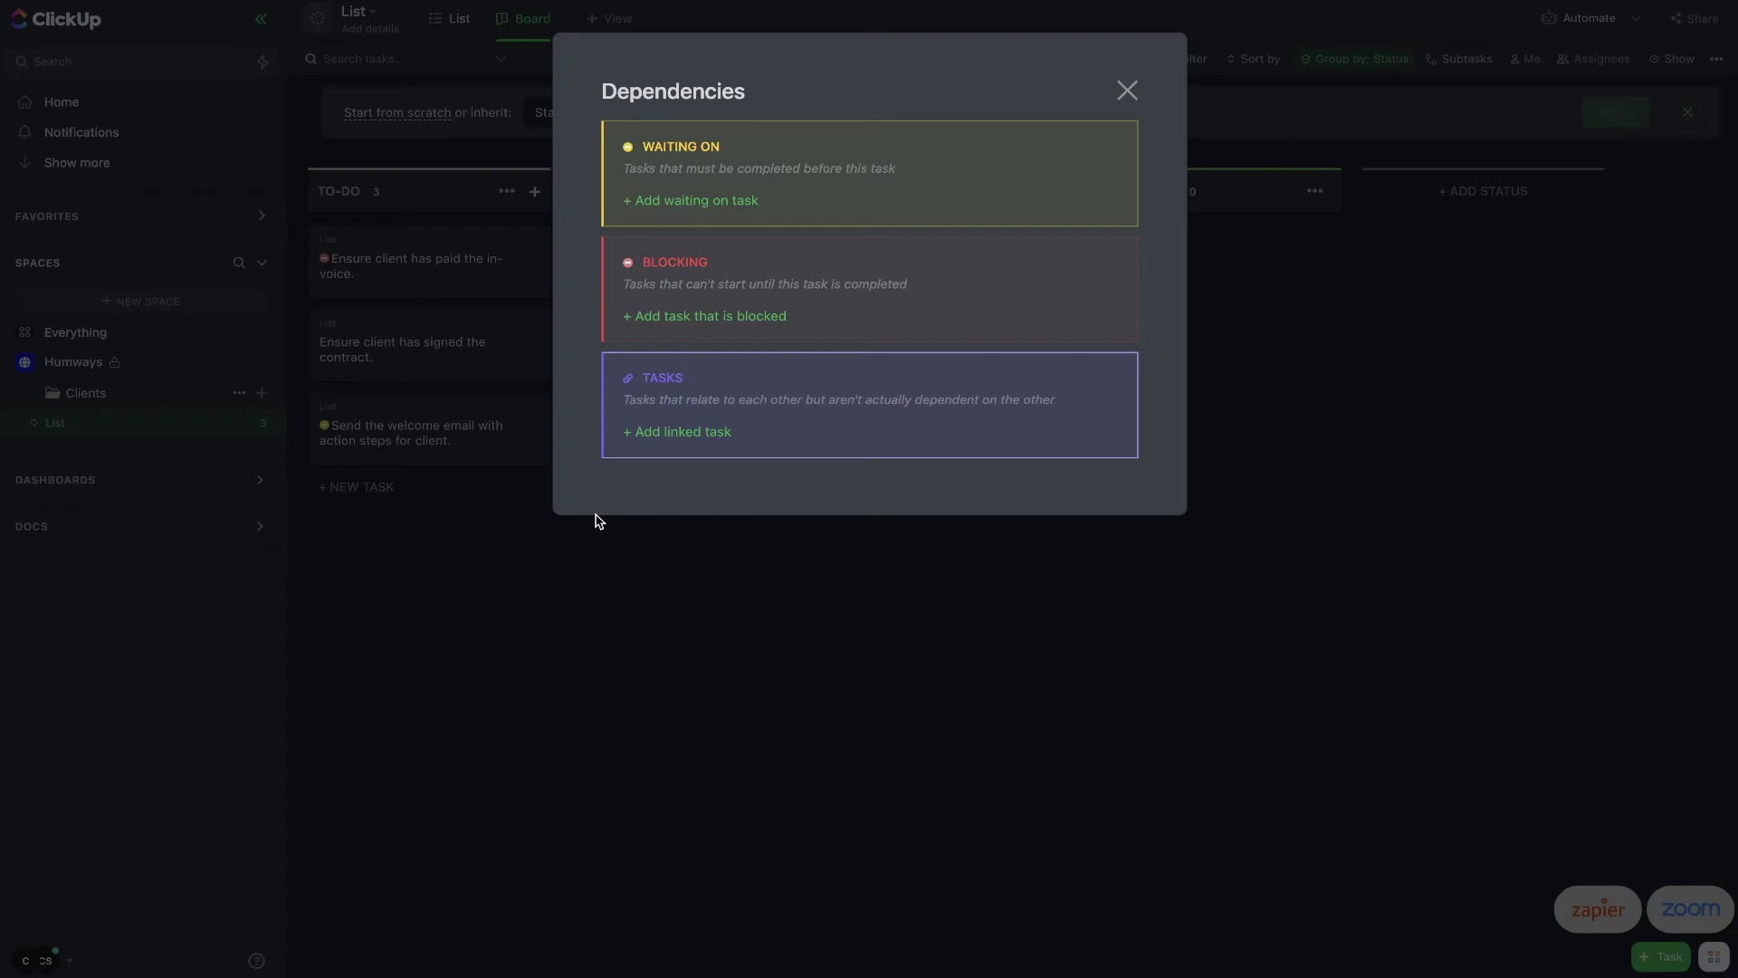
pyautogui.click(711, 325)
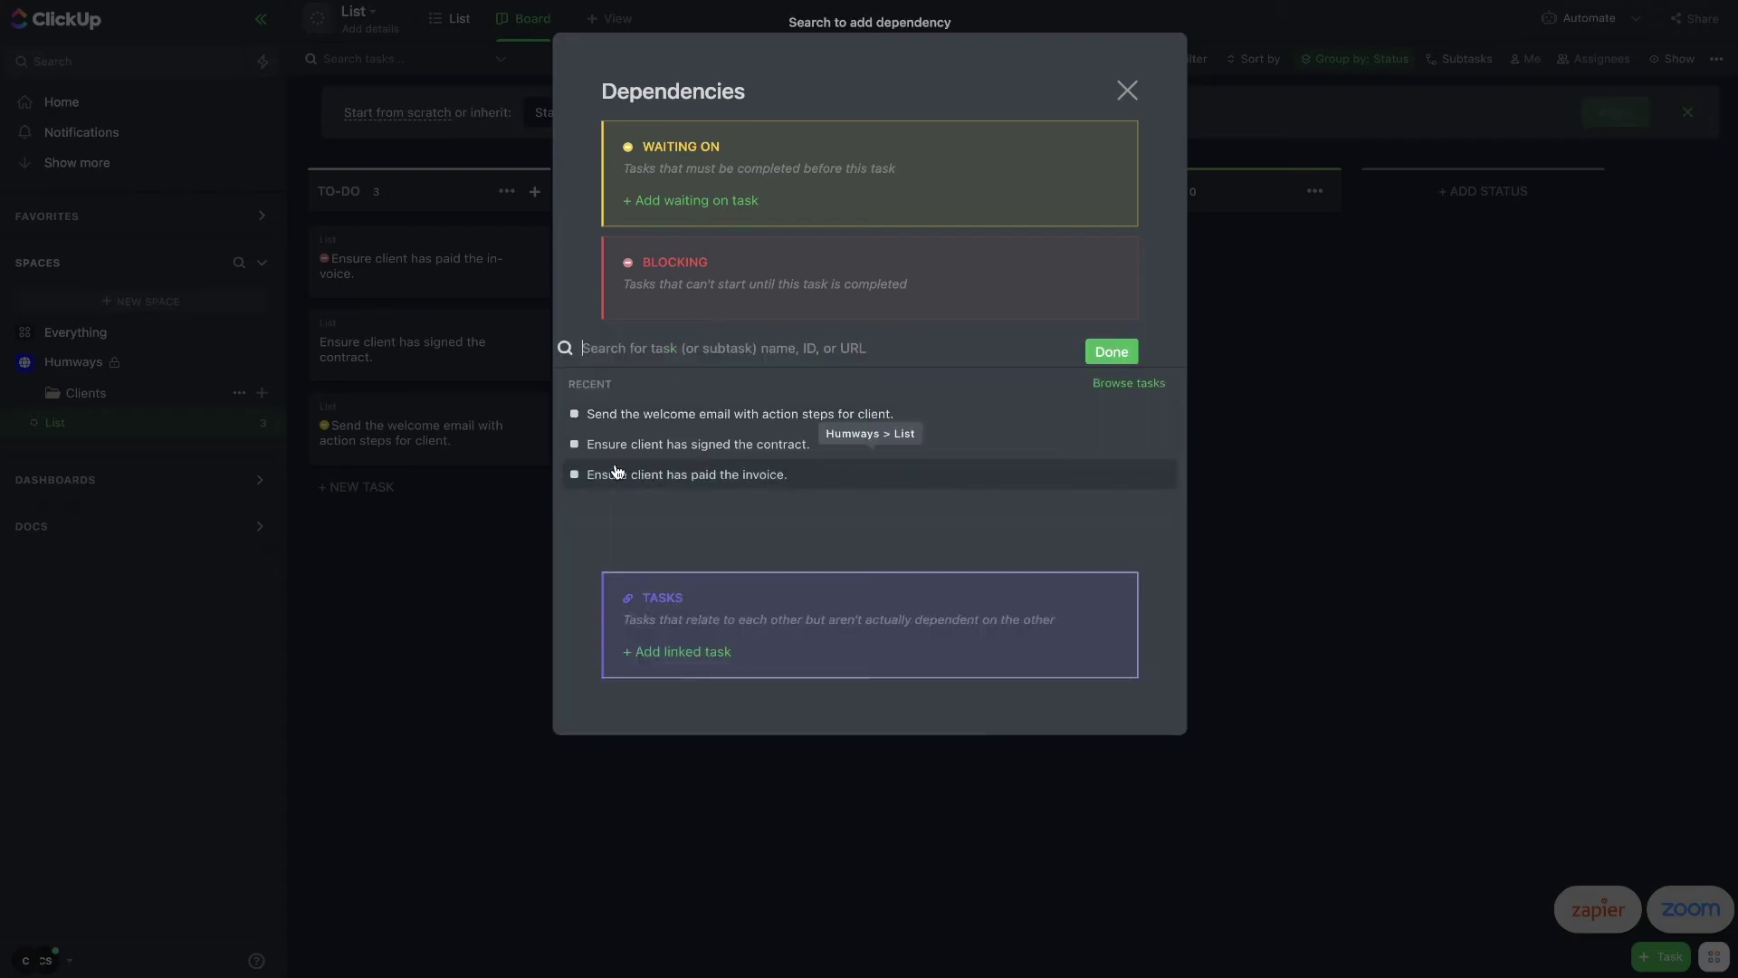
pyautogui.click(722, 474)
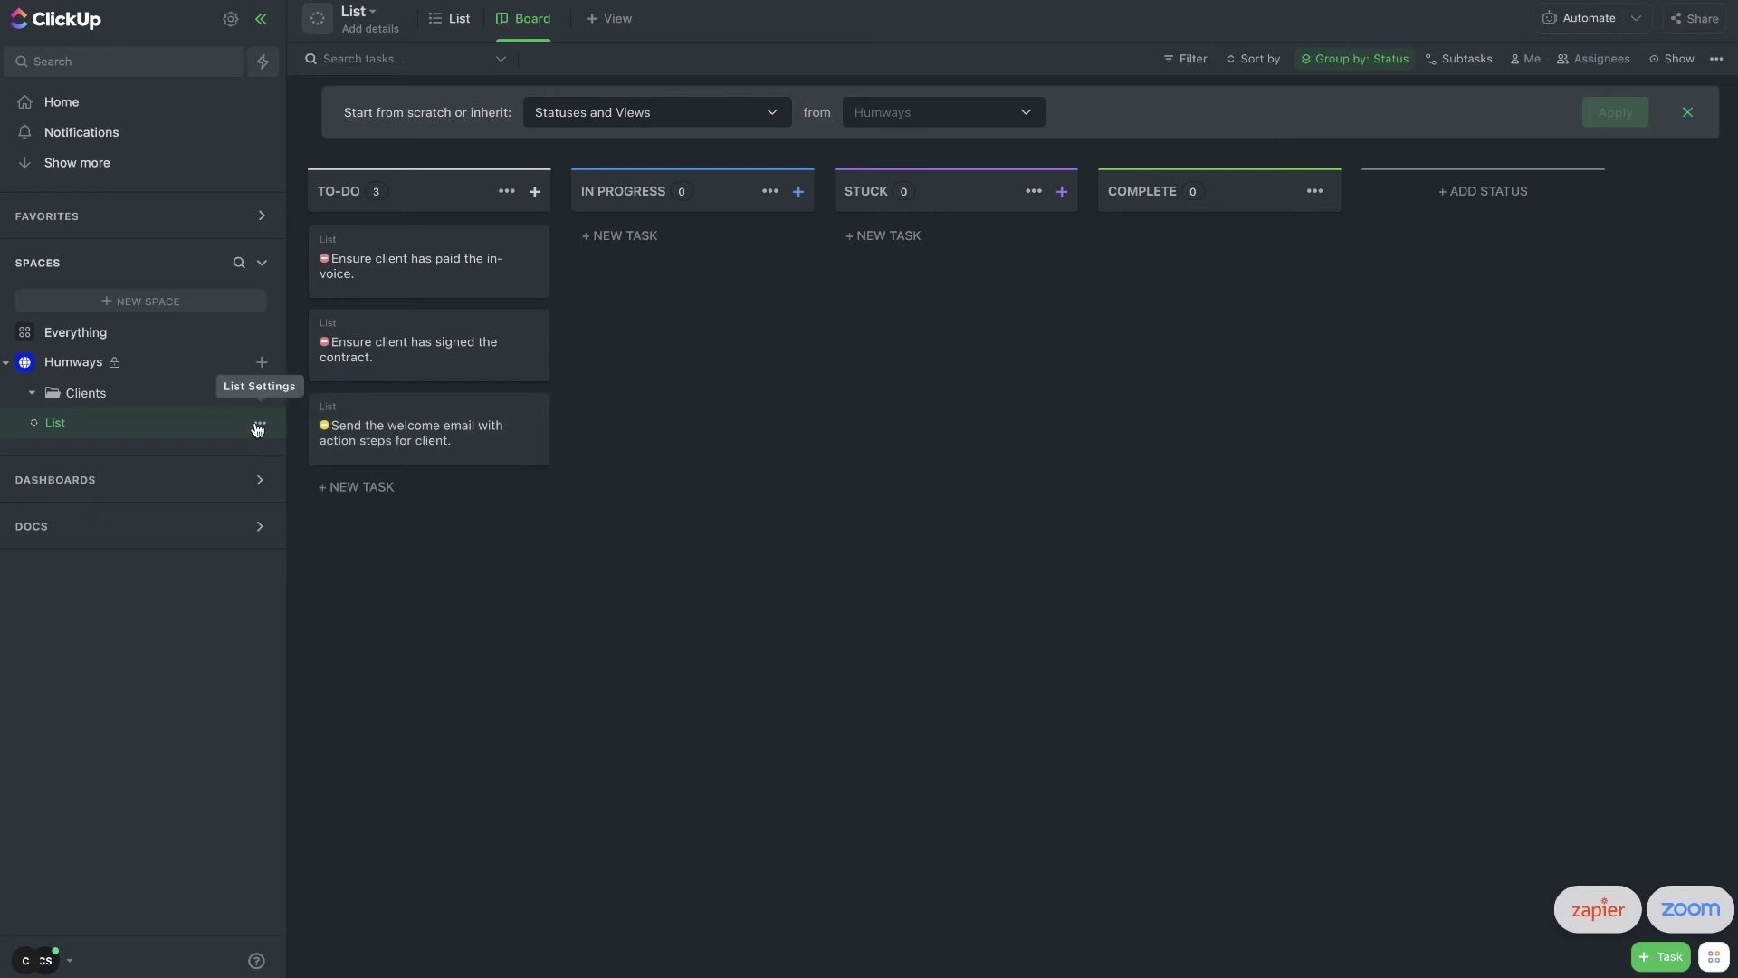
pyautogui.click(259, 424)
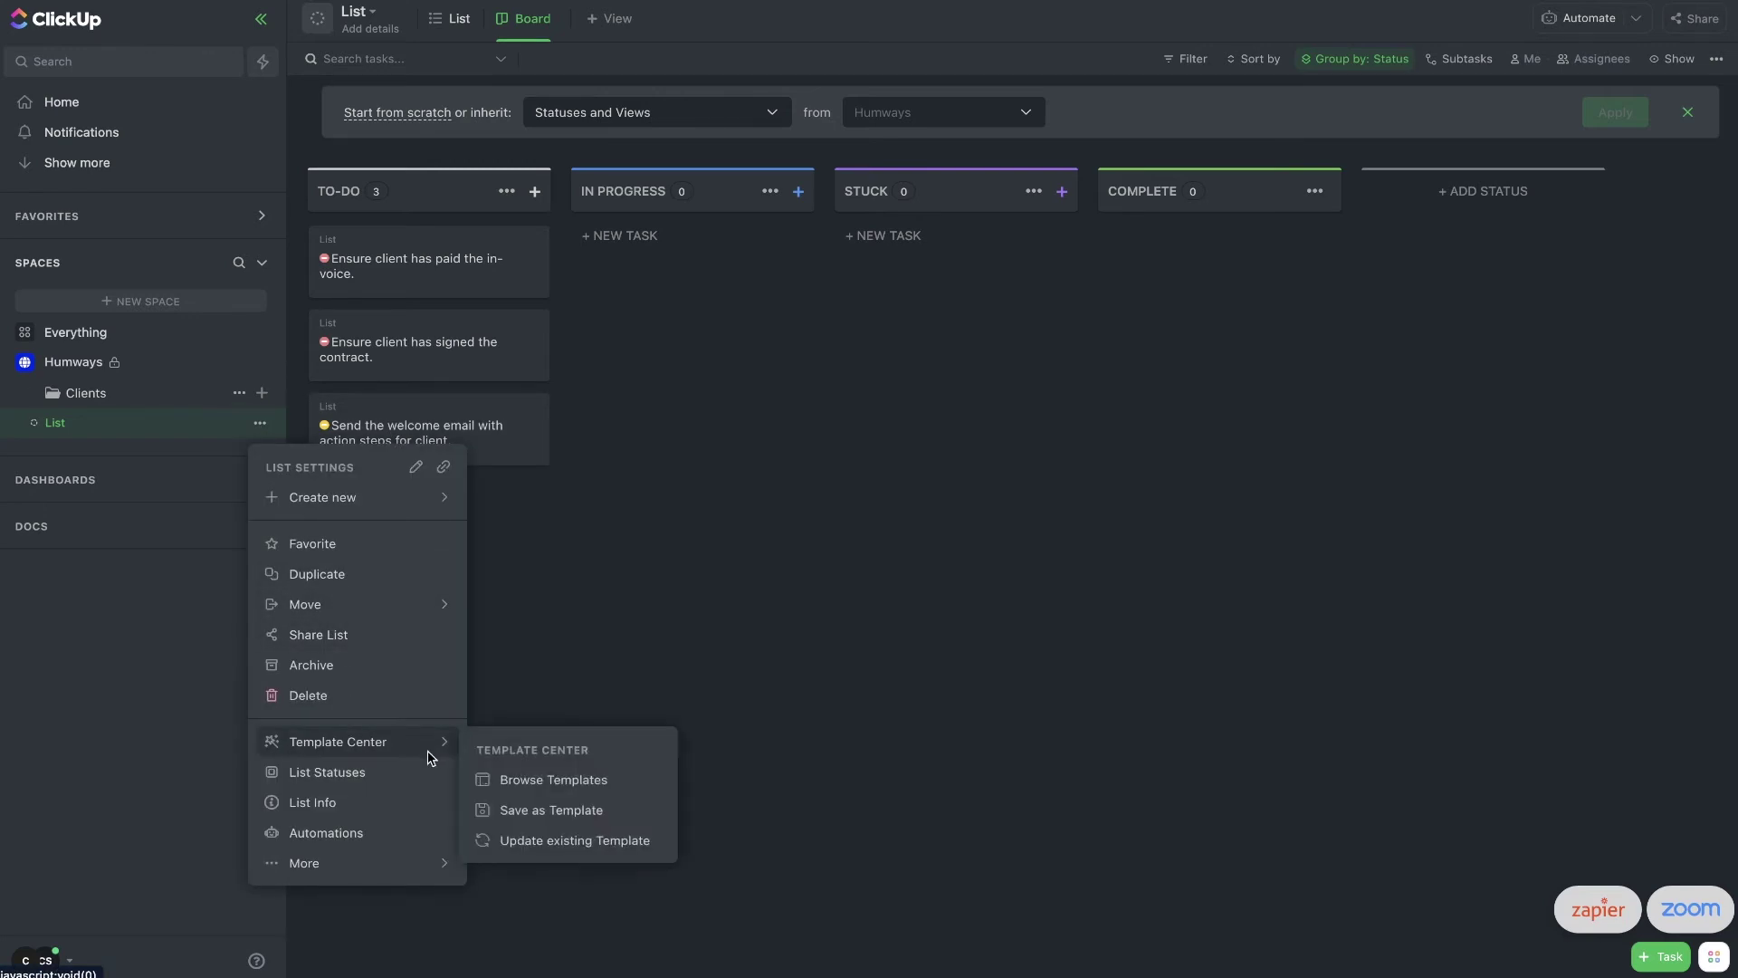
# Step: Save the List through Template Center as template 'Default New Client (Onboarding)'
pyautogui.moveTo(427, 757)
pyautogui.click(519, 812)
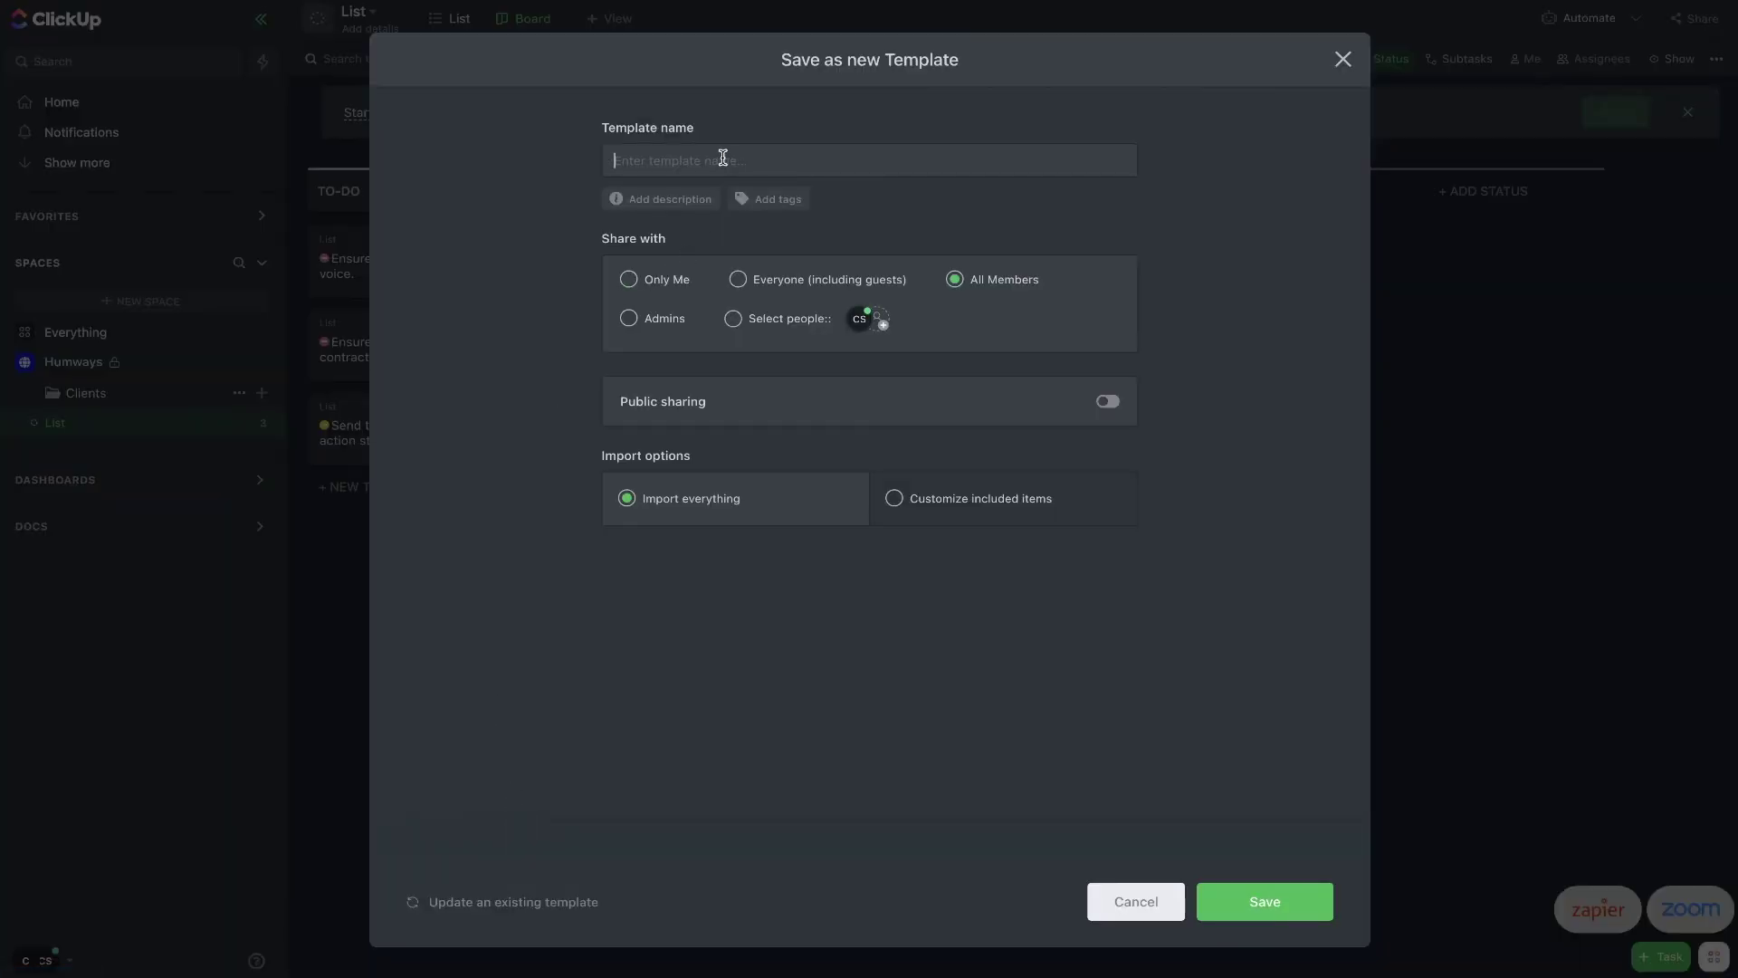
pyautogui.write('Default New Client (Onboarding')
pyautogui.click(1313, 917)
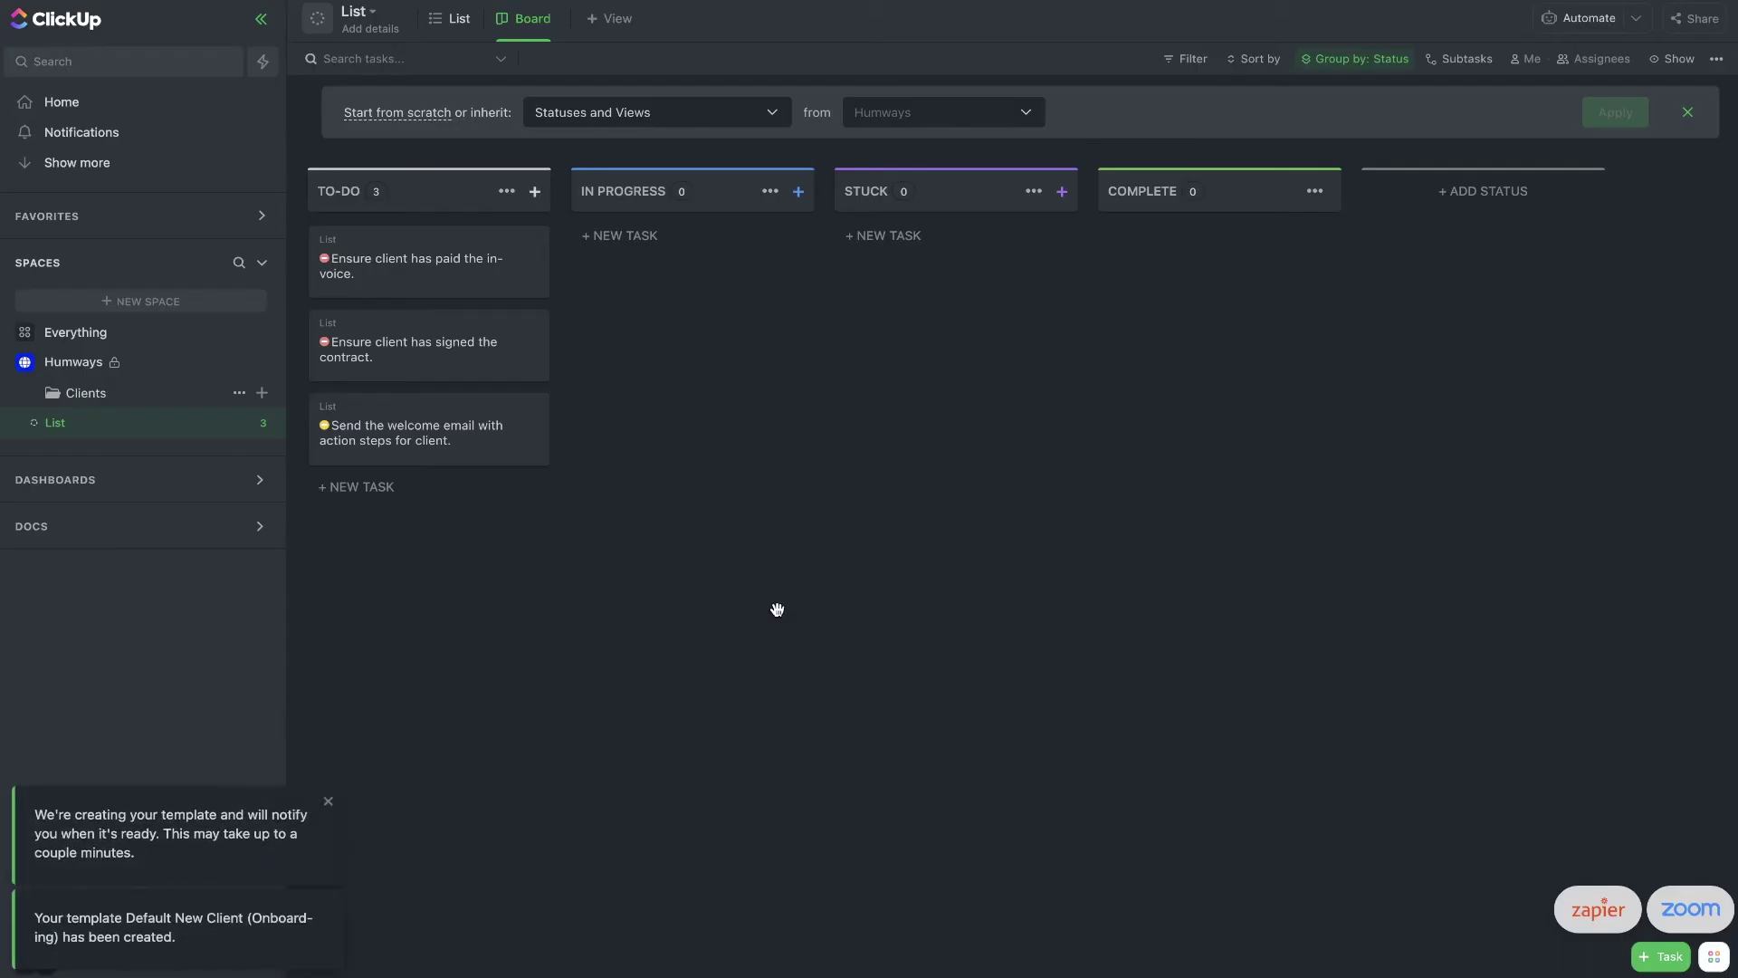
# Step: Create a new list named Hello inside the Clients folder
pyautogui.click(264, 395)
pyautogui.click(306, 433)
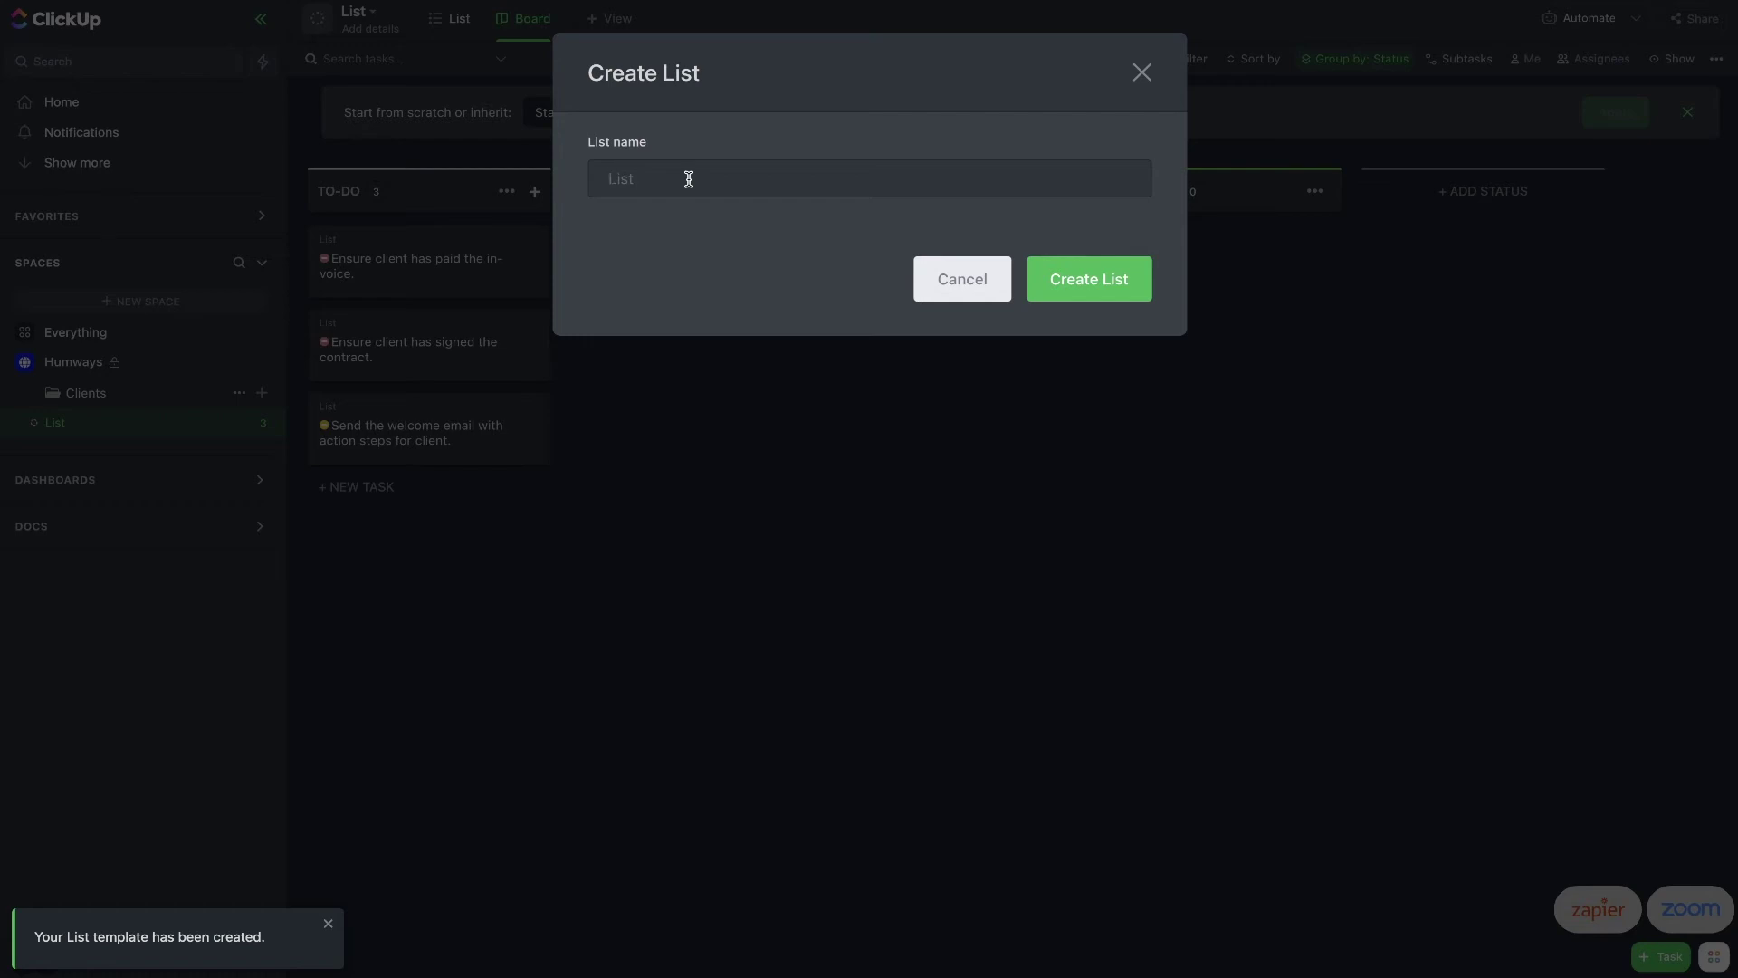
pyautogui.write('Hello')
pyautogui.click(1056, 271)
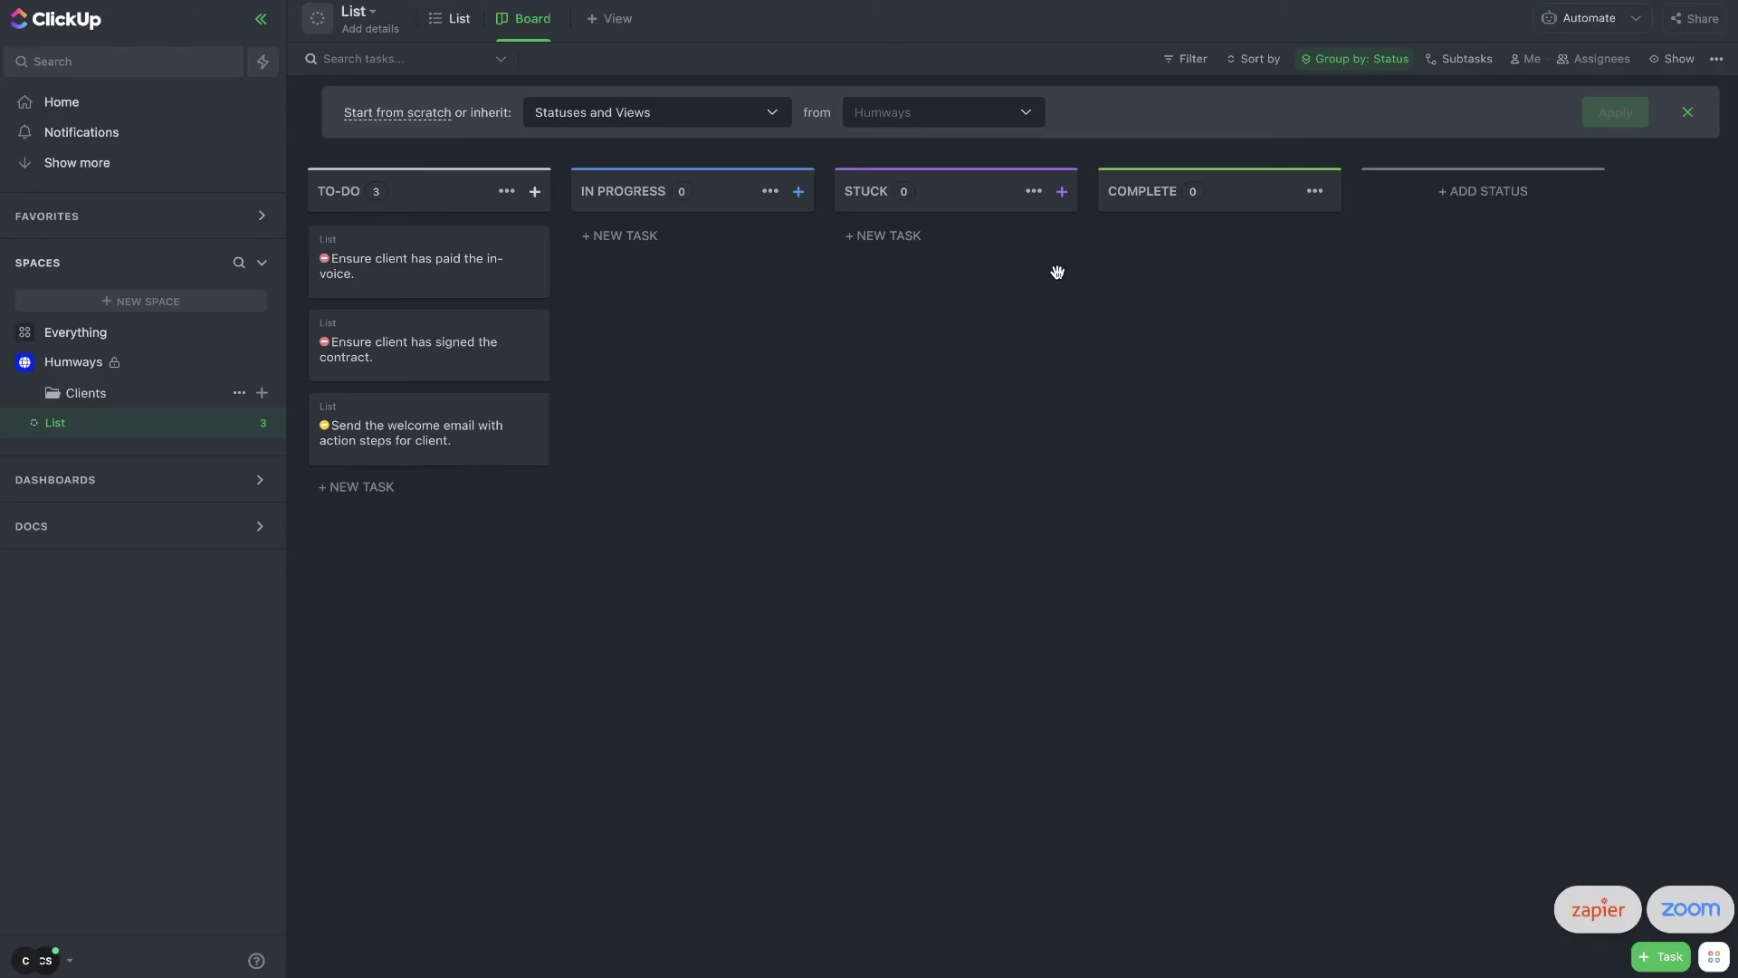
# Step: Apply the Default New Client (Onboarding) template as a new list named THI
pyautogui.click(261, 424)
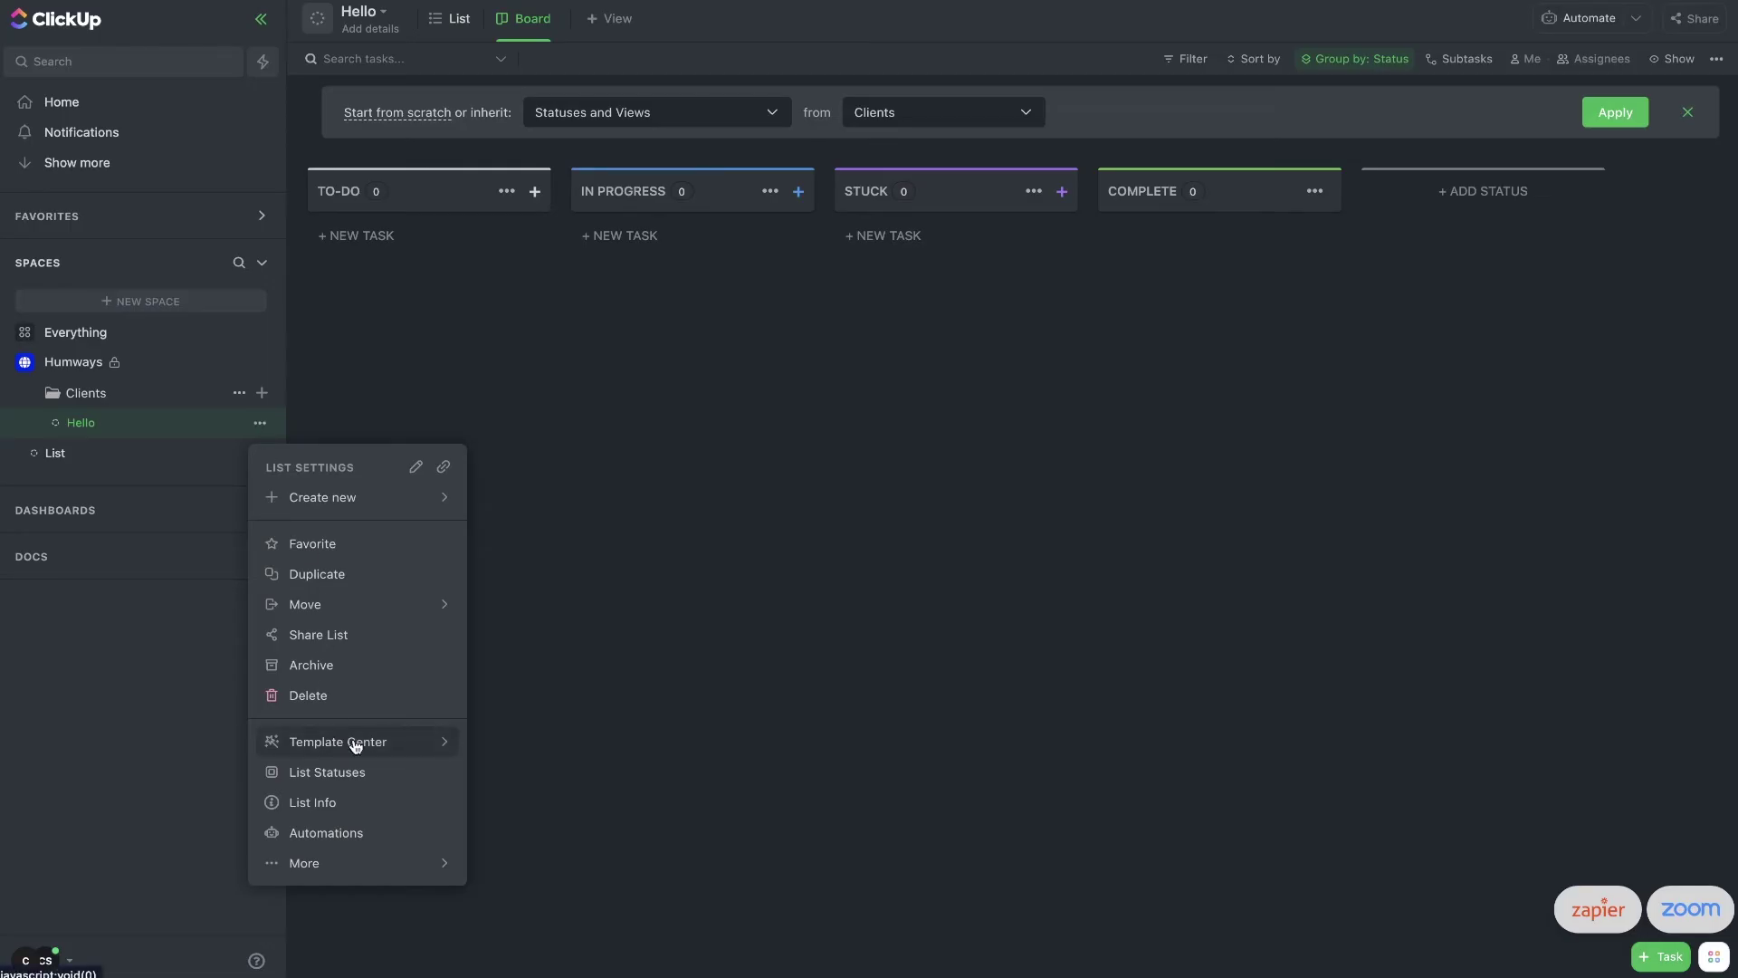
pyautogui.moveTo(396, 753)
pyautogui.click(518, 774)
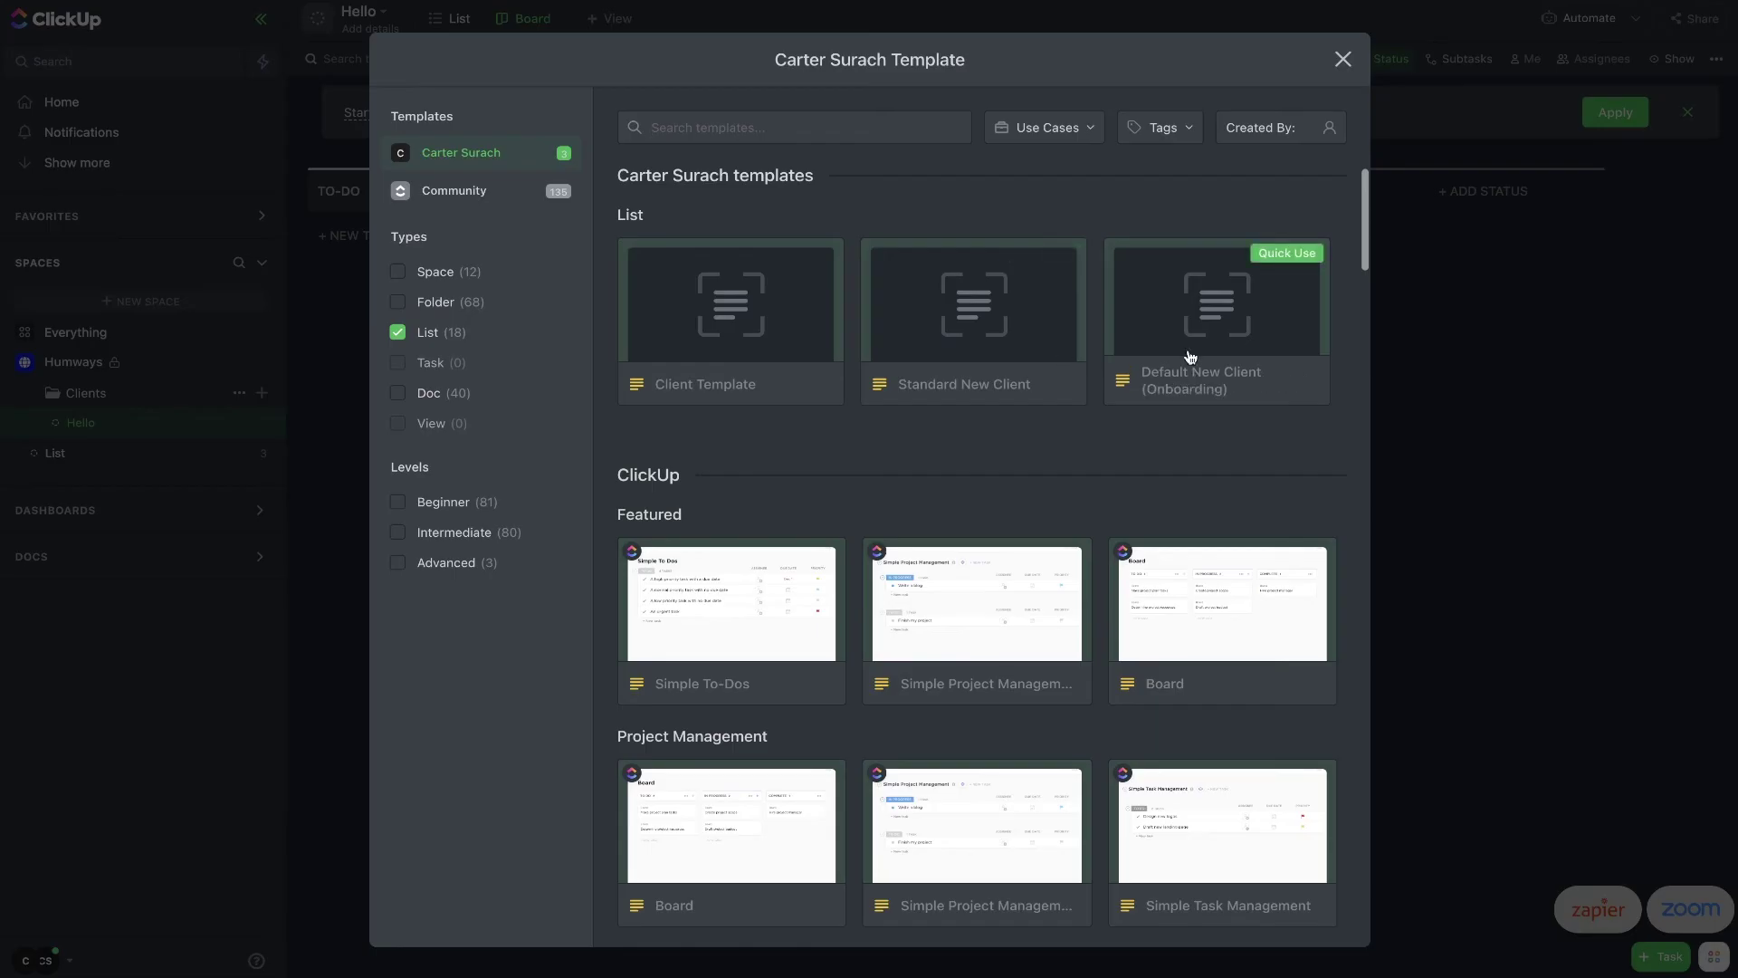
pyautogui.click(1288, 335)
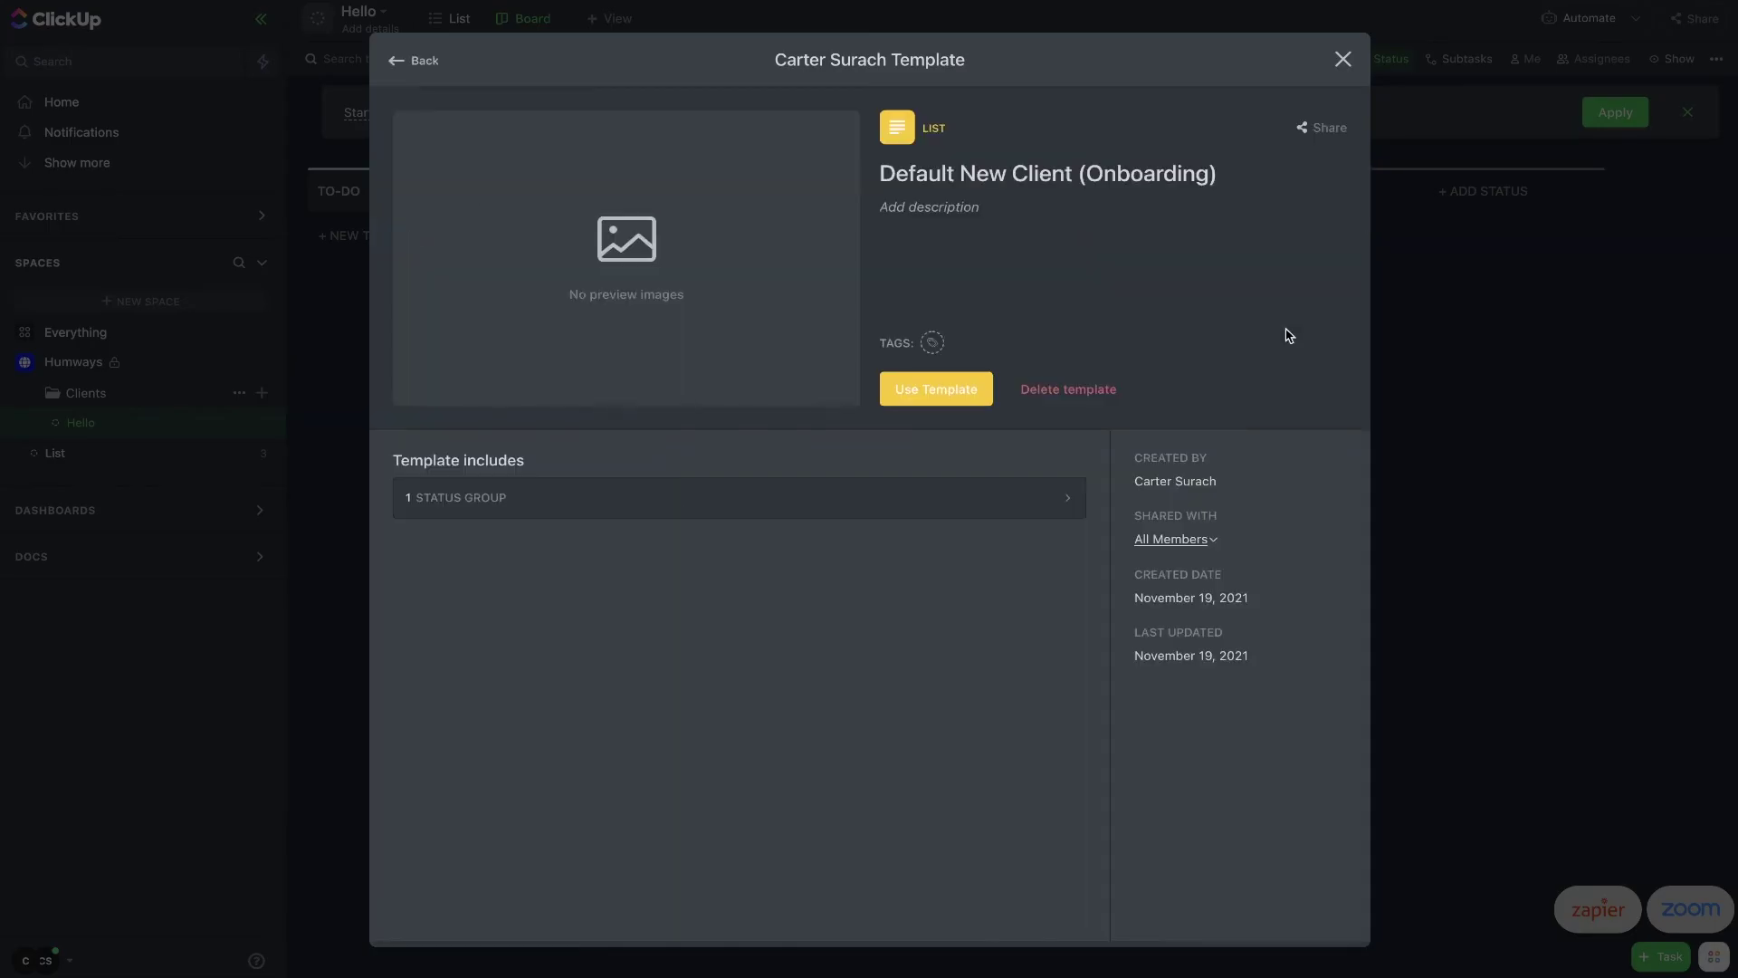
pyautogui.click(936, 388)
pyautogui.click(810, 160)
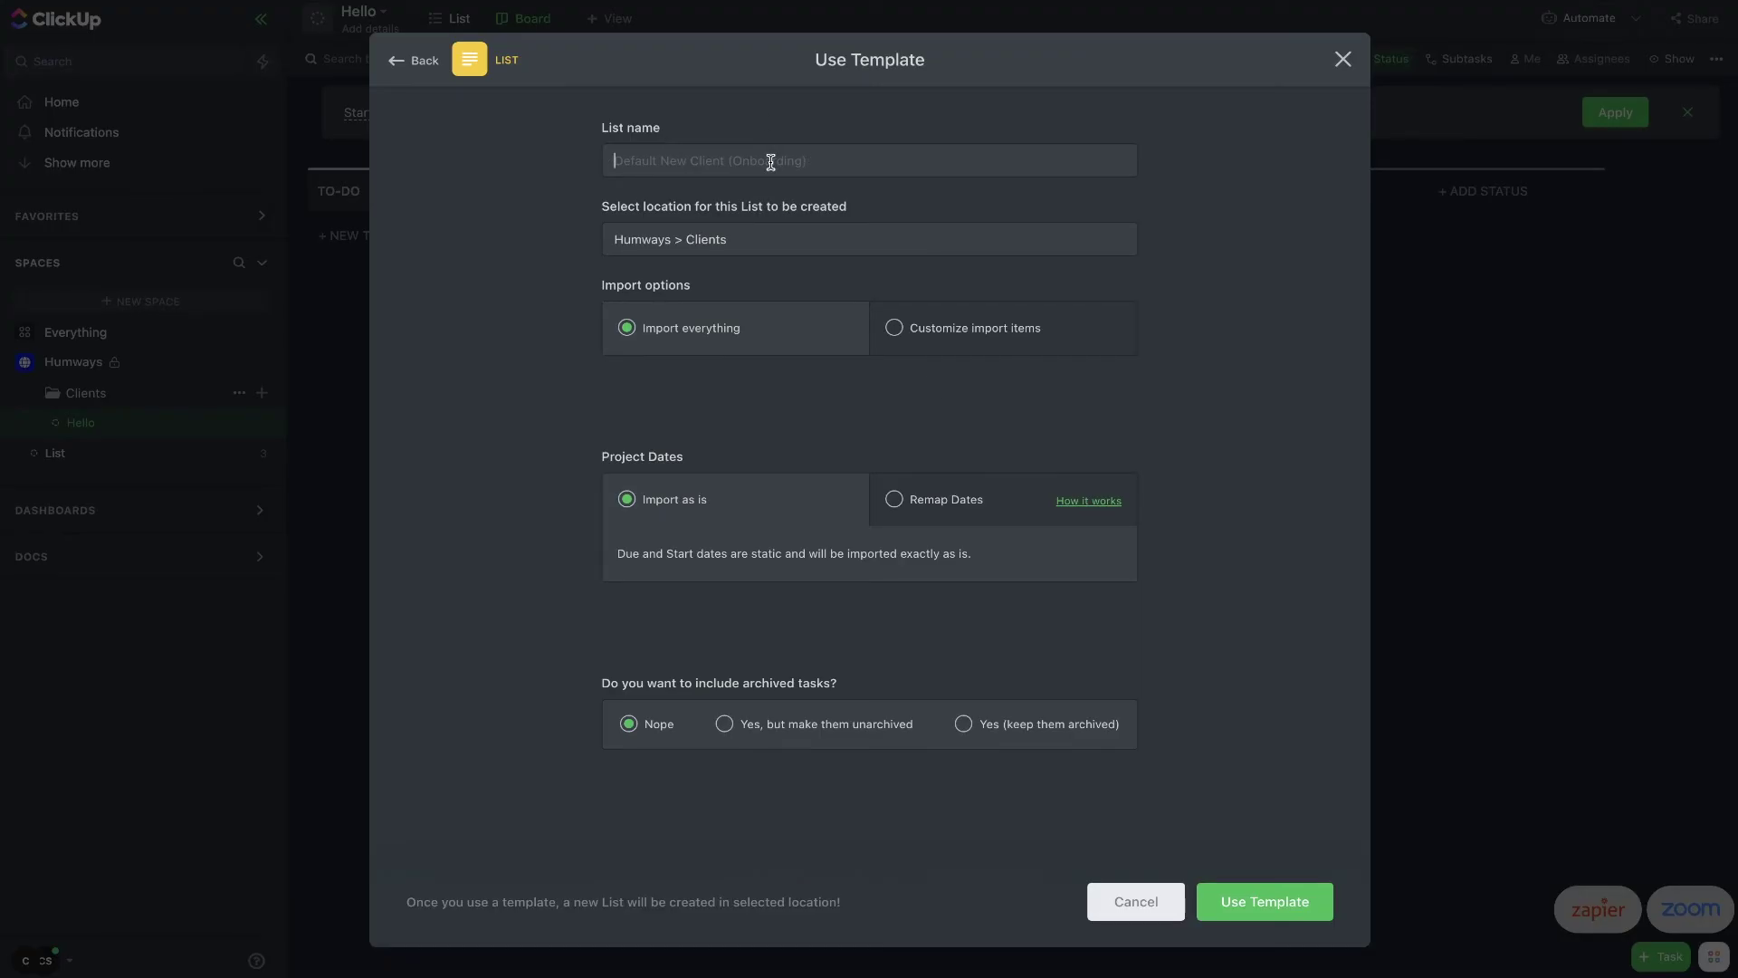
pyautogui.write('THI')
pyautogui.click(1275, 903)
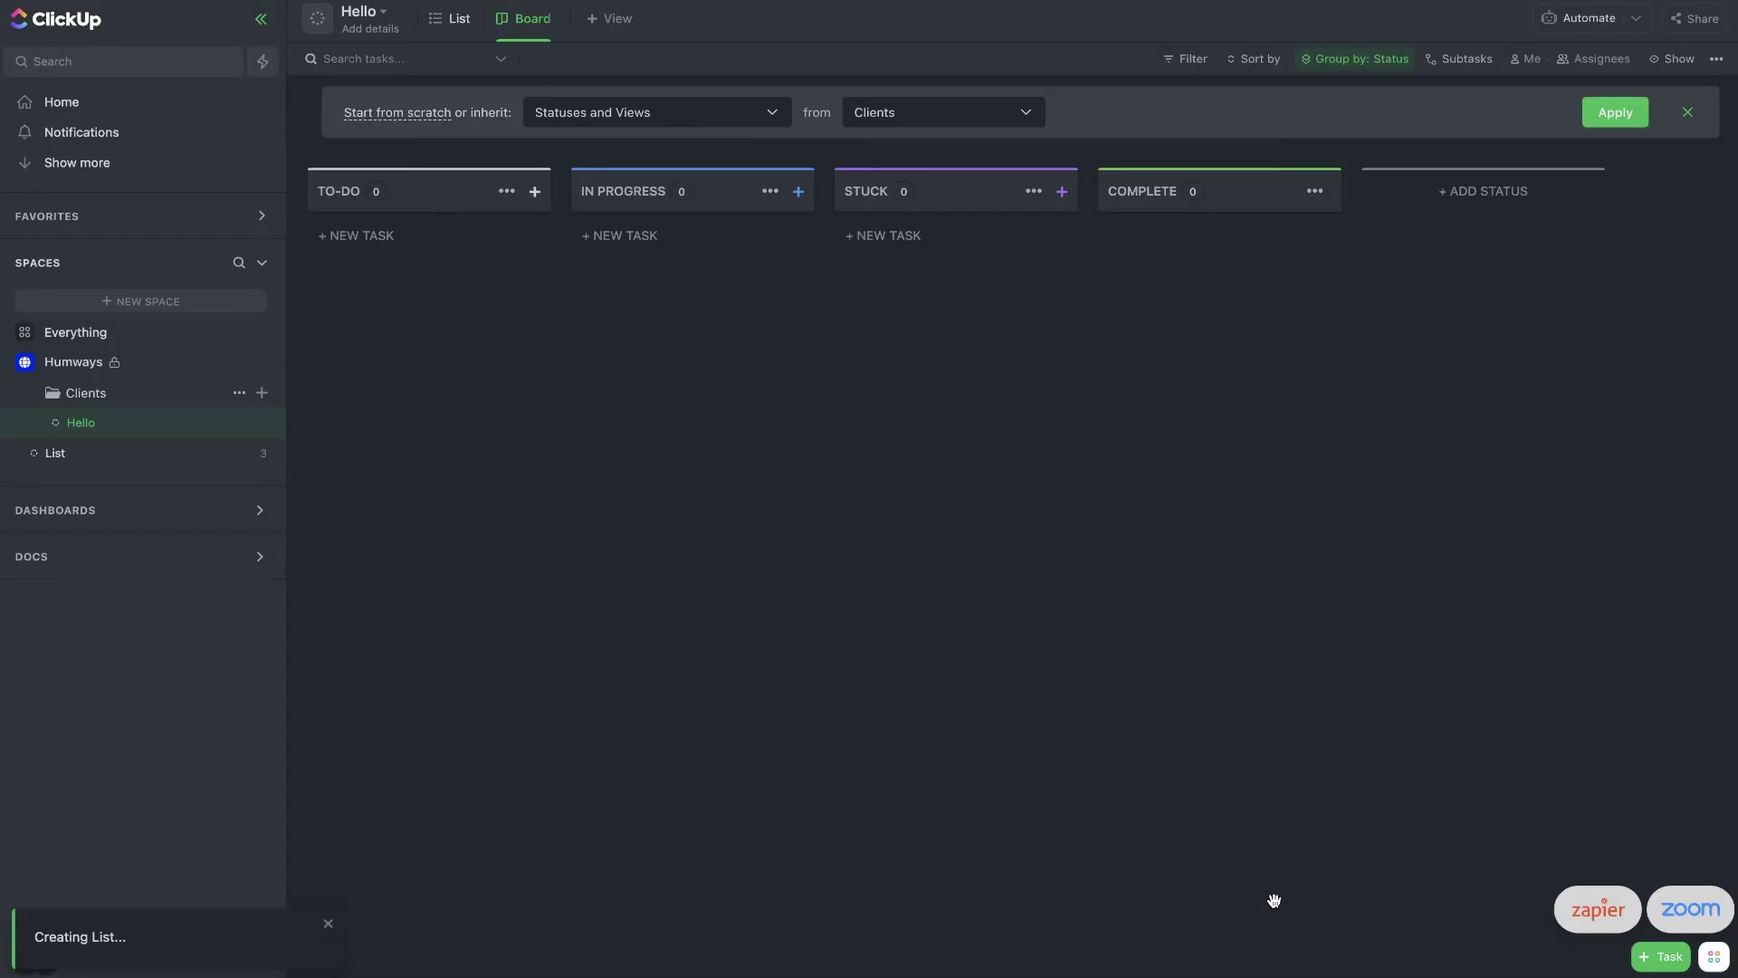
pyautogui.click(170, 452)
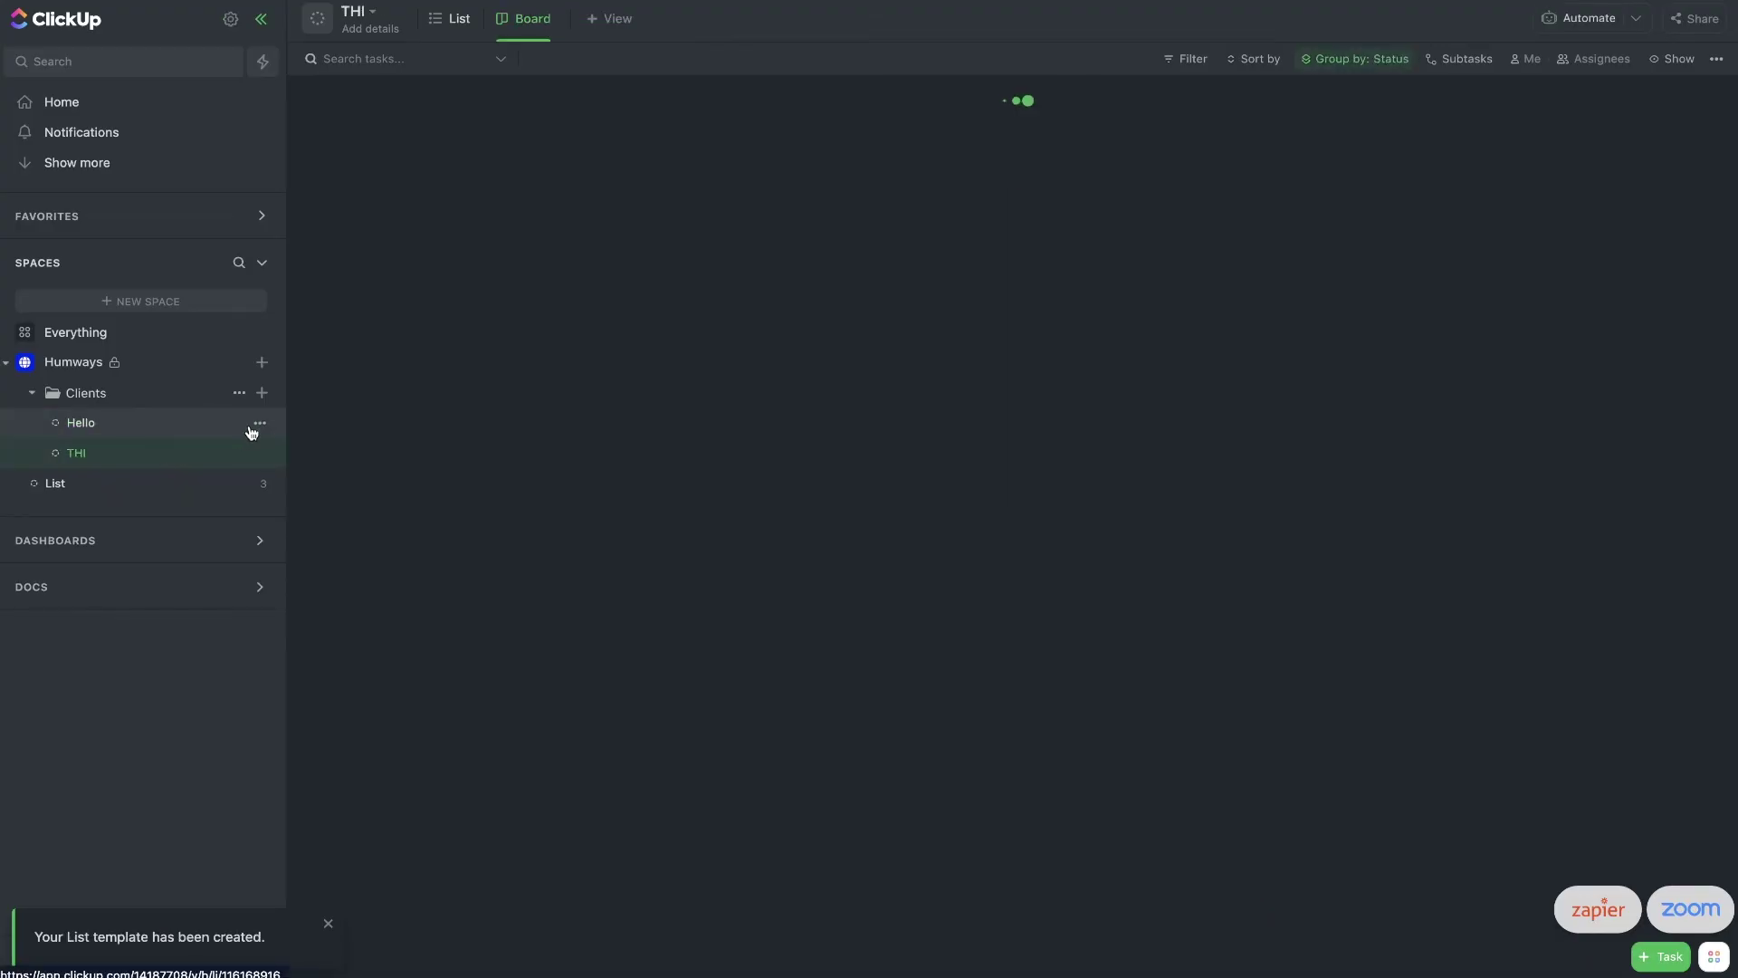
# Step: Delete the Hello list and create a TEC list from the Default New Client (Onboarding) template
pyautogui.click(260, 423)
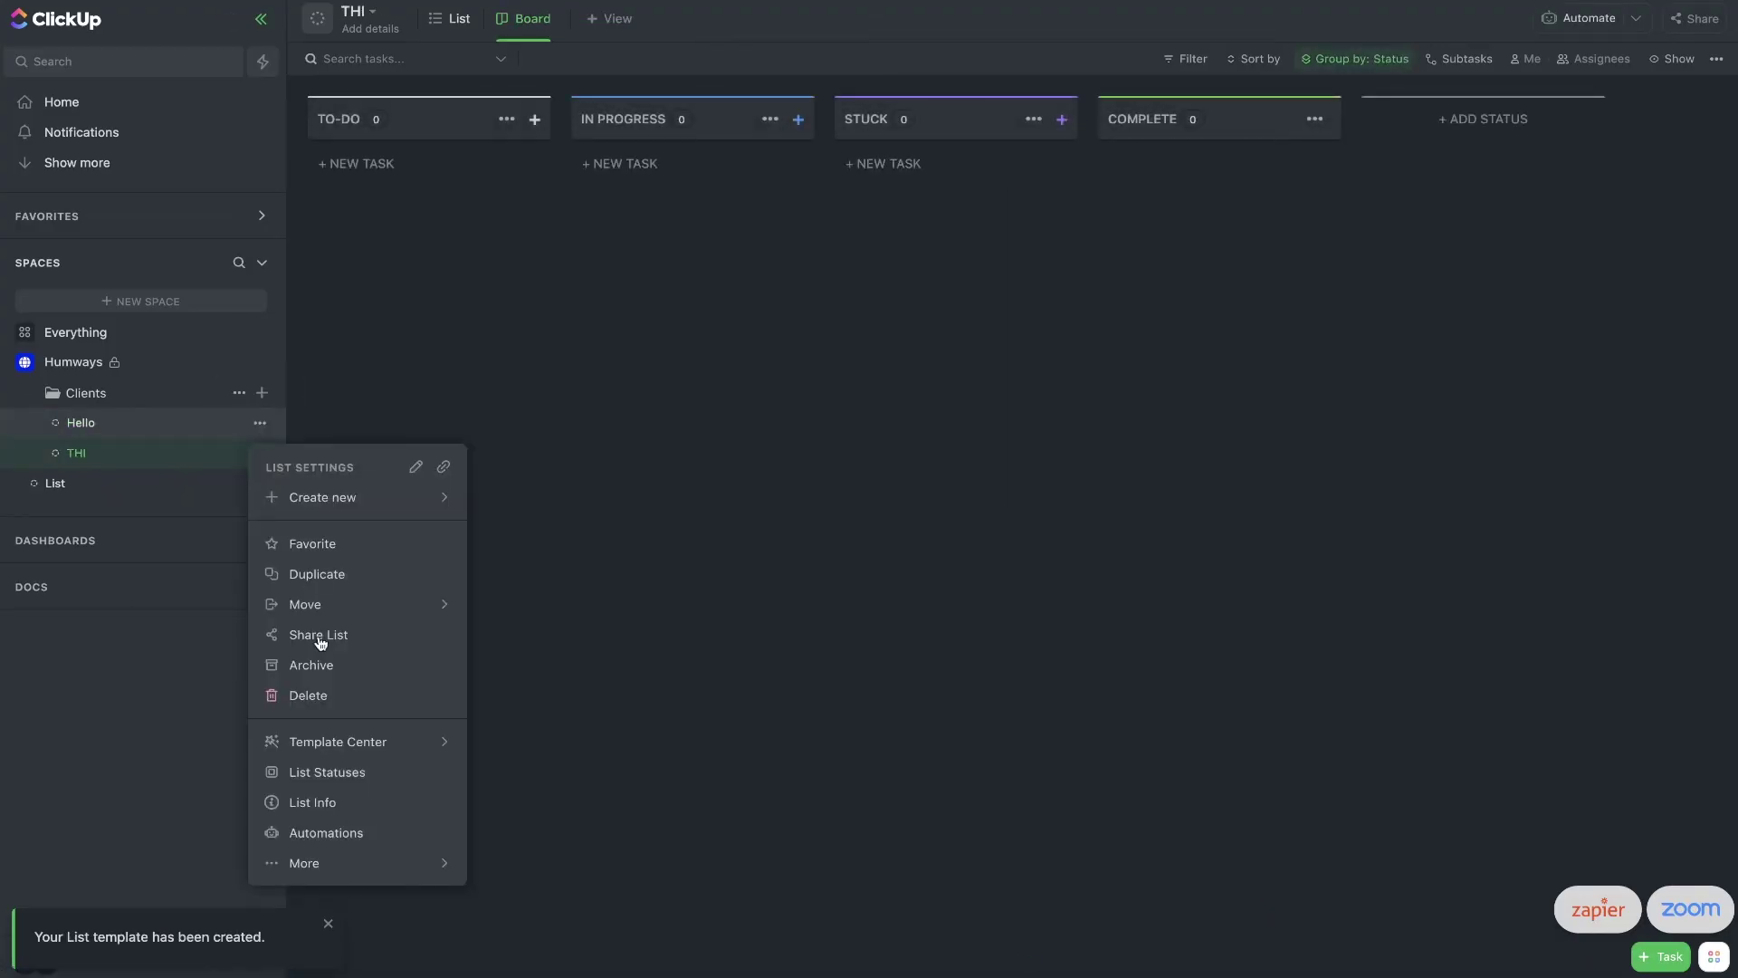
pyautogui.click(344, 693)
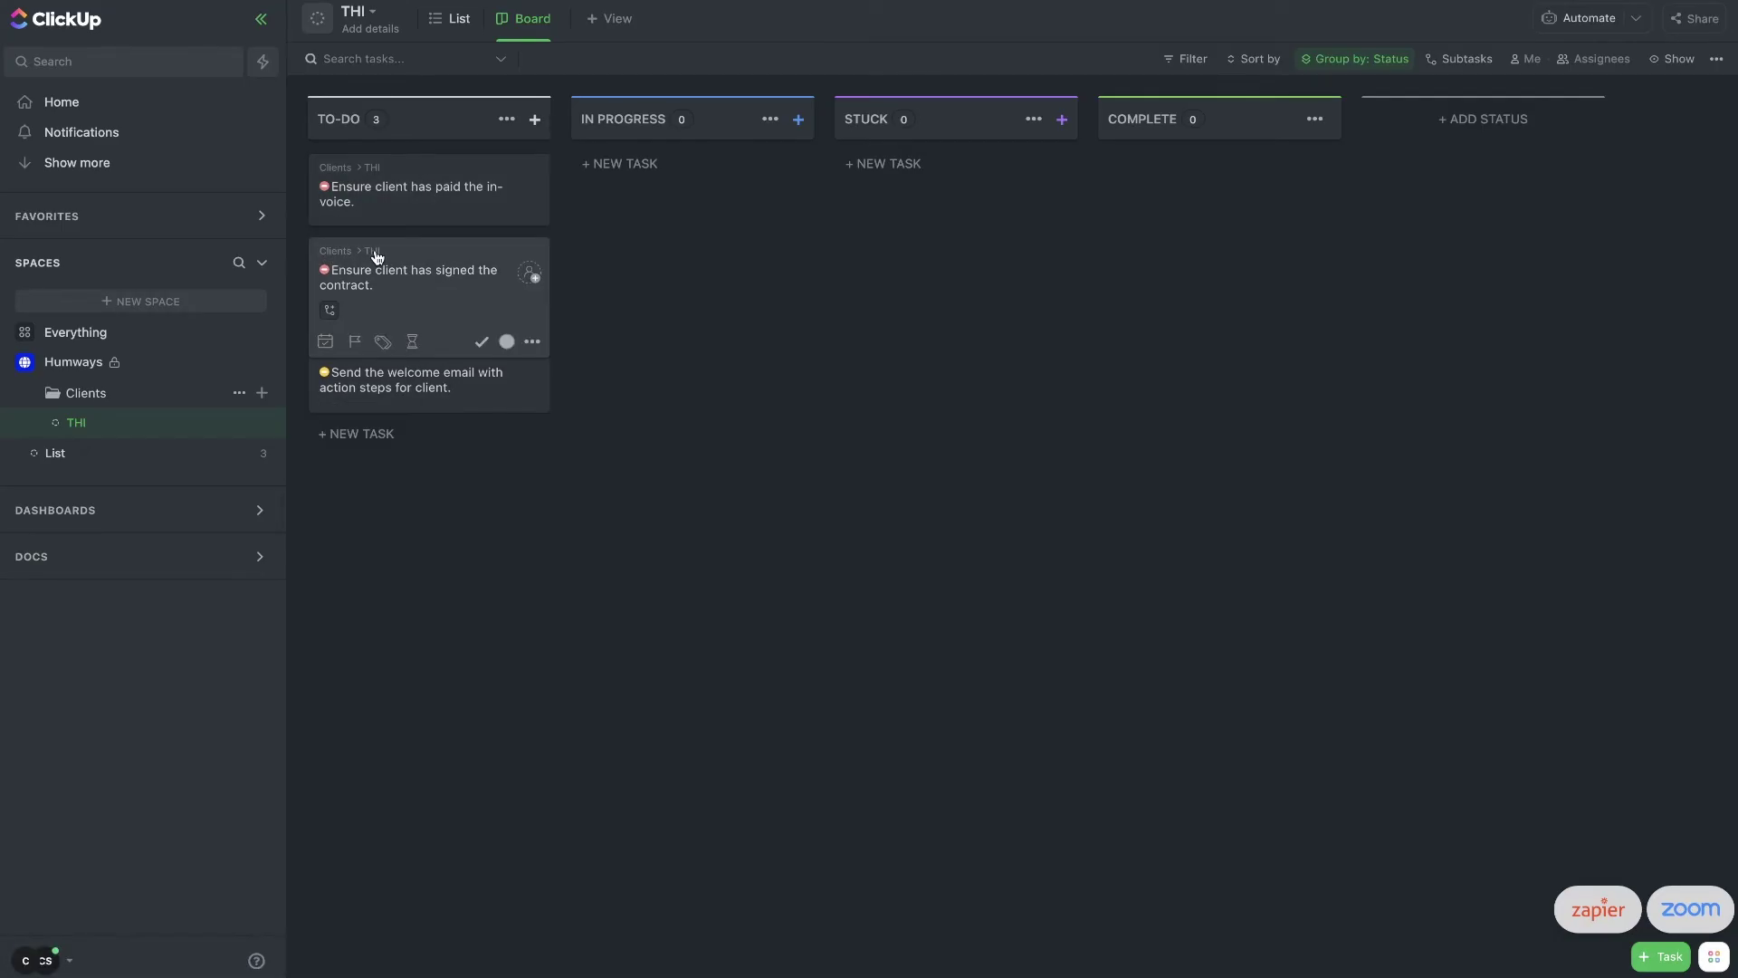
pyautogui.click(260, 423)
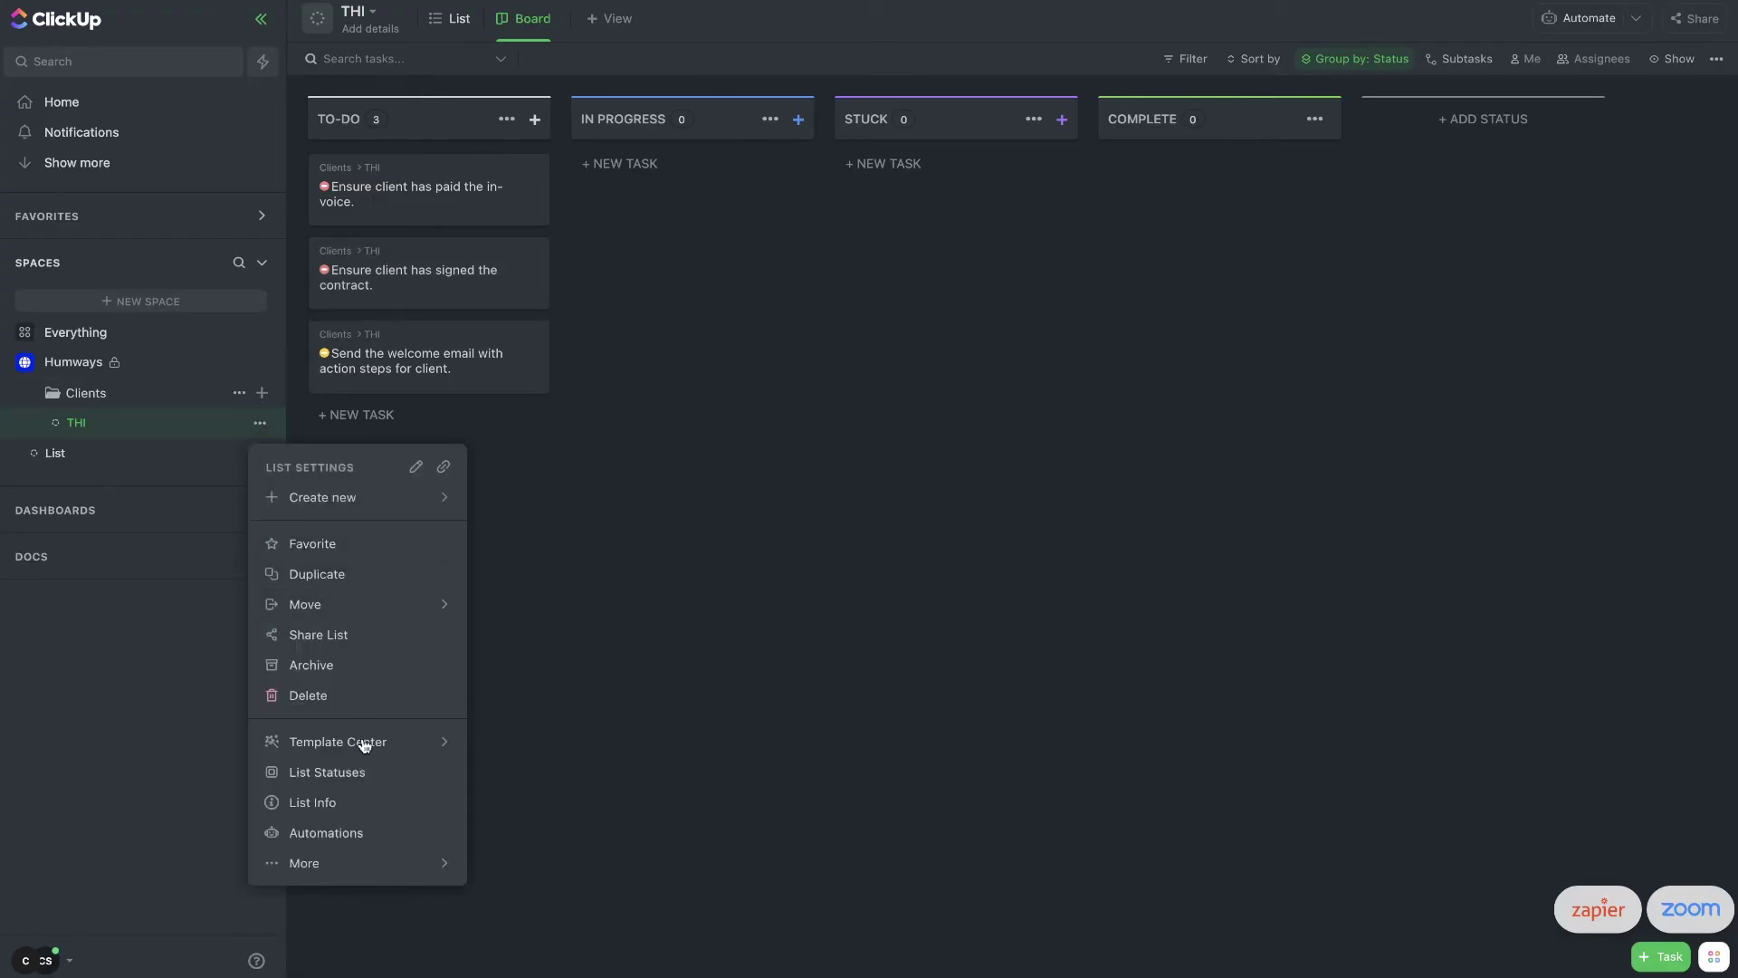
pyautogui.moveTo(379, 754)
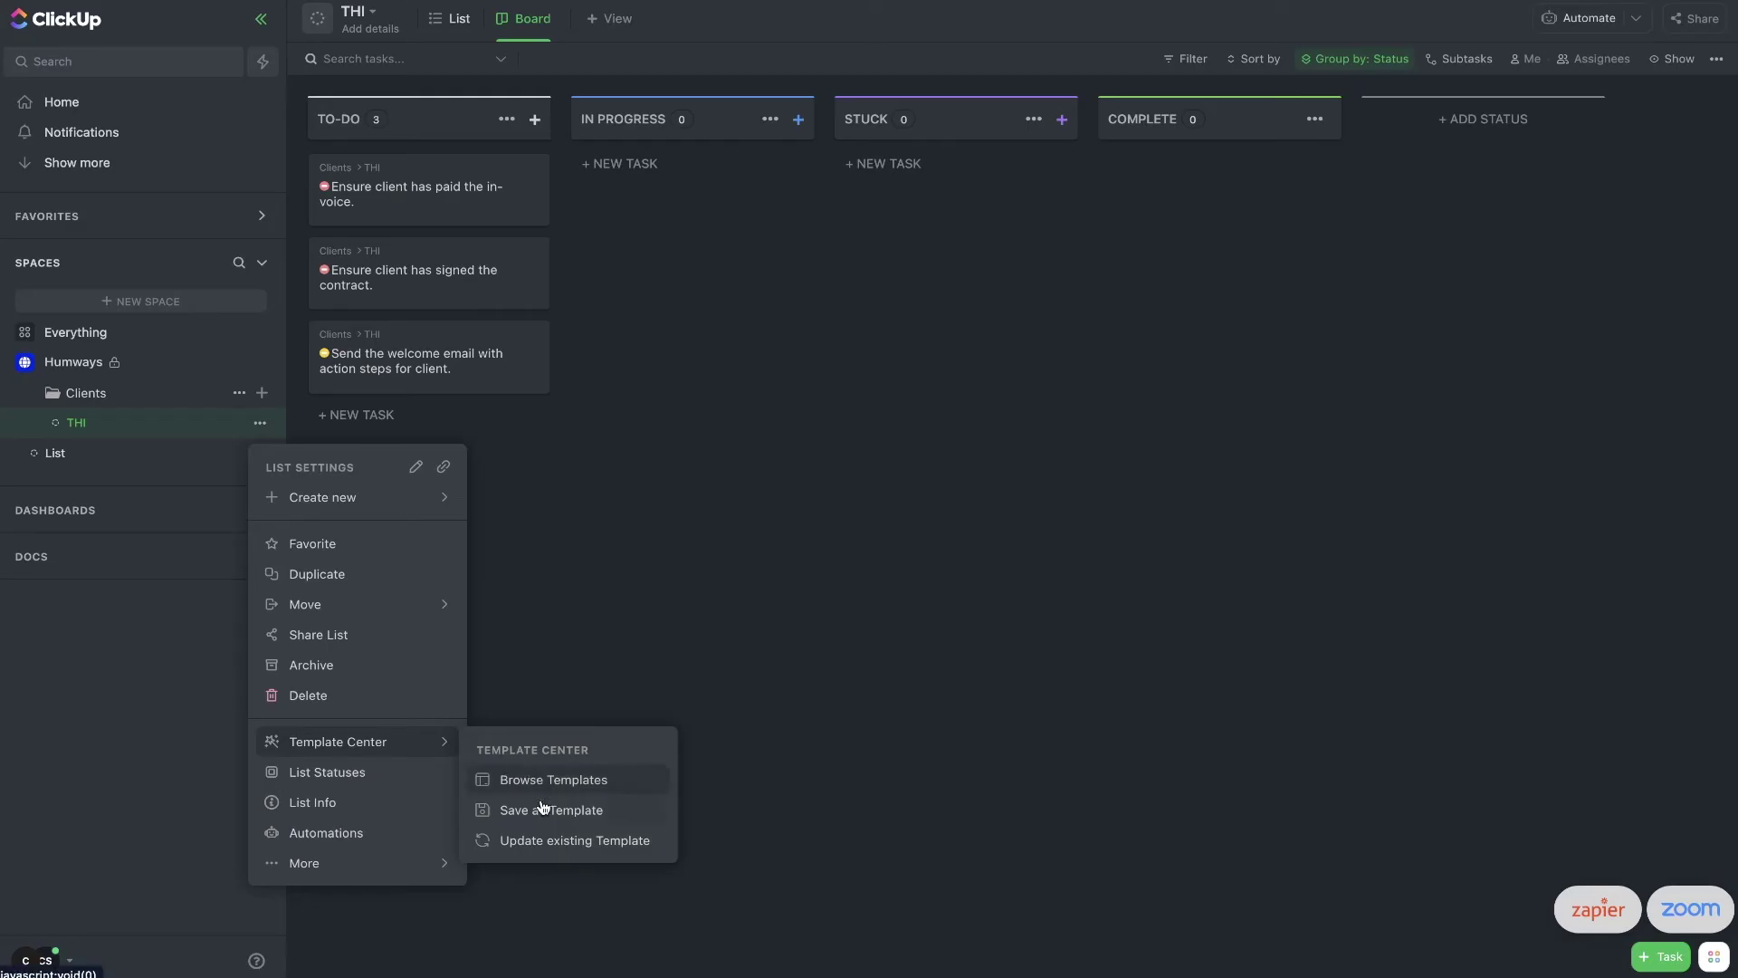
pyautogui.click(558, 782)
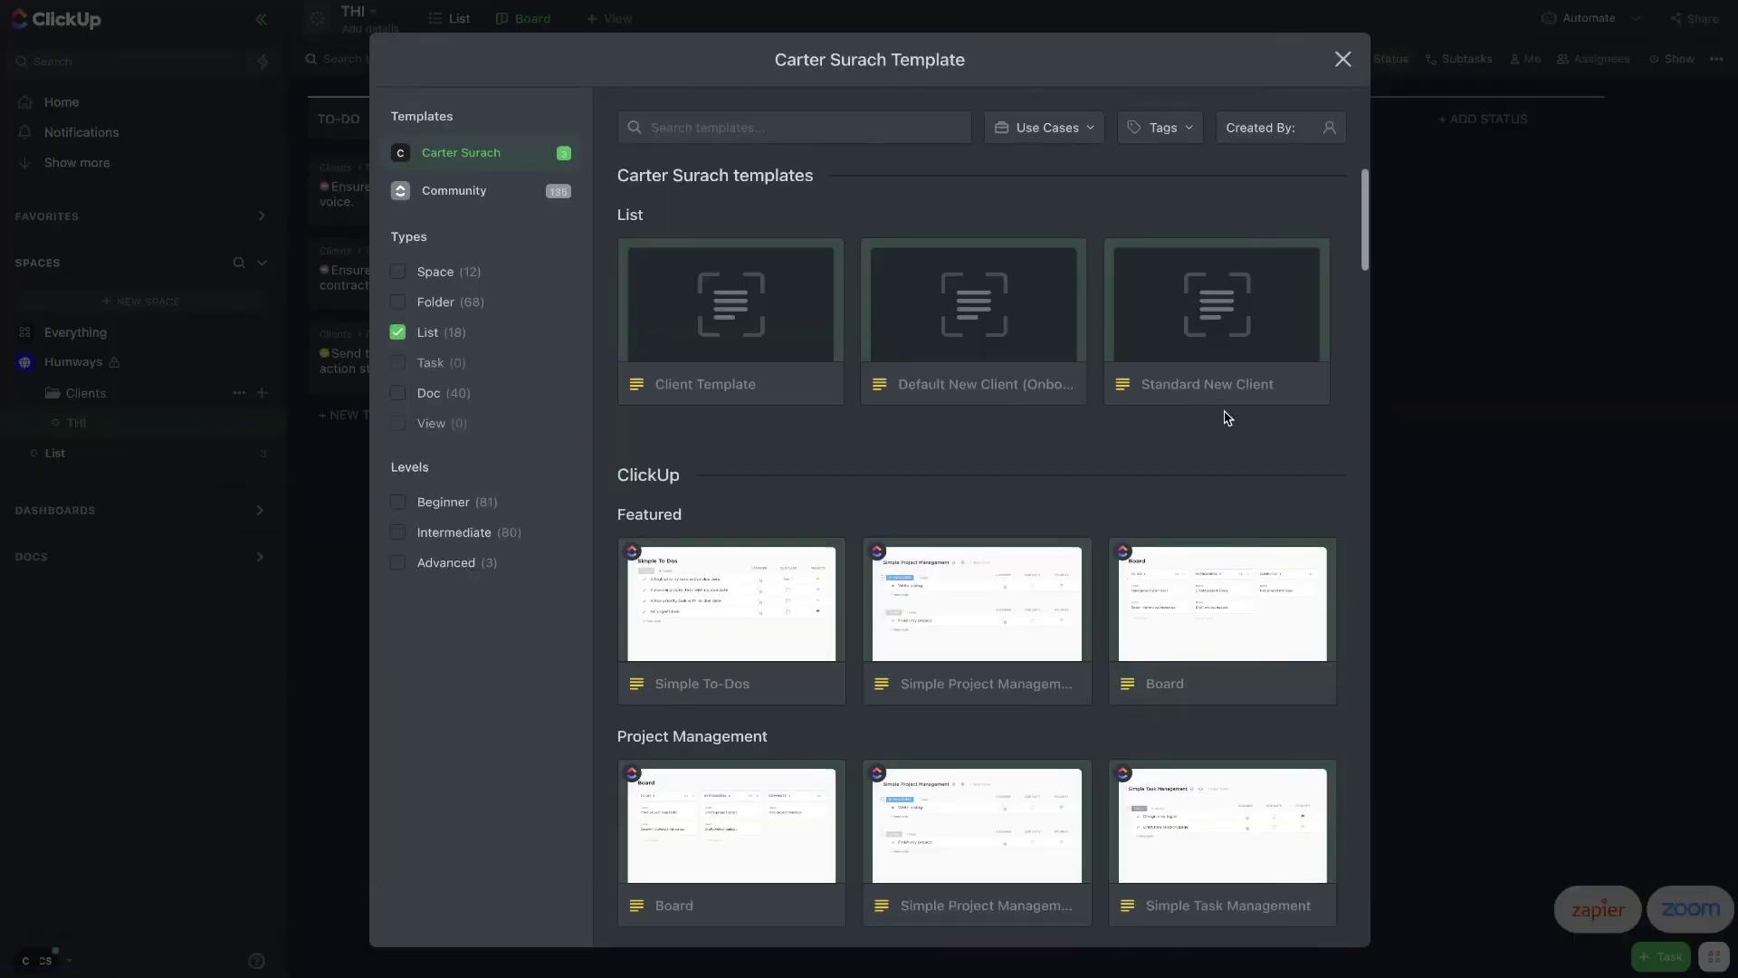
pyautogui.click(1020, 333)
pyautogui.click(961, 394)
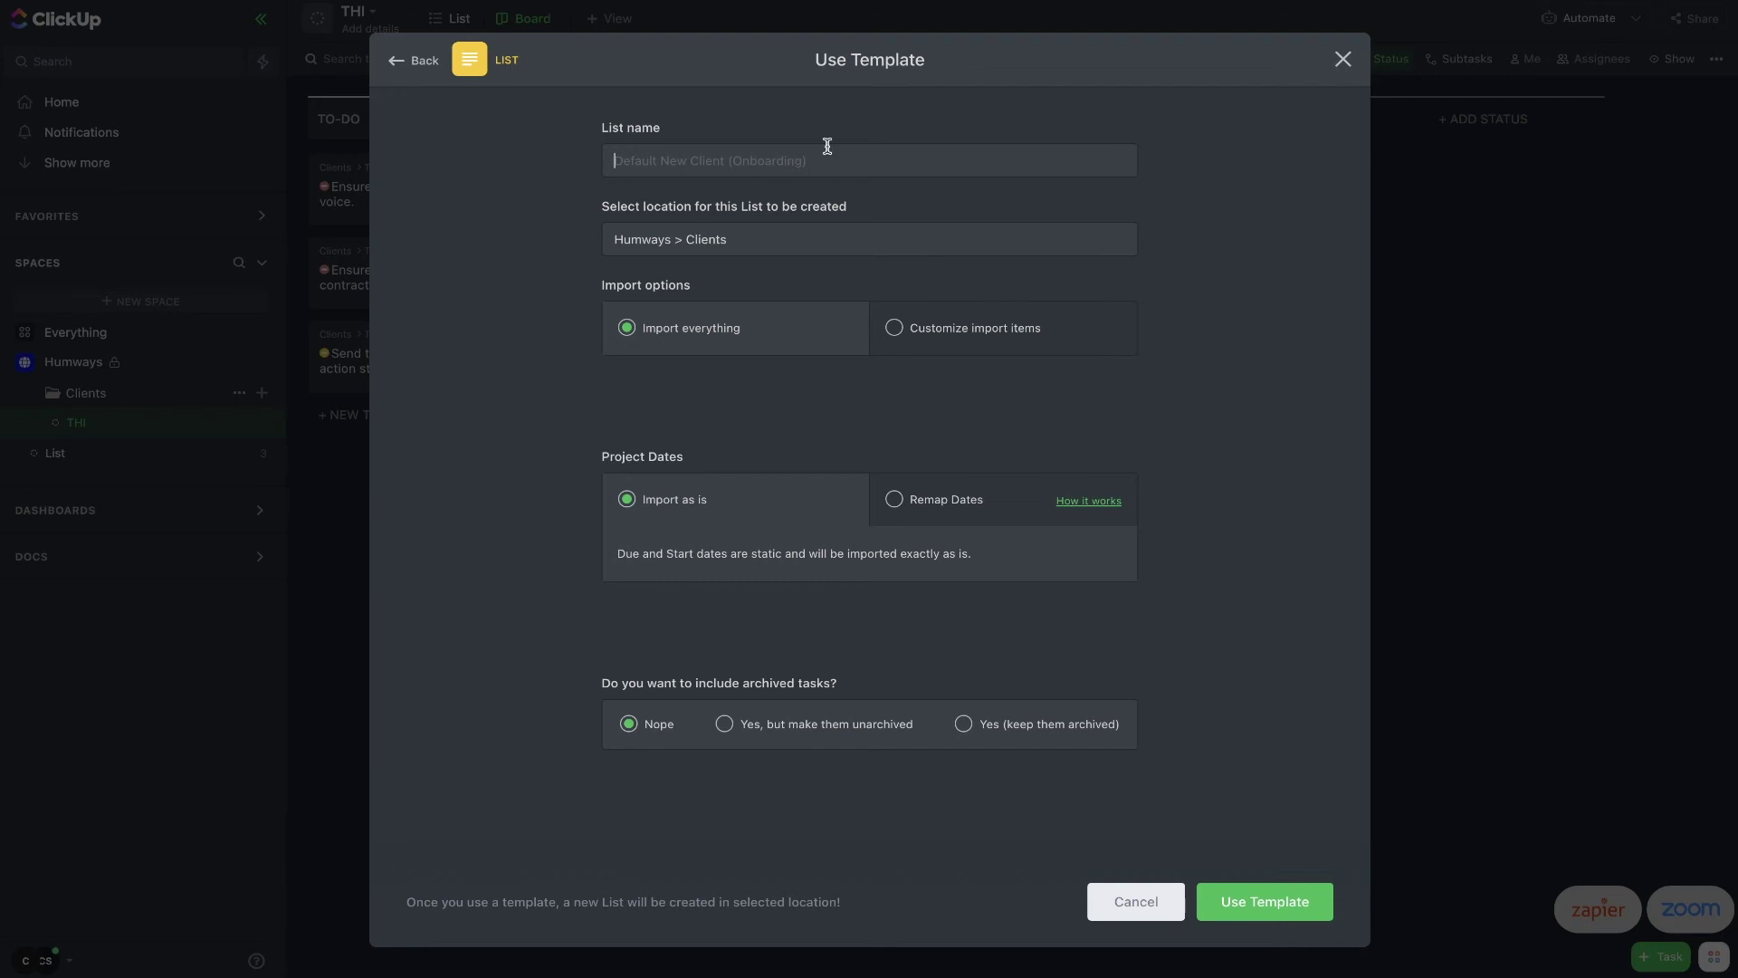
pyautogui.write('TEC')
pyautogui.click(1276, 901)
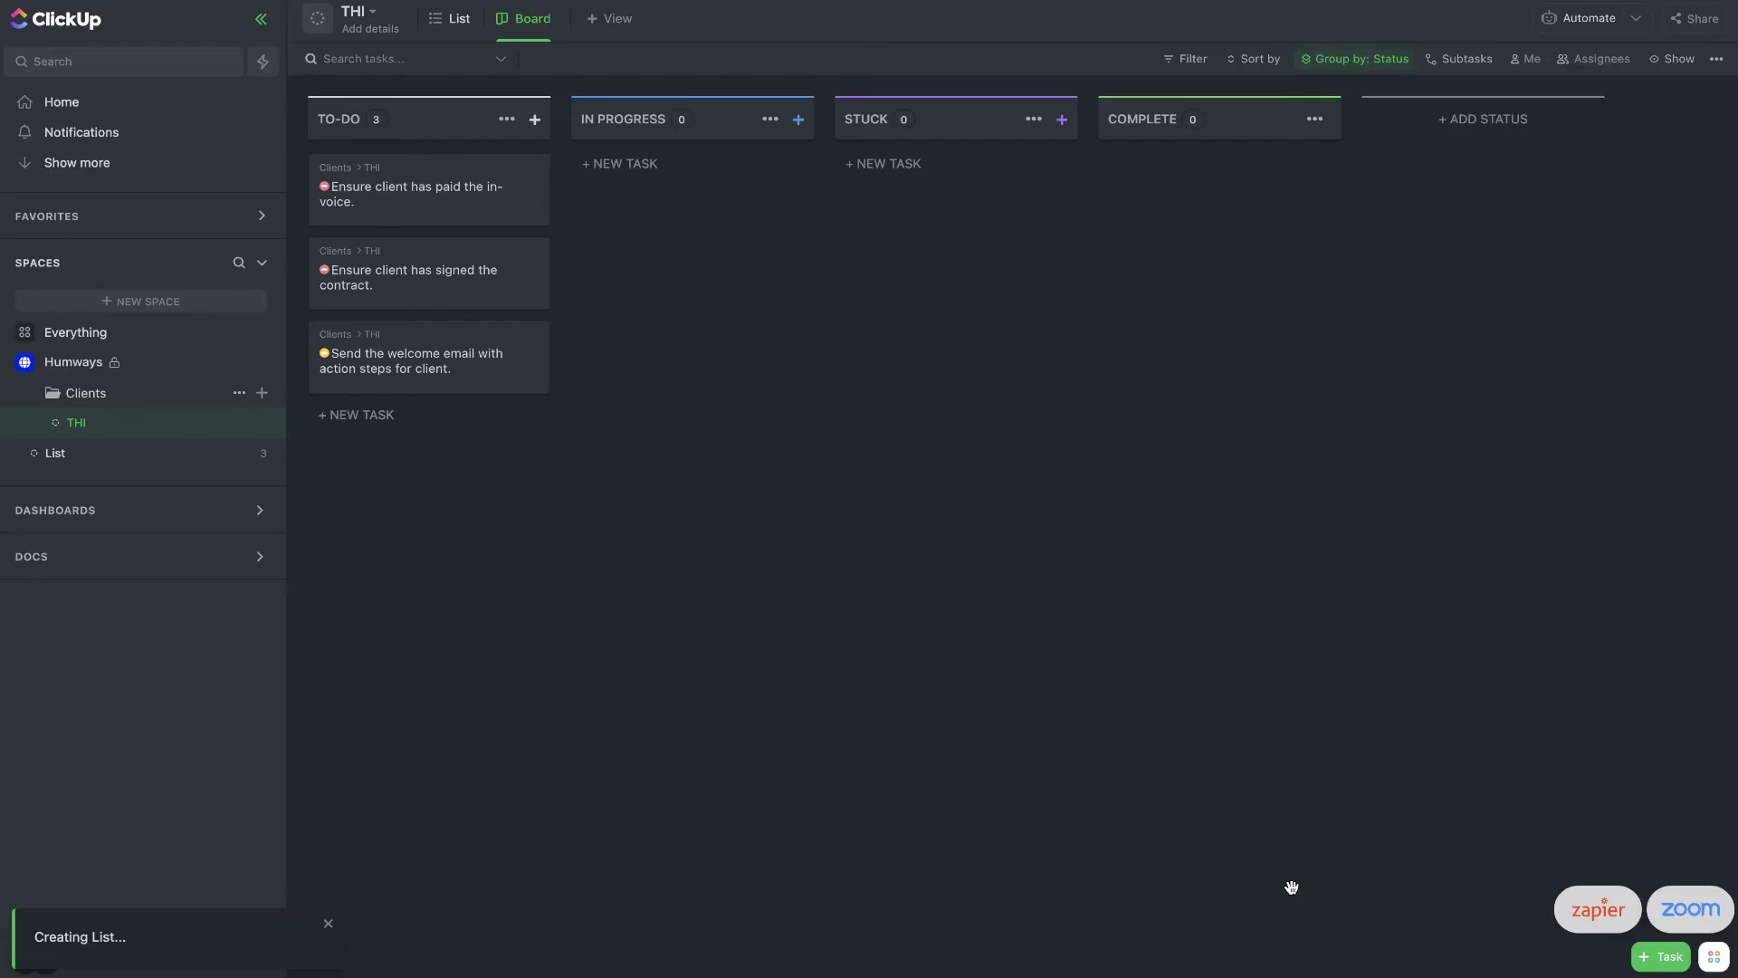
pyautogui.click(163, 452)
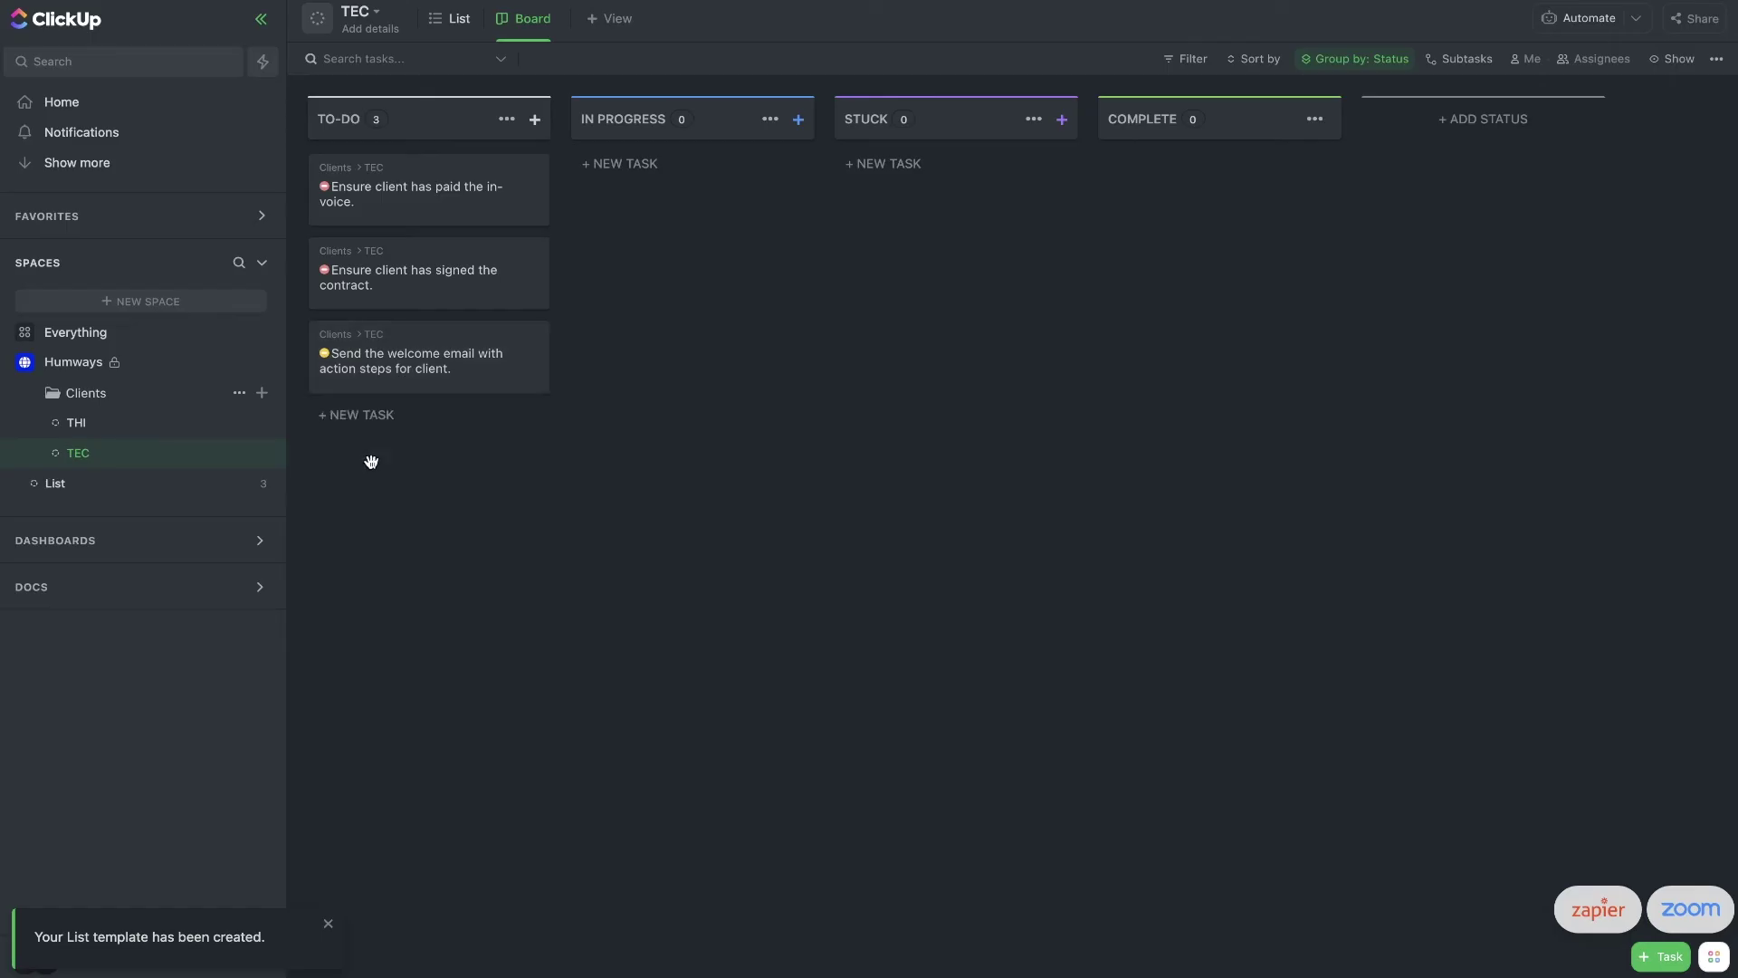
# Step: Add a 'Start website mockup' task to the TEC list's To-Do column
pyautogui.click(366, 425)
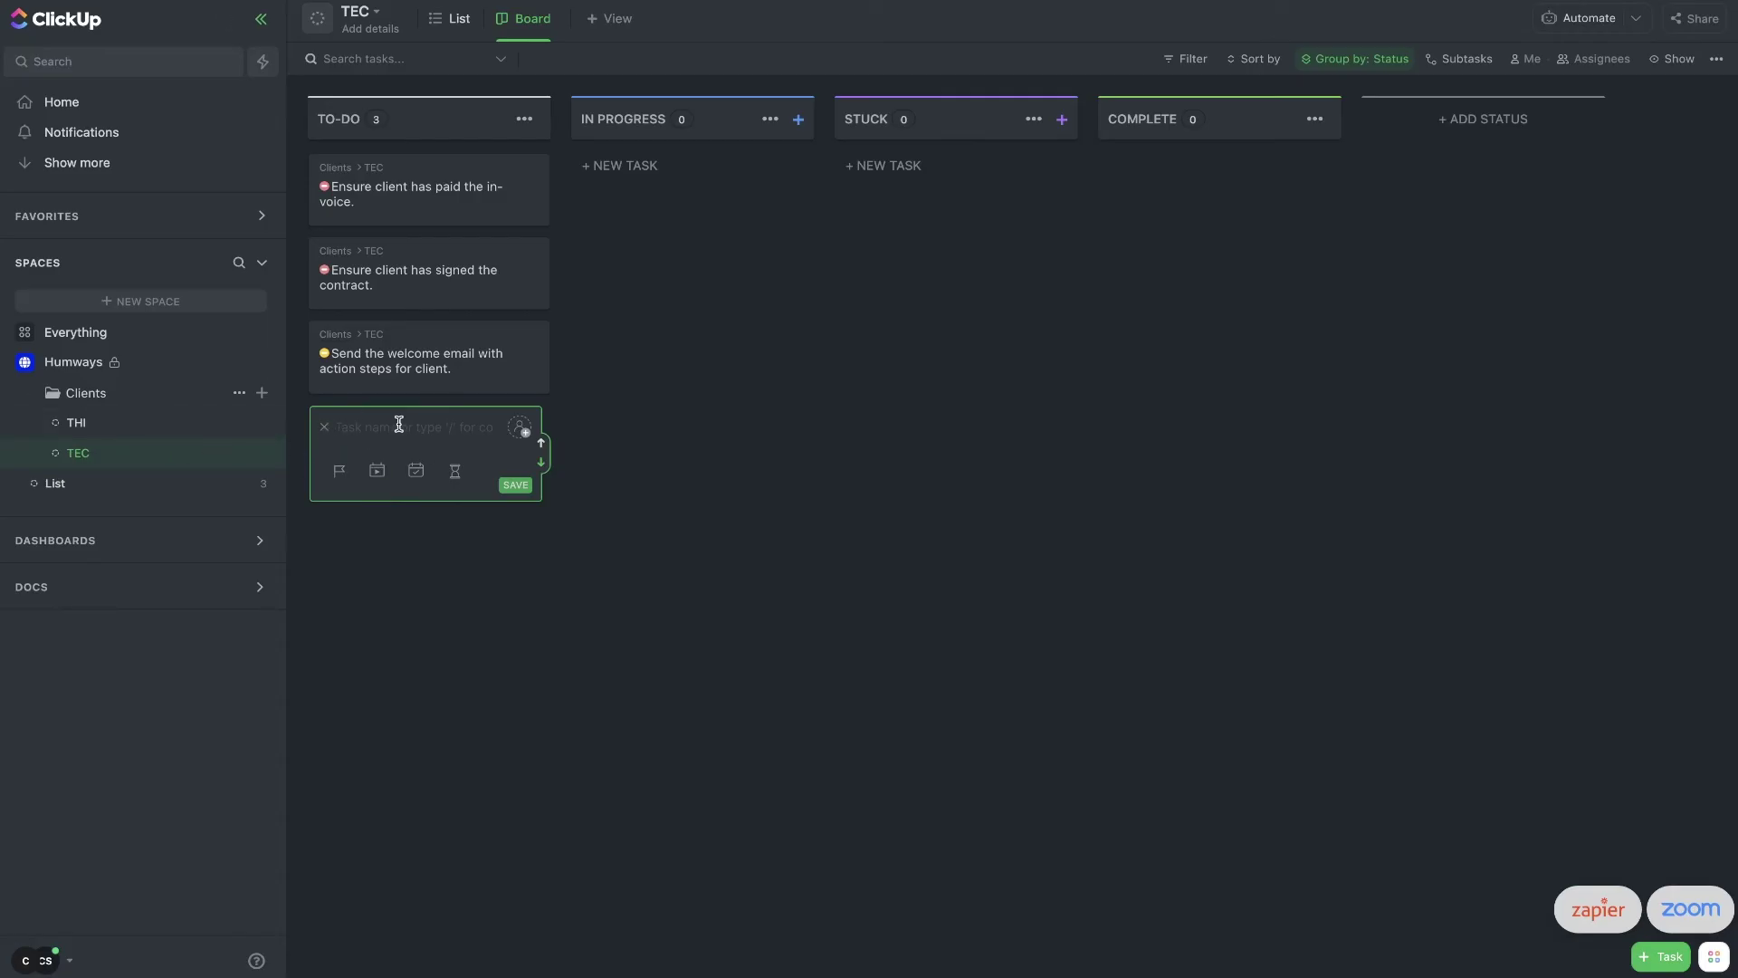
pyautogui.write('Start website mockup')
pyautogui.click(515, 485)
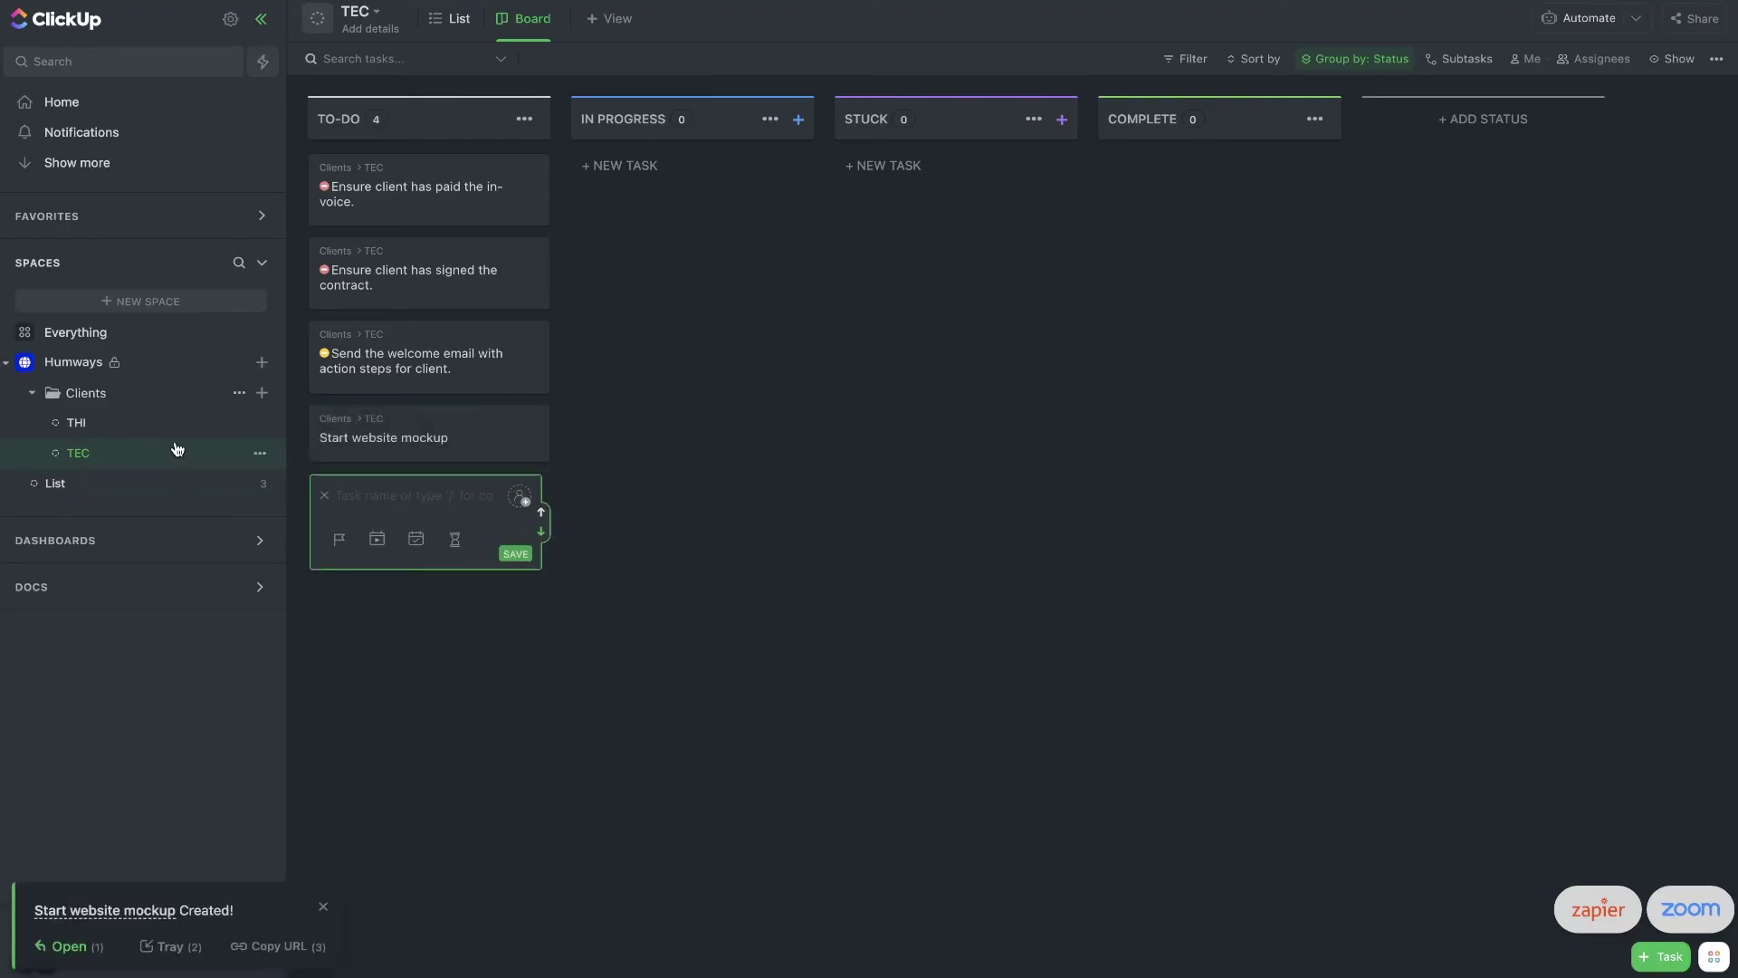
pyautogui.press('Escape')
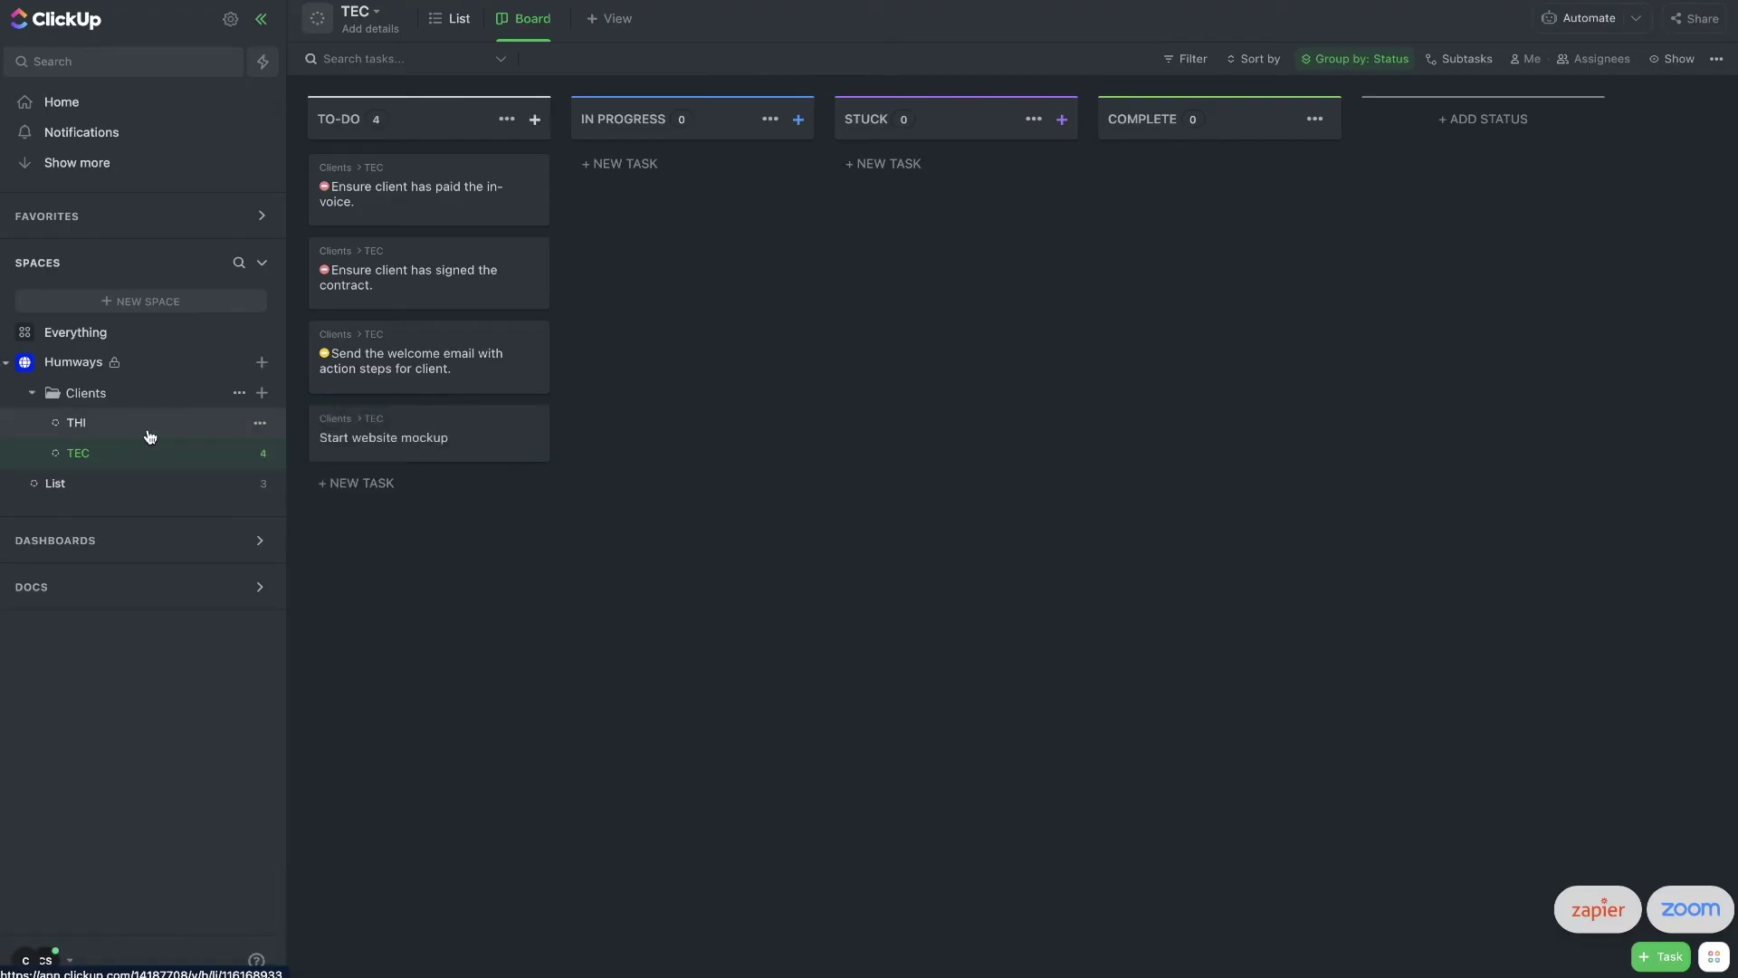
pyautogui.click(152, 433)
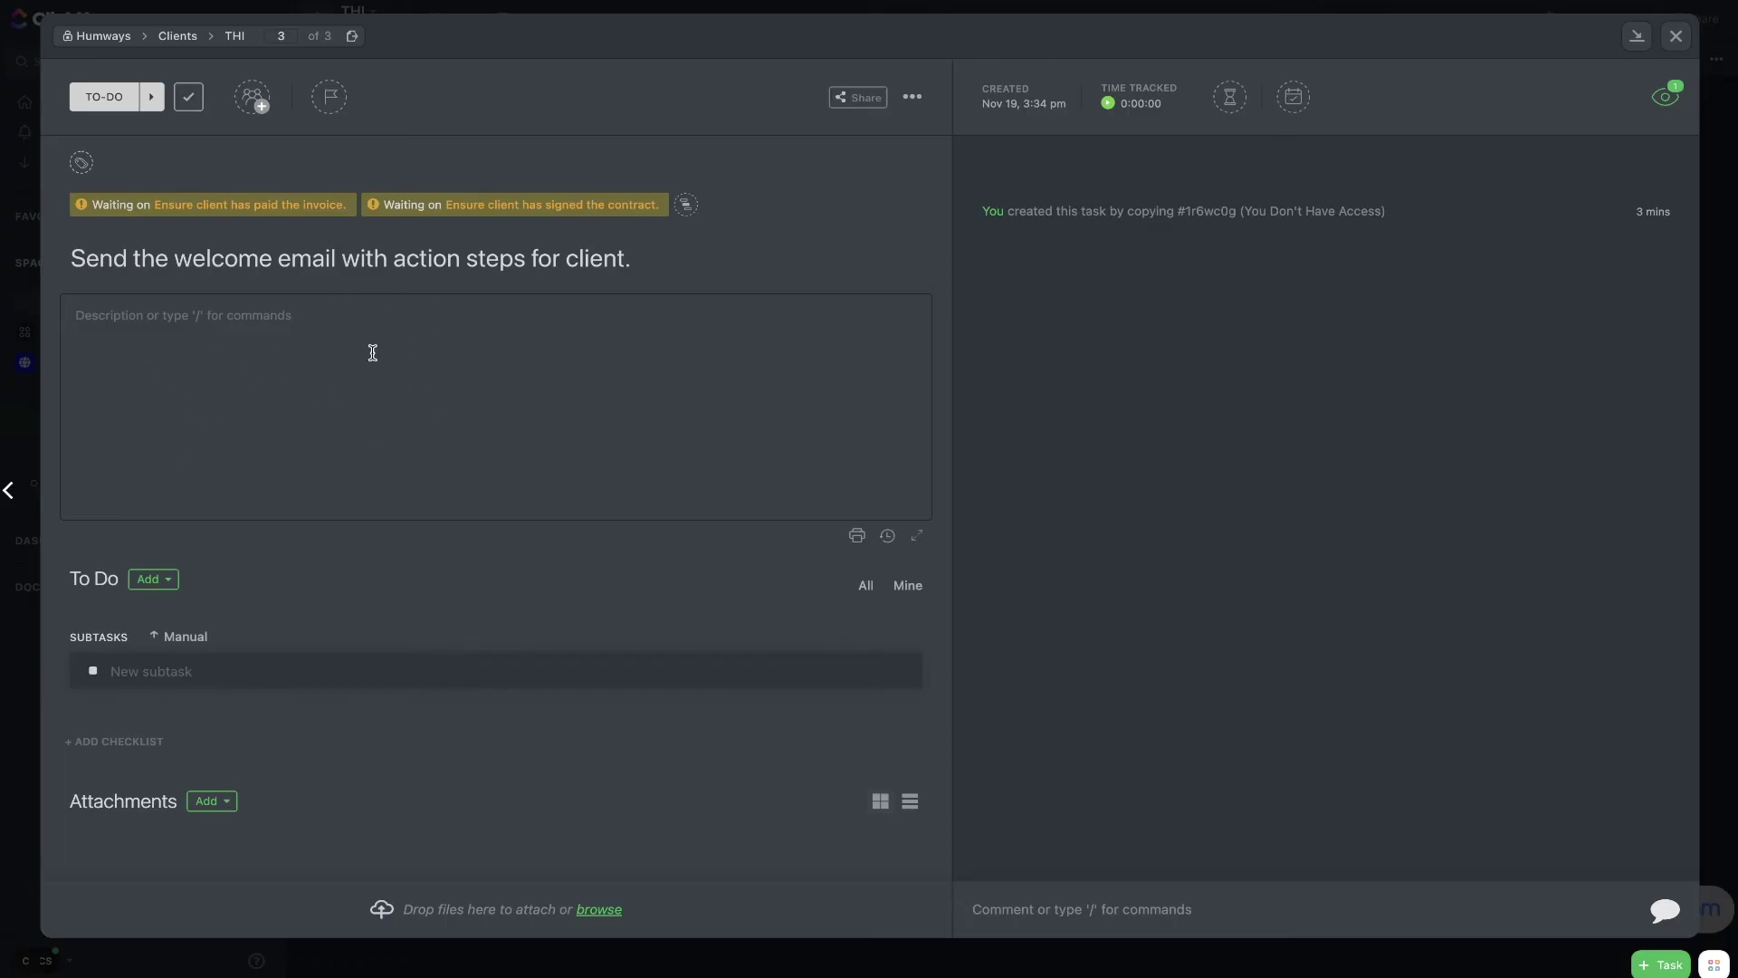
# Step: Assign the THI welcome-email task to the other workspace member
pyautogui.click(253, 97)
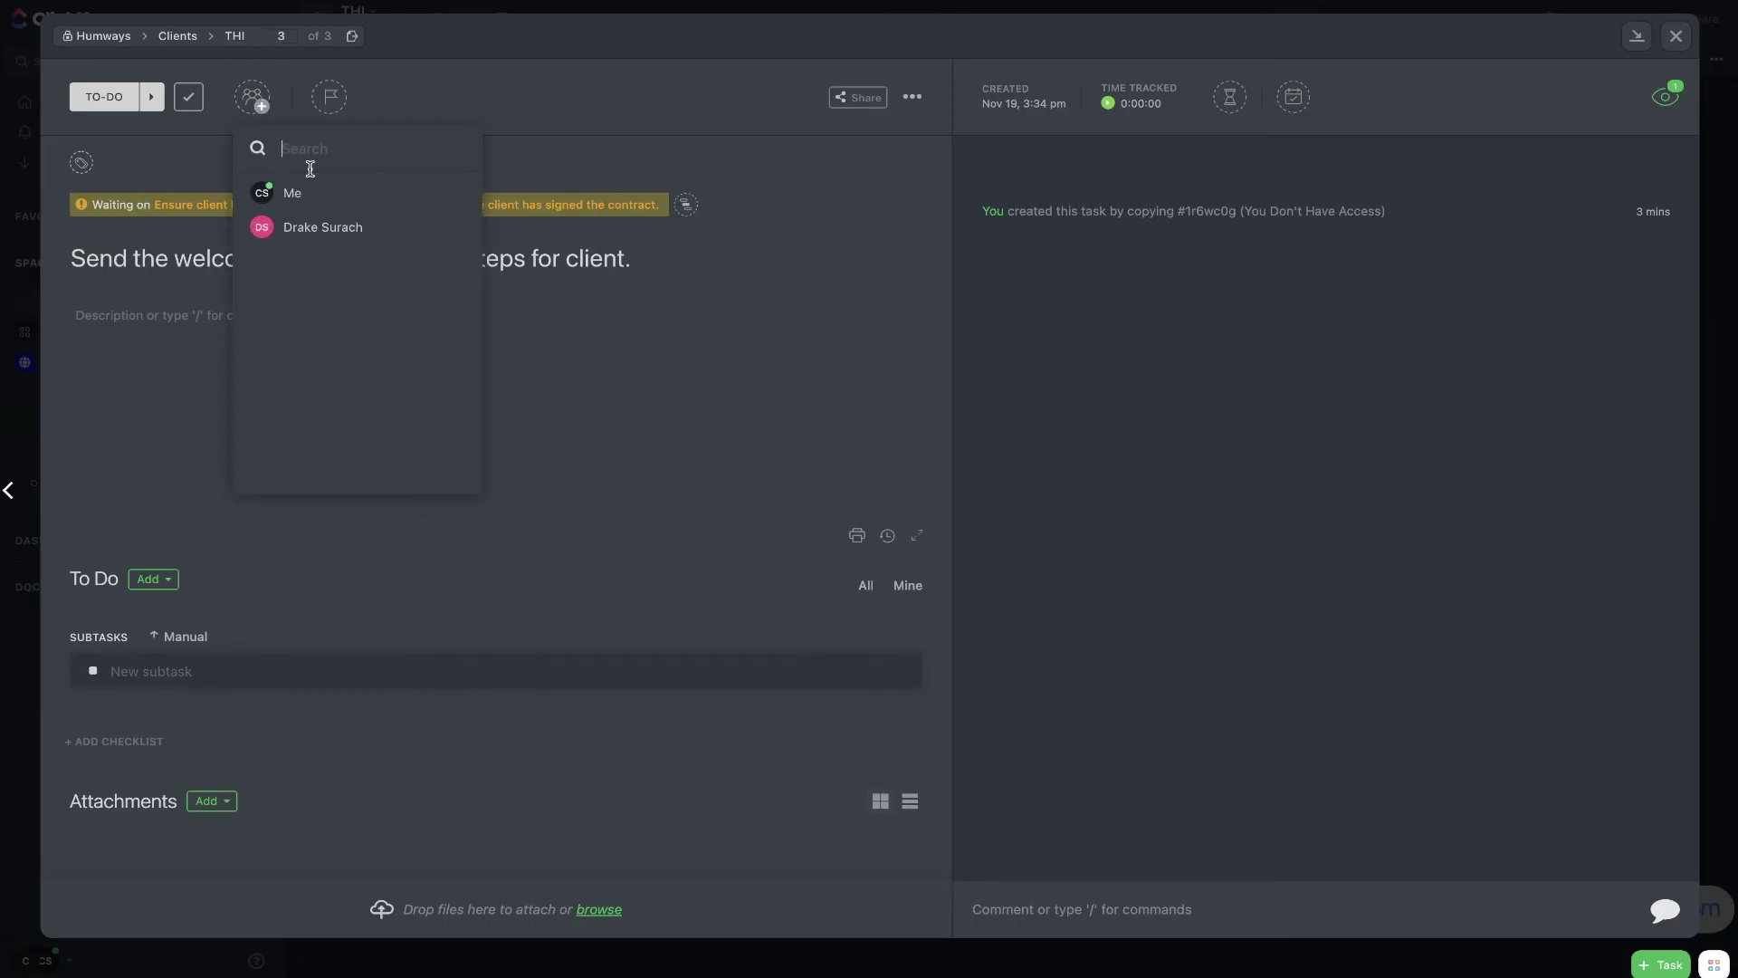
pyautogui.click(316, 225)
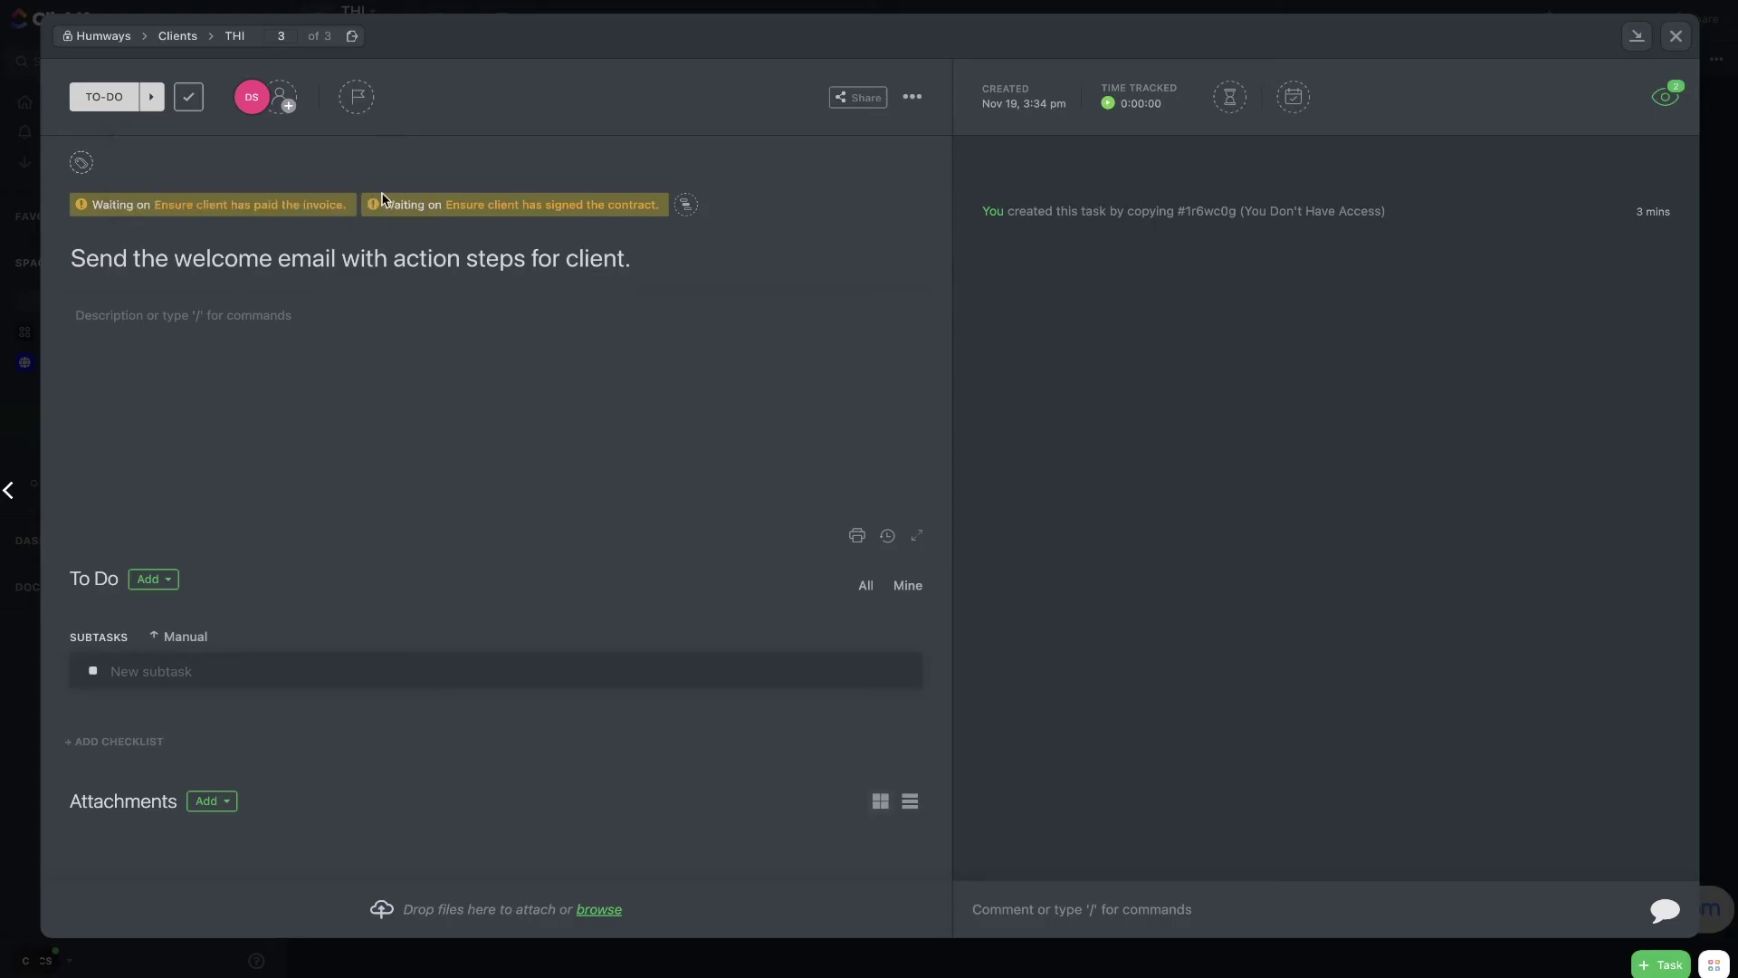
pyautogui.click(105, 351)
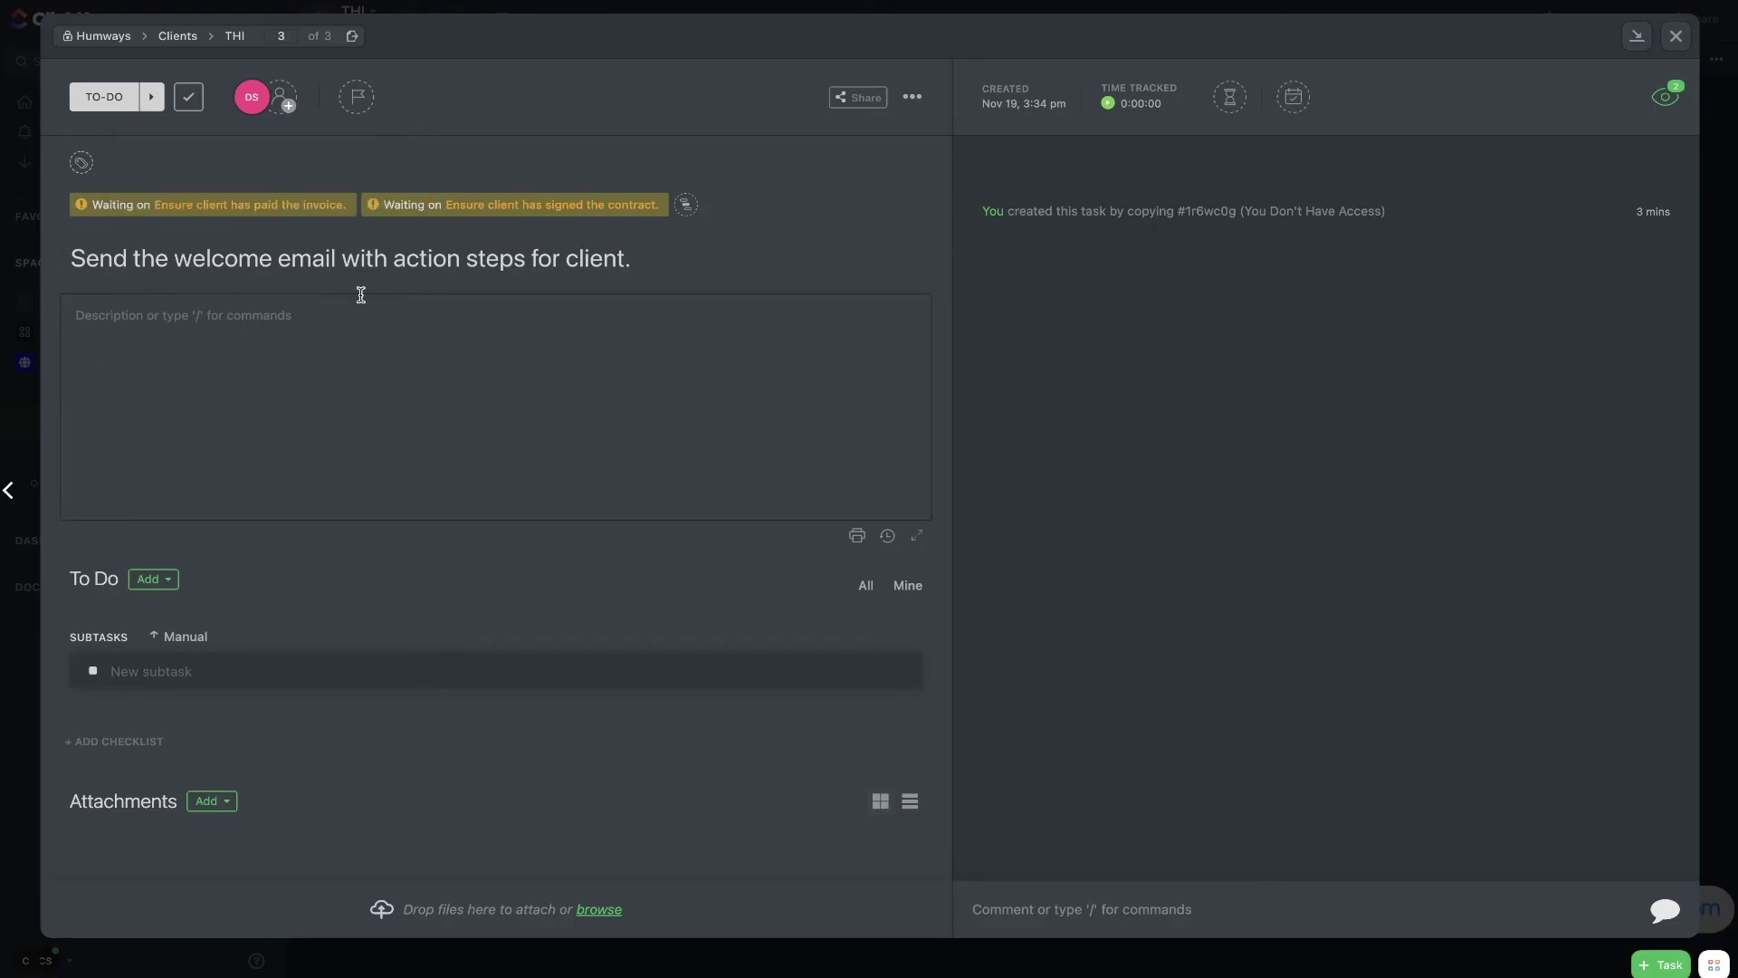
pyautogui.write('"')
pyautogui.press('BackSpace')
# Step: Add a blue banner with an envelope emoji and a note to fill out the email template
pyautogui.write('/ ')
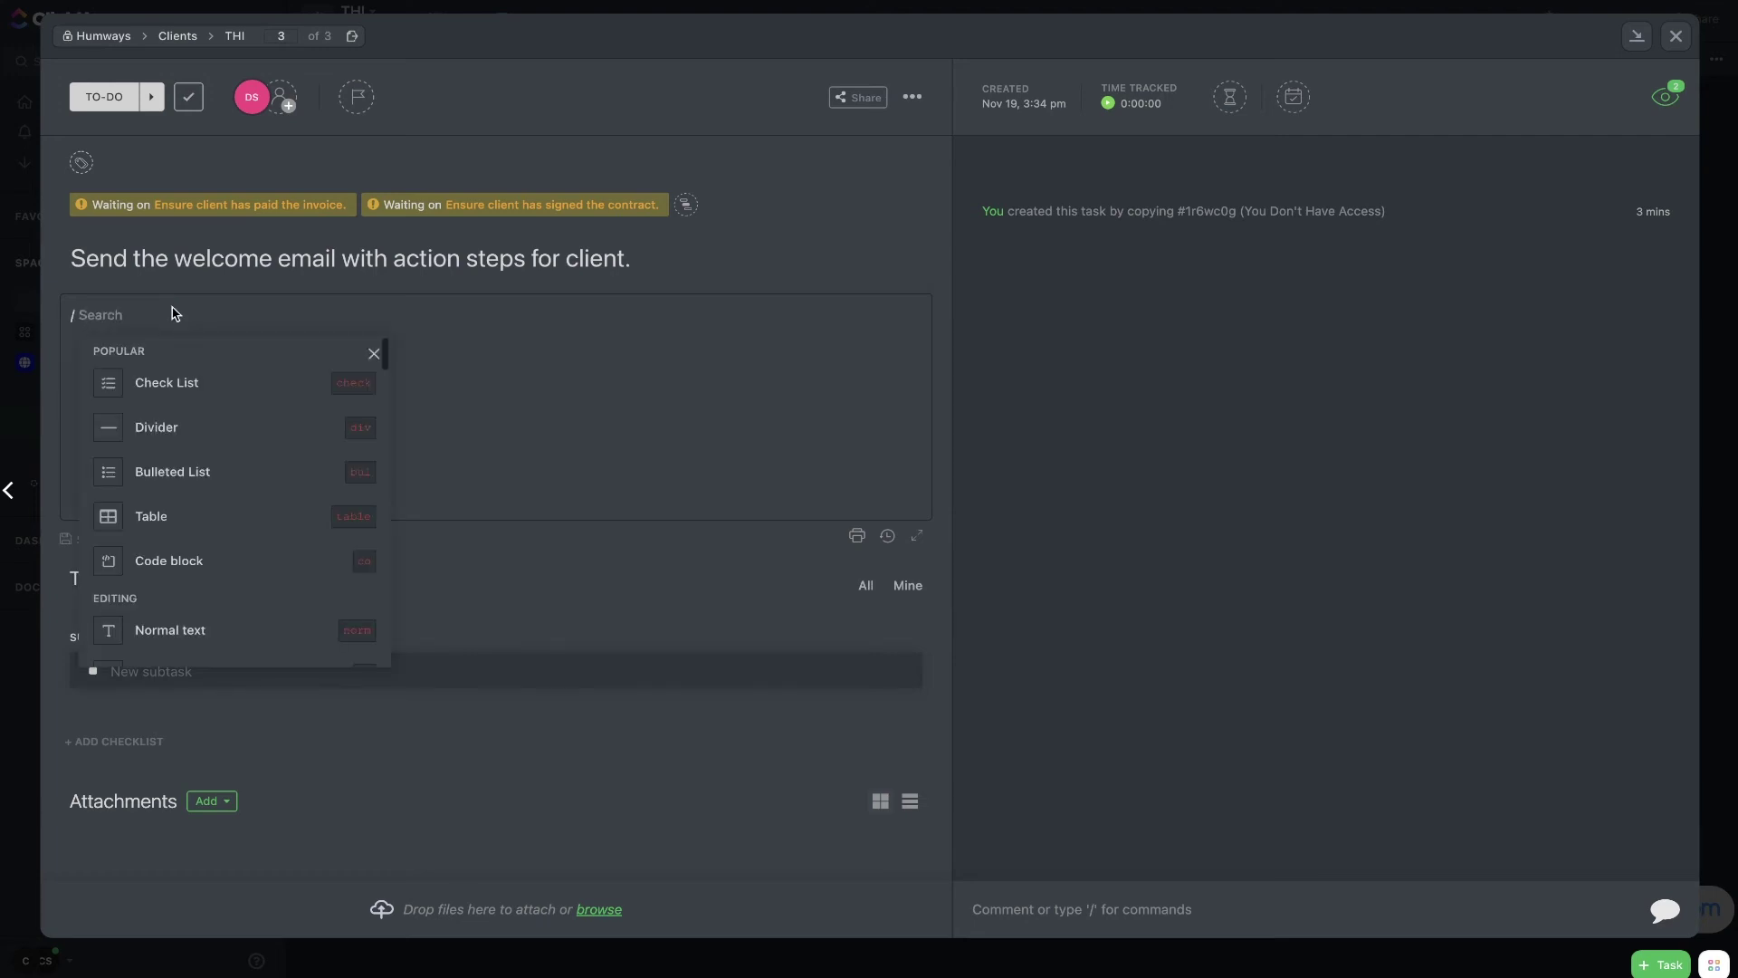
pyautogui.write('info')
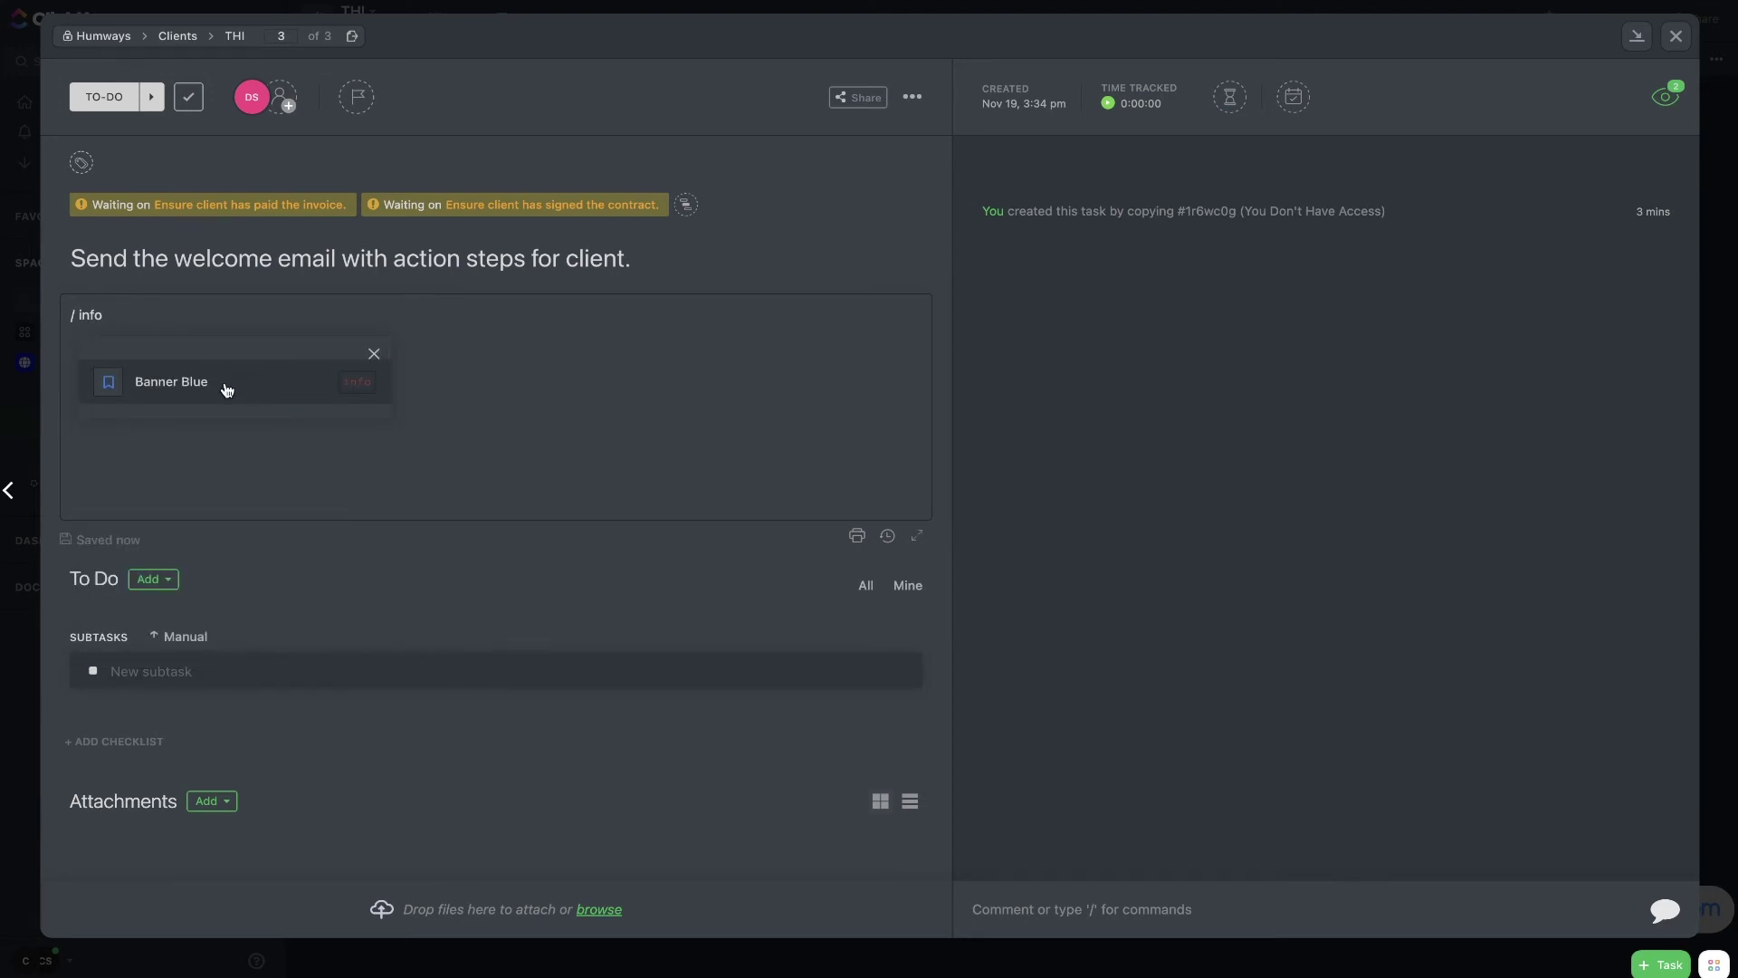
pyautogui.click(226, 390)
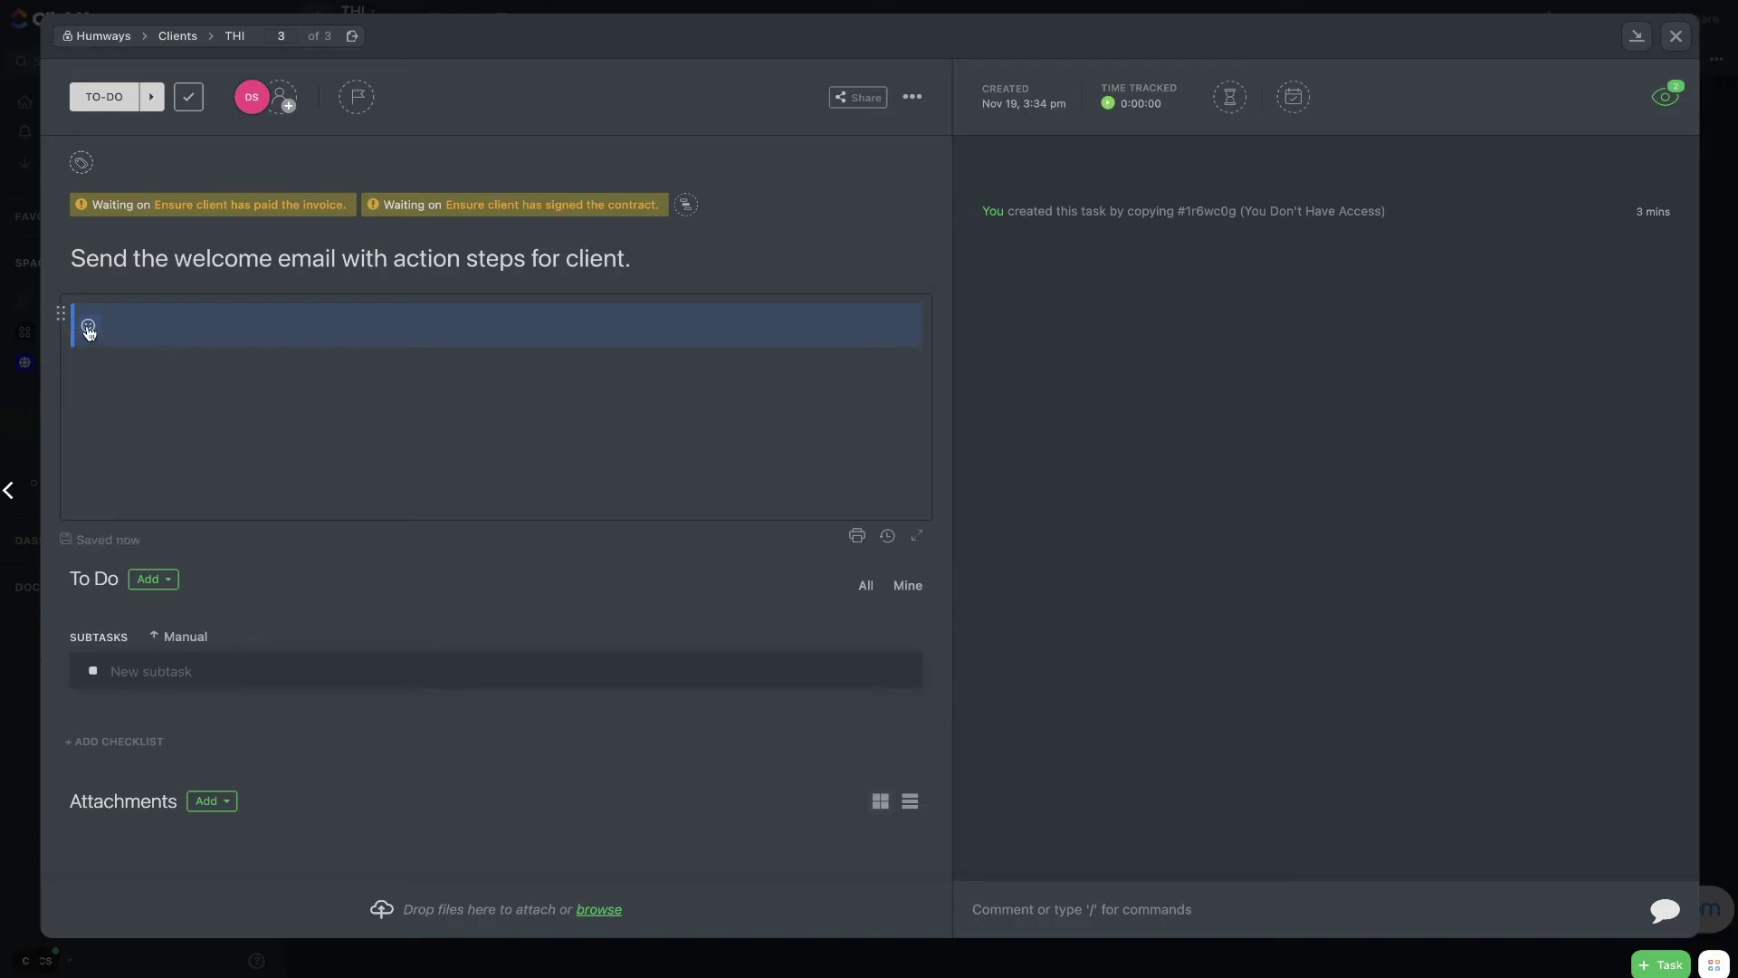
pyautogui.click(88, 327)
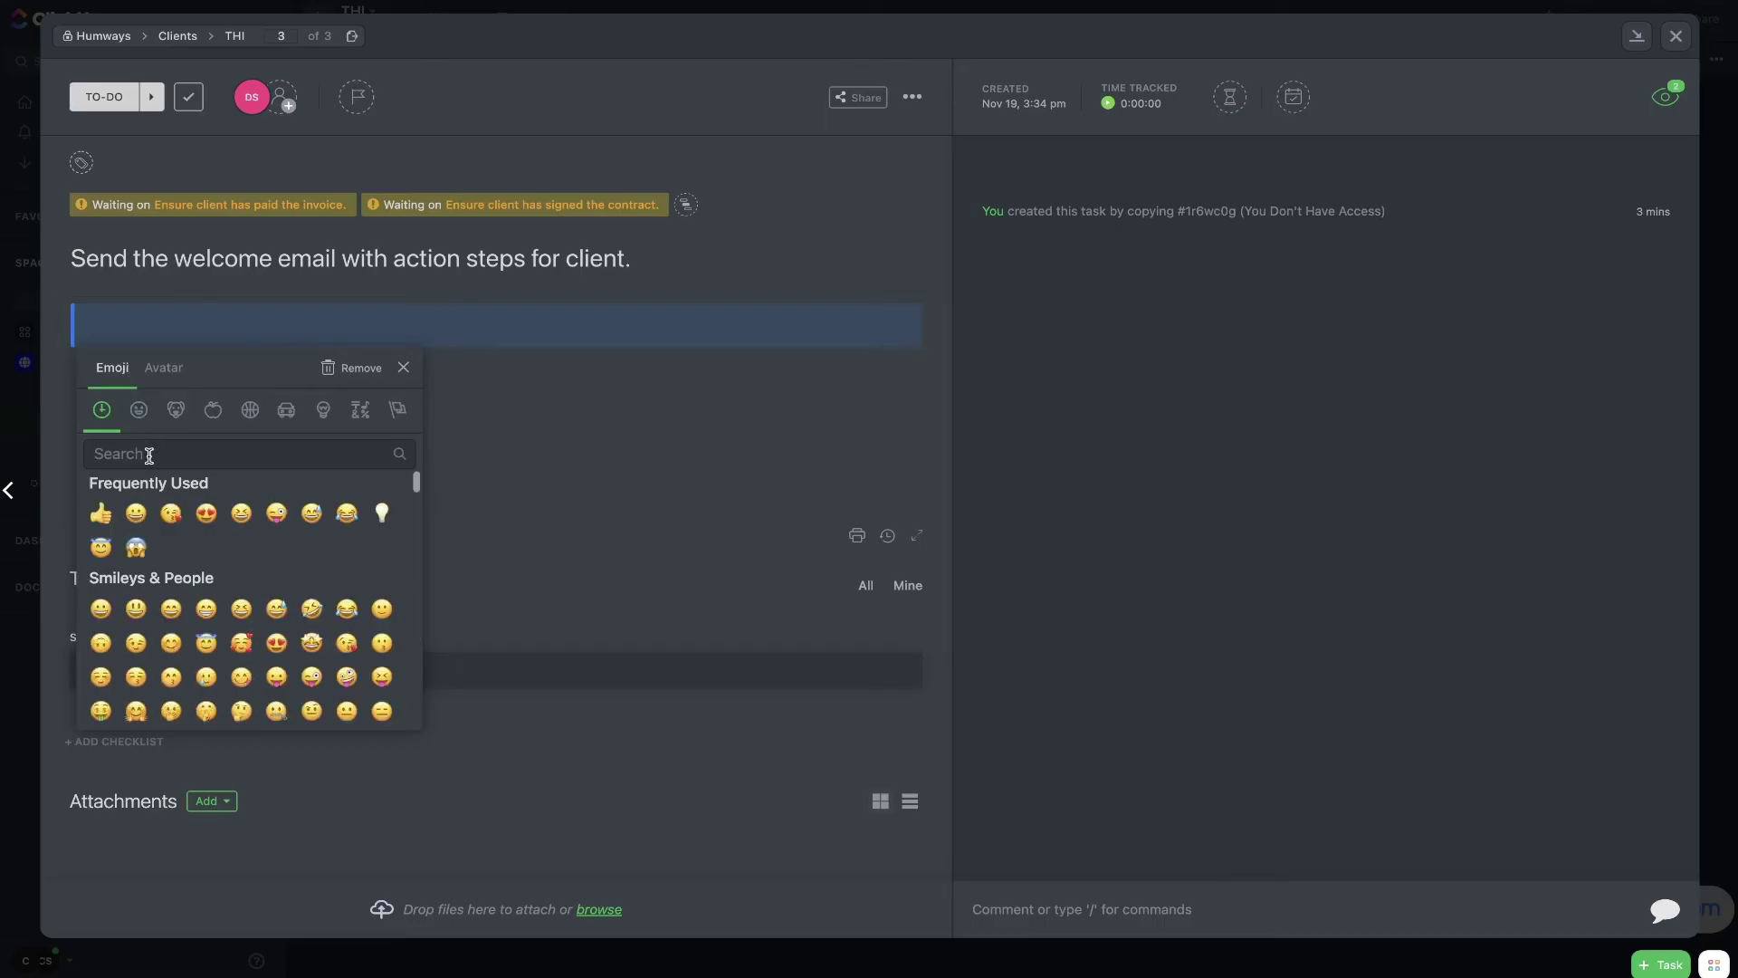
pyautogui.write('email')
pyautogui.click(142, 515)
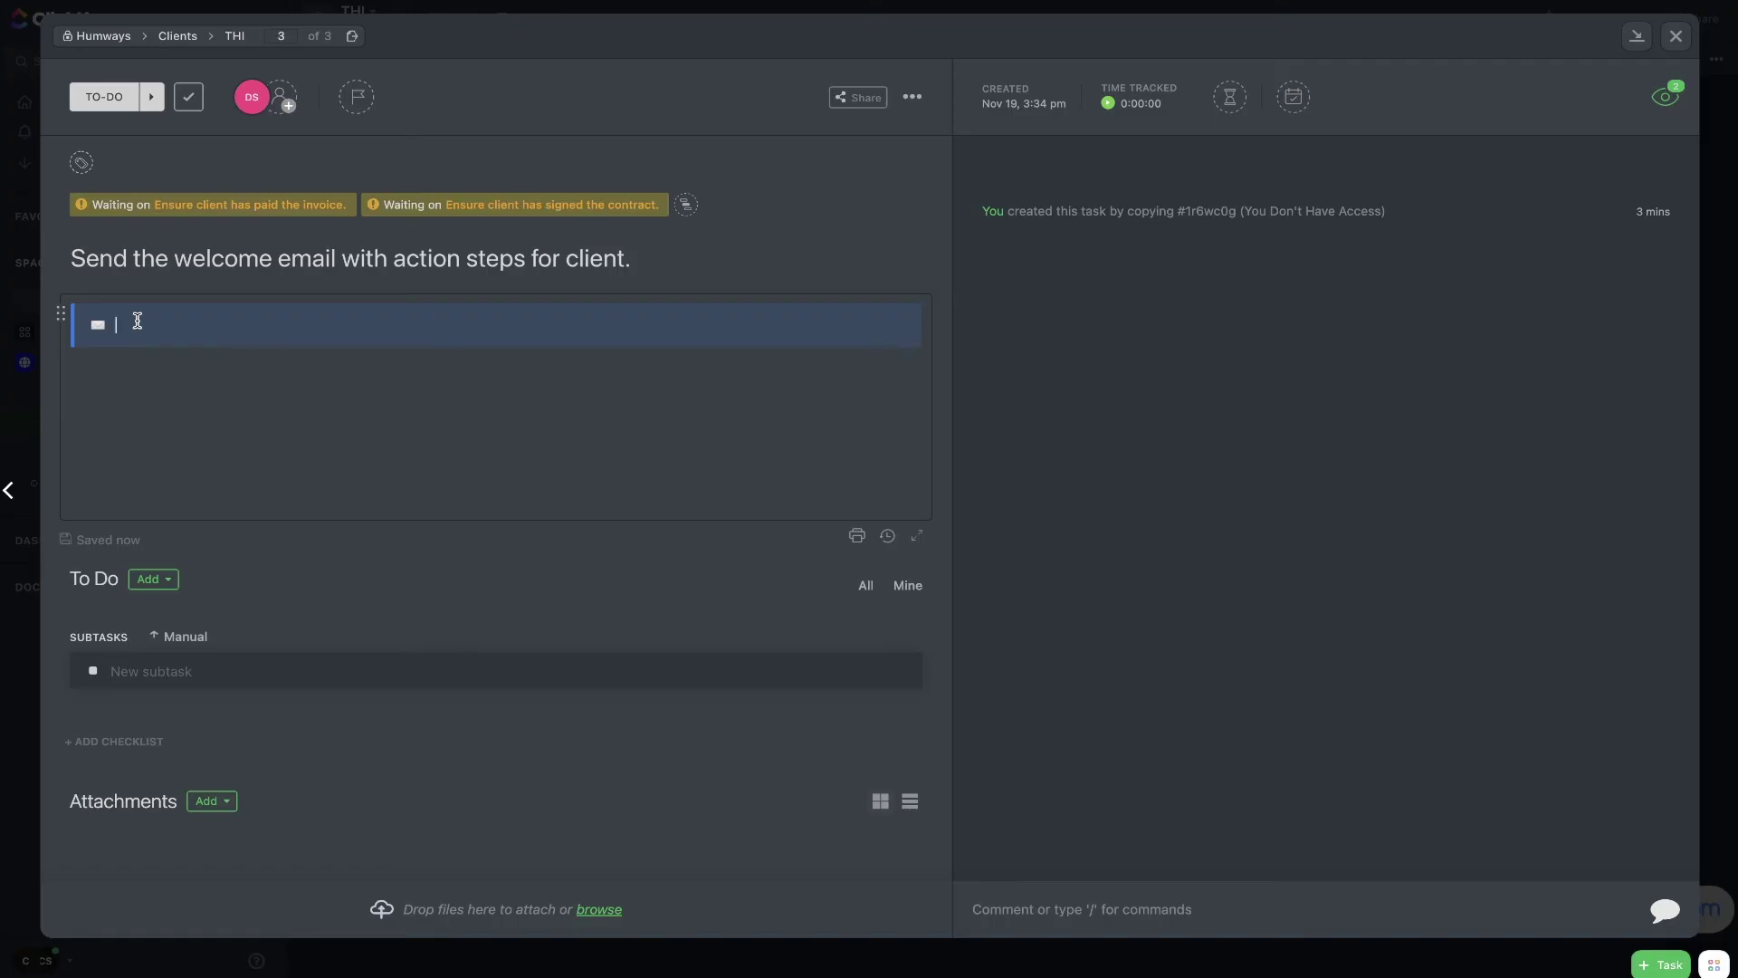
pyautogui.write('TH')
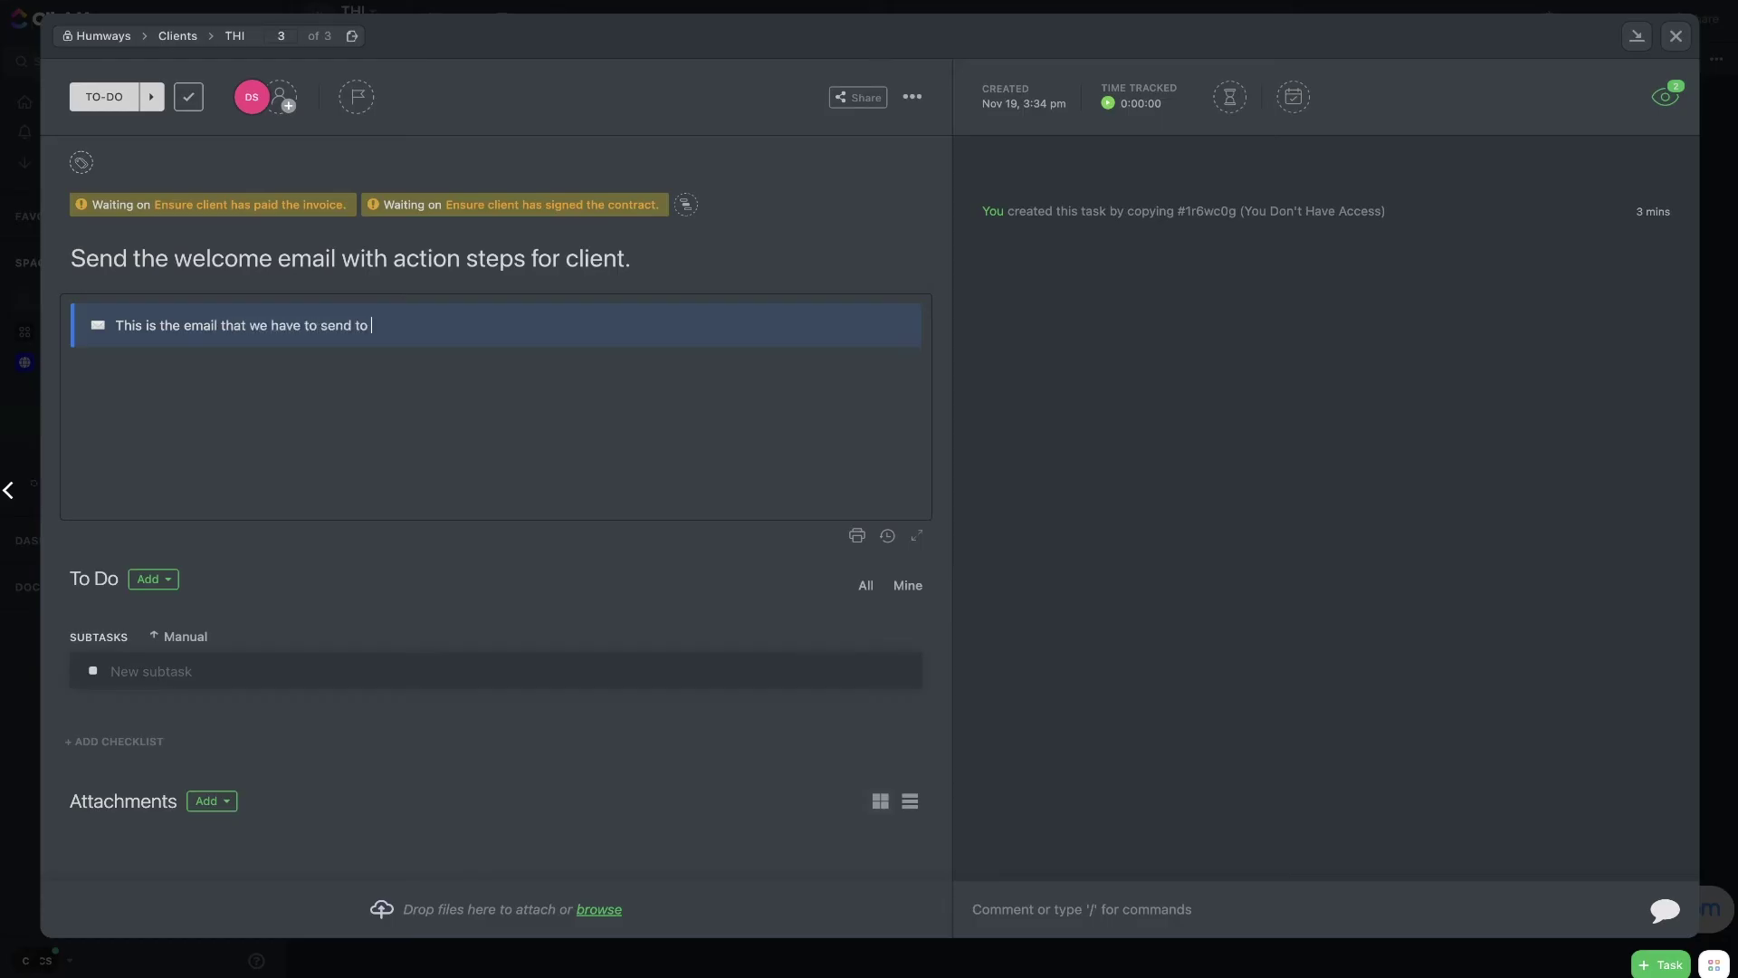
pyautogui.write('new clients. Copy and paste this template and make sure to f')
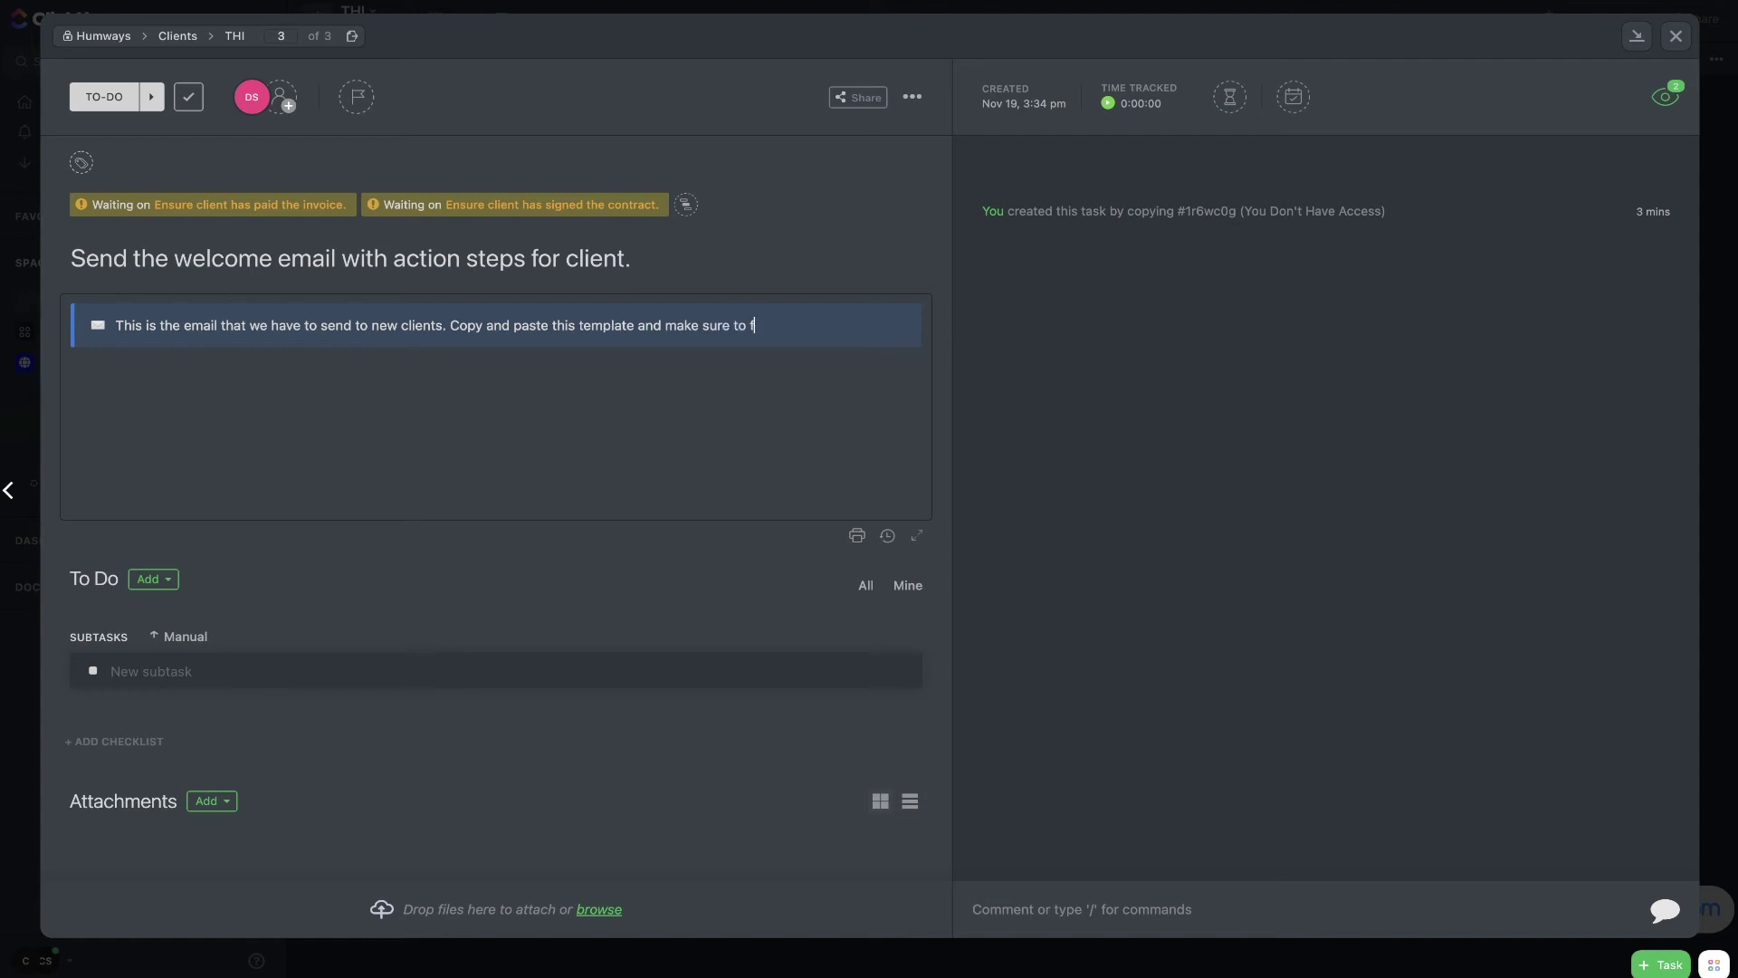
pyautogui.write('ut properly.')
pyautogui.press('Return')
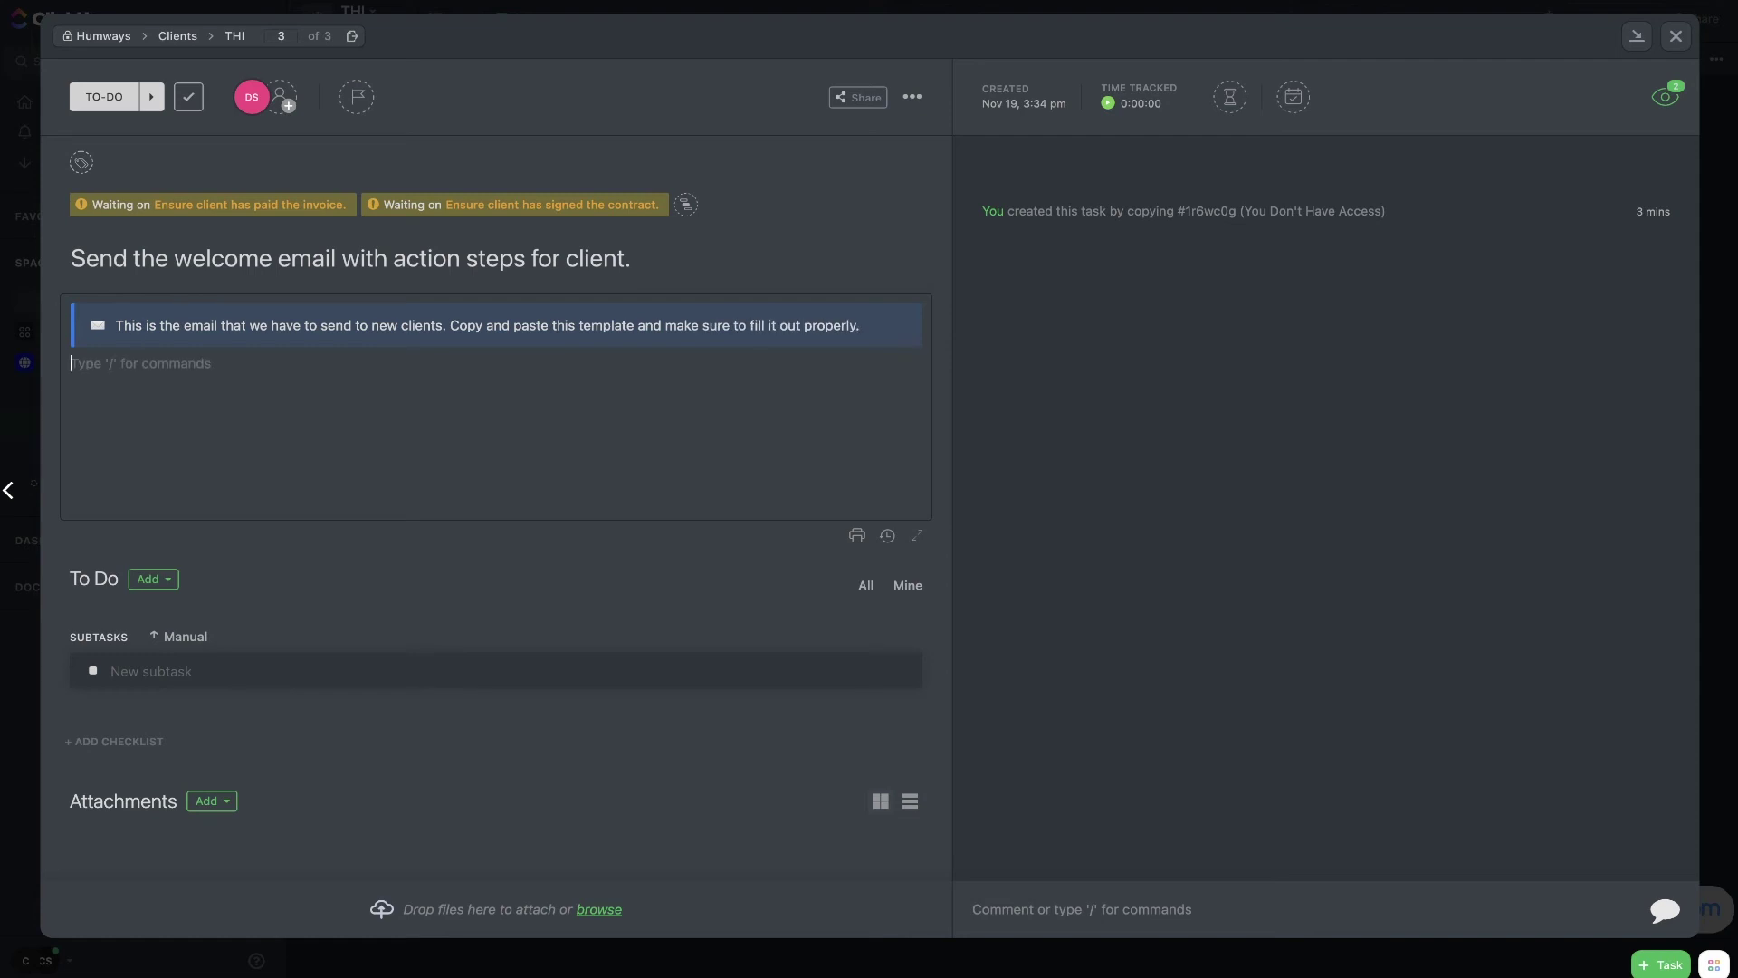
# Step: Paste the quoted 'Hey {name}' welcome-email template below the banner and make it italic
pyautogui.write('"')
pyautogui.write('Hey {name}, thanks for signing up to work with us, we\'re so excited to get started, make sure to send your content to this link: ____"')
pyautogui.press('Return')
pyautogui.press('Return')
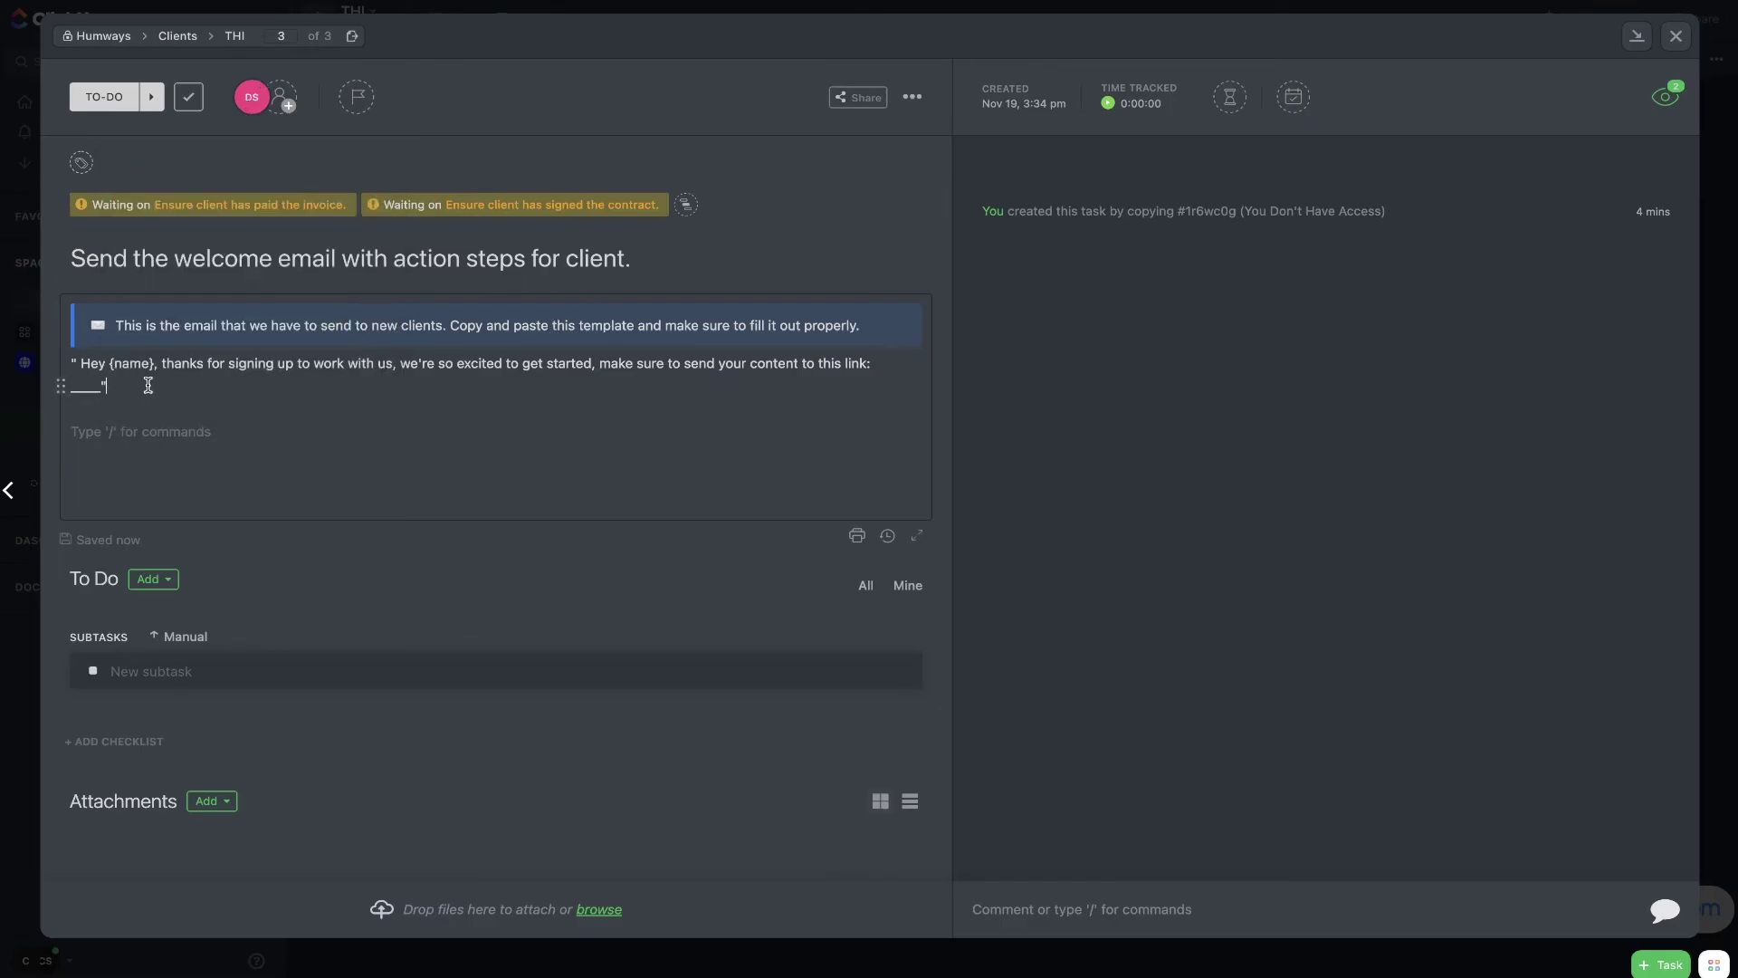
pyautogui.moveTo(148, 384); pyautogui.dragTo(13, 343)
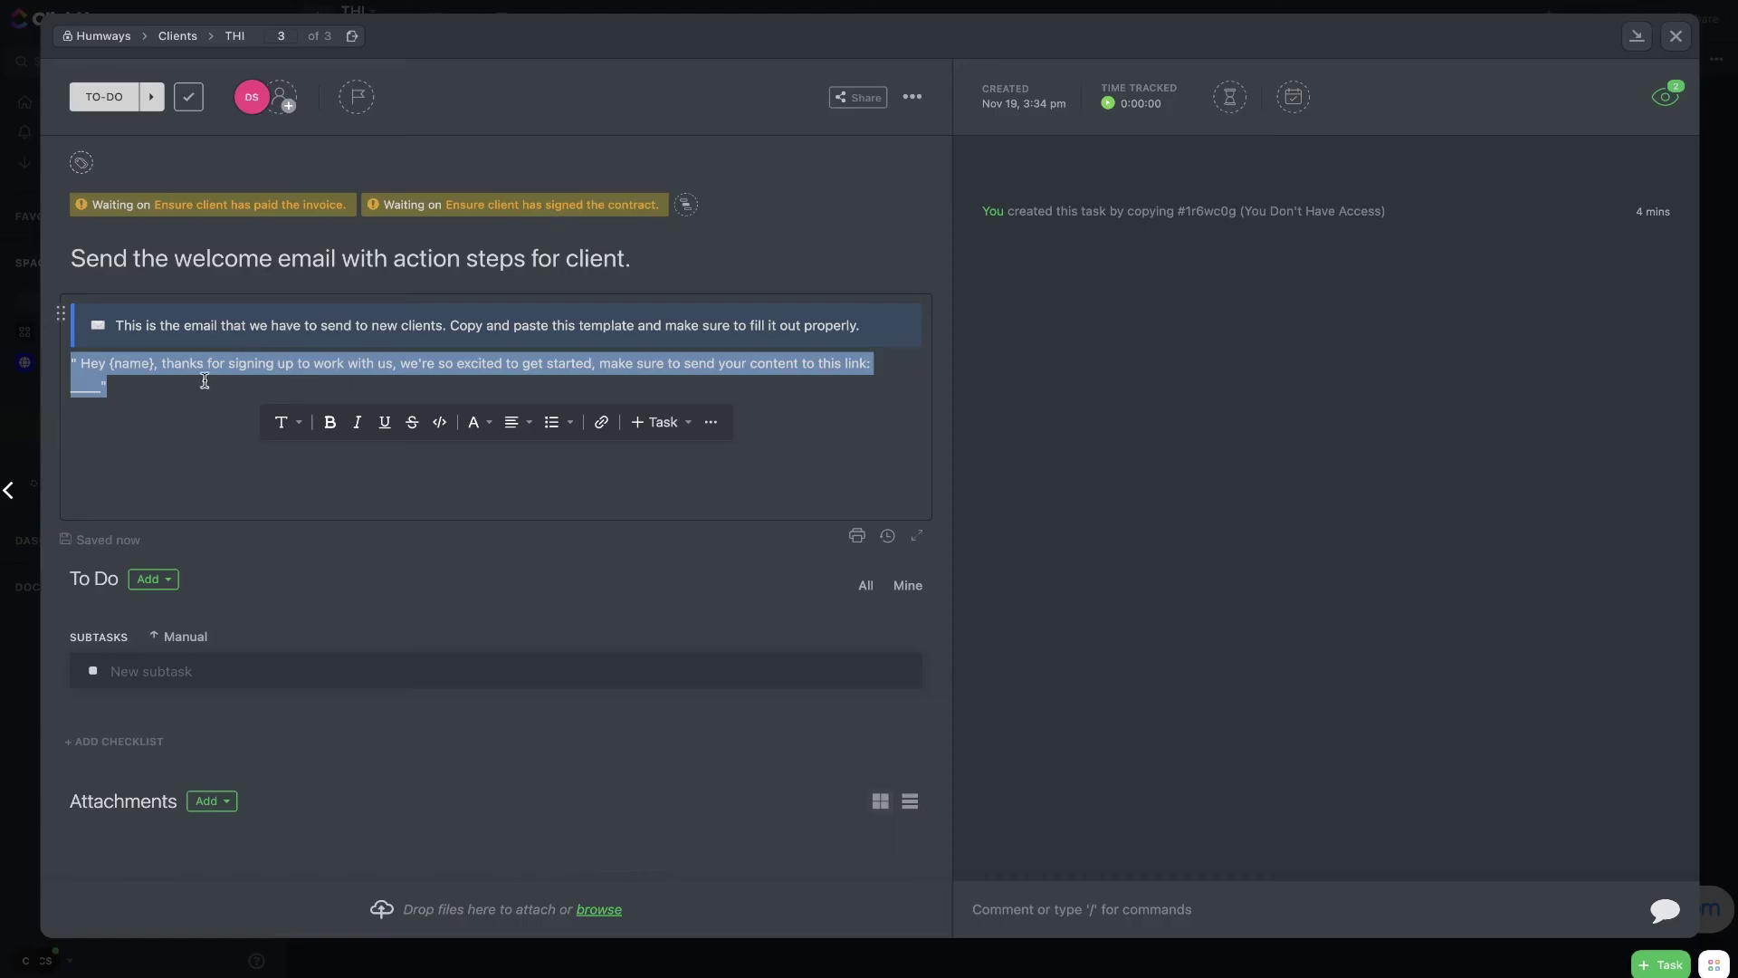
pyautogui.click(330, 423)
pyautogui.click(331, 450)
pyautogui.click(358, 423)
pyautogui.press('Down')
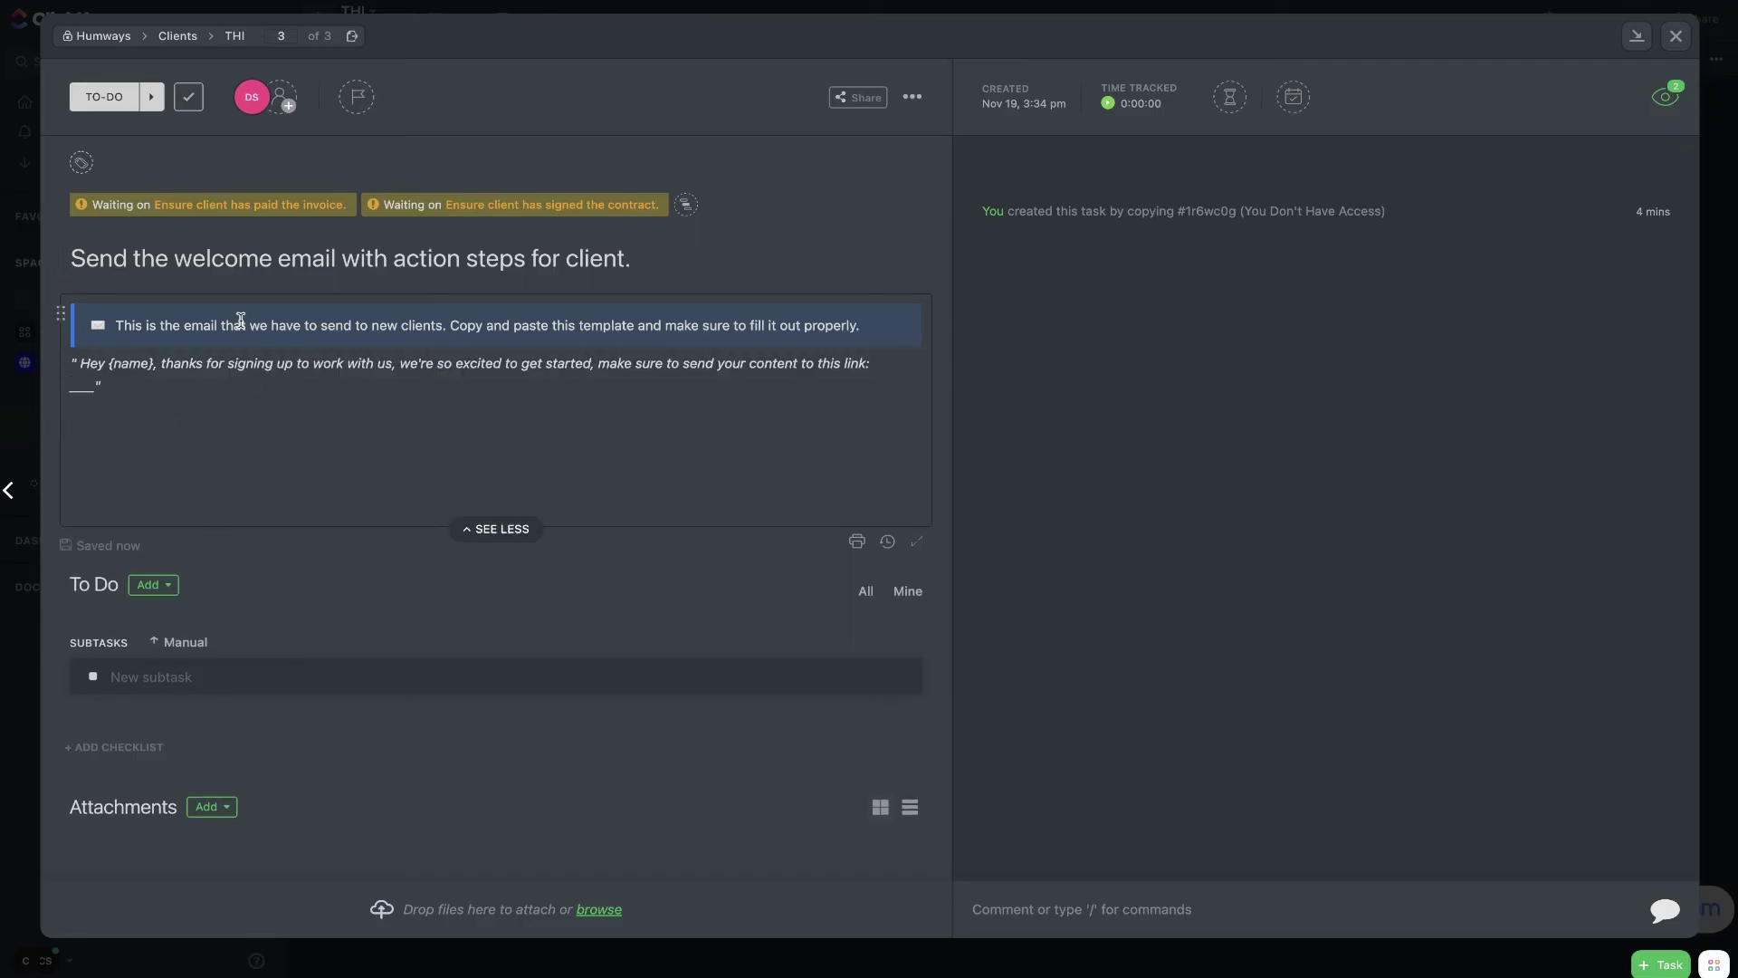
# Step: Open the slash-command menu in the description and scroll down to Views (new) and Task actions
pyautogui.write('/')
pyautogui.scroll(-3, 184, 530)
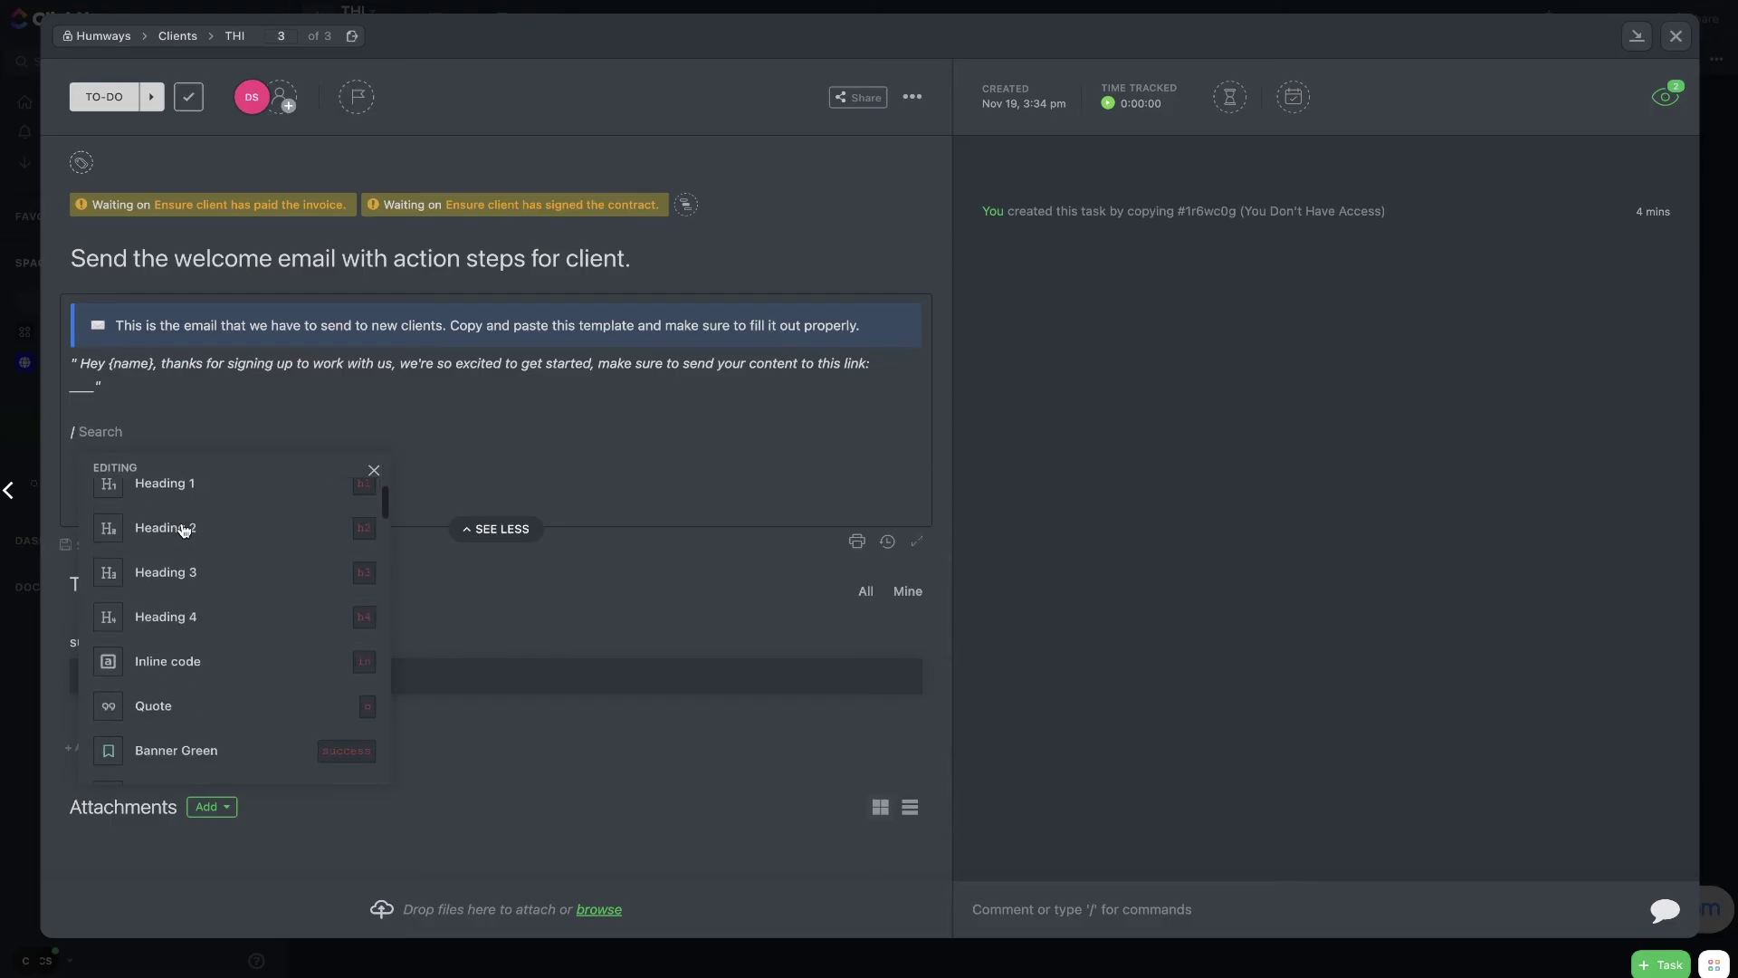
pyautogui.scroll(2, 181, 543)
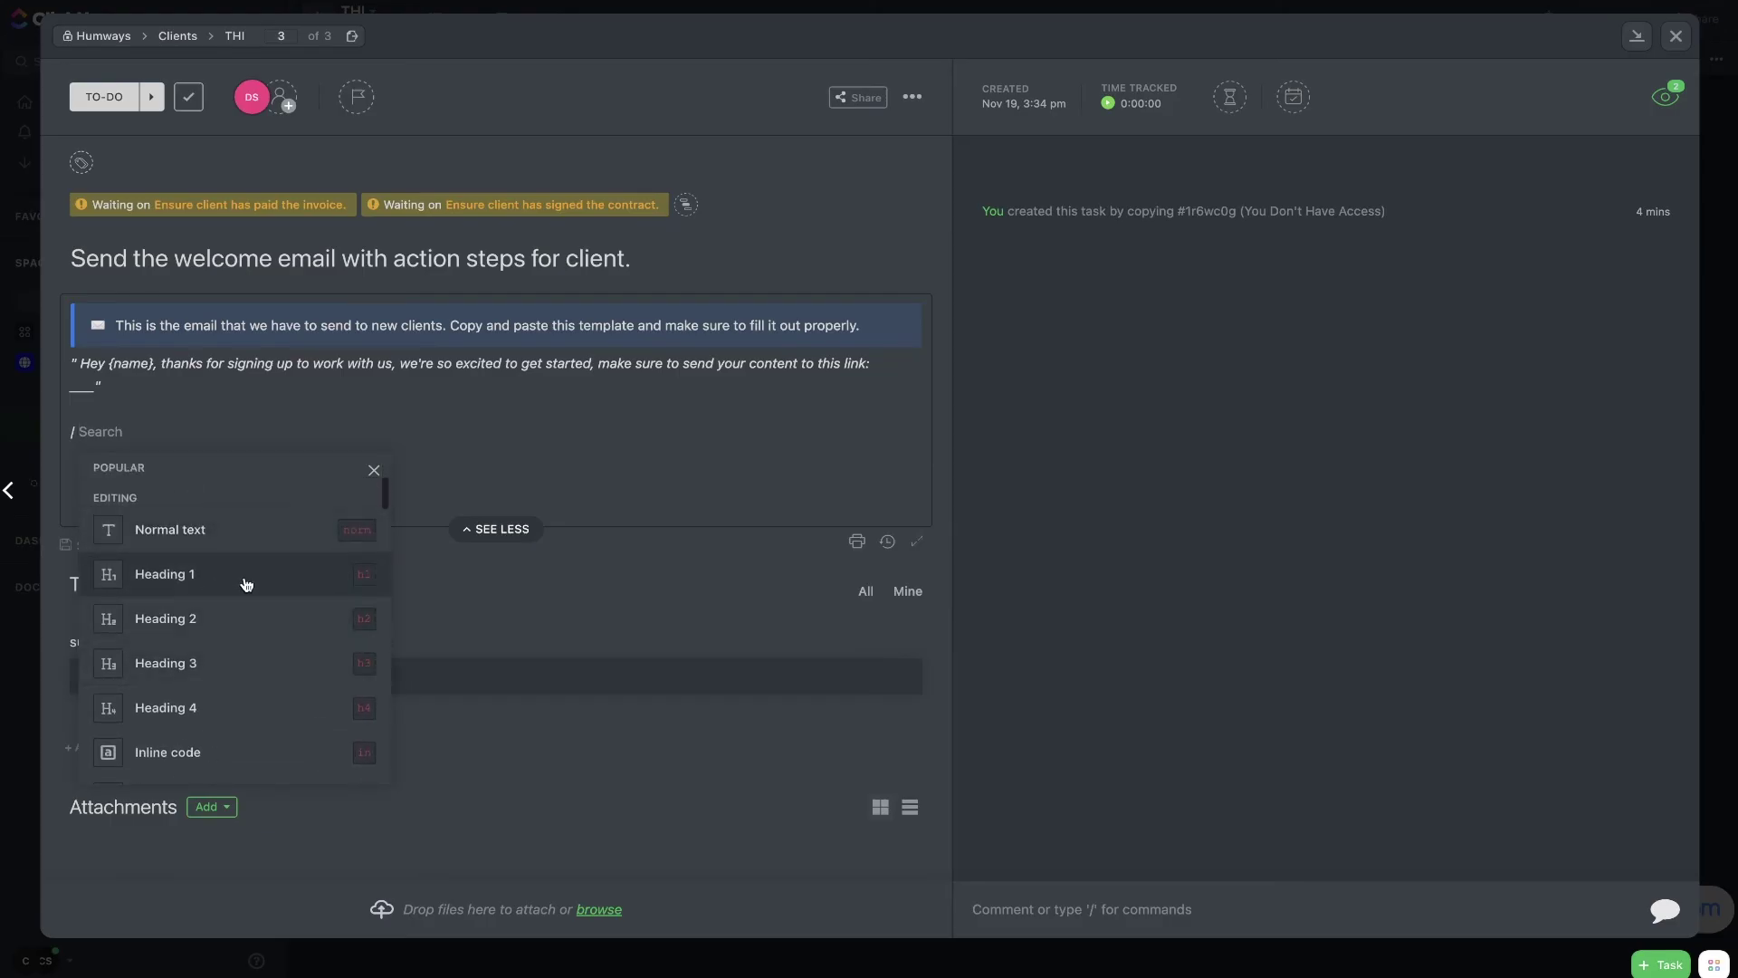
pyautogui.scroll(-3, 253, 571)
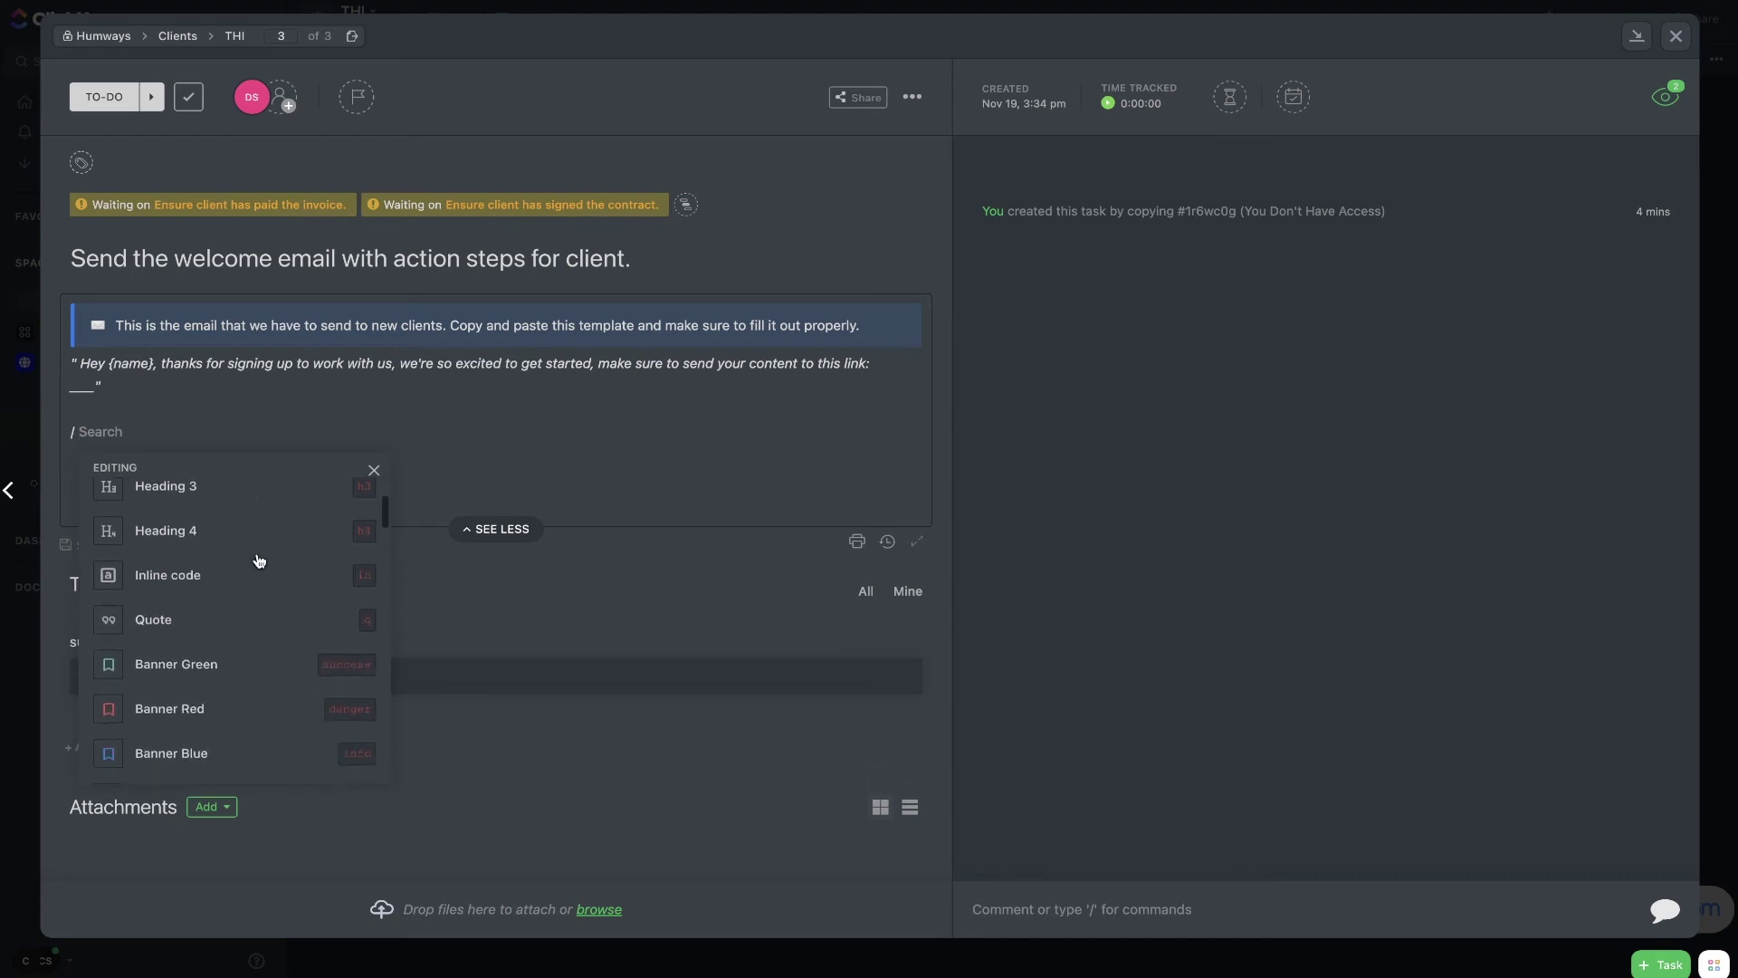
pyautogui.scroll(-1, 258, 561)
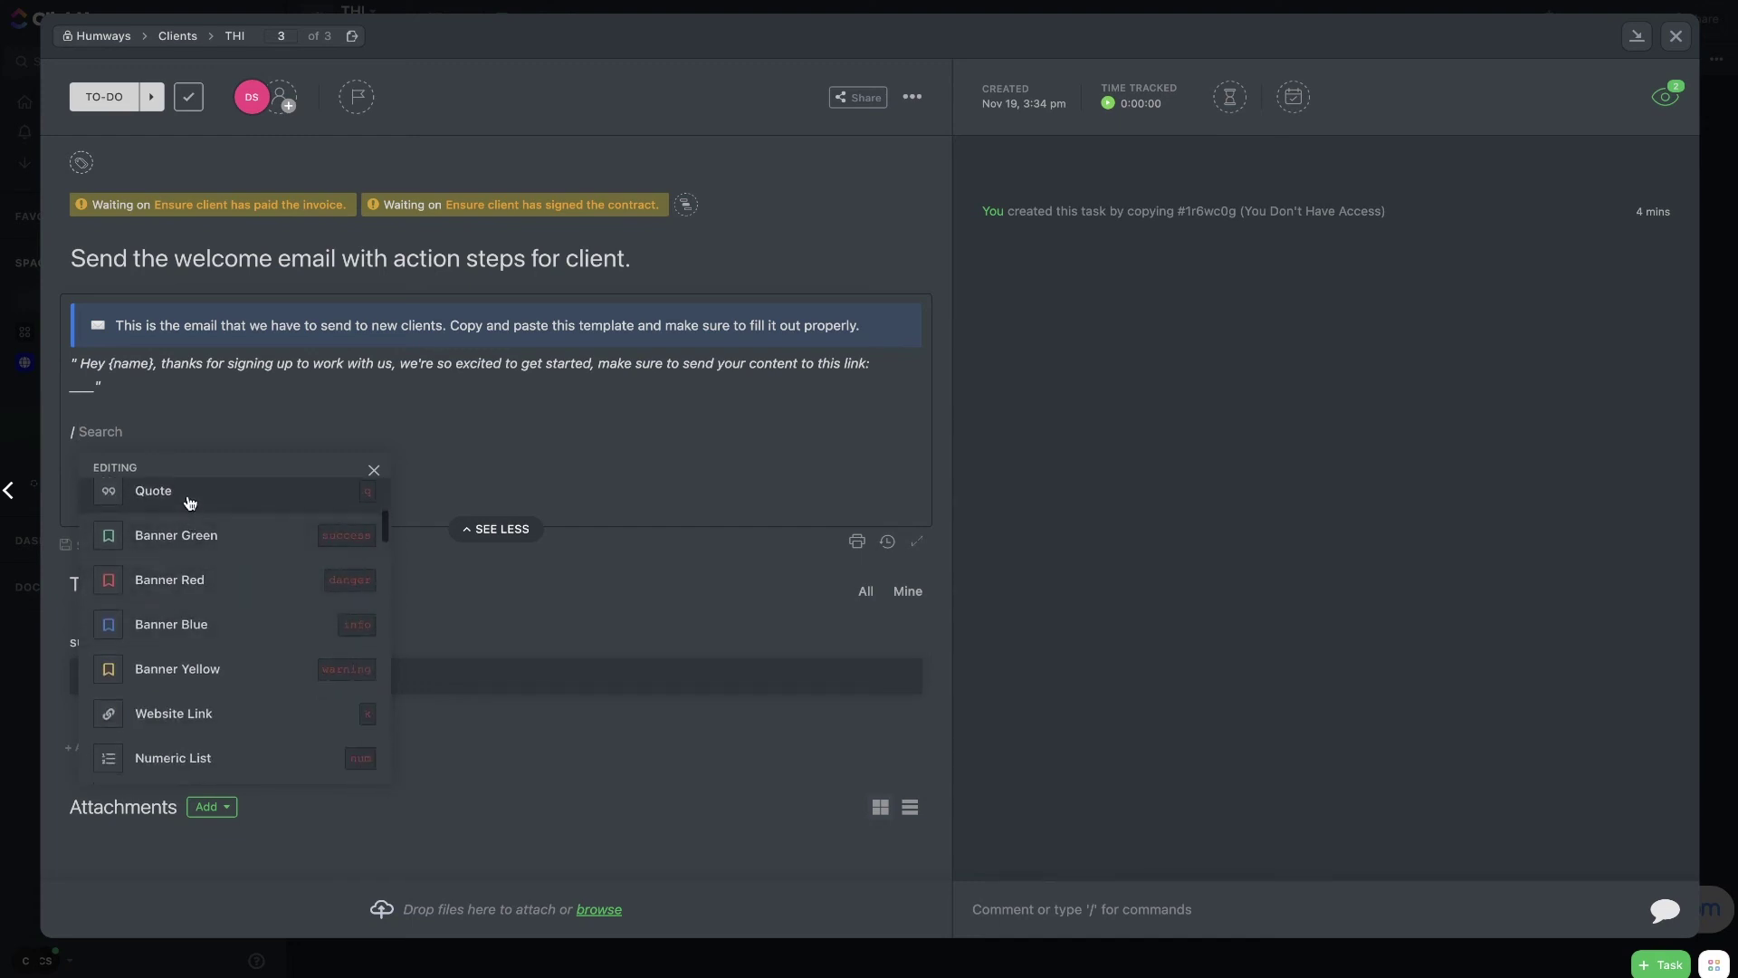
pyautogui.scroll(-5, 208, 606)
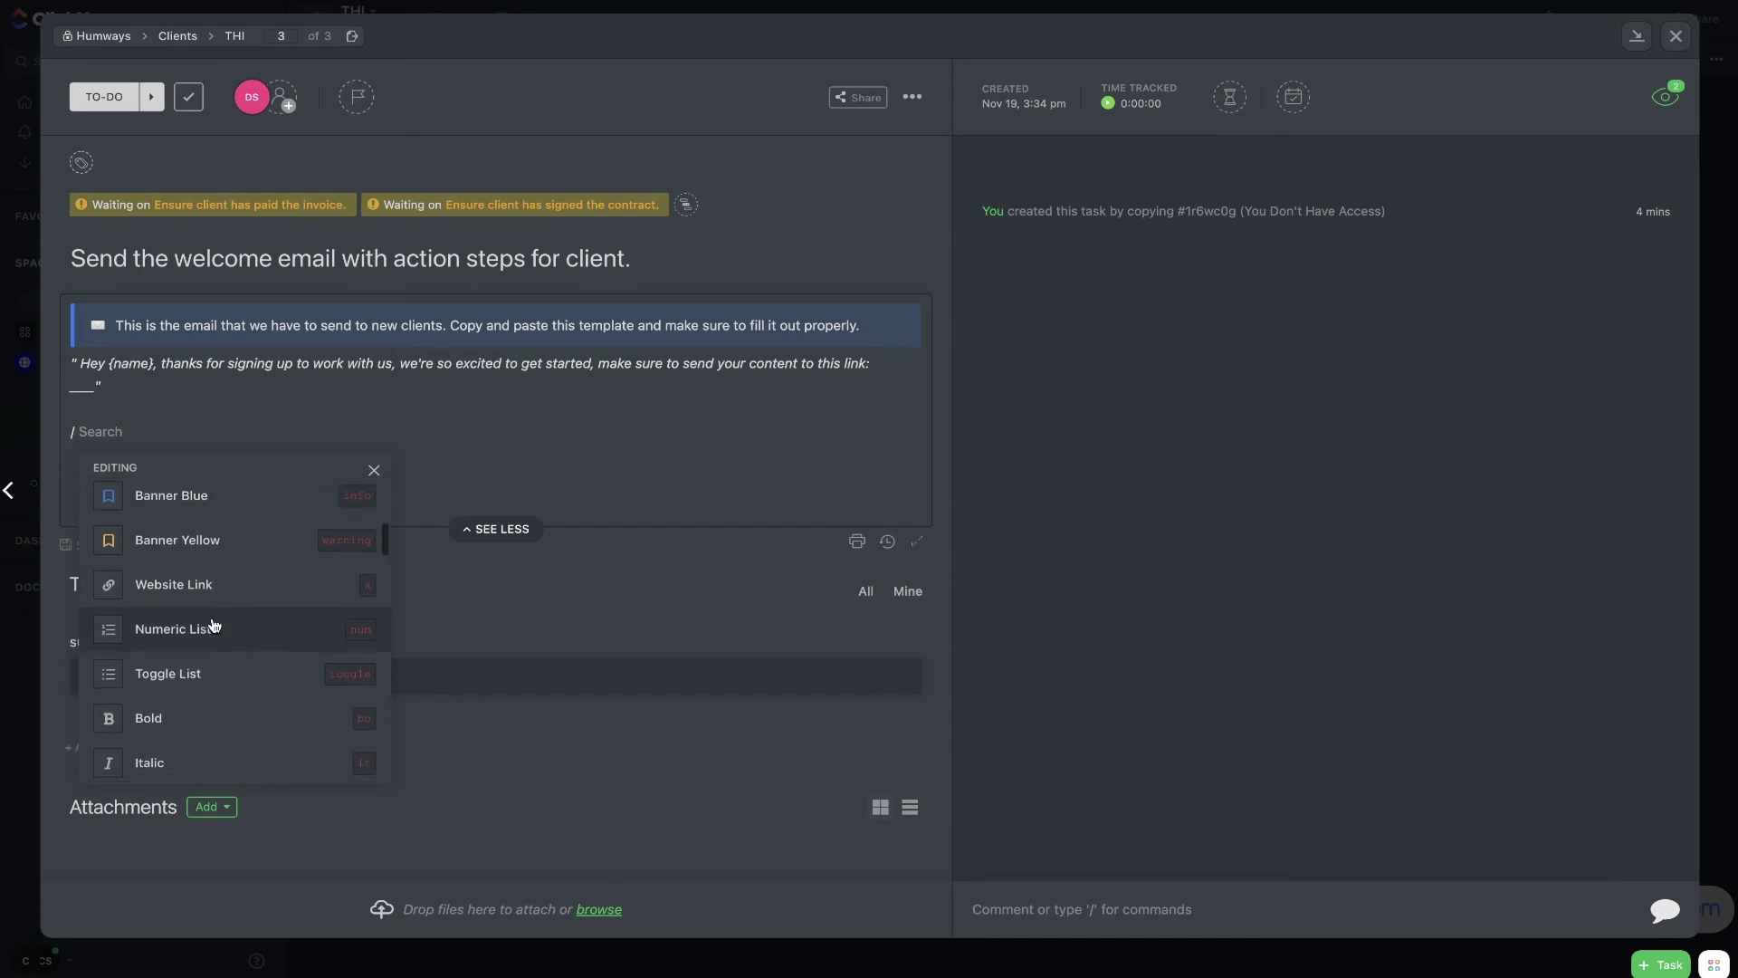
pyautogui.scroll(-5, 213, 624)
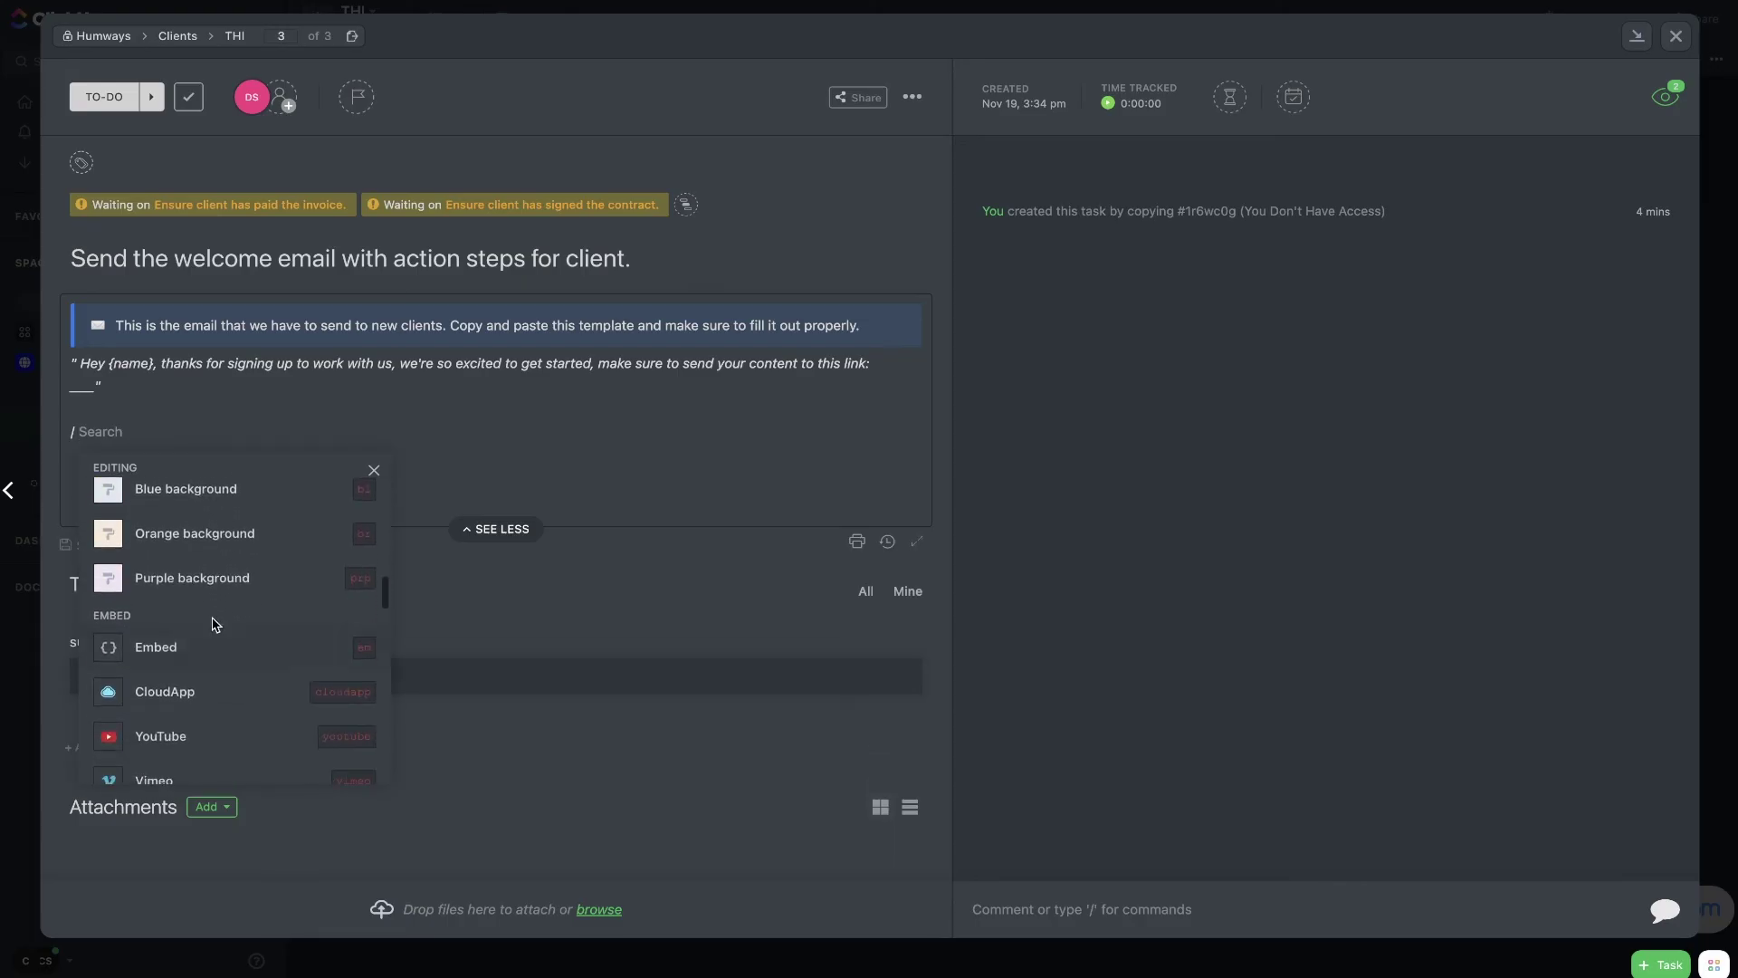
pyautogui.scroll(-2, 199, 561)
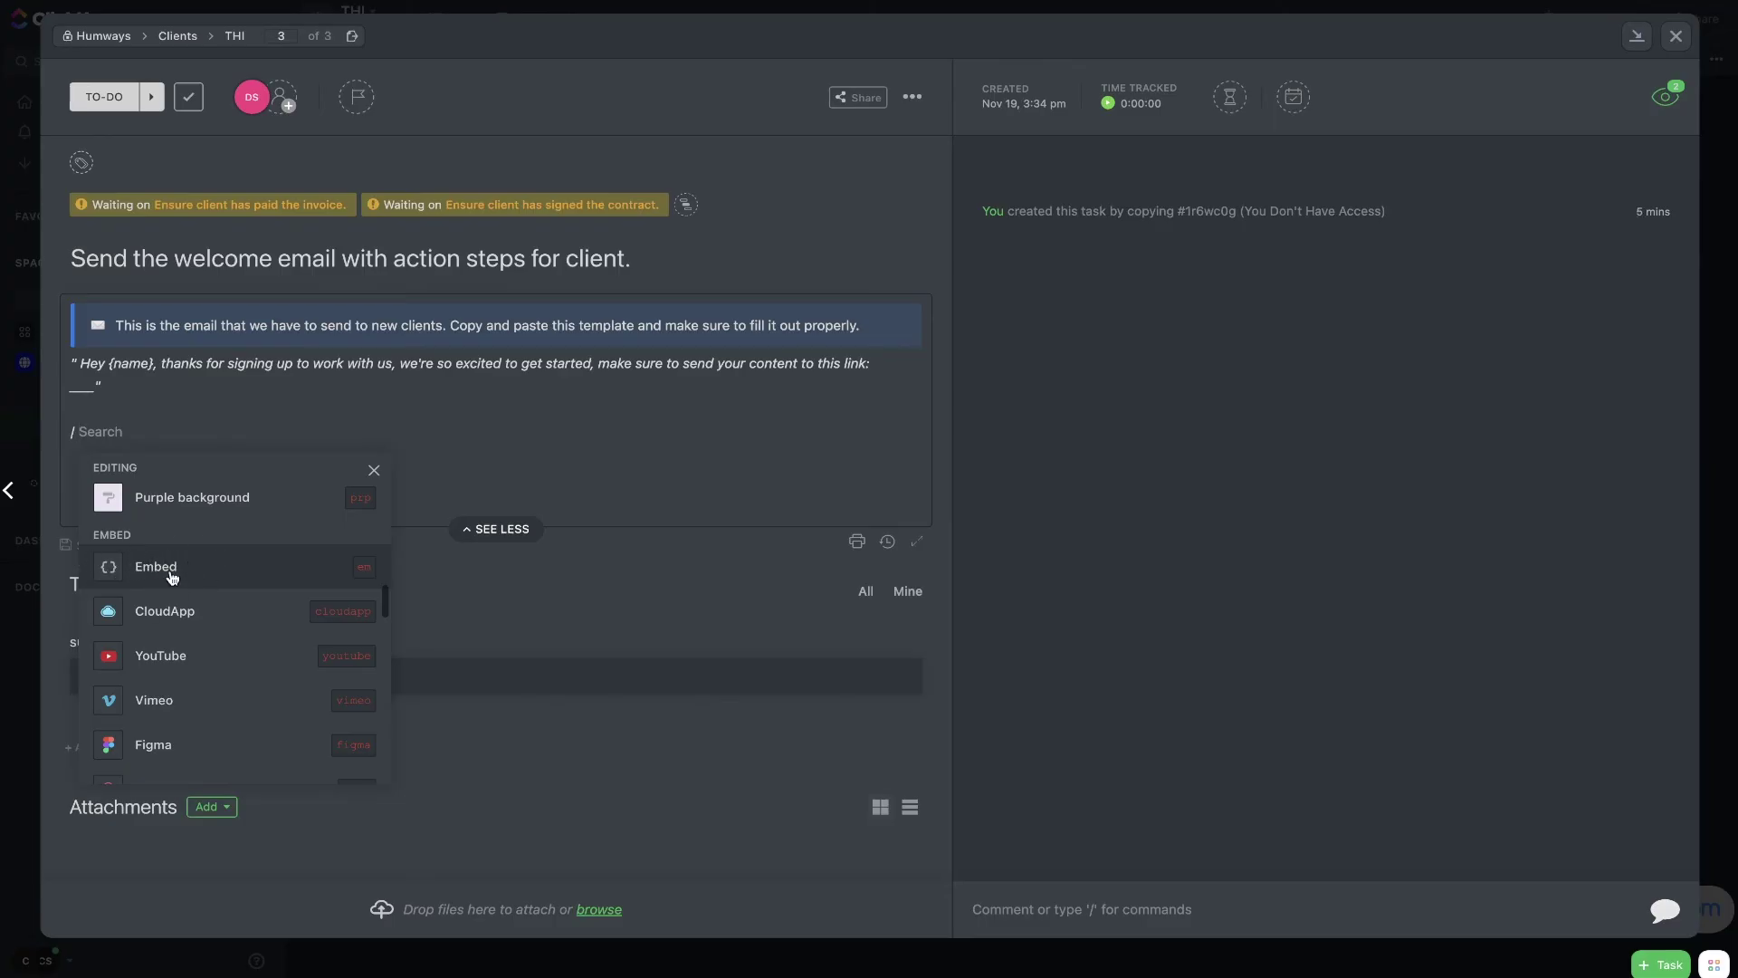
pyautogui.scroll(-1, 145, 576)
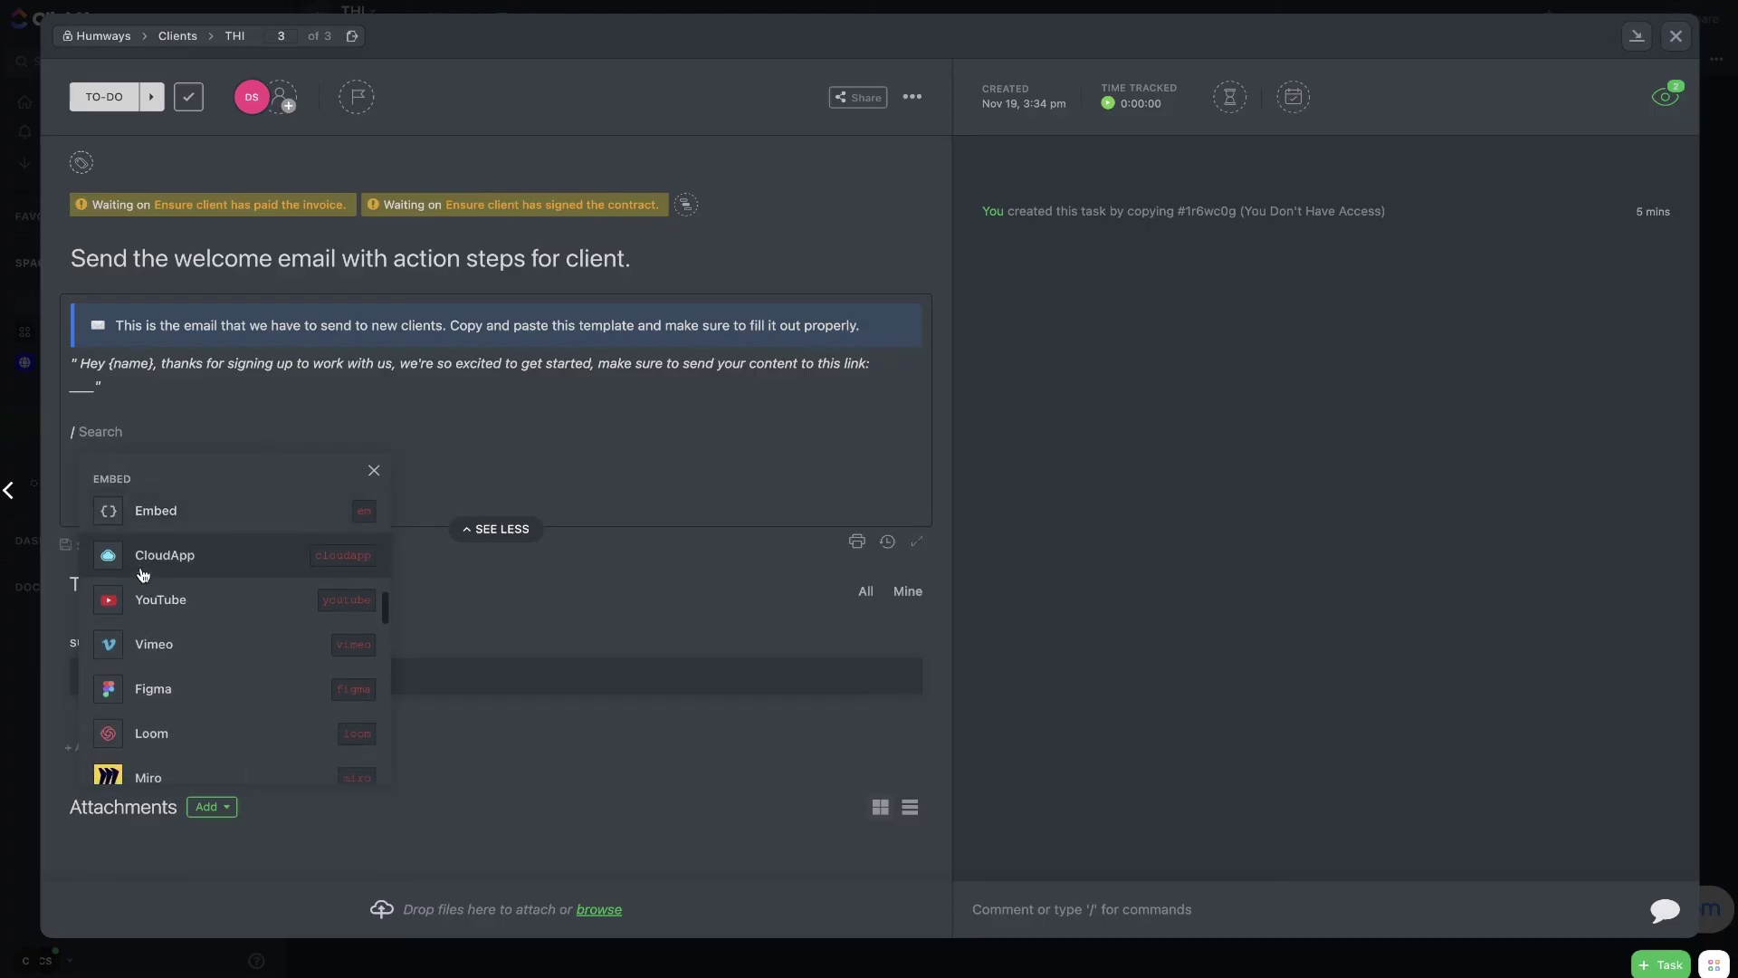
pyautogui.scroll(-3, 221, 667)
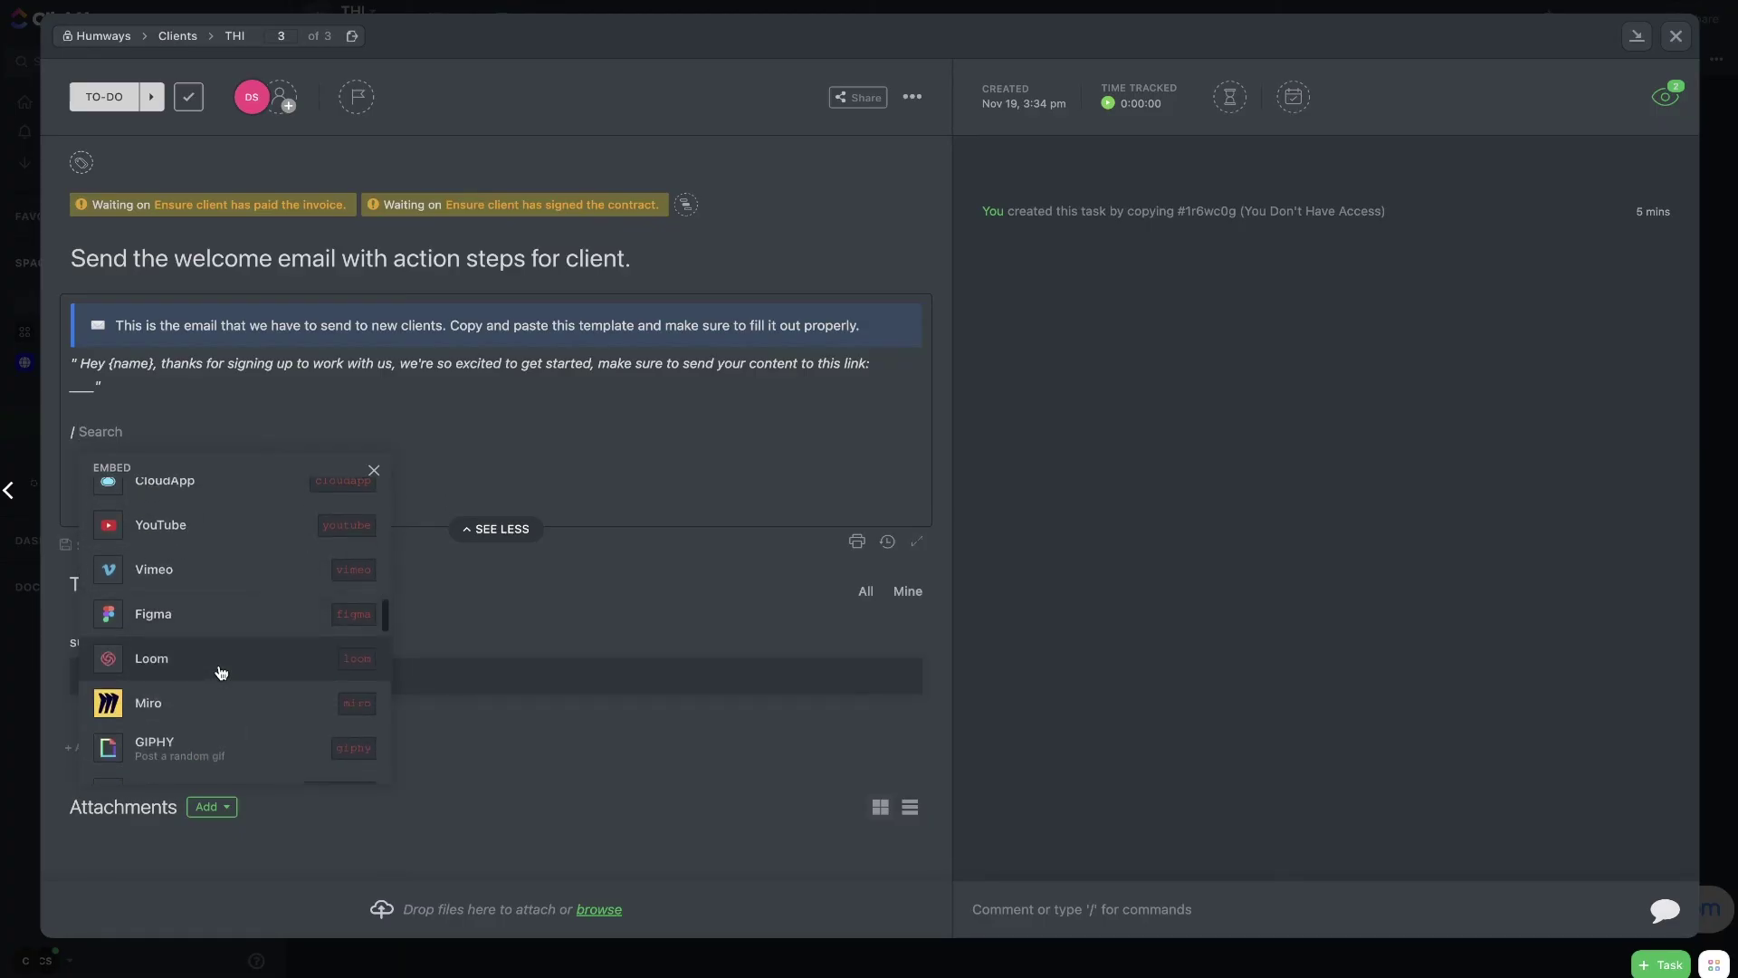
pyautogui.scroll(-4, 223, 670)
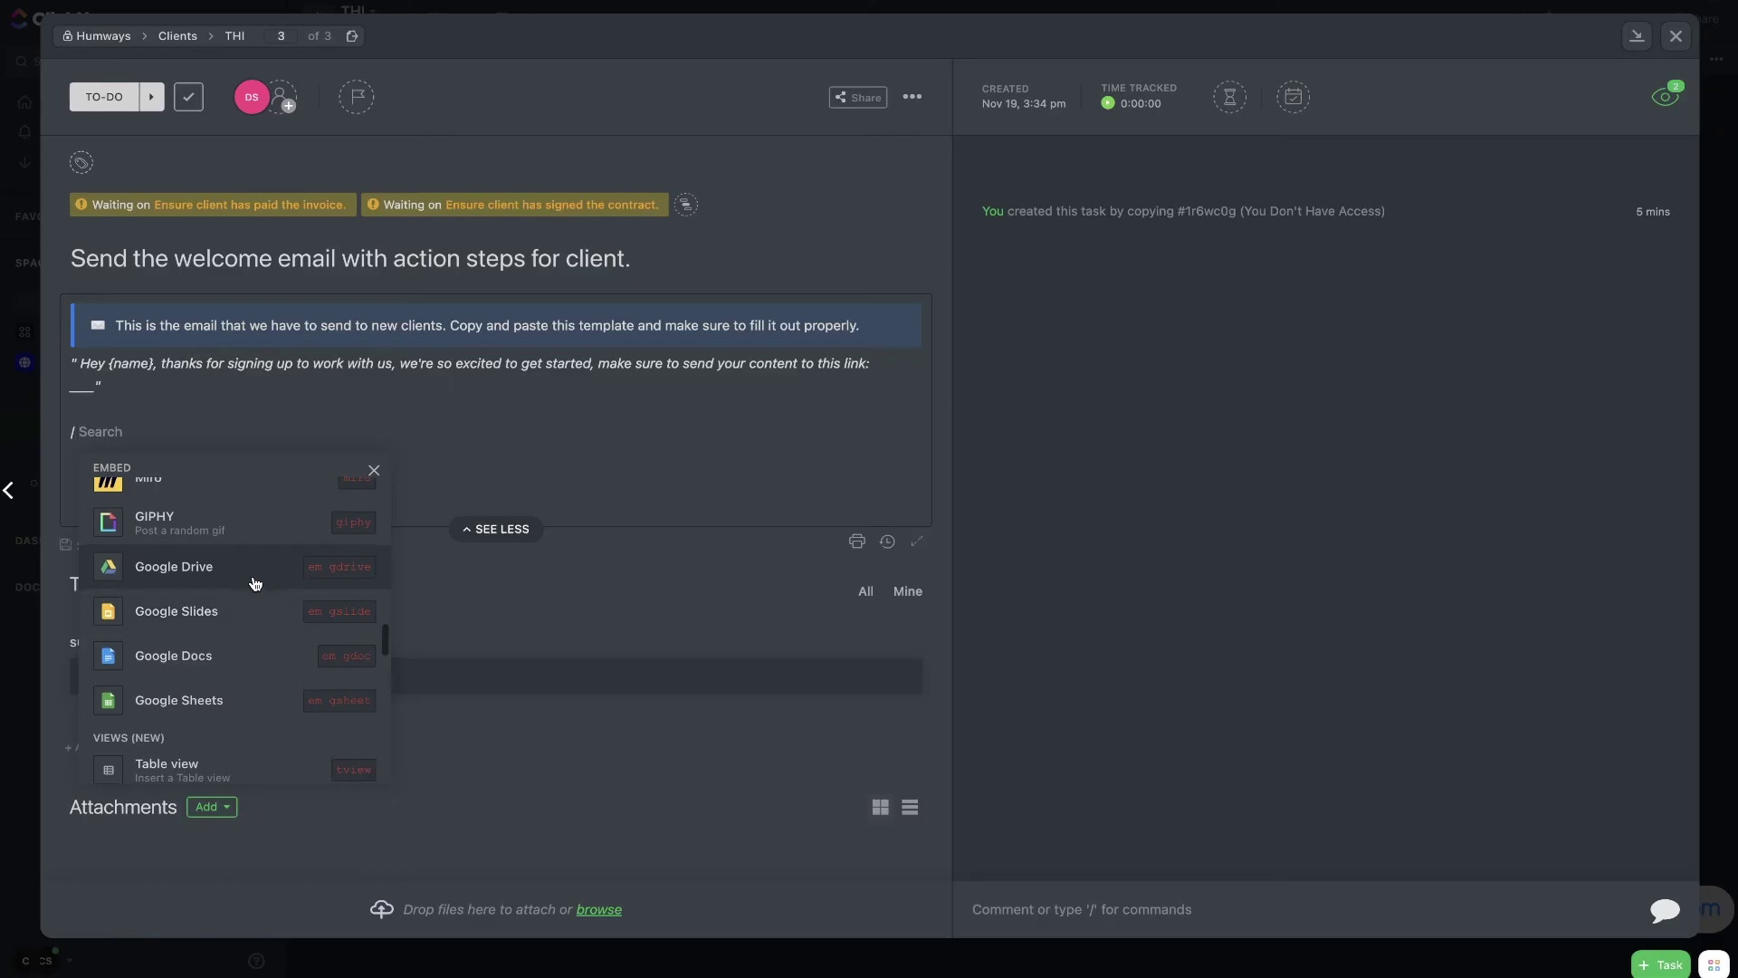
pyautogui.scroll(-2, 255, 584)
pyautogui.scroll(-2, 255, 583)
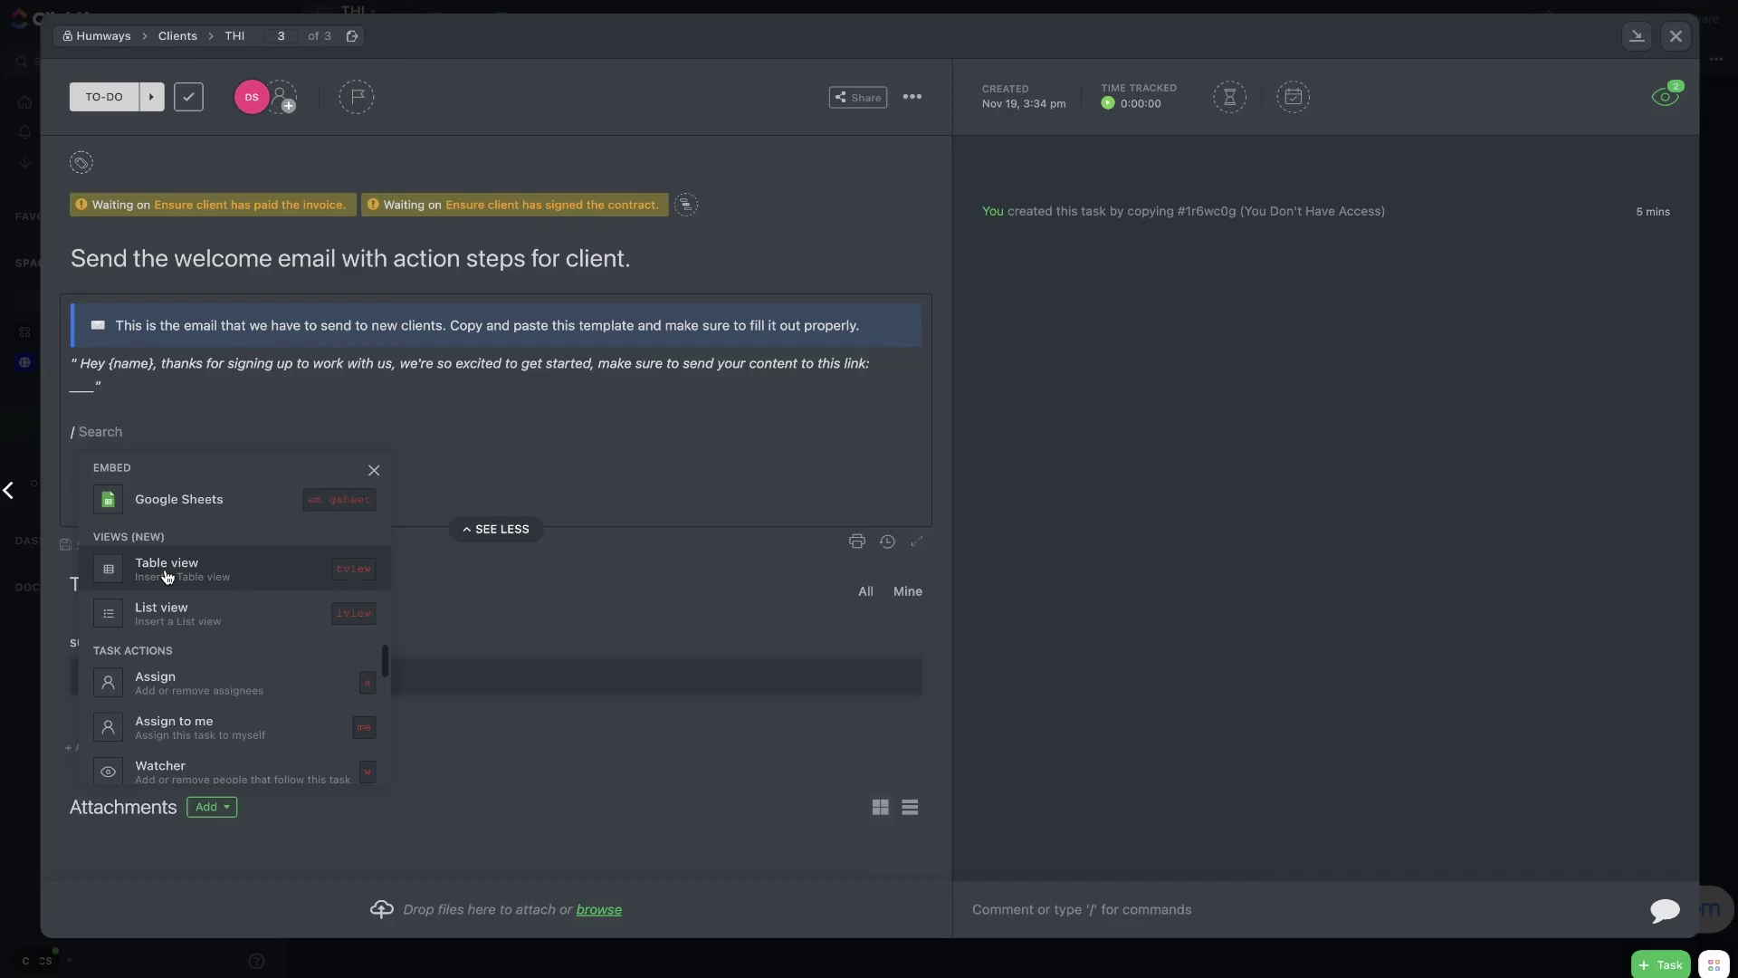
# Step: Insert a Table view showing the Humways space's List into the description
pyautogui.click(166, 570)
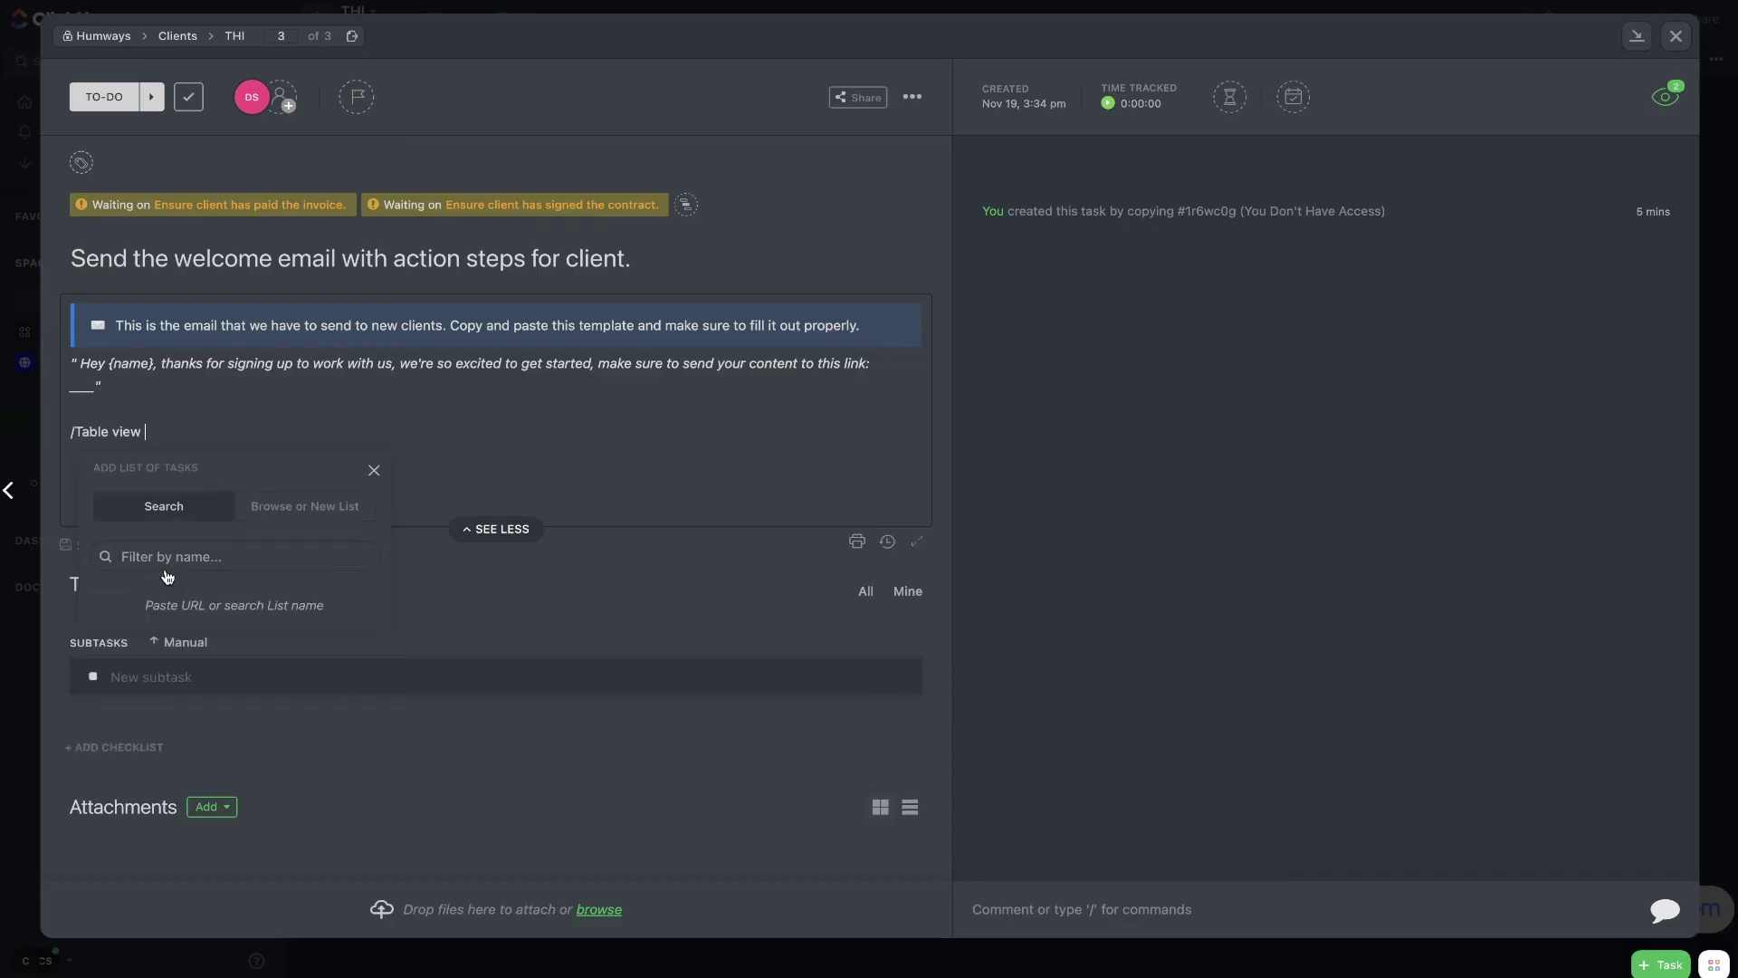
pyautogui.click(310, 516)
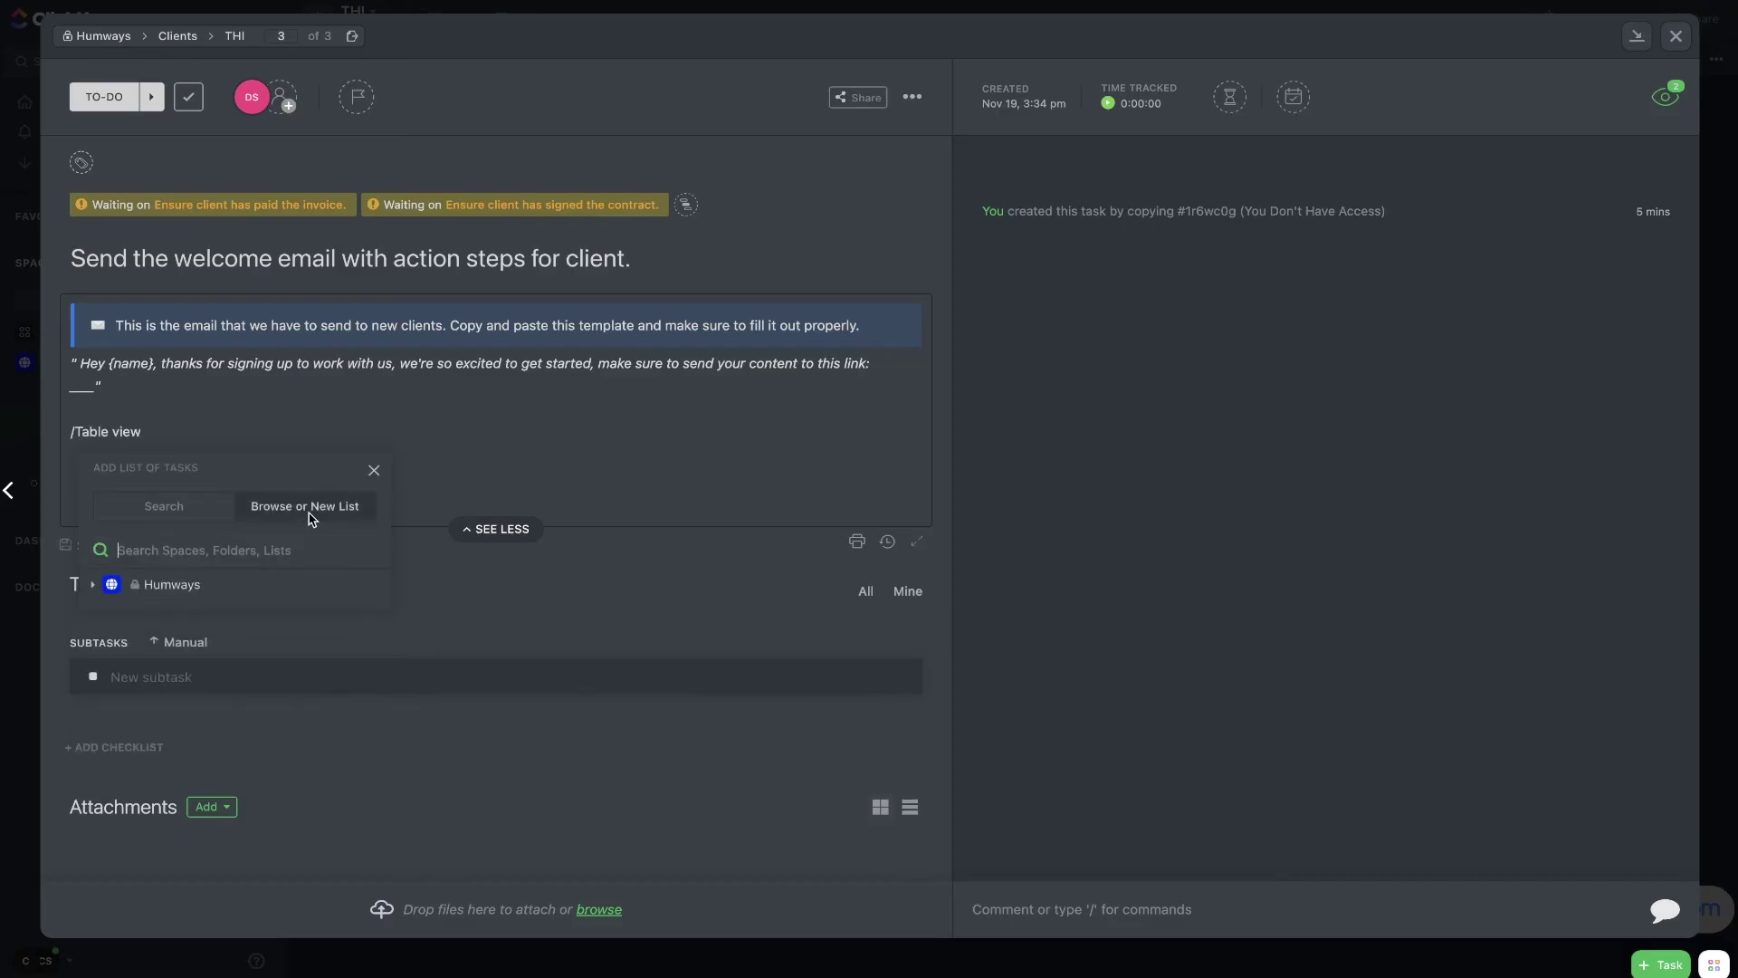
pyautogui.click(199, 587)
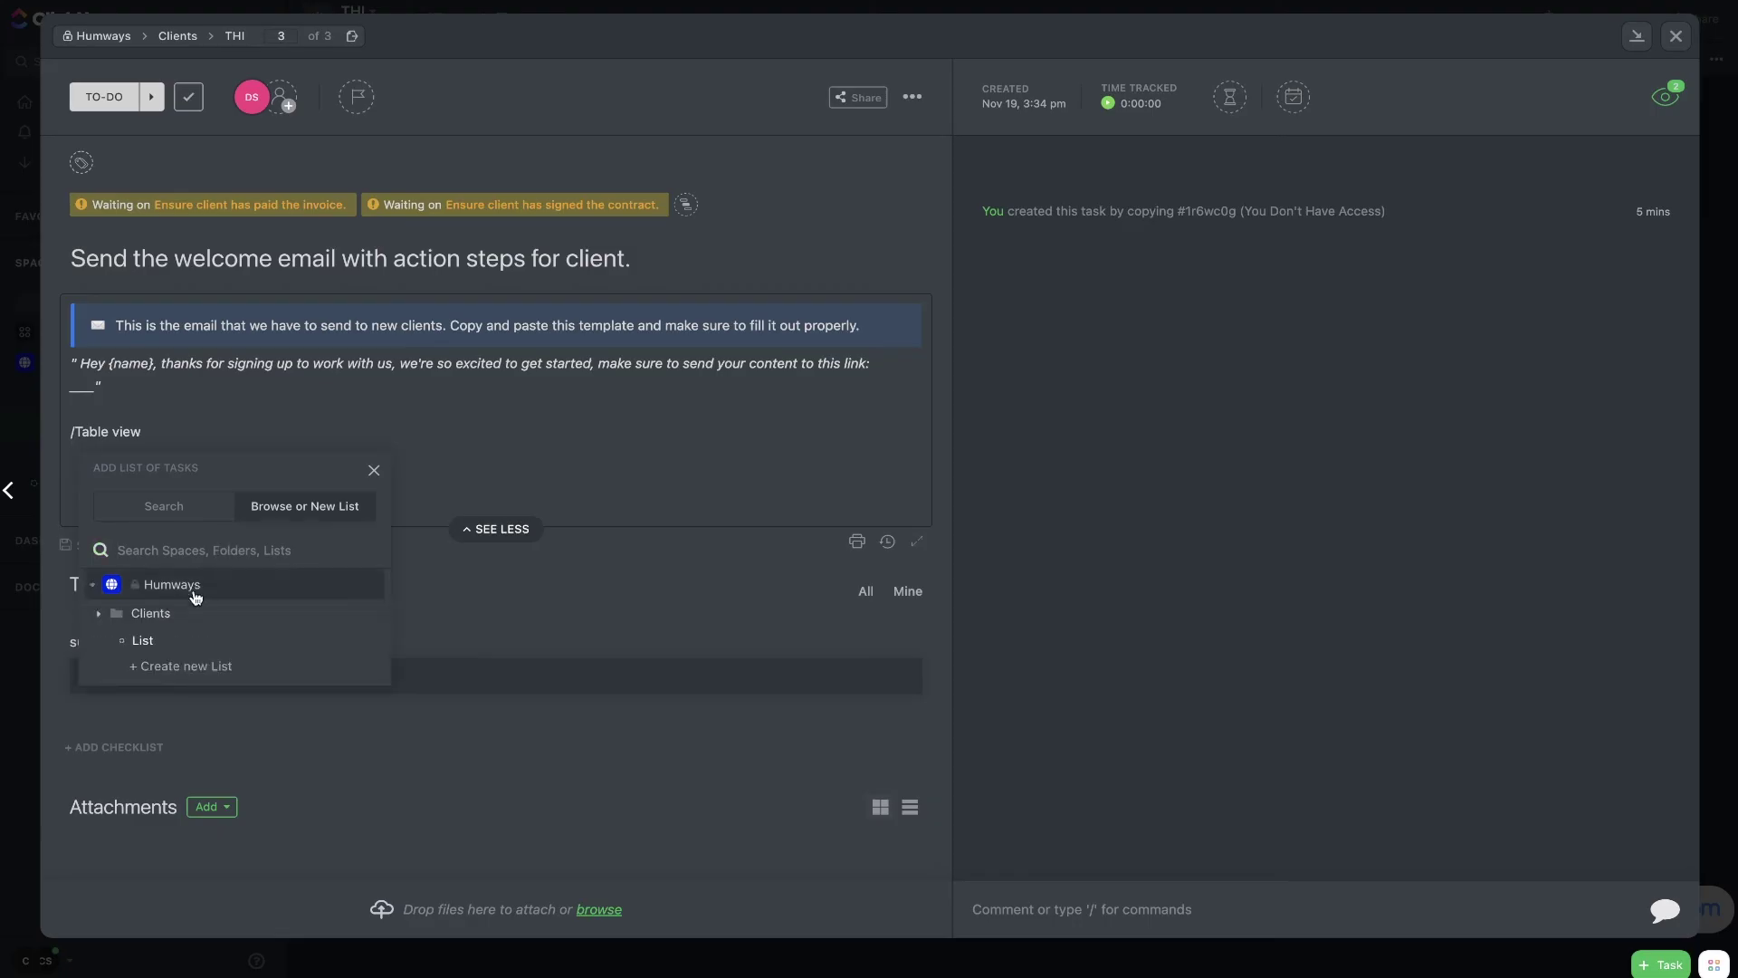
pyautogui.click(172, 641)
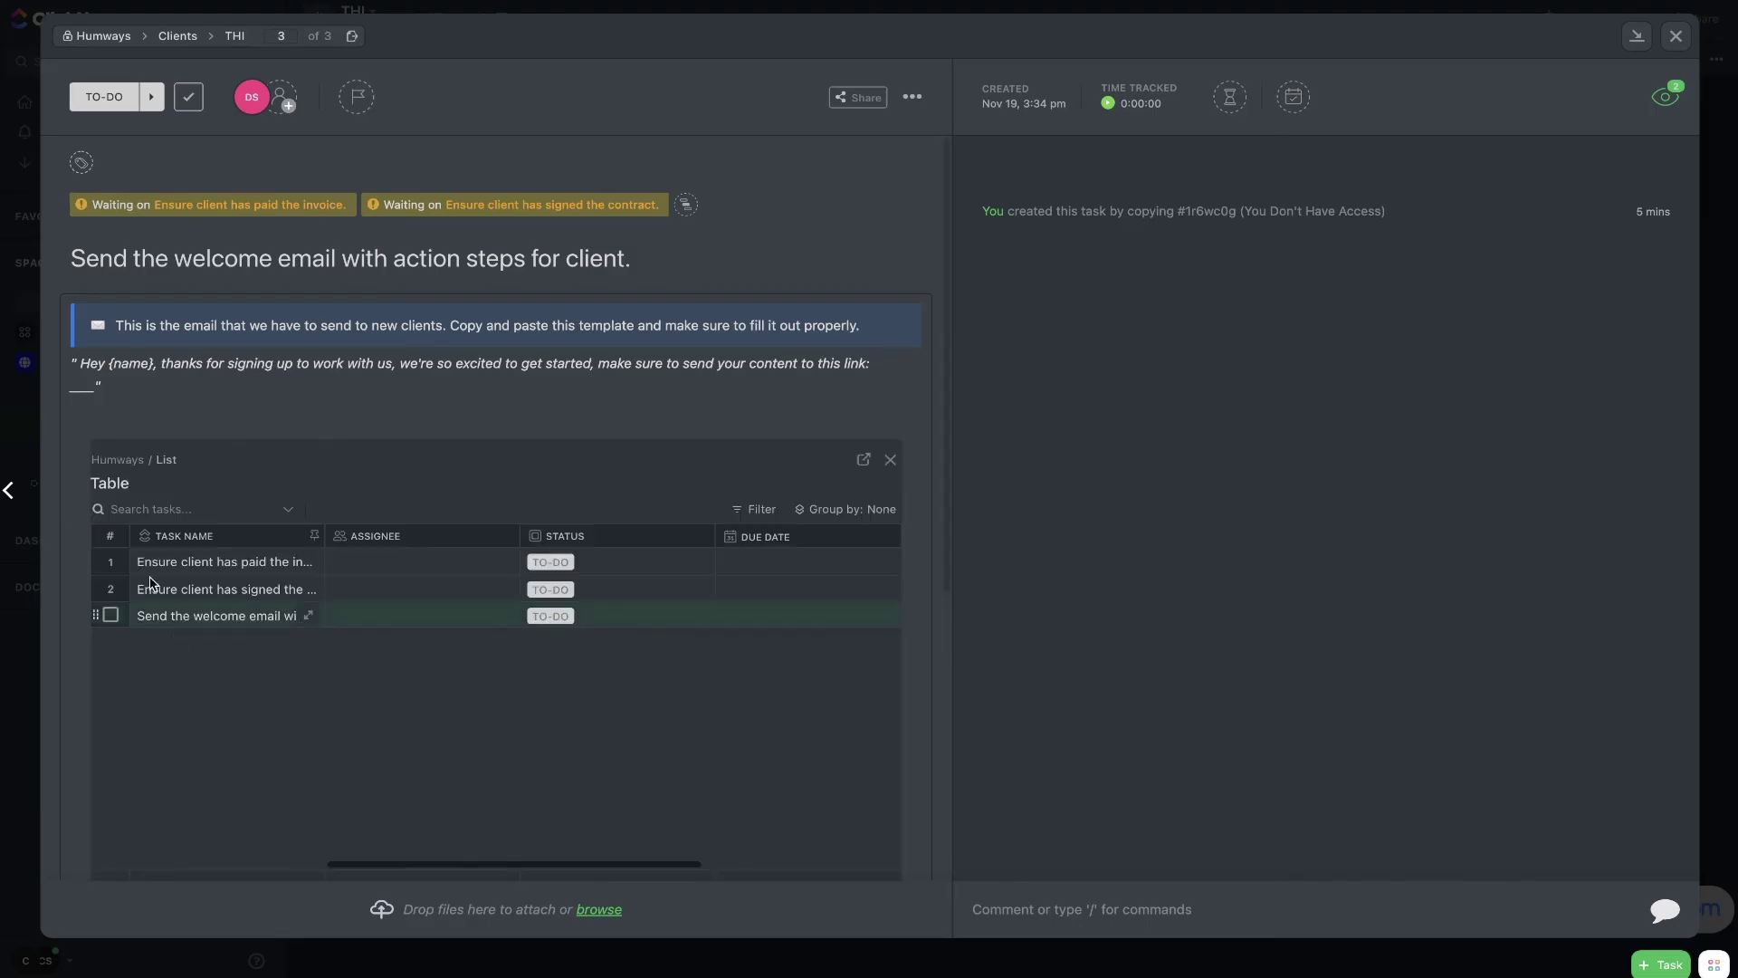
# Step: Preview the invoice-payment task from the embedded table, then return to the welcome-email task
pyautogui.scroll(-3, 283, 525)
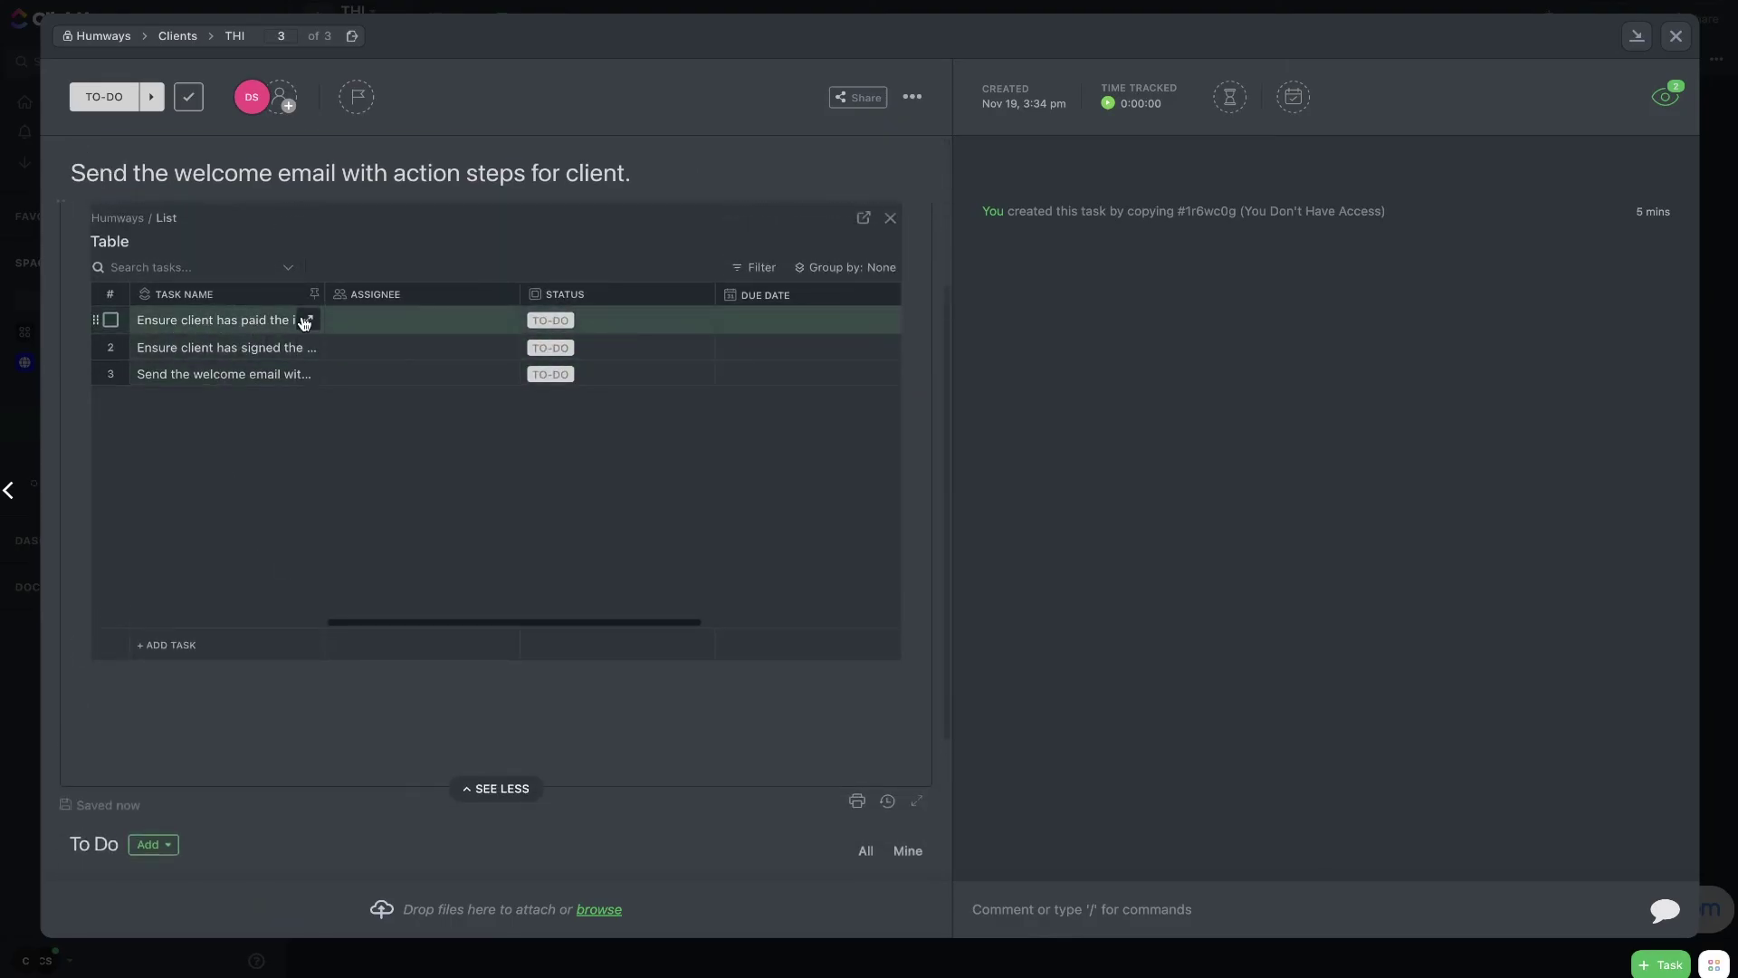
pyautogui.click(305, 322)
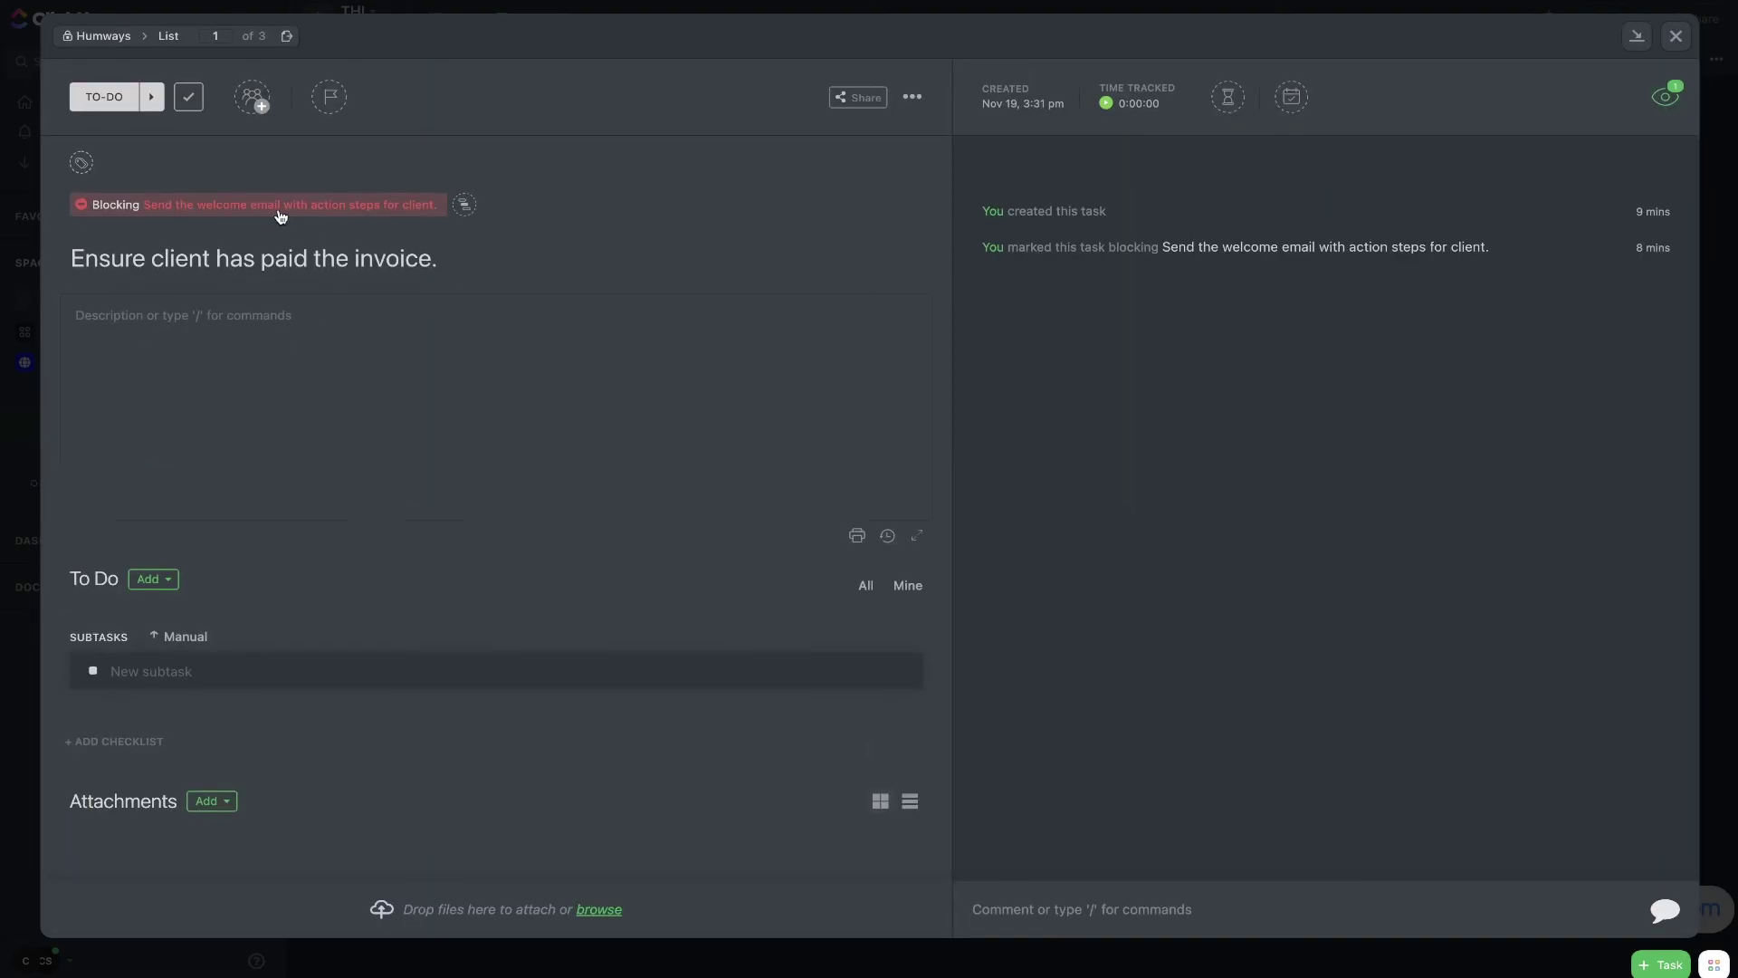
pyautogui.hotkey('alt', 'Left')
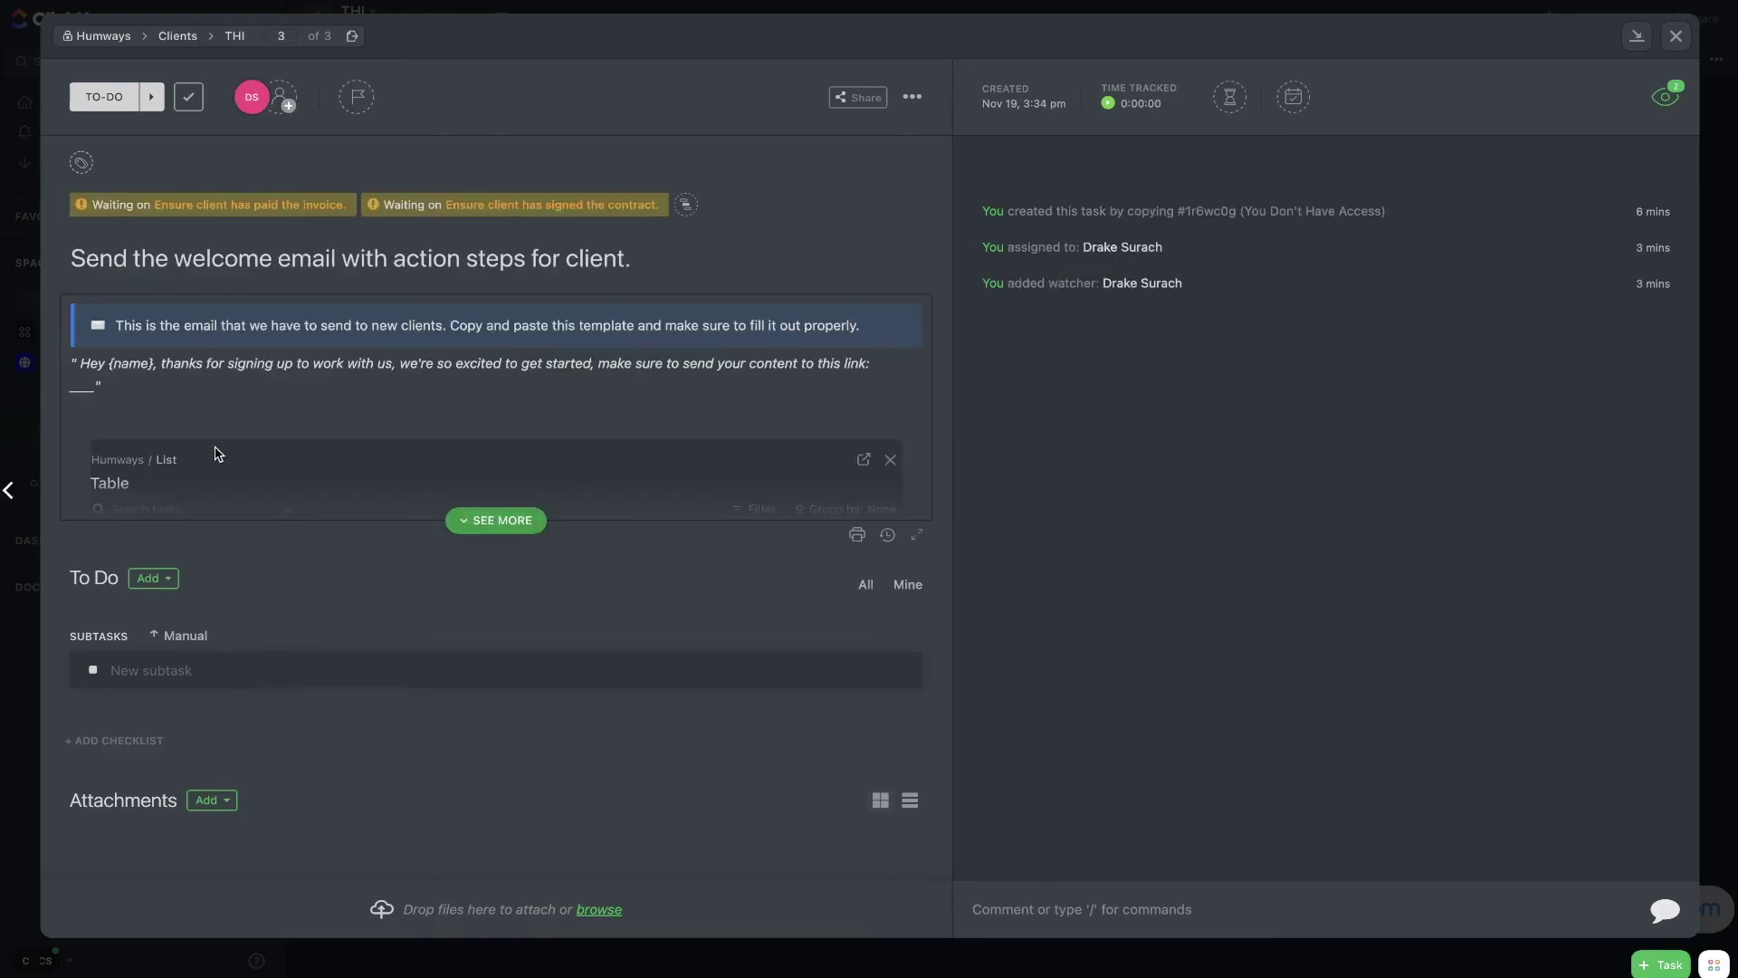
pyautogui.click(63, 435)
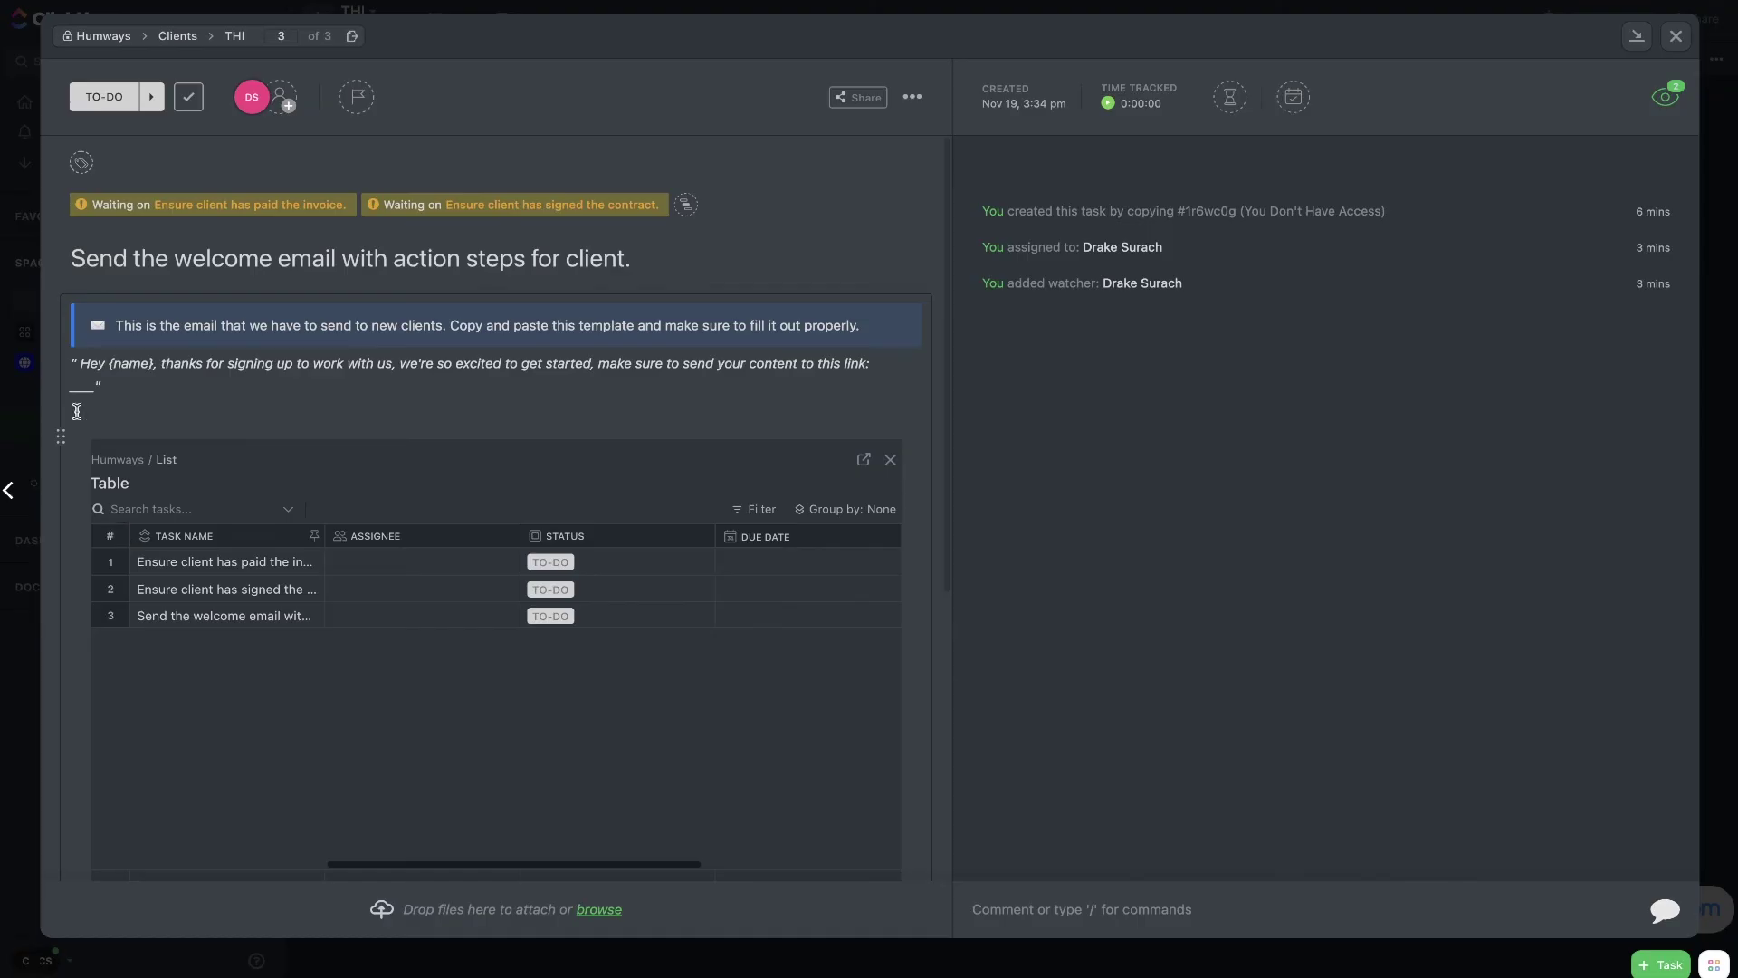
# Step: Delete the embedded Humways List table block, then browse and dismiss the slash-command menu
pyautogui.click(60, 436)
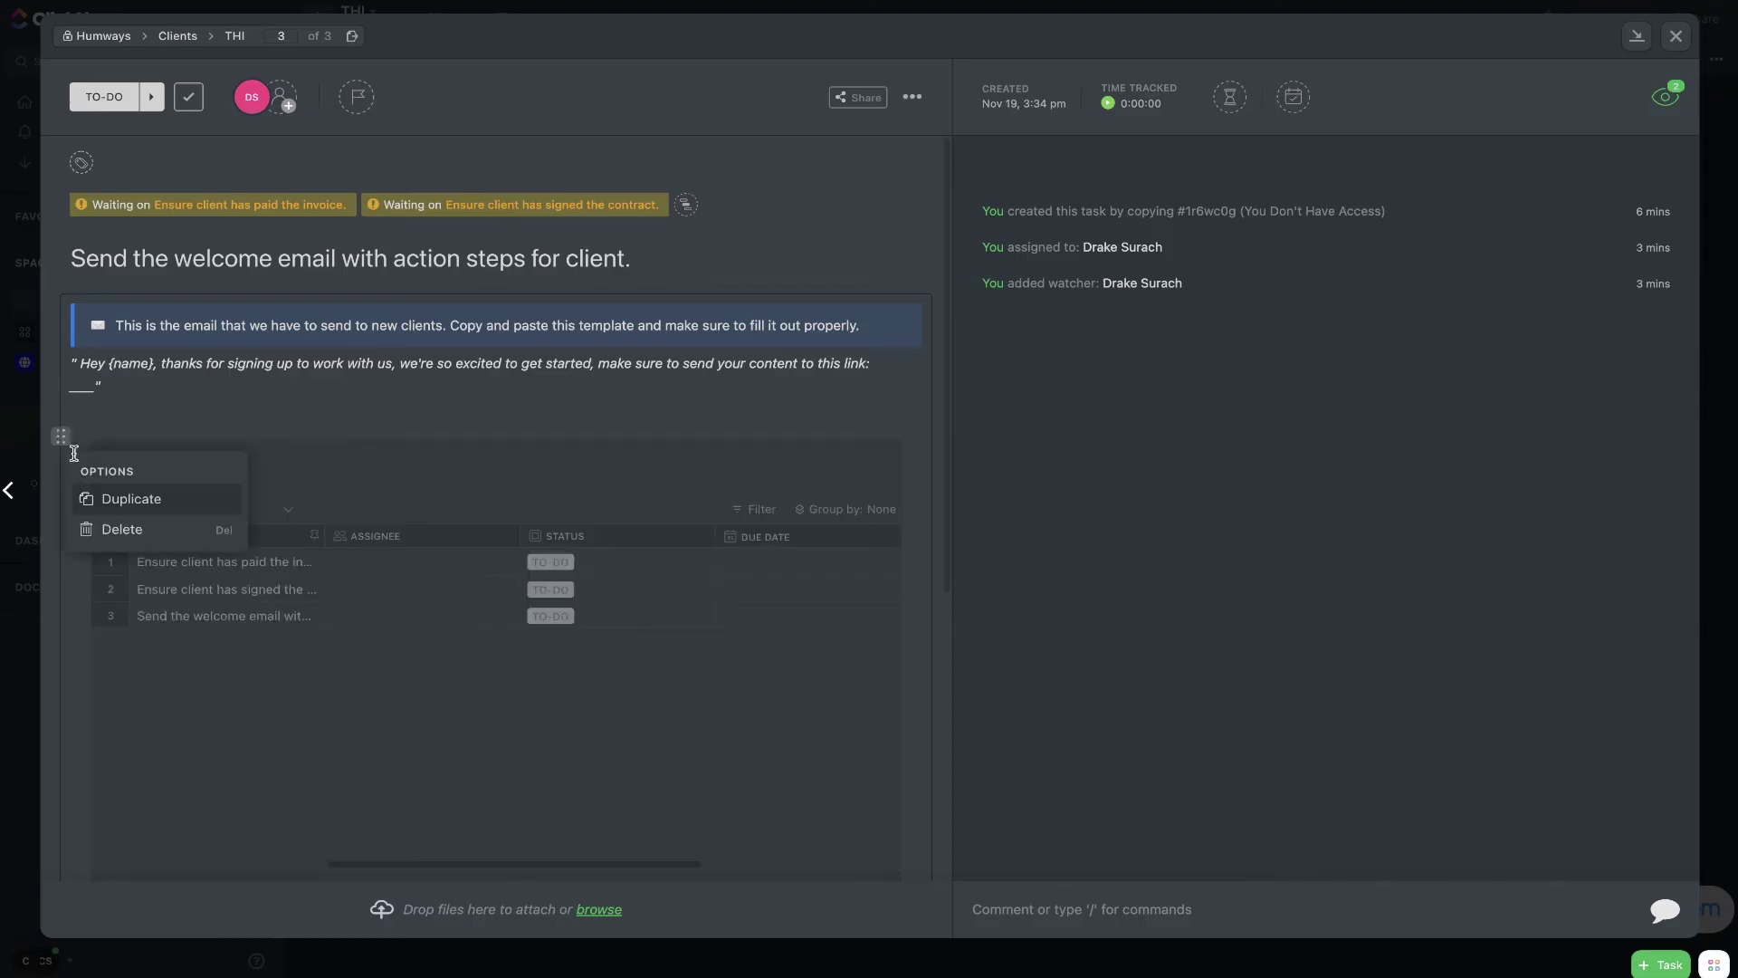
pyautogui.click(106, 528)
pyautogui.write('/')
pyautogui.scroll(-8, 214, 620)
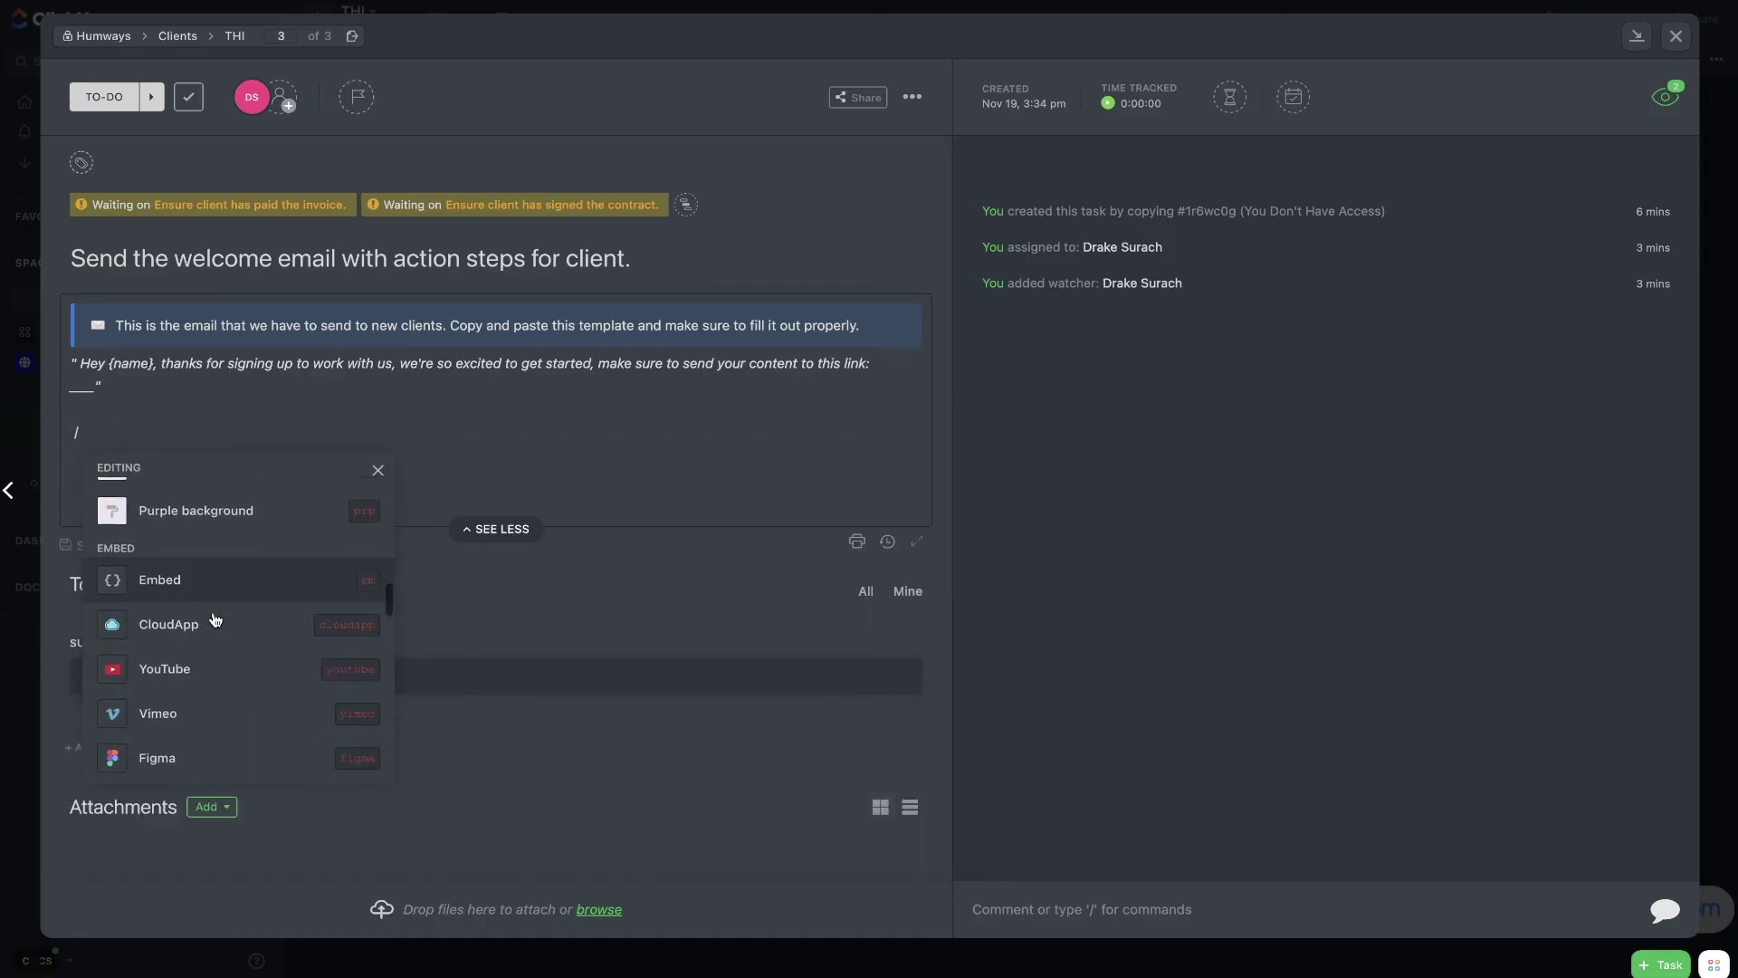
pyautogui.scroll(-10, 214, 619)
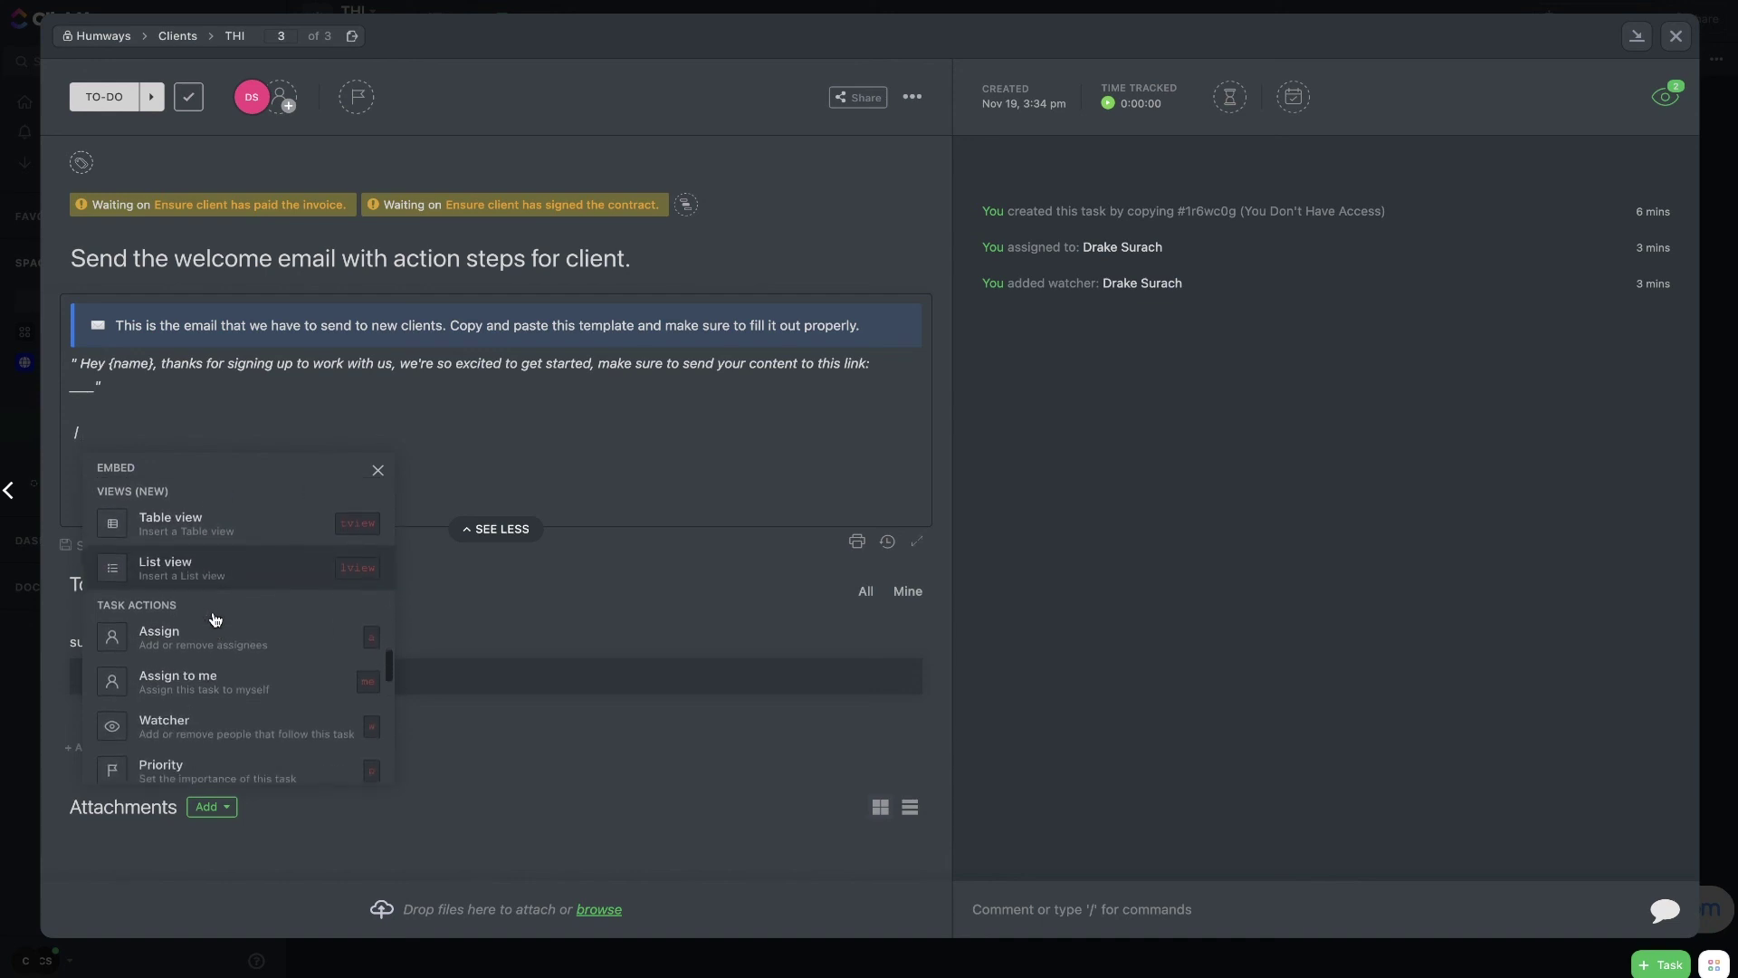
pyautogui.scroll(-1, 215, 619)
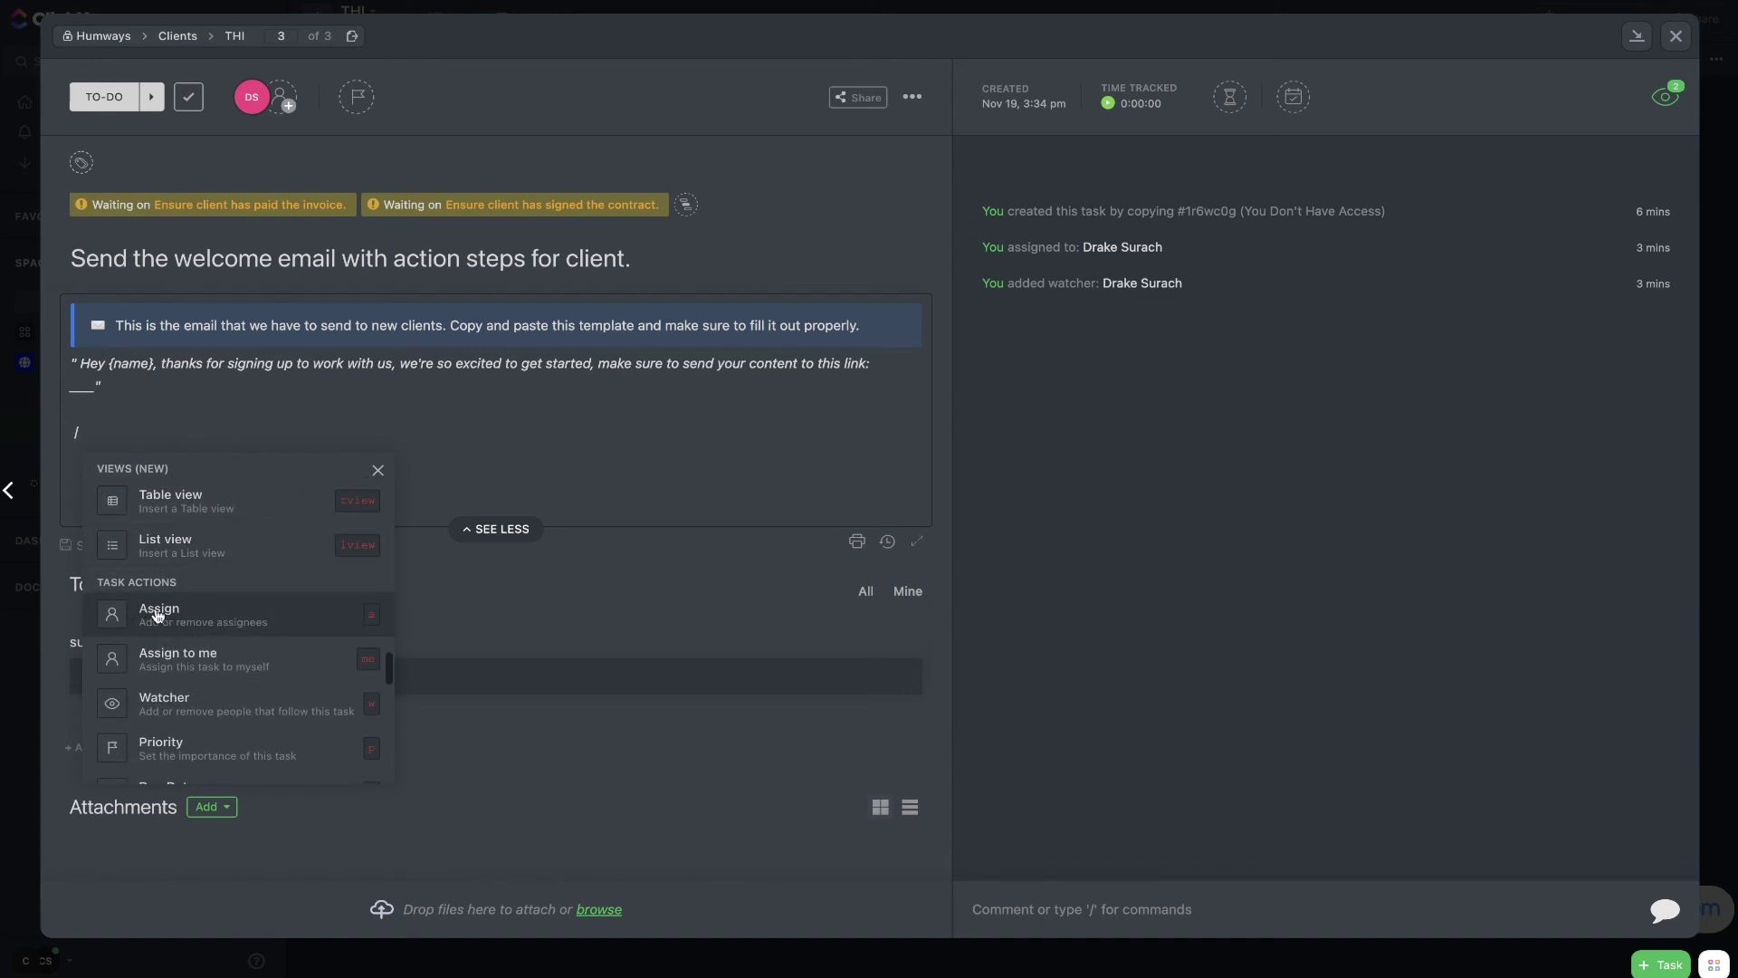
pyautogui.click(143, 426)
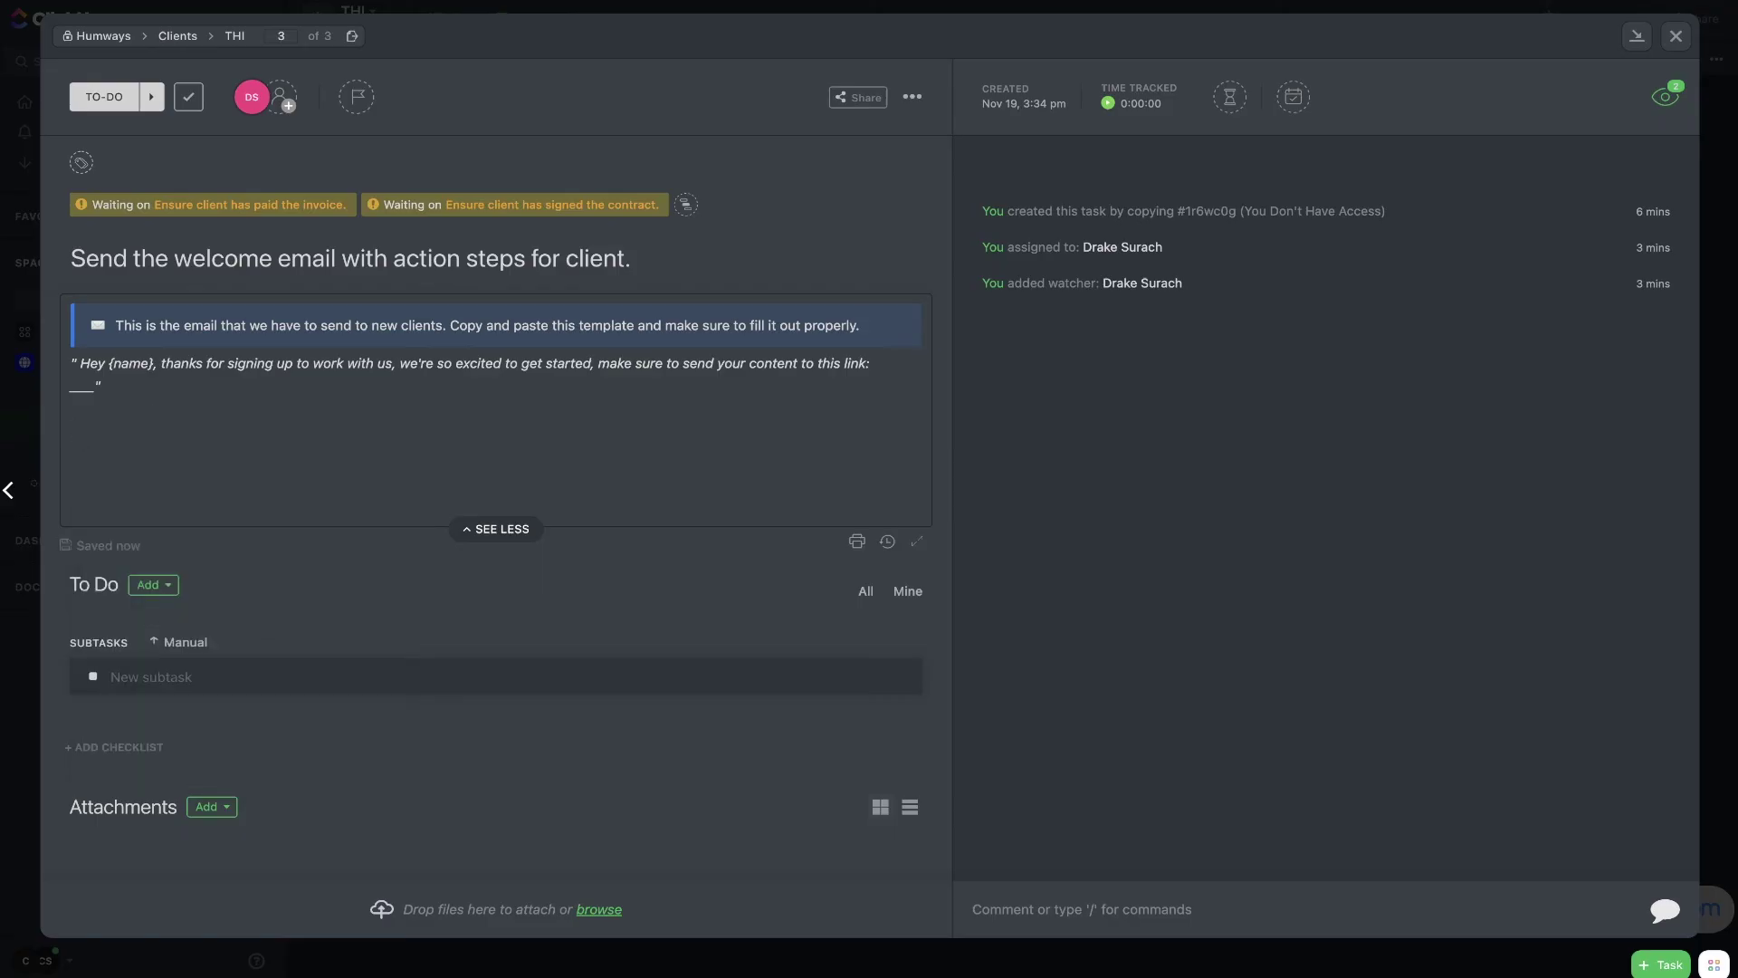
pyautogui.write('/')
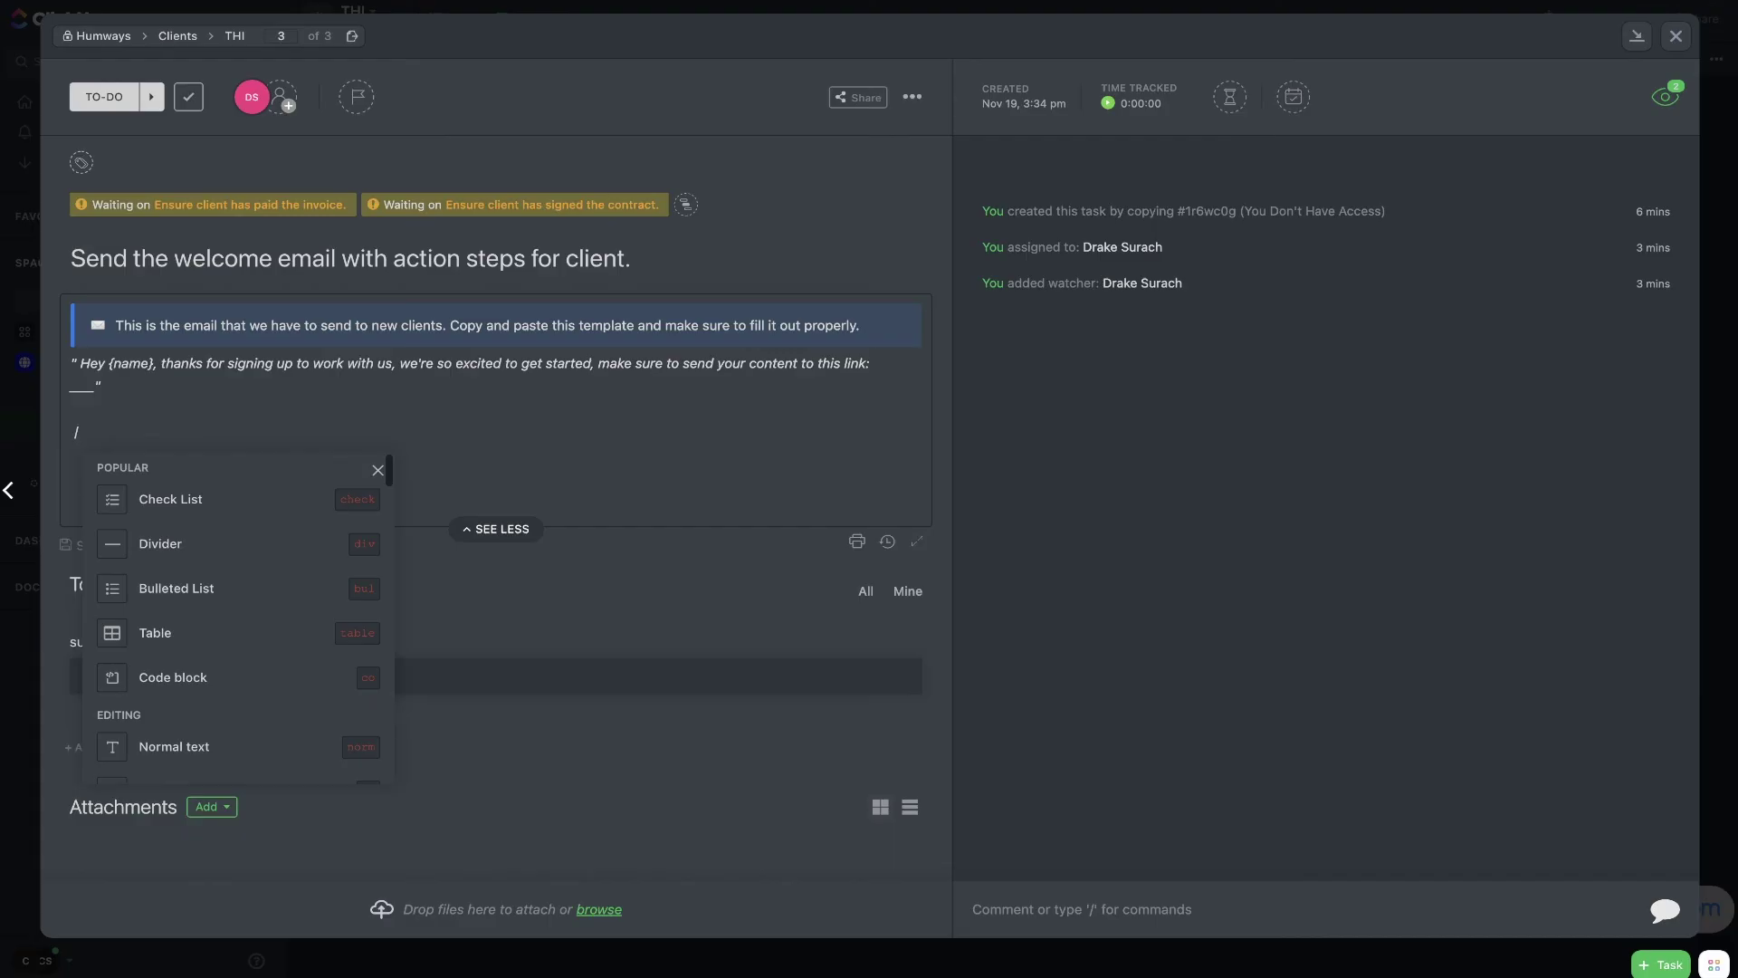
pyautogui.write('a')
# Step: Use /assign to unassign the teammate, then /assign again to pick Me, and open the comment box
pyautogui.press('Return')
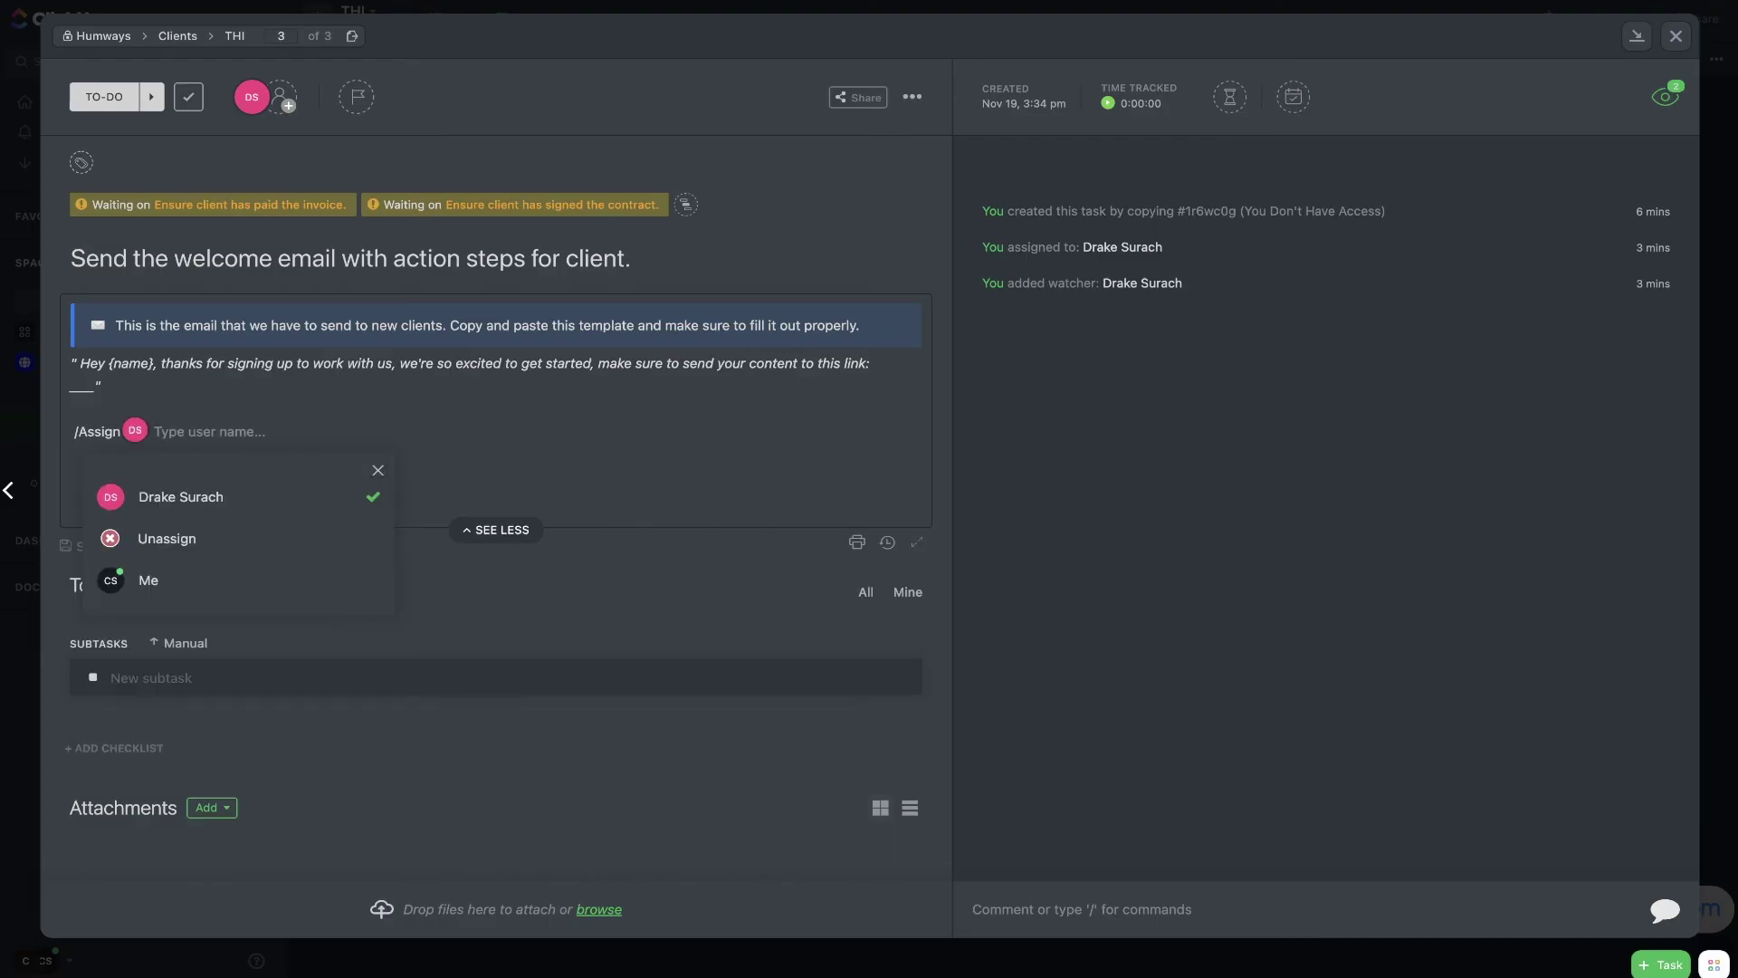
pyautogui.click(238, 559)
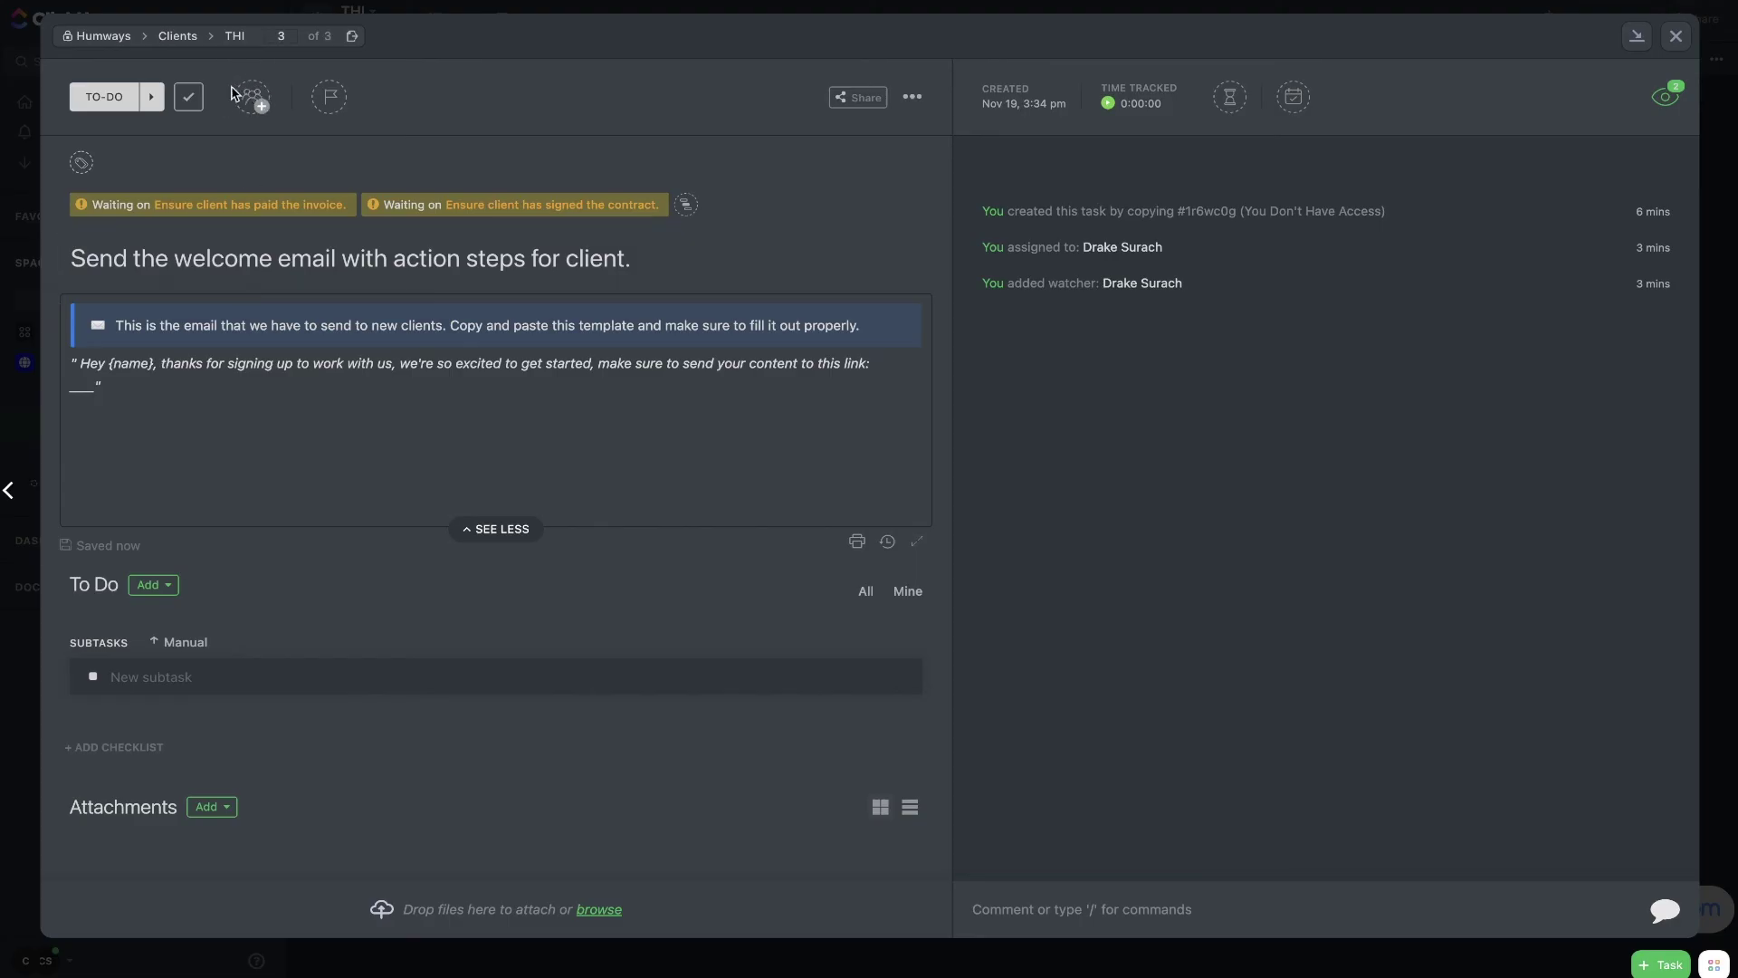
pyautogui.click(131, 409)
pyautogui.write('/a')
pyautogui.press('Return')
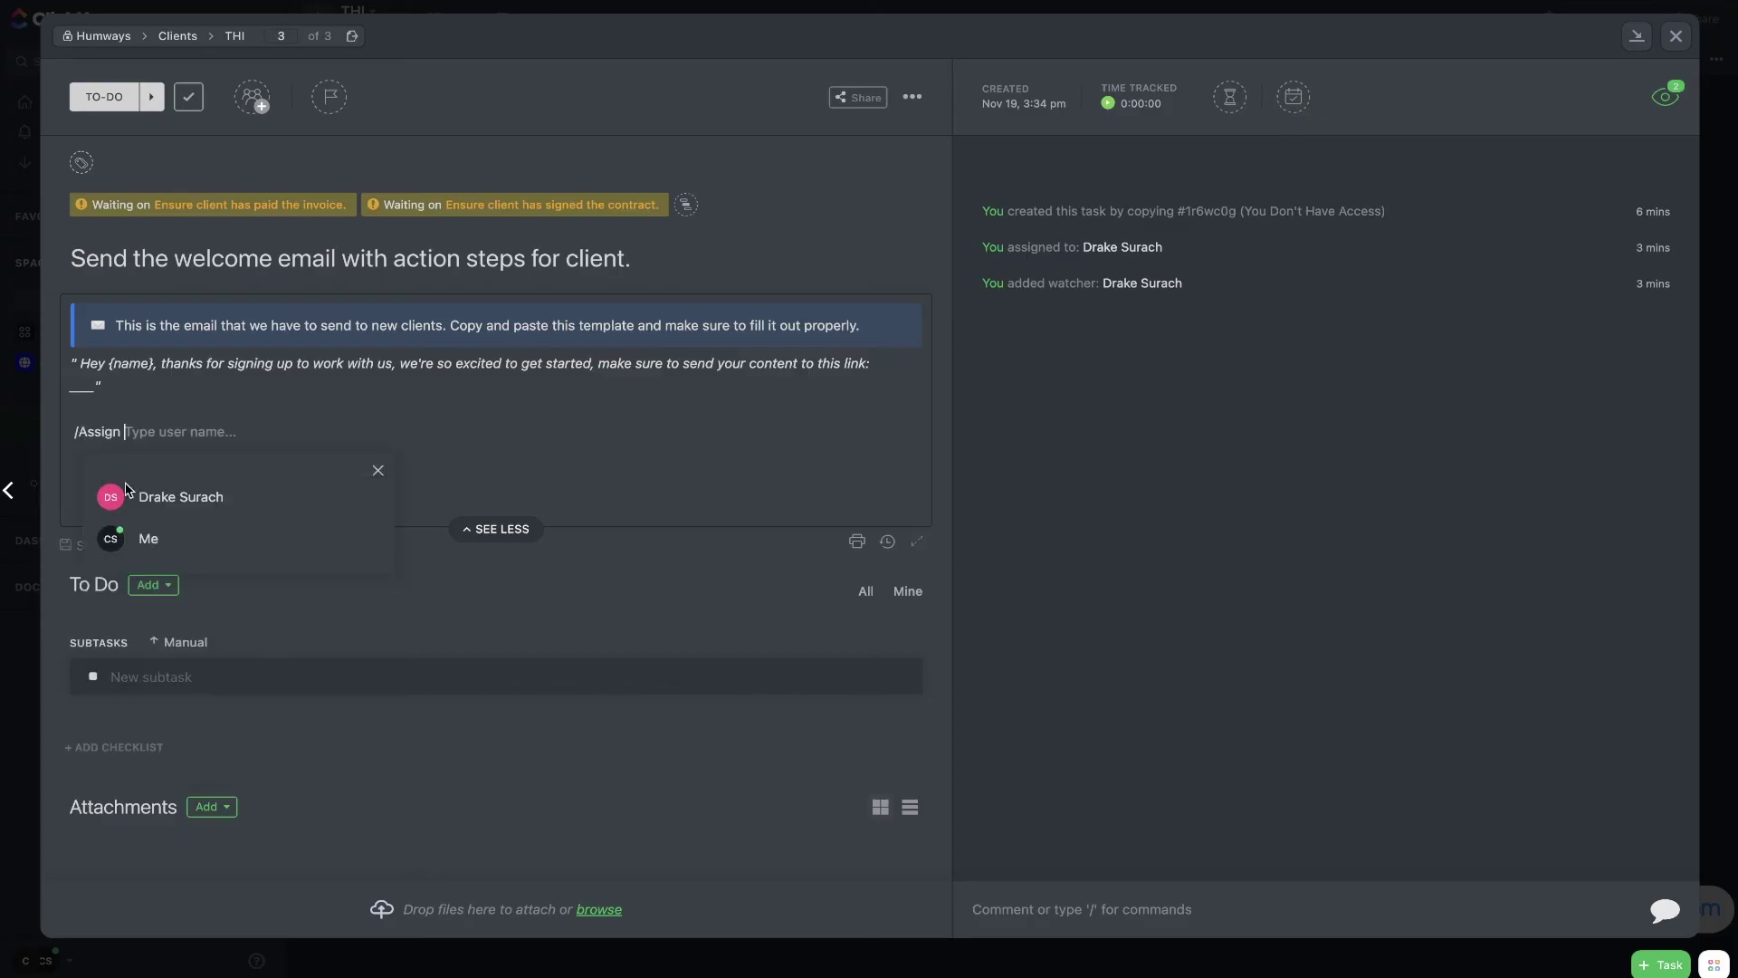
pyautogui.click(152, 549)
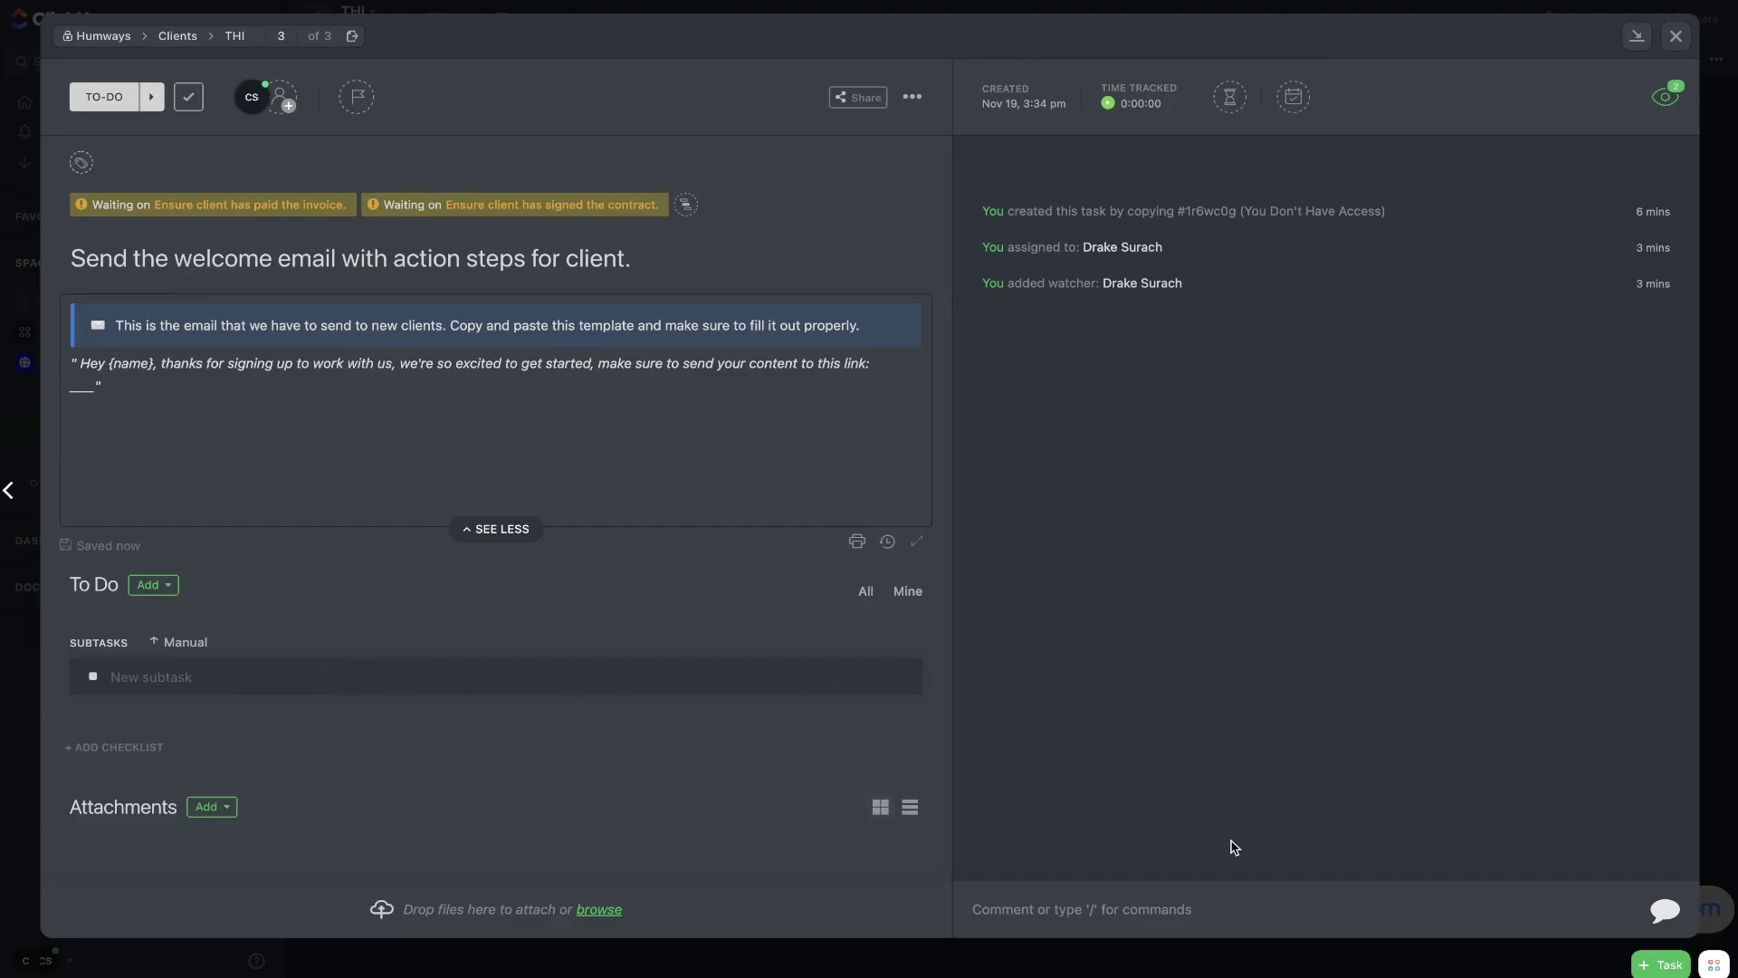
pyautogui.click(1261, 906)
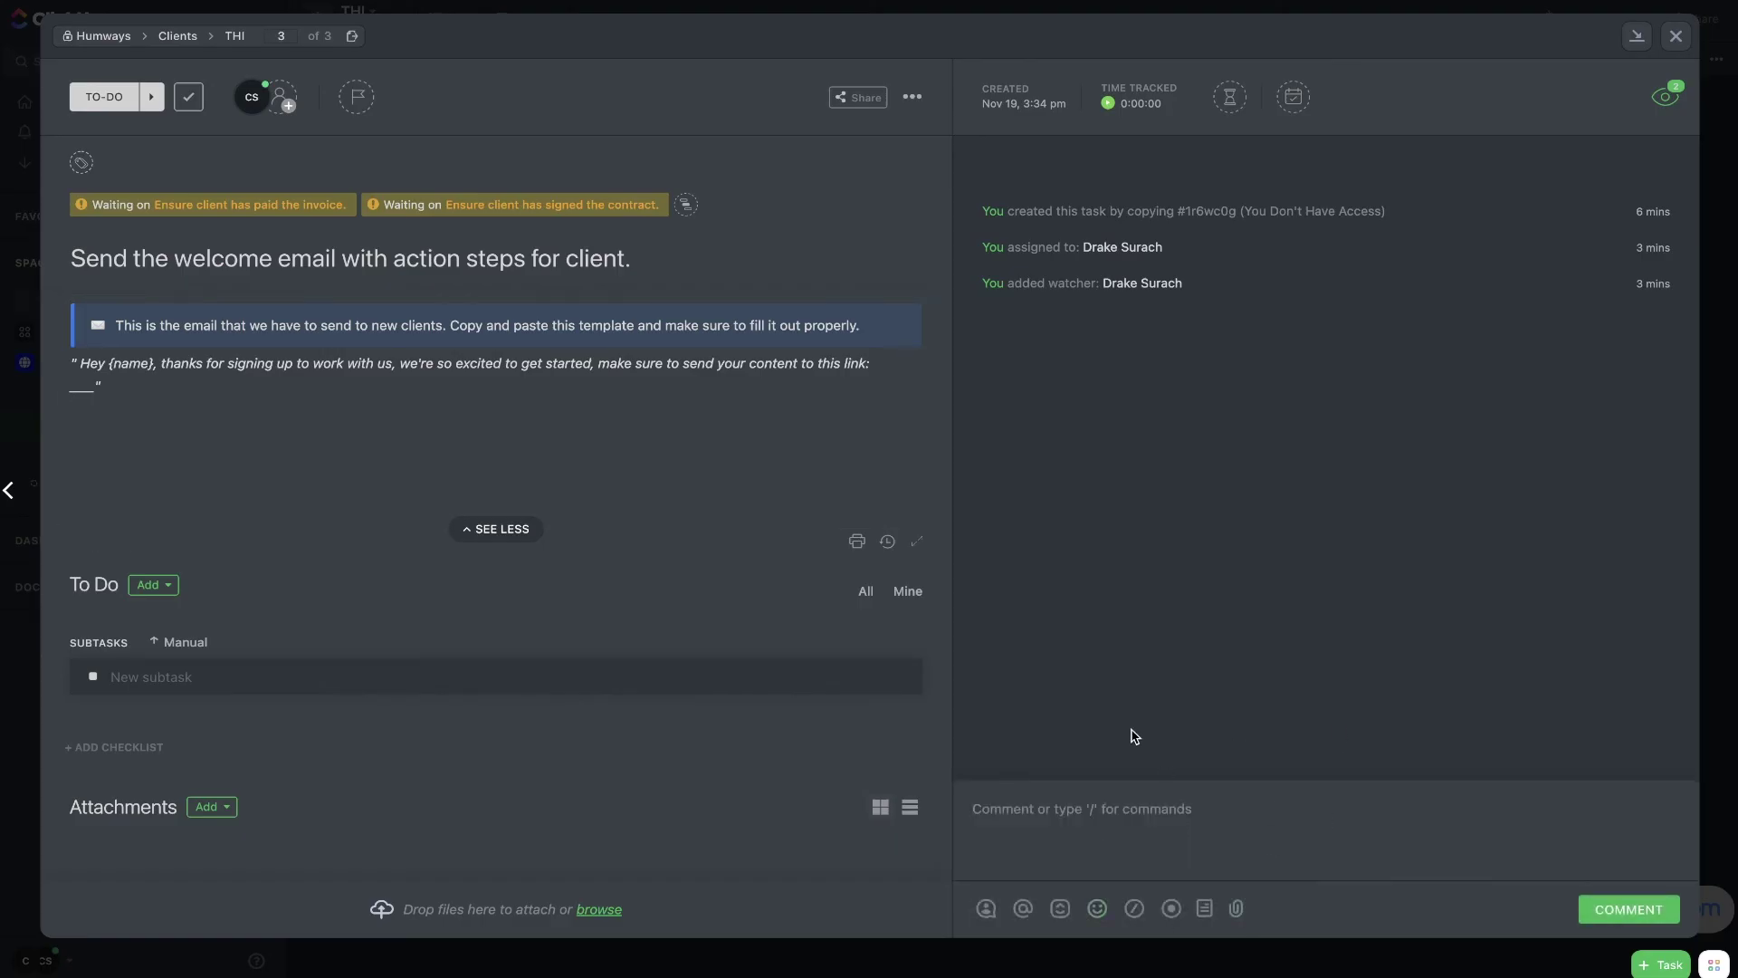